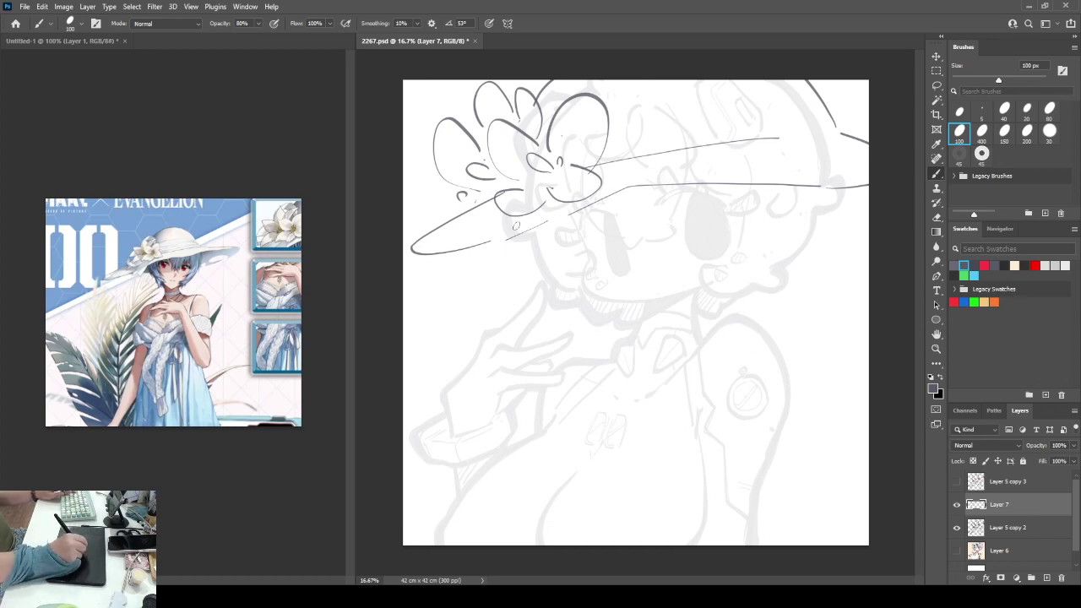
- Sketch the lower petals of the hat flower, pointing down beneath its centre, and clean up the overlapping lines
{"action": "key", "text": "e"}
{"action": "mouse_move", "coordinate": [516, 226]}
{"action": "left_mouse_down"}
{"action": "mouse_move", "coordinate": [482, 288]}
{"action": "mouse_move", "coordinate": [547, 253]}
{"action": "mouse_move", "coordinate": [522, 264]}
{"action": "mouse_move", "coordinate": [533, 271]}
{"action": "mouse_move", "coordinate": [514, 276]}
{"action": "mouse_move", "coordinate": [545, 218]}
{"action": "mouse_move", "coordinate": [518, 234]}
{"action": "mouse_move", "coordinate": [518, 225]}
{"action": "mouse_move", "coordinate": [498, 265]}
{"action": "mouse_move", "coordinate": [554, 265]}
{"action": "left_mouse_up"}
{"action": "key", "text": "b"}
{"action": "key", "text": "e"}
{"action": "key", "text": "b"}
{"action": "left_click_drag", "start_coordinate": [548, 207], "coordinate": [575, 226]}
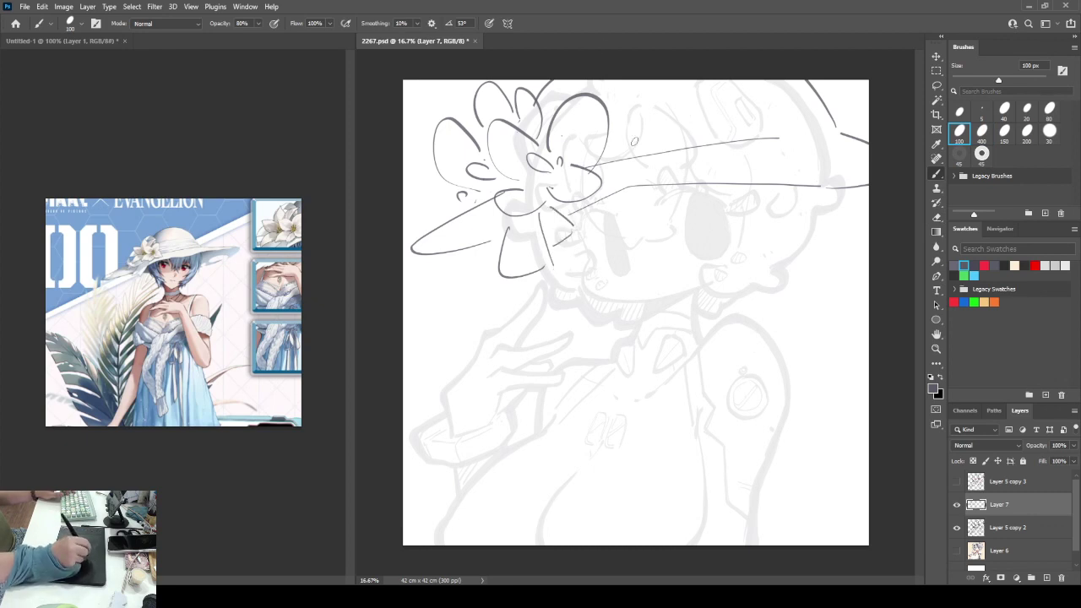
- Draw the curved hat band lines from the flower across the crown and close the band along the crown's right edge
{"action": "left_click_drag", "start_coordinate": [608, 165], "coordinate": [834, 147]}
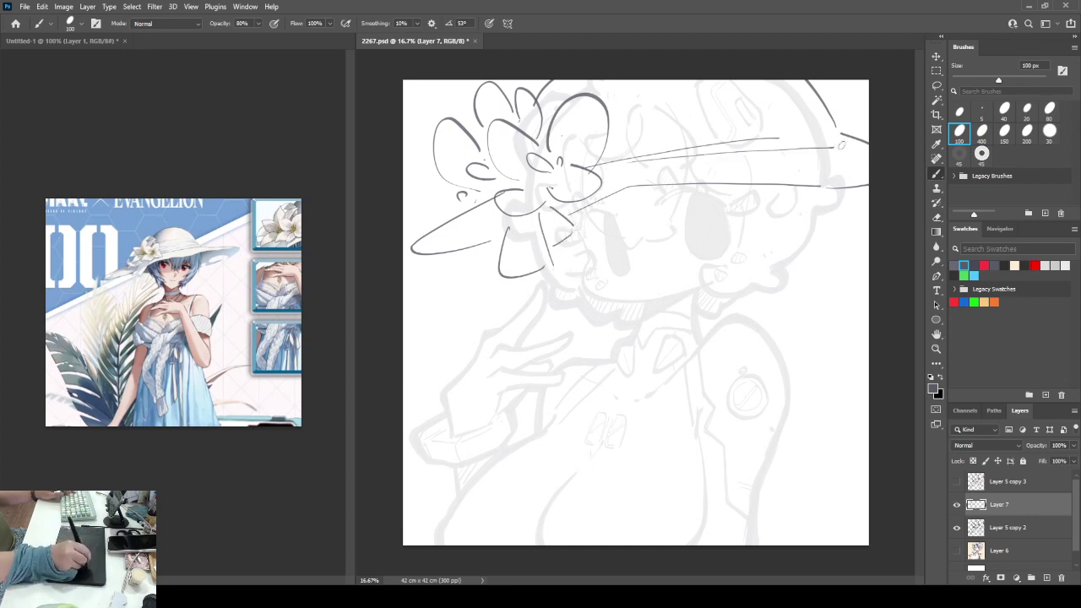
{"action": "mouse_move", "coordinate": [611, 126]}
{"action": "left_mouse_down"}
{"action": "mouse_move", "coordinate": [821, 100]}
{"action": "mouse_move", "coordinate": [836, 132]}
{"action": "left_mouse_up"}
{"action": "key", "text": "e"}
{"action": "key", "text": "b"}
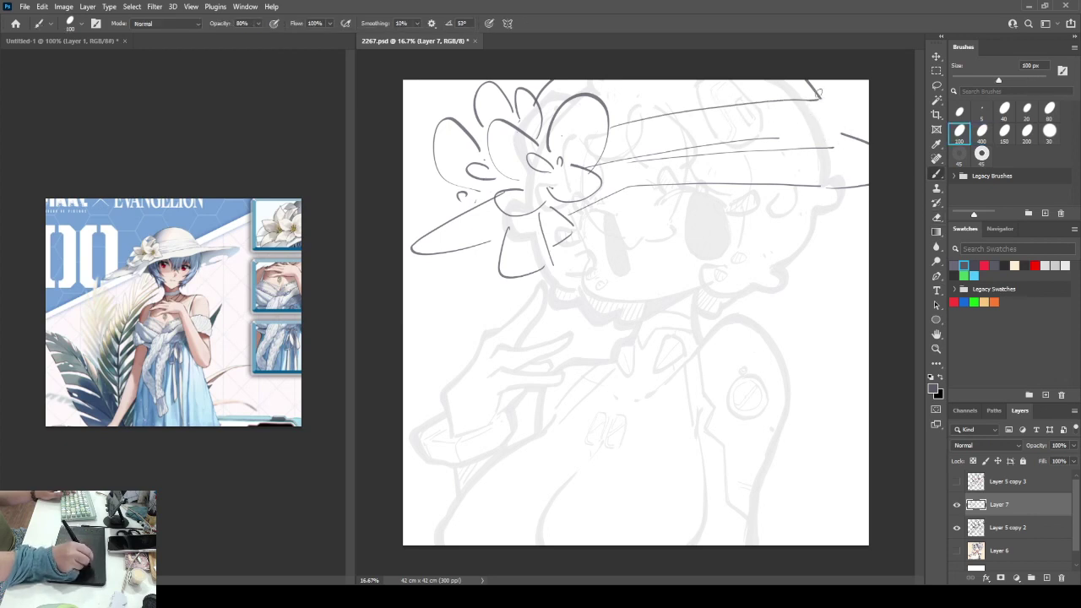
{"action": "mouse_move", "coordinate": [818, 95]}
{"action": "left_mouse_down"}
{"action": "mouse_move", "coordinate": [842, 140]}
{"action": "mouse_move", "coordinate": [809, 127]}
{"action": "mouse_move", "coordinate": [851, 152]}
{"action": "left_mouse_up"}
{"action": "key", "text": "e"}
{"action": "key", "text": "b"}
{"action": "key", "text": "e"}
{"action": "key", "text": "b"}
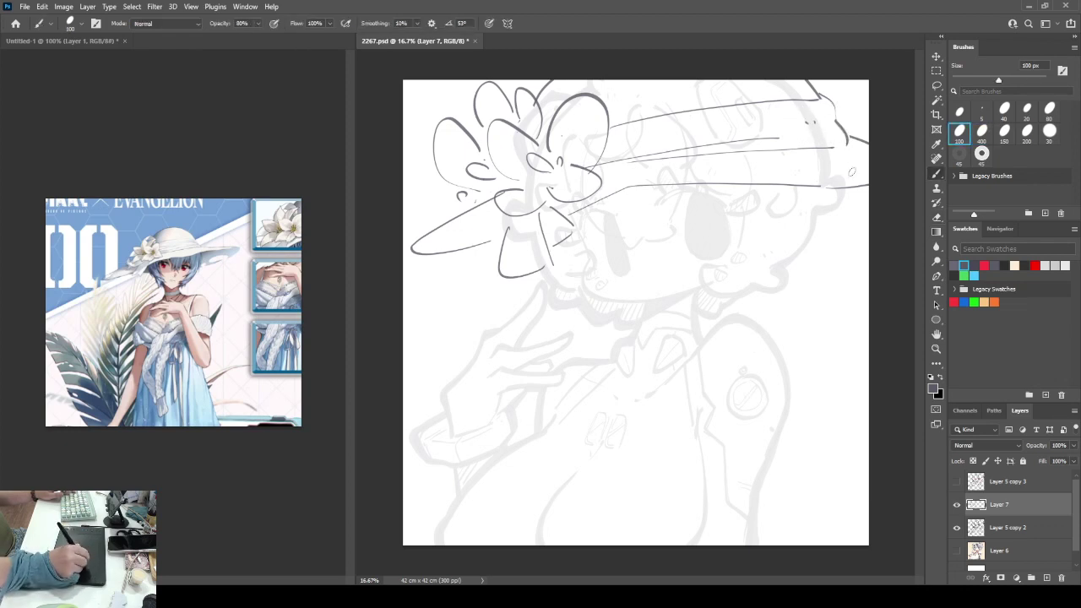
- Redraw the hat brim with a wavy edge running off the canvas's left side and a curled fold at its right end
{"action": "key", "text": "e"}
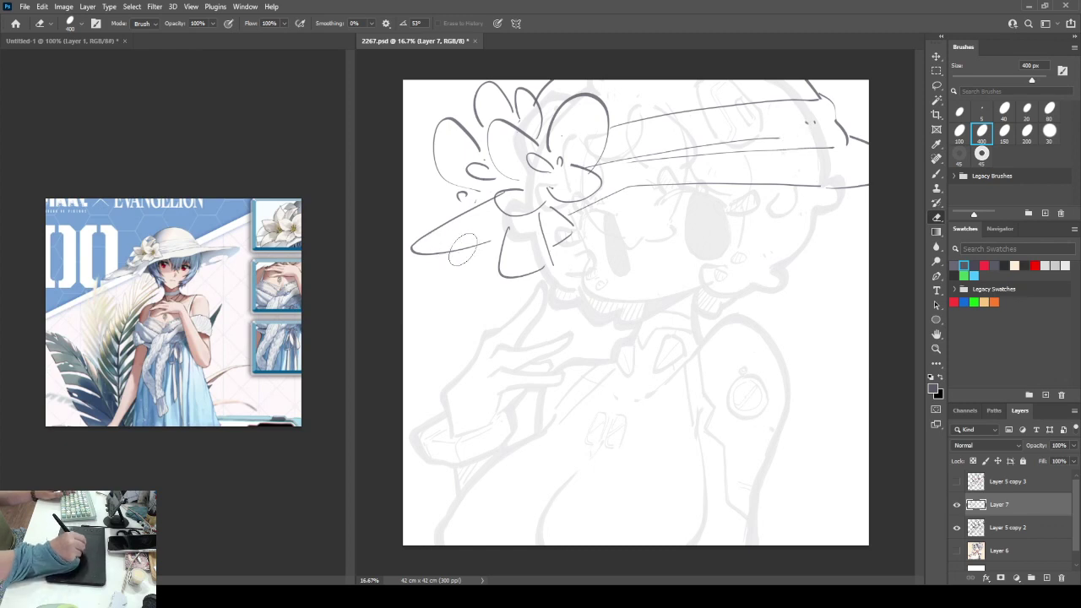
{"action": "mouse_move", "coordinate": [469, 247]}
{"action": "left_mouse_down"}
{"action": "mouse_move", "coordinate": [418, 244]}
{"action": "mouse_move", "coordinate": [506, 198]}
{"action": "mouse_move", "coordinate": [464, 203]}
{"action": "mouse_move", "coordinate": [390, 239]}
{"action": "mouse_move", "coordinate": [385, 253]}
{"action": "mouse_move", "coordinate": [387, 244]}
{"action": "mouse_move", "coordinate": [446, 254]}
{"action": "mouse_move", "coordinate": [475, 233]}
{"action": "mouse_move", "coordinate": [506, 237]}
{"action": "left_mouse_up"}
{"action": "key", "text": "b"}
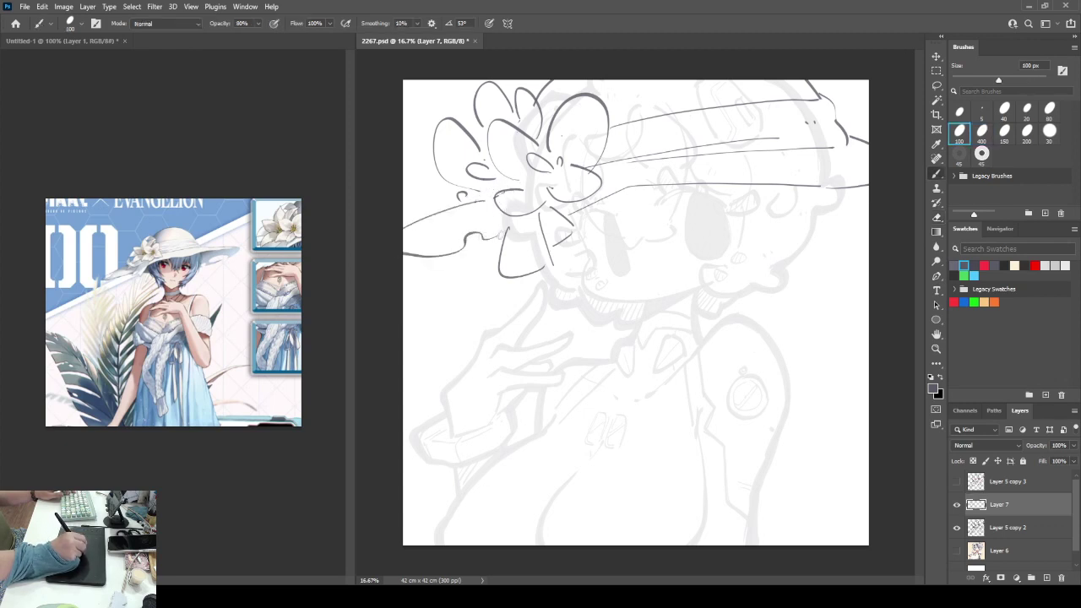
{"action": "key", "text": "e"}
{"action": "key", "text": "b"}
{"action": "mouse_move", "coordinate": [816, 186]}
{"action": "left_mouse_down"}
{"action": "mouse_move", "coordinate": [847, 188]}
{"action": "mouse_move", "coordinate": [820, 189]}
{"action": "mouse_move", "coordinate": [845, 175]}
{"action": "mouse_move", "coordinate": [820, 179]}
{"action": "mouse_move", "coordinate": [814, 169]}
{"action": "mouse_move", "coordinate": [870, 191]}
{"action": "left_mouse_up"}
{"action": "key", "text": "e"}
{"action": "key", "text": "b"}
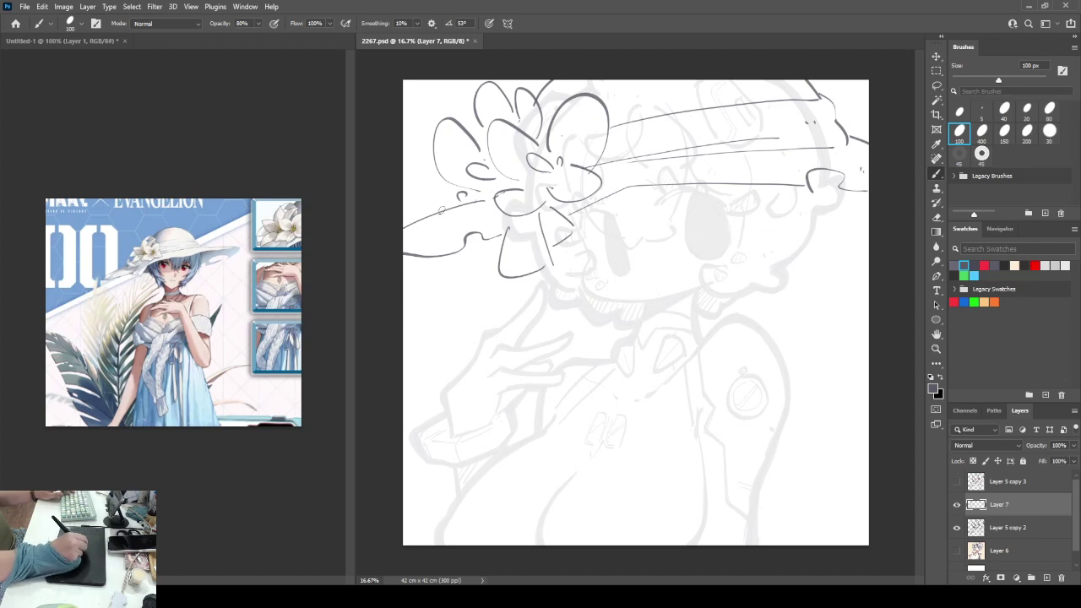
{"action": "left_click_drag", "start_coordinate": [440, 210], "coordinate": [461, 194]}
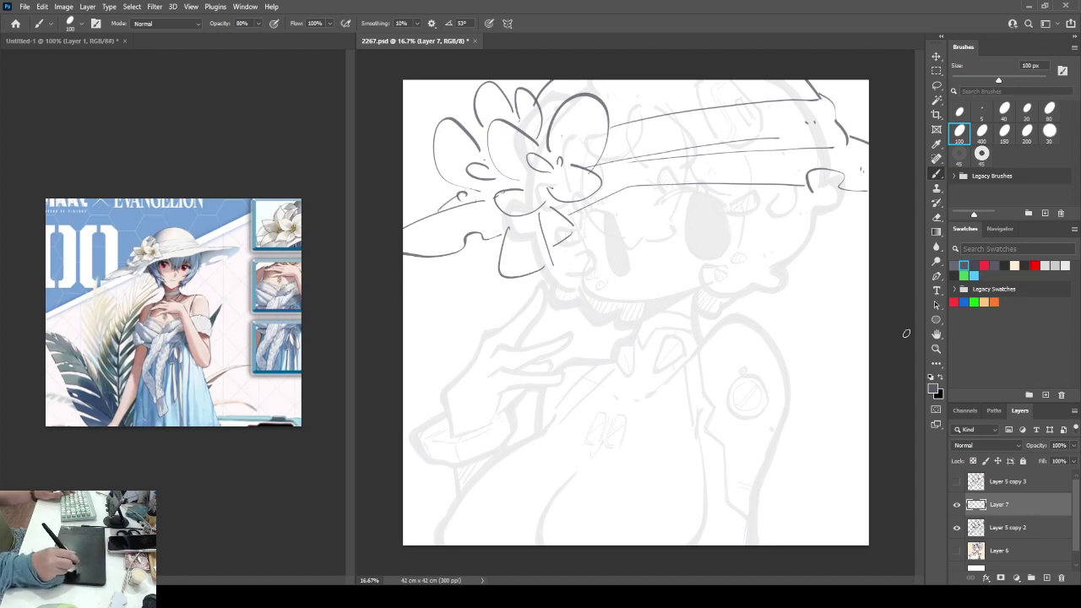
- Add a new layer and sketch the choker around the neck
{"action": "left_click", "coordinate": [1046, 578]}
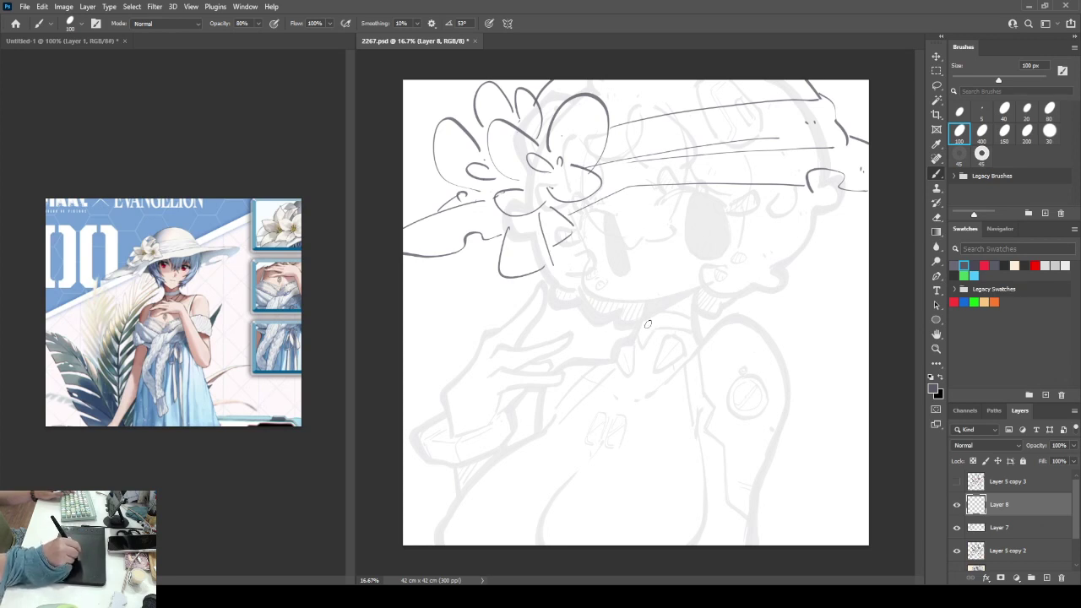
{"action": "left_click_drag", "start_coordinate": [642, 321], "coordinate": [692, 322]}
{"action": "left_click_drag", "start_coordinate": [636, 341], "coordinate": [697, 337]}
{"action": "key", "text": "e"}
{"action": "key", "text": "b"}
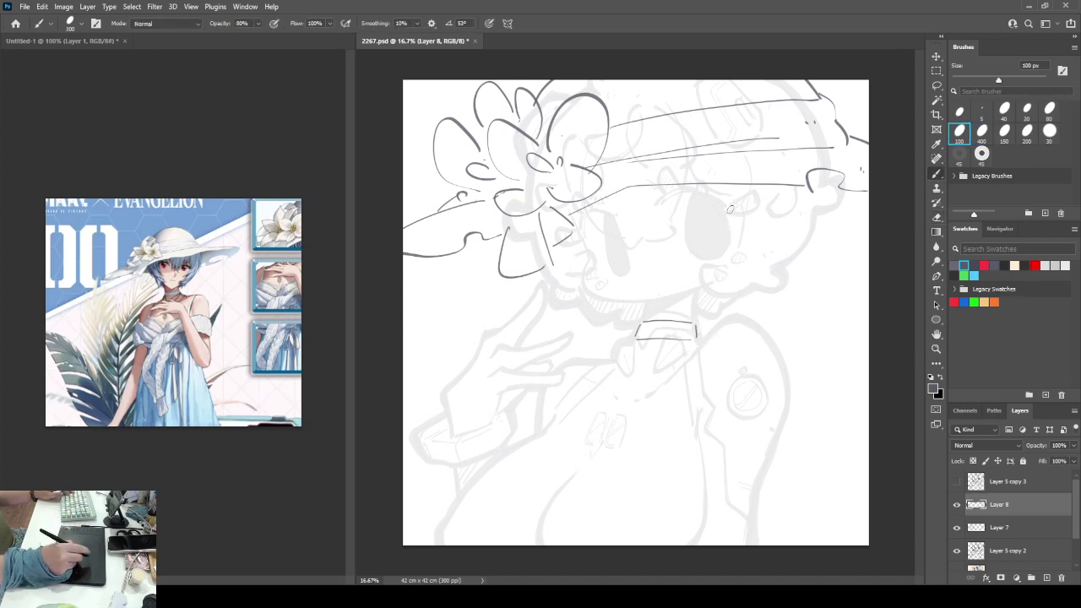
- Enlarge the reference image to 200% and draw the two parallel lines of the dress strap on the right shoulder side
{"action": "left_click", "coordinate": [179, 401]}
{"action": "key", "text": "ctrl+plus"}
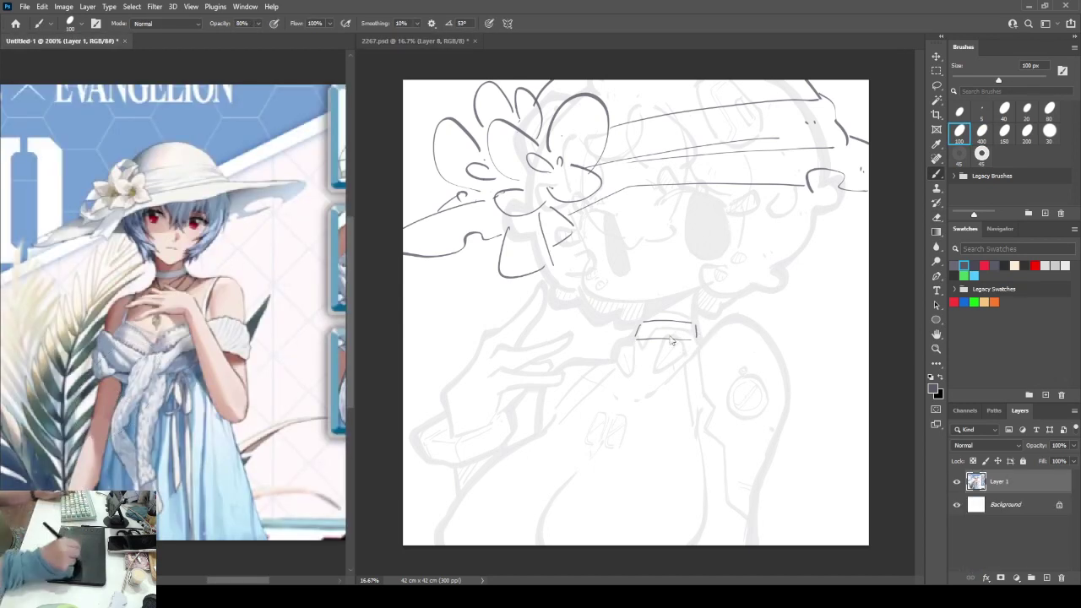
{"action": "left_click", "coordinate": [703, 379]}
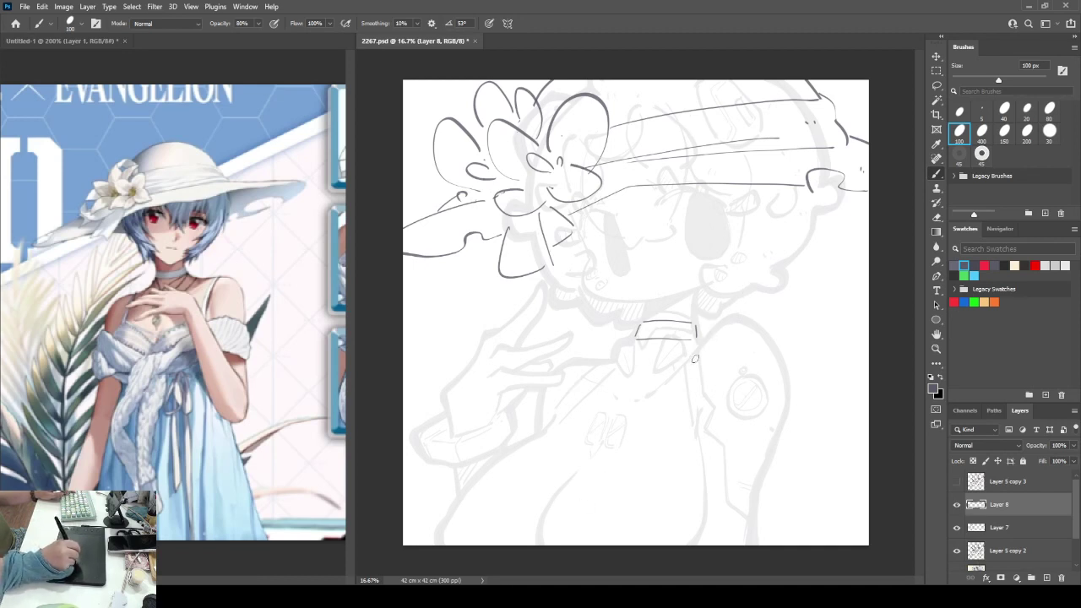
{"action": "mouse_move", "coordinate": [691, 356]}
{"action": "left_mouse_down"}
{"action": "mouse_move", "coordinate": [677, 449]}
{"action": "mouse_move", "coordinate": [690, 416]}
{"action": "mouse_move", "coordinate": [688, 444]}
{"action": "mouse_move", "coordinate": [696, 372]}
{"action": "mouse_move", "coordinate": [692, 463]}
{"action": "left_mouse_up"}
{"action": "key", "text": "period"}
{"action": "key", "text": "b"}
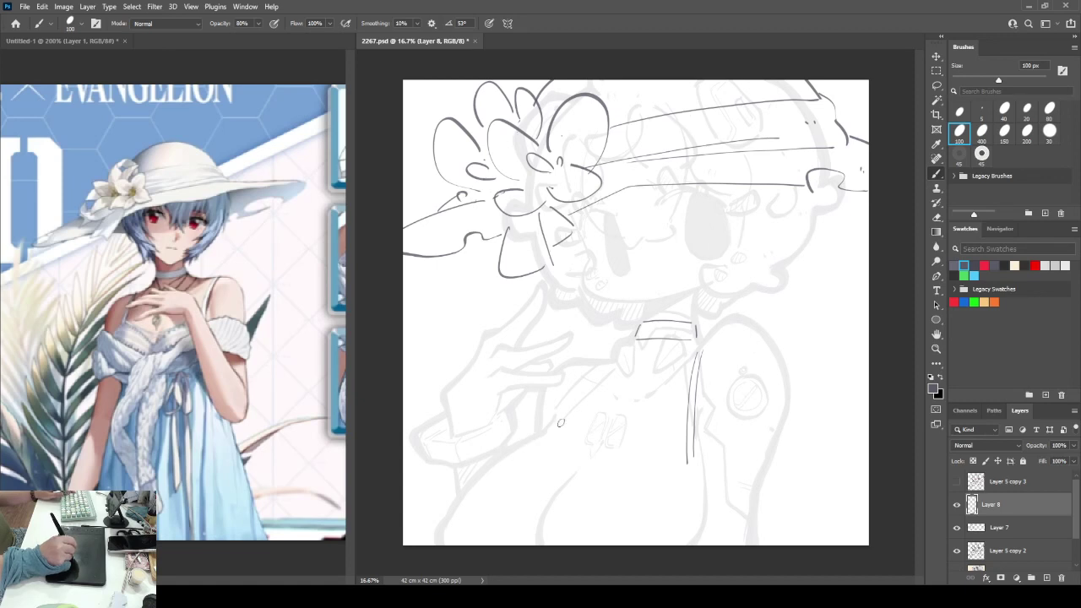
{"action": "mouse_move", "coordinate": [525, 446]}
{"action": "left_mouse_down"}
{"action": "mouse_move", "coordinate": [604, 373]}
{"action": "mouse_move", "coordinate": [589, 382]}
{"action": "left_mouse_up"}
{"action": "key", "text": "e"}
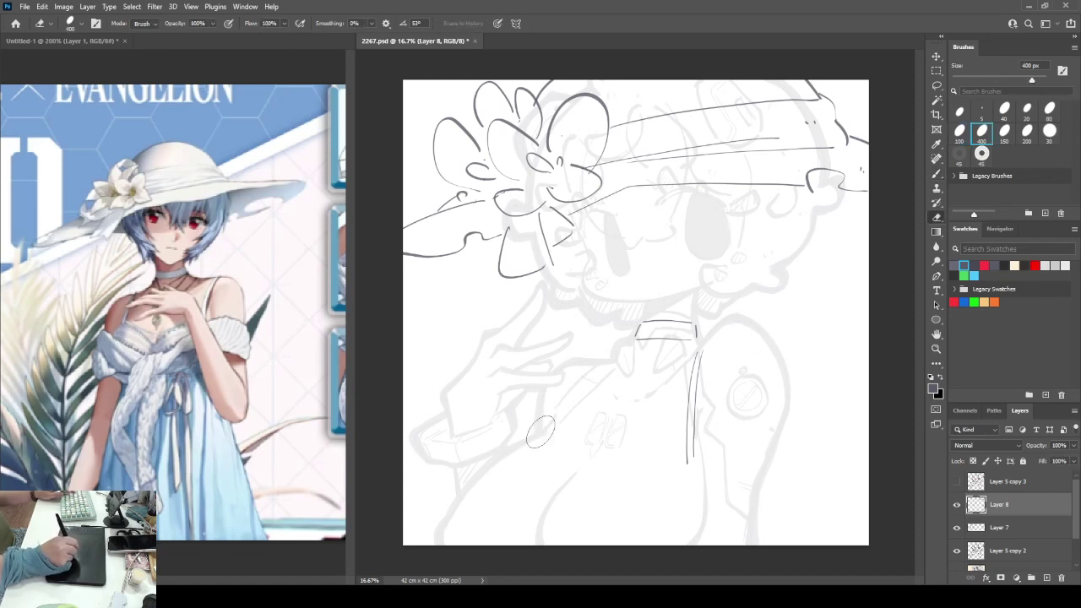
{"action": "key", "text": "b"}
- Lower the opacity of the base sketch layer, Layer 5 copy 2, to 5%
{"action": "left_click", "coordinate": [1002, 526]}
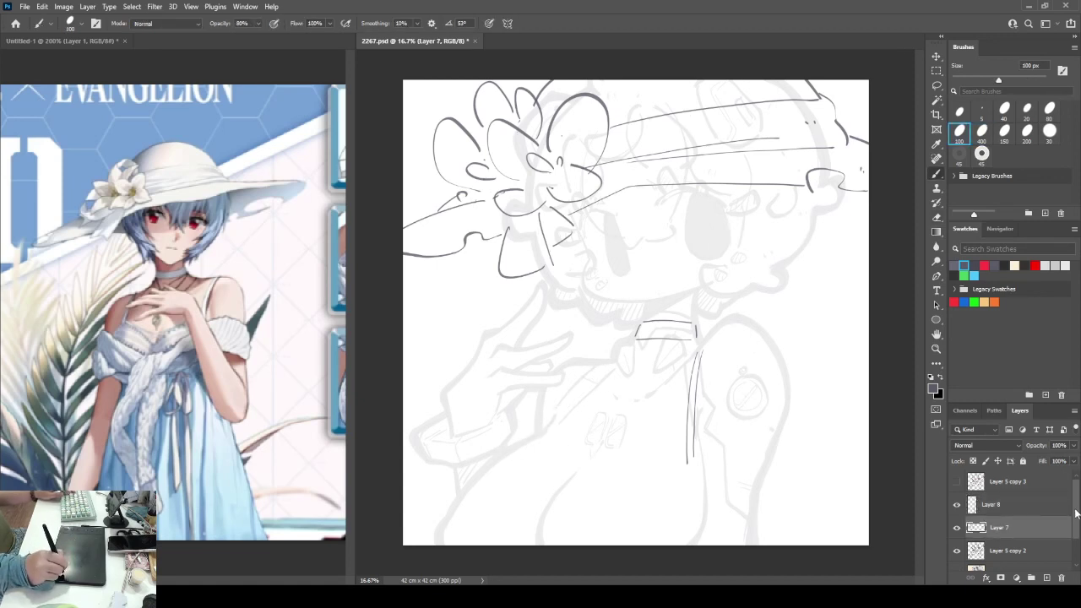
{"action": "scroll", "coordinate": [1069, 511], "scroll_direction": "down", "scroll_amount": 2}
{"action": "left_click", "coordinate": [1035, 520]}
{"action": "left_click", "coordinate": [1073, 446]}
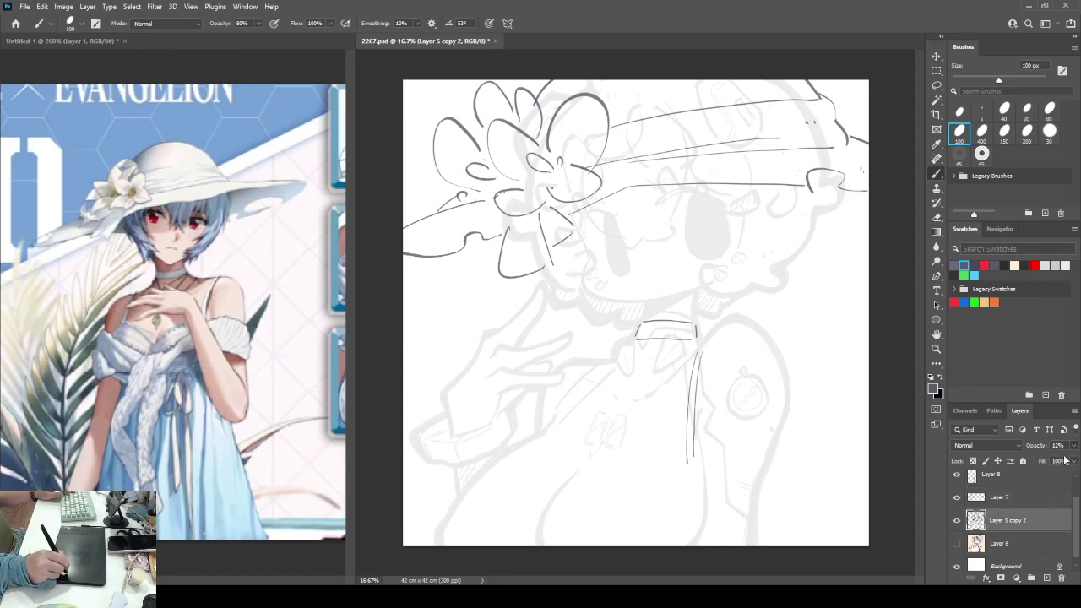
{"action": "left_click_drag", "start_coordinate": [1027, 459], "coordinate": [1023, 460]}
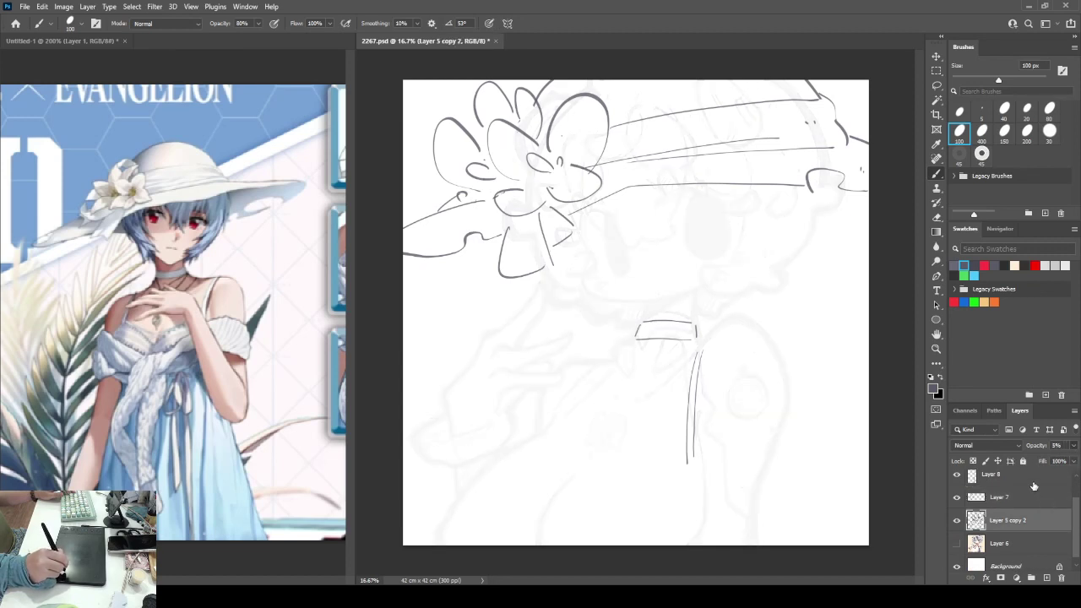
{"action": "scroll", "coordinate": [996, 507], "scroll_direction": "up", "scroll_amount": 1}
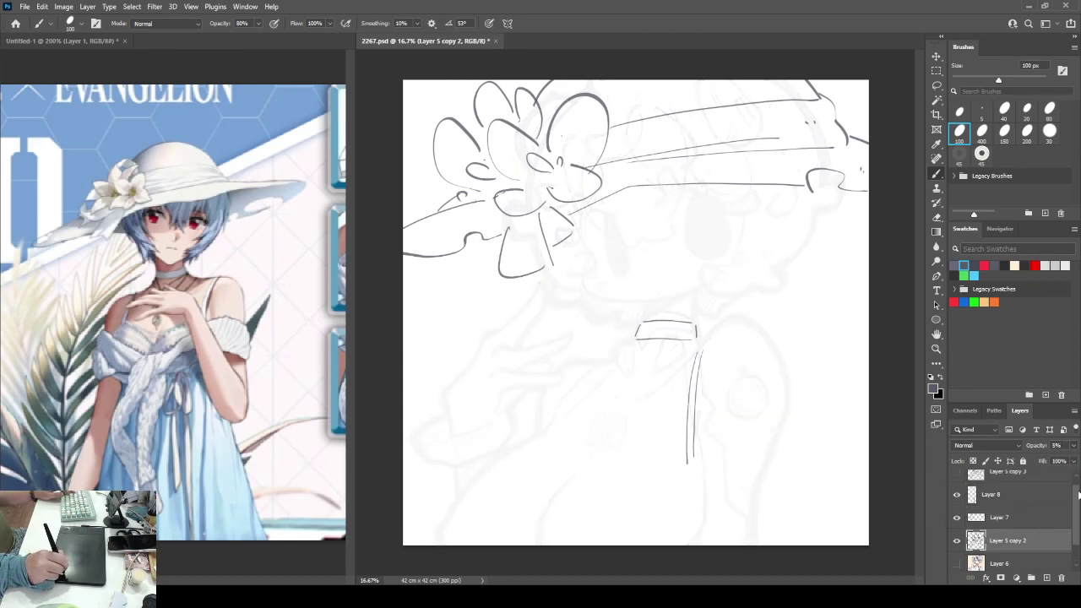
- Return to Layer 8 and draw the slanted dress strap on the left side of the chest
{"action": "left_click", "coordinate": [957, 501]}
{"action": "left_click", "coordinate": [956, 502]}
{"action": "left_click", "coordinate": [971, 502]}
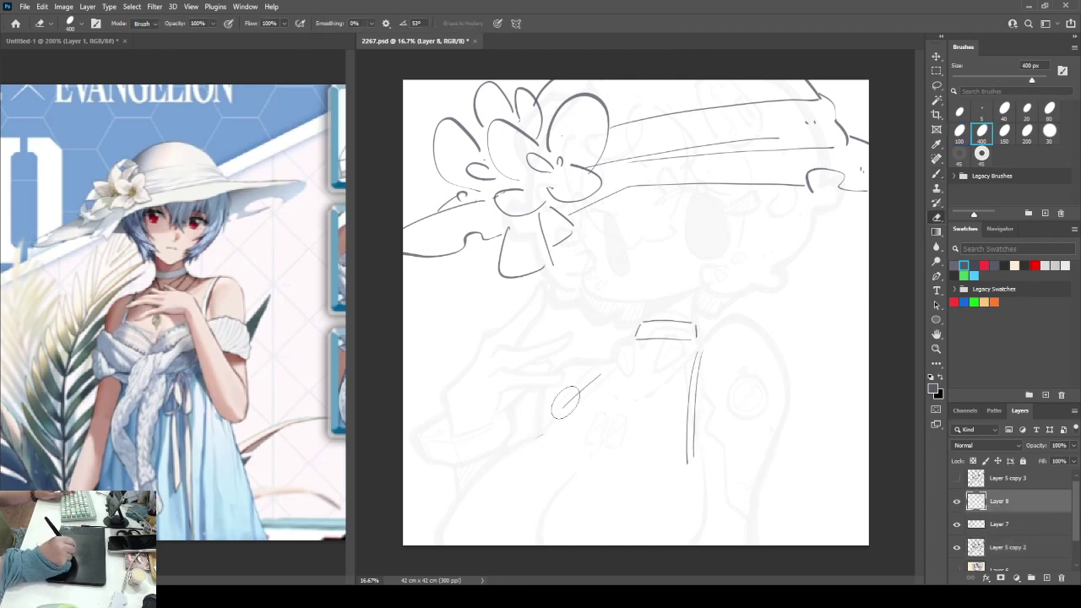
{"action": "mouse_move", "coordinate": [543, 435]}
{"action": "left_mouse_down"}
{"action": "mouse_move", "coordinate": [602, 363]}
{"action": "mouse_move", "coordinate": [554, 429]}
{"action": "left_mouse_up"}
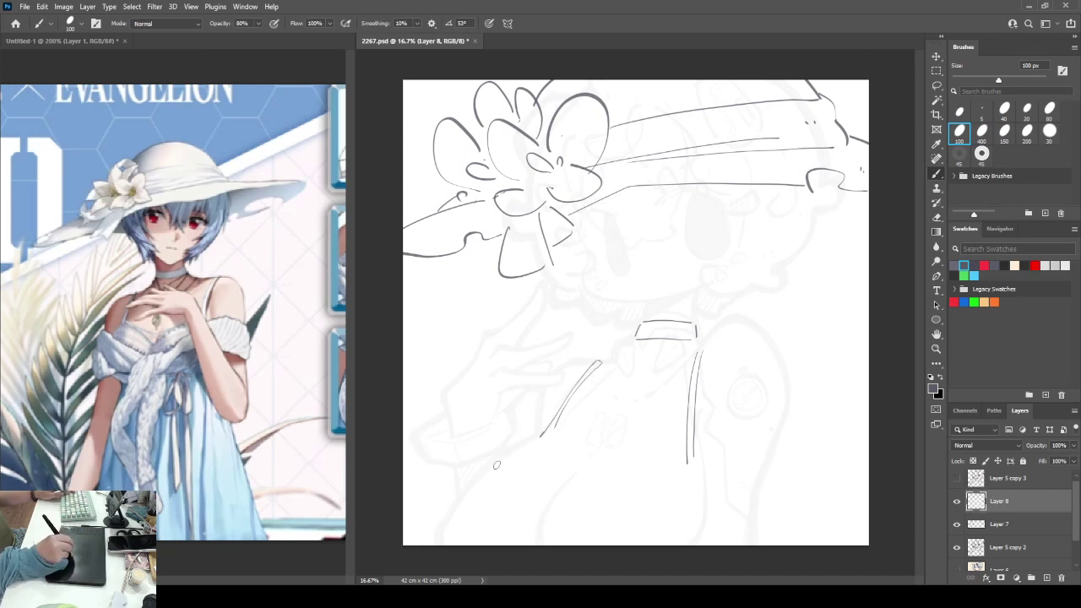
- Sketch the scalloped upper edge of the dress across the chest, from the left arm to the right strap
{"action": "left_click_drag", "start_coordinate": [489, 467], "coordinate": [507, 492]}
{"action": "key", "text": "ctrl+z"}
{"action": "key", "text": "e"}
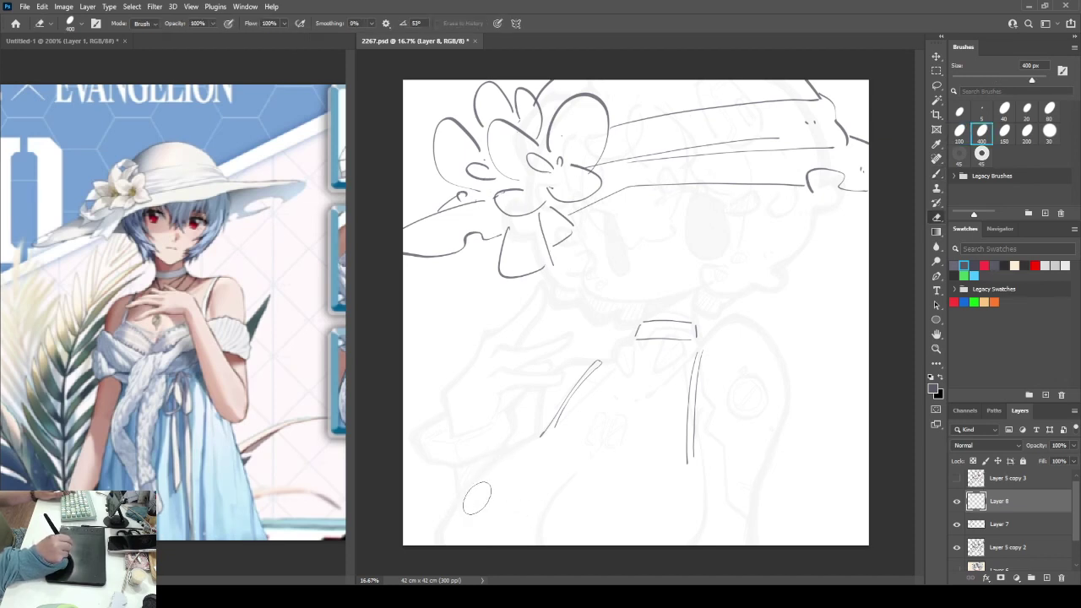
{"action": "key", "text": "b"}
{"action": "mouse_move", "coordinate": [466, 495]}
{"action": "left_mouse_down"}
{"action": "mouse_move", "coordinate": [517, 447]}
{"action": "mouse_move", "coordinate": [504, 496]}
{"action": "mouse_move", "coordinate": [535, 535]}
{"action": "mouse_move", "coordinate": [578, 523]}
{"action": "mouse_move", "coordinate": [594, 503]}
{"action": "mouse_move", "coordinate": [627, 505]}
{"action": "mouse_move", "coordinate": [643, 482]}
{"action": "mouse_move", "coordinate": [687, 474]}
{"action": "mouse_move", "coordinate": [653, 473]}
{"action": "mouse_move", "coordinate": [688, 471]}
{"action": "left_mouse_up"}
{"action": "key", "text": "e"}
{"action": "key", "text": "b"}
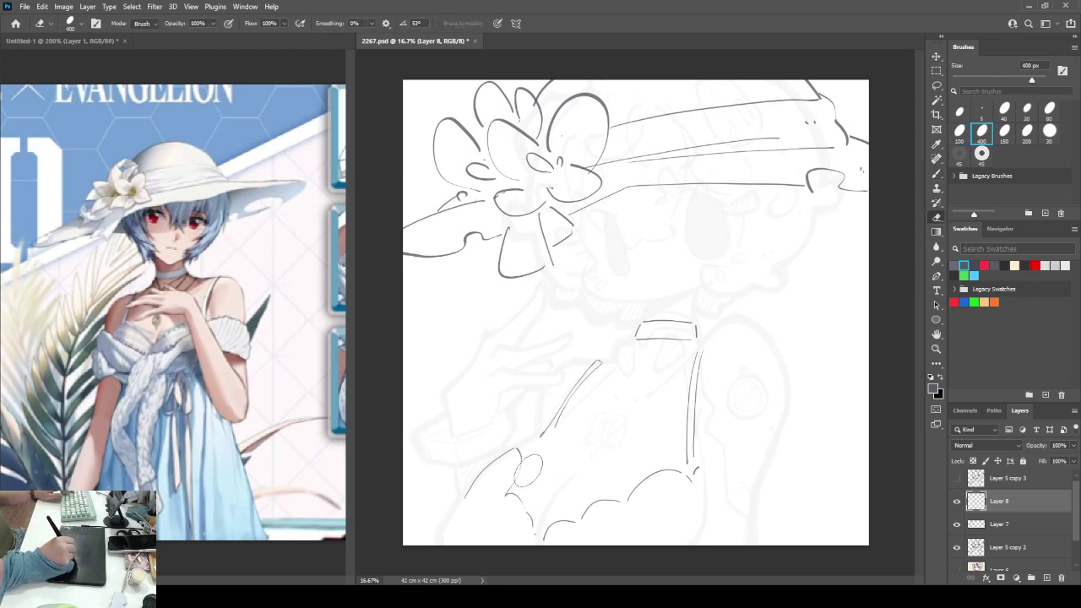
- Draw crossing pairs of lines over the left side of the bust for the wrapped shawl folds
{"action": "left_click_drag", "start_coordinate": [520, 456], "coordinate": [600, 518]}
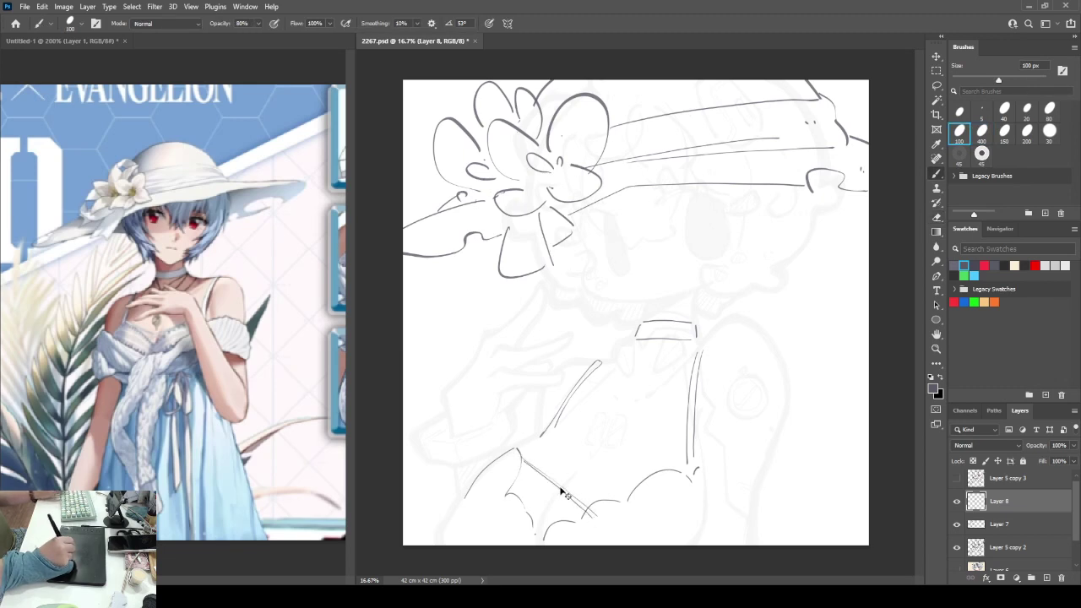
{"action": "left_click_drag", "start_coordinate": [522, 462], "coordinate": [590, 517]}
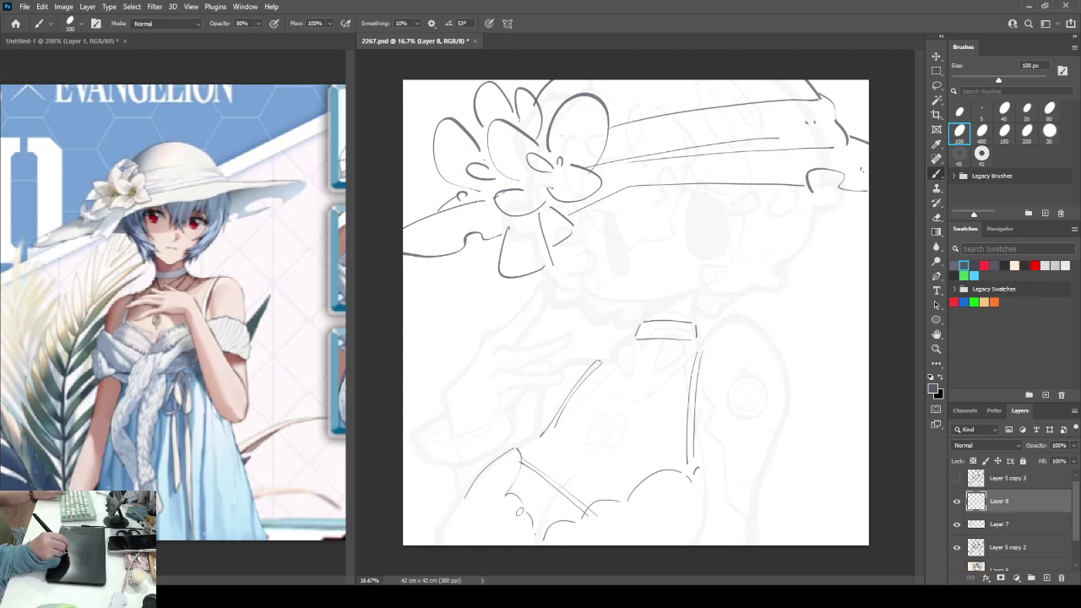
{"action": "left_click_drag", "start_coordinate": [517, 509], "coordinate": [645, 480]}
{"action": "key", "text": "ctrl+z"}
{"action": "left_click_drag", "start_coordinate": [516, 500], "coordinate": [645, 478]}
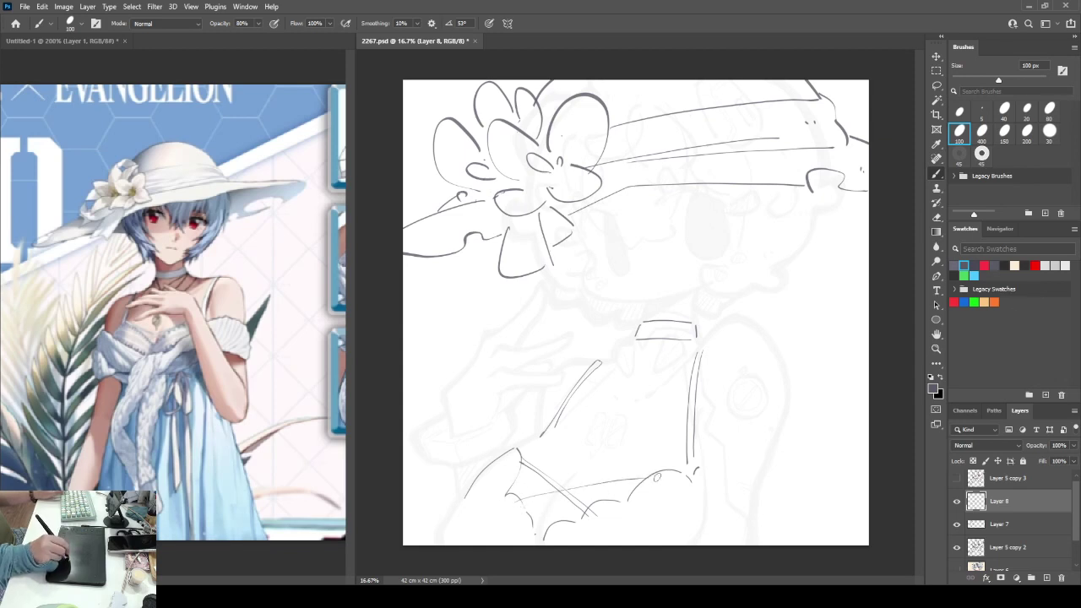
{"action": "left_click_drag", "start_coordinate": [532, 501], "coordinate": [647, 483]}
{"action": "key", "text": "ctrl+z"}
{"action": "key", "text": "e"}
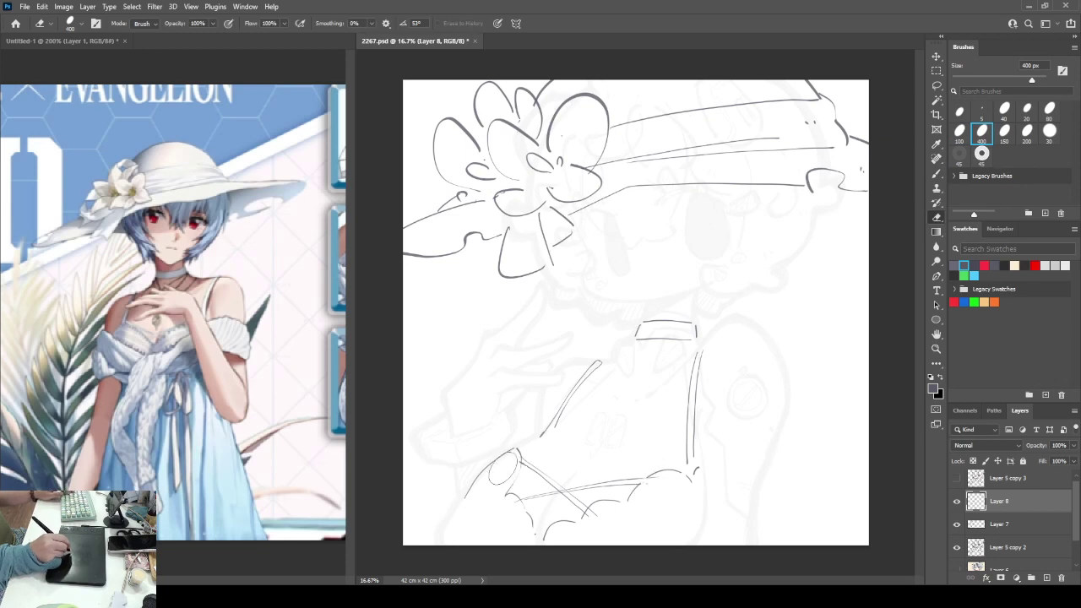
{"action": "key", "text": "b"}
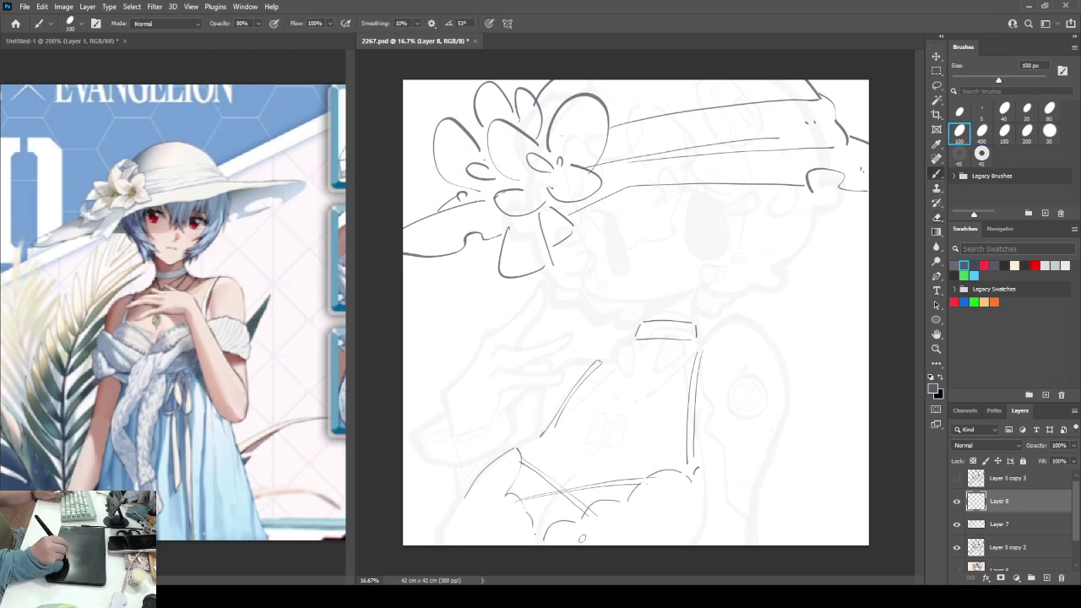
- Add curved double fold lines on both sides of the bust and outline the puffy off-shoulder sleeve on the left arm
{"action": "mouse_move", "coordinate": [577, 543]}
{"action": "left_mouse_down"}
{"action": "mouse_move", "coordinate": [660, 497]}
{"action": "mouse_move", "coordinate": [672, 493]}
{"action": "mouse_move", "coordinate": [635, 512]}
{"action": "mouse_move", "coordinate": [686, 495]}
{"action": "left_mouse_up"}
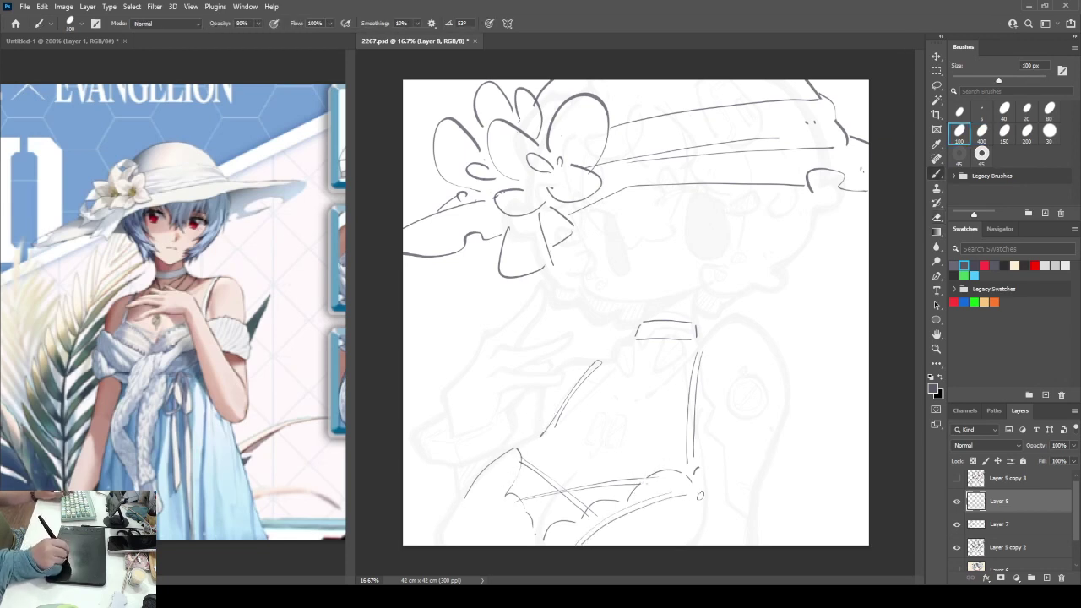
{"action": "left_click_drag", "start_coordinate": [497, 453], "coordinate": [505, 527]}
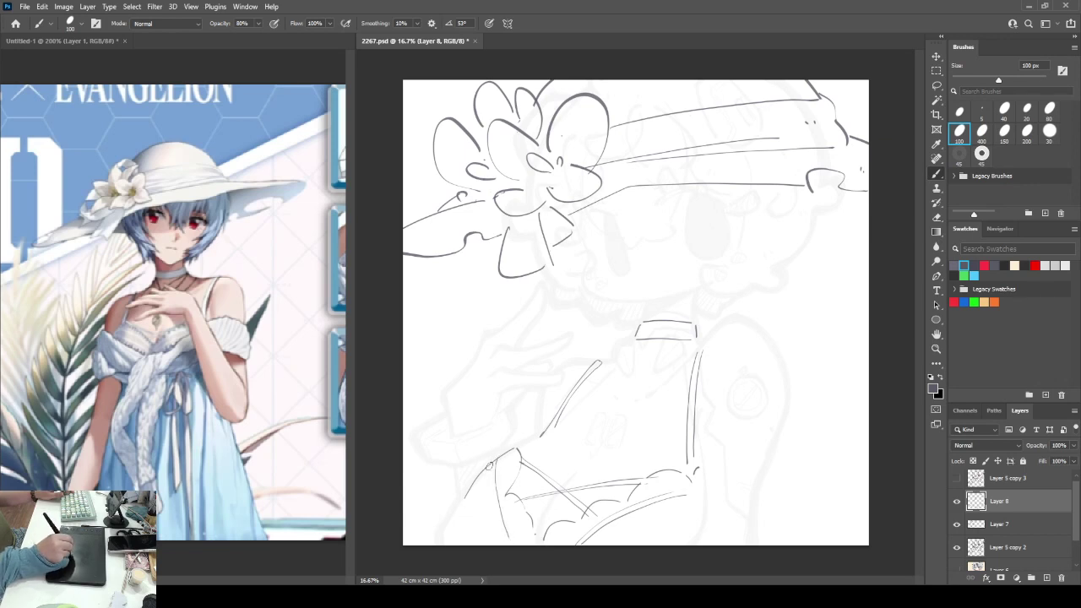
{"action": "left_click_drag", "start_coordinate": [488, 465], "coordinate": [508, 543]}
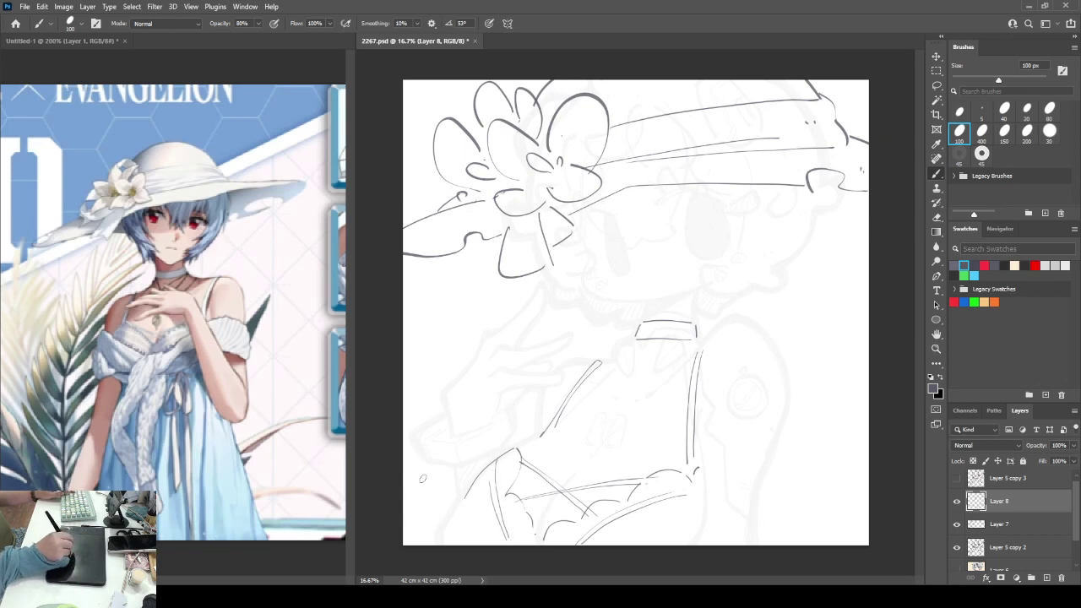
{"action": "mouse_move", "coordinate": [444, 506]}
{"action": "left_mouse_down"}
{"action": "mouse_move", "coordinate": [473, 477]}
{"action": "mouse_move", "coordinate": [464, 500]}
{"action": "mouse_move", "coordinate": [494, 545]}
{"action": "mouse_move", "coordinate": [440, 519]}
{"action": "mouse_move", "coordinate": [444, 511]}
{"action": "mouse_move", "coordinate": [434, 545]}
{"action": "left_mouse_up"}
{"action": "key", "text": "e"}
{"action": "key", "text": "b"}
{"action": "key", "text": "e"}
{"action": "key", "text": "b"}
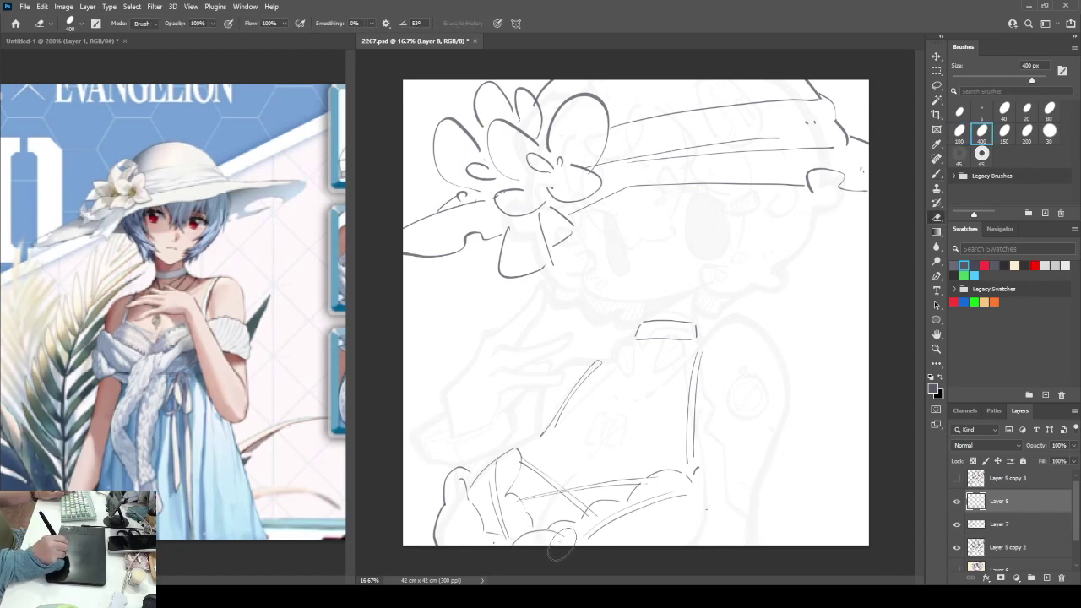
- Outline the puffy off-shoulder sleeve on the right arm and add fold lines along it and the lower bust
{"action": "mouse_move", "coordinate": [572, 540]}
{"action": "left_mouse_down"}
{"action": "mouse_move", "coordinate": [682, 513]}
{"action": "mouse_move", "coordinate": [628, 532]}
{"action": "mouse_move", "coordinate": [671, 501]}
{"action": "mouse_move", "coordinate": [715, 508]}
{"action": "mouse_move", "coordinate": [713, 522]}
{"action": "mouse_move", "coordinate": [765, 472]}
{"action": "mouse_move", "coordinate": [780, 475]}
{"action": "mouse_move", "coordinate": [773, 518]}
{"action": "left_mouse_up"}
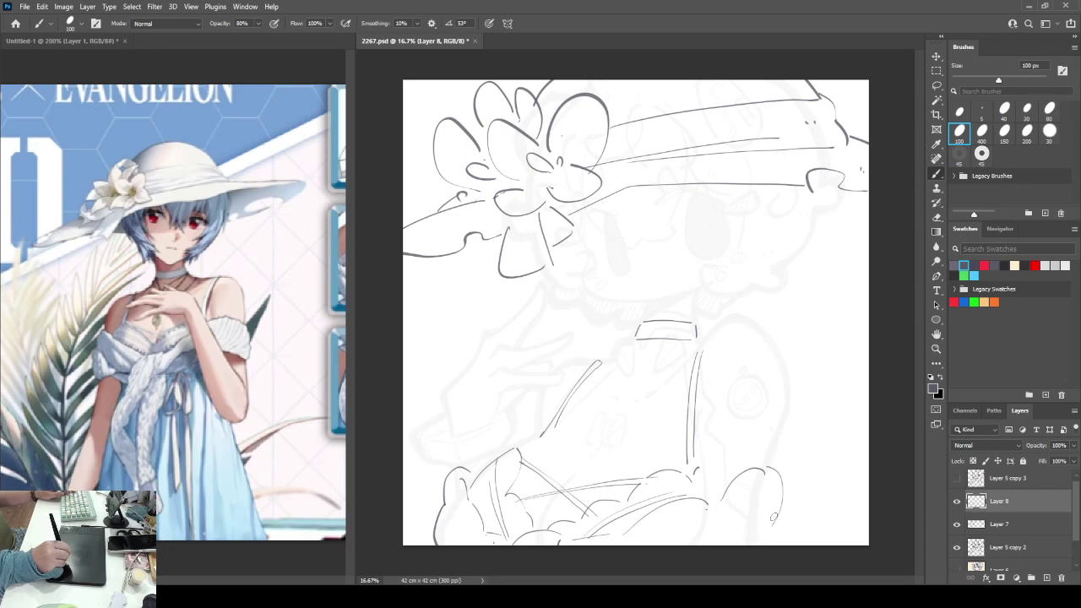
{"action": "left_click_drag", "start_coordinate": [769, 462], "coordinate": [784, 538]}
{"action": "key", "text": "ctrl+z"}
{"action": "mouse_move", "coordinate": [772, 472]}
{"action": "left_mouse_down"}
{"action": "mouse_move", "coordinate": [774, 535]}
{"action": "mouse_move", "coordinate": [748, 535]}
{"action": "mouse_move", "coordinate": [770, 489]}
{"action": "mouse_move", "coordinate": [710, 548]}
{"action": "left_mouse_up"}
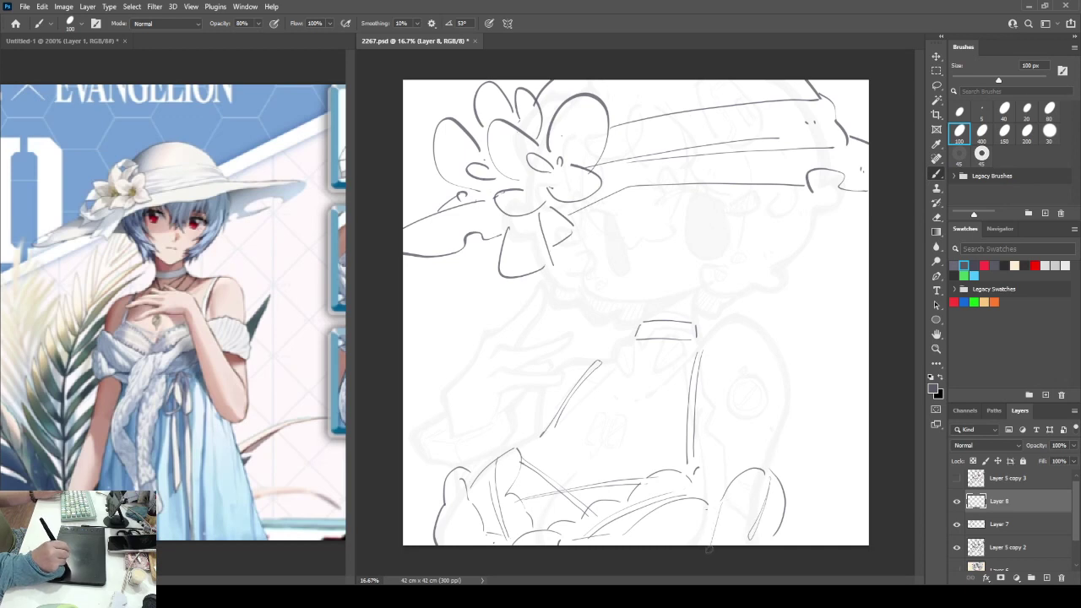
{"action": "left_click_drag", "start_coordinate": [722, 507], "coordinate": [712, 548]}
{"action": "left_click_drag", "start_coordinate": [679, 515], "coordinate": [680, 544]}
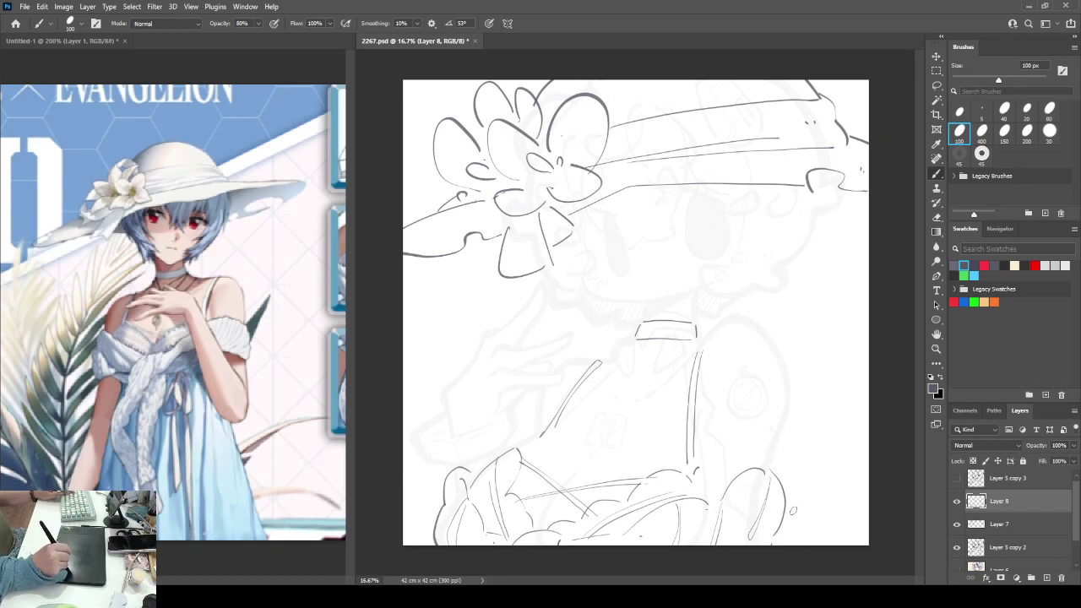
- Sketch a cluster of long pointed leaves fanning out beside the puffy sleeve of the right arm
{"action": "mouse_move", "coordinate": [776, 447]}
{"action": "left_mouse_down"}
{"action": "mouse_move", "coordinate": [810, 401]}
{"action": "mouse_move", "coordinate": [812, 457]}
{"action": "mouse_move", "coordinate": [789, 472]}
{"action": "left_mouse_up"}
{"action": "mouse_move", "coordinate": [818, 409]}
{"action": "left_mouse_down"}
{"action": "mouse_move", "coordinate": [793, 467]}
{"action": "mouse_move", "coordinate": [841, 483]}
{"action": "left_mouse_up"}
{"action": "mouse_move", "coordinate": [841, 483]}
{"action": "left_mouse_down"}
{"action": "mouse_move", "coordinate": [792, 468]}
{"action": "mouse_move", "coordinate": [820, 477]}
{"action": "left_mouse_up"}
{"action": "left_click_drag", "start_coordinate": [802, 524], "coordinate": [829, 528]}
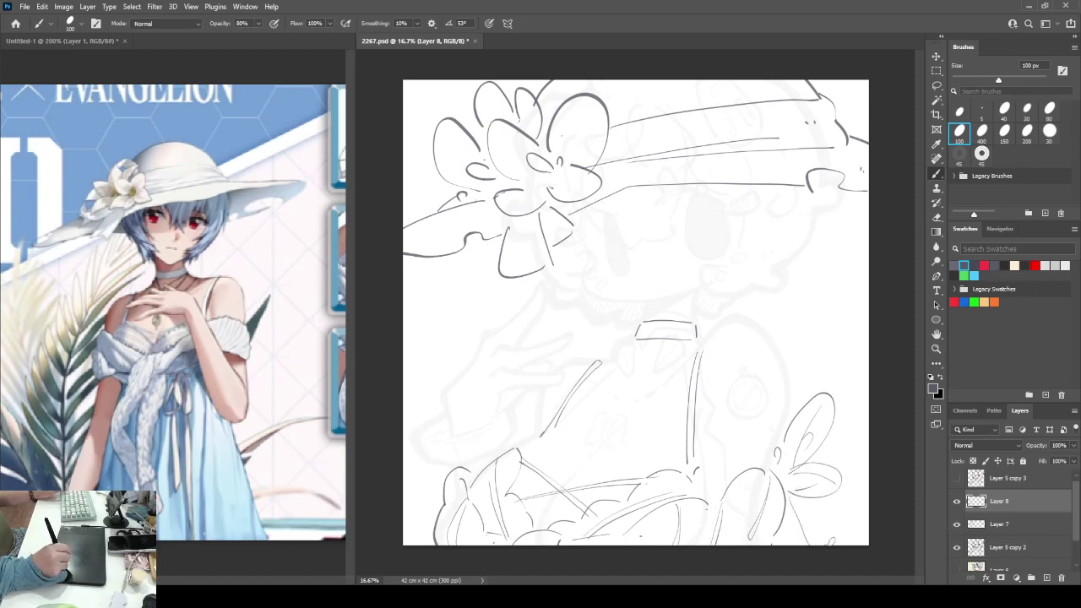
{"action": "left_click_drag", "start_coordinate": [792, 494], "coordinate": [830, 537]}
{"action": "left_click_drag", "start_coordinate": [838, 494], "coordinate": [814, 510]}
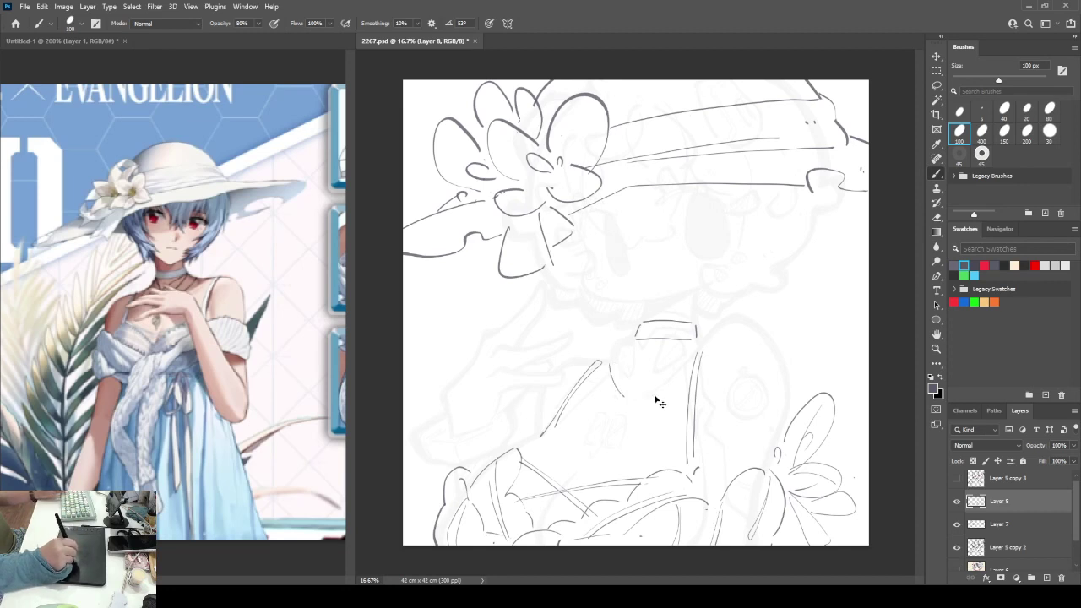
- Sketch the V-shaped necklace cords running from the choker and both shoulders down to the middle of the chest
{"action": "left_click_drag", "start_coordinate": [628, 405], "coordinate": [686, 360]}
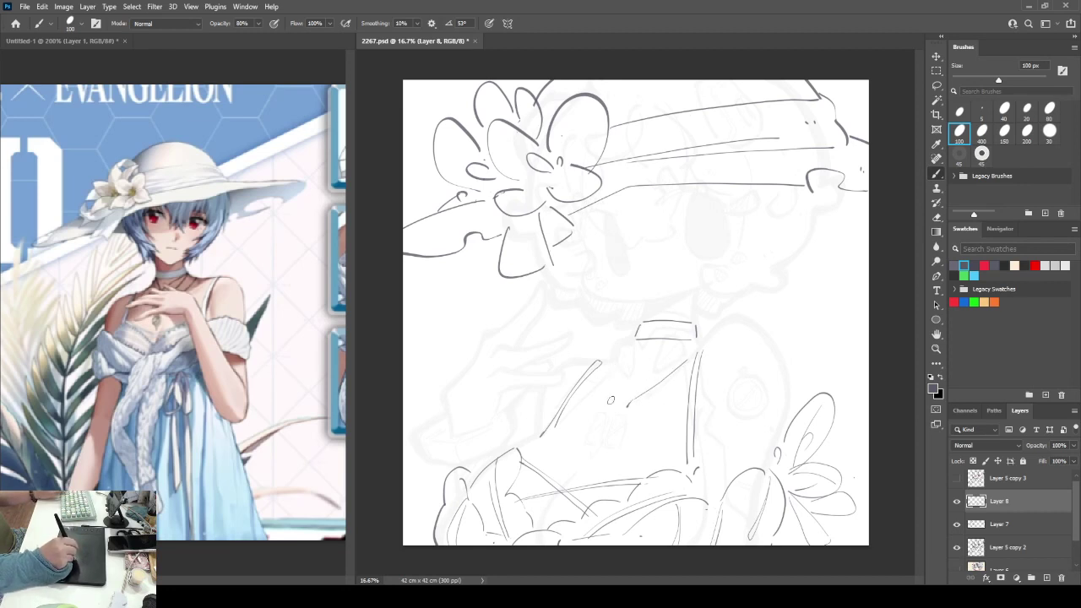
{"action": "mouse_move", "coordinate": [579, 393]}
{"action": "left_mouse_down"}
{"action": "mouse_move", "coordinate": [601, 374]}
{"action": "mouse_move", "coordinate": [618, 395]}
{"action": "left_mouse_up"}
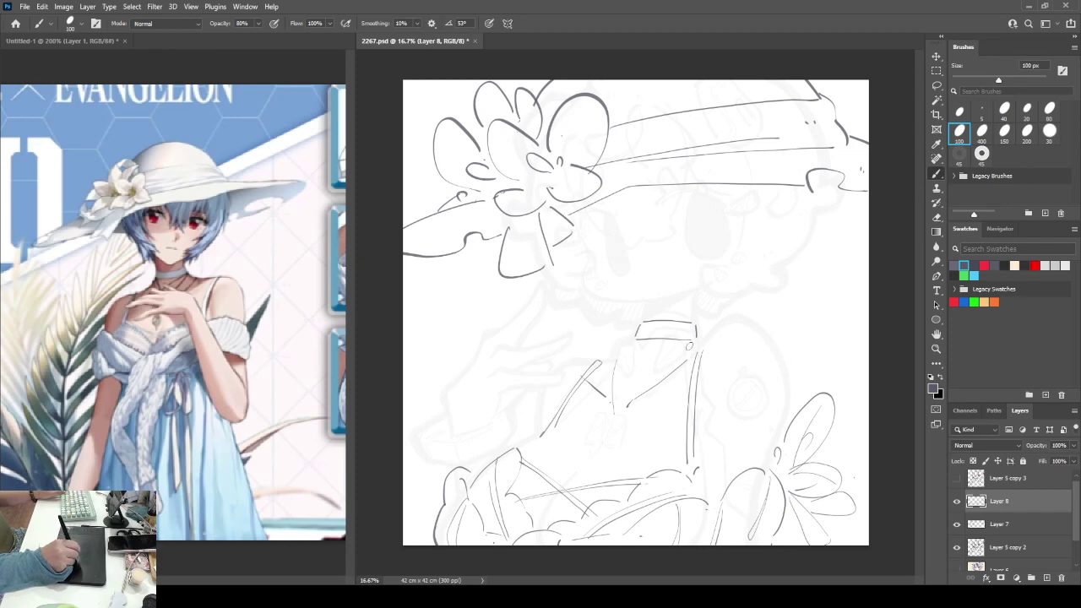
{"action": "mouse_move", "coordinate": [689, 346]}
{"action": "left_mouse_down"}
{"action": "mouse_move", "coordinate": [623, 419]}
{"action": "mouse_move", "coordinate": [739, 340]}
{"action": "left_mouse_up"}
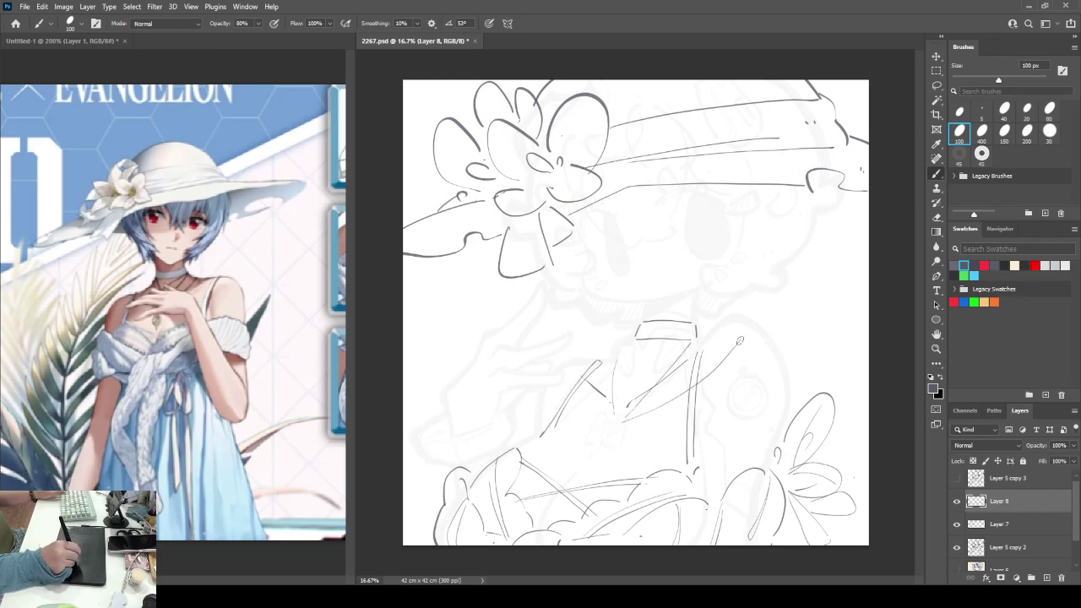
{"action": "left_click_drag", "start_coordinate": [573, 375], "coordinate": [606, 420]}
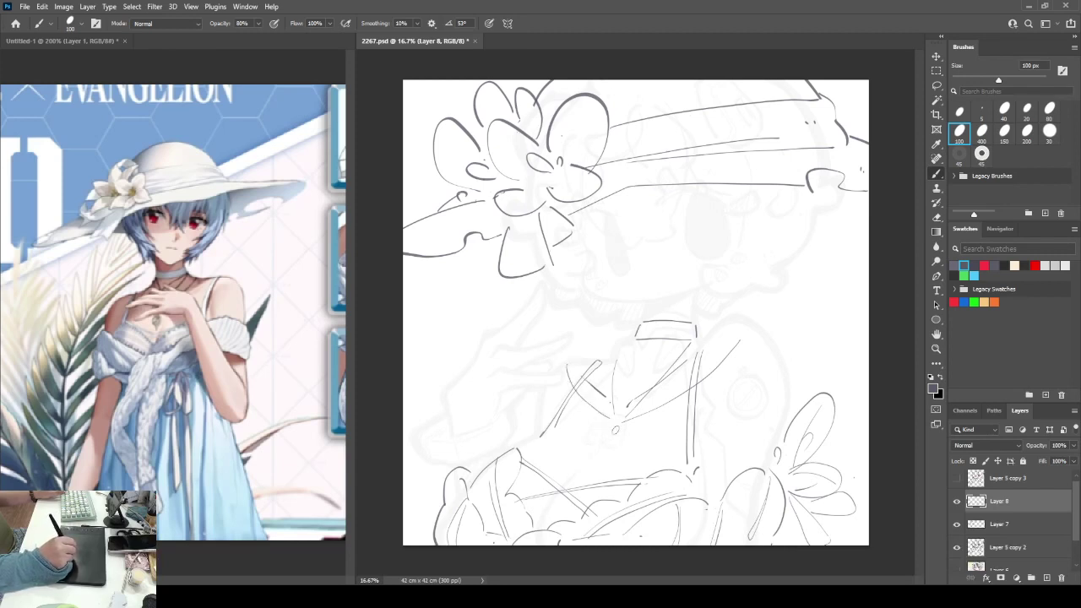
- Draw an oval pendant with a small drop below the necklace cords and a ribbed bracelet around the raised hand's wrist
{"action": "key", "text": "ctrl+z"}
{"action": "mouse_move", "coordinate": [611, 427]}
{"action": "left_mouse_down"}
{"action": "mouse_move", "coordinate": [598, 462]}
{"action": "mouse_move", "coordinate": [626, 428]}
{"action": "left_mouse_up"}
{"action": "key", "text": "e"}
{"action": "key", "text": "b"}
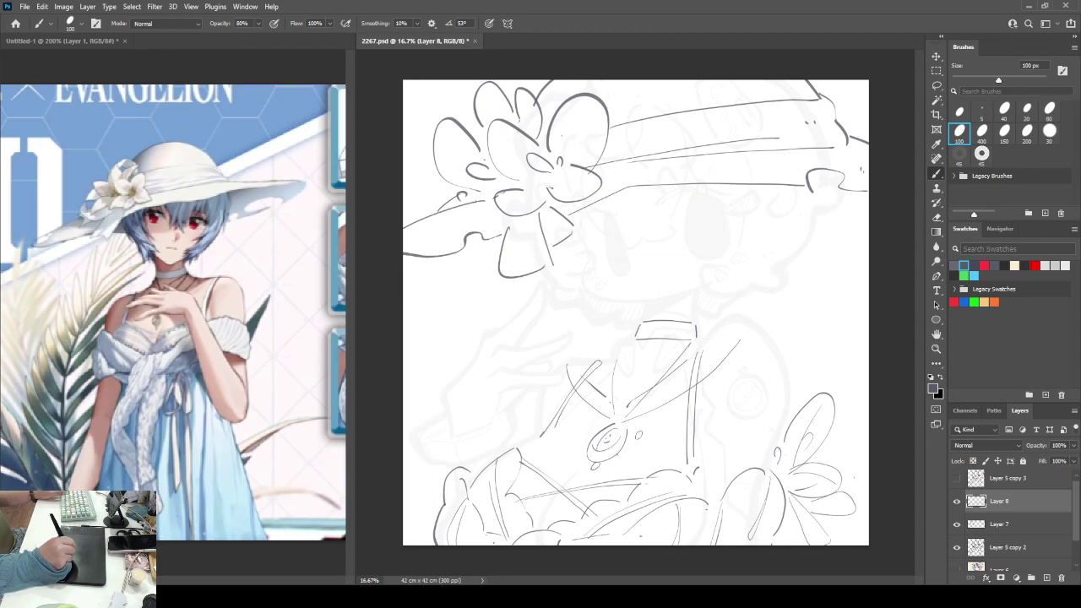
{"action": "left_click", "coordinate": [745, 335]}
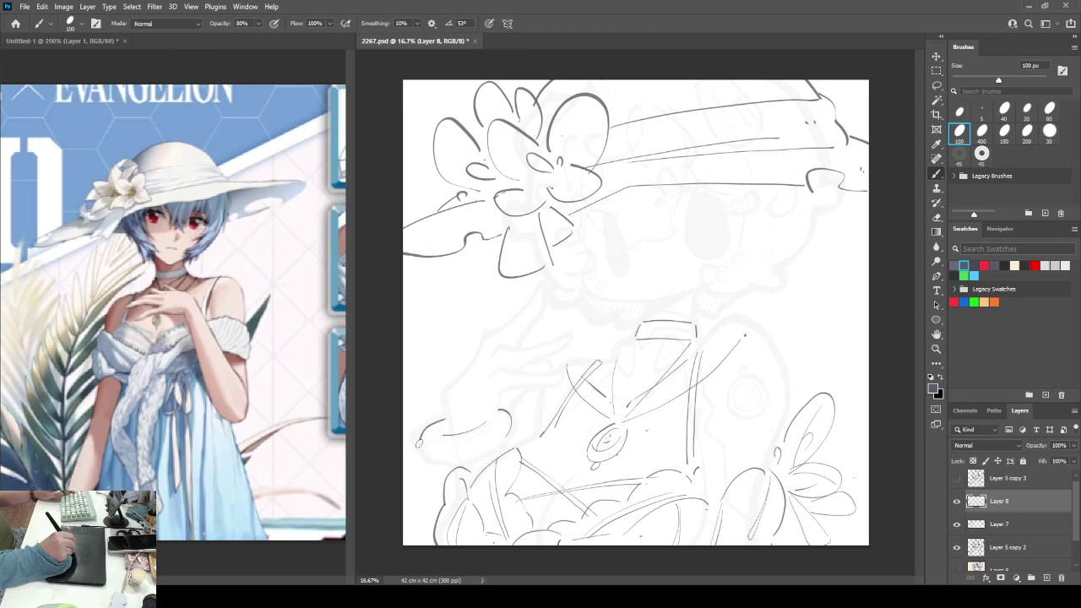
{"action": "mouse_move", "coordinate": [419, 442]}
{"action": "left_mouse_down"}
{"action": "mouse_move", "coordinate": [497, 449]}
{"action": "mouse_move", "coordinate": [510, 432]}
{"action": "left_mouse_up"}
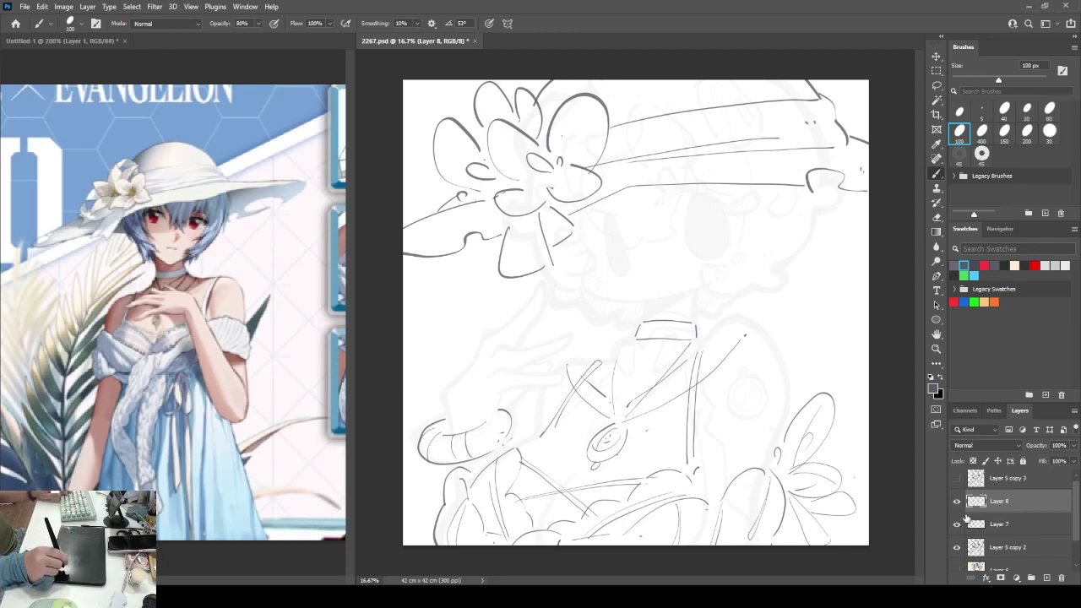
- Duplicate Layer 5 copy 2, hide the original, and set the duplicate's opacity to 17%
{"action": "left_click", "coordinate": [957, 549]}
{"action": "left_click", "coordinate": [956, 548]}
{"action": "left_click", "coordinate": [989, 550]}
{"action": "key", "text": "ctrl+j"}
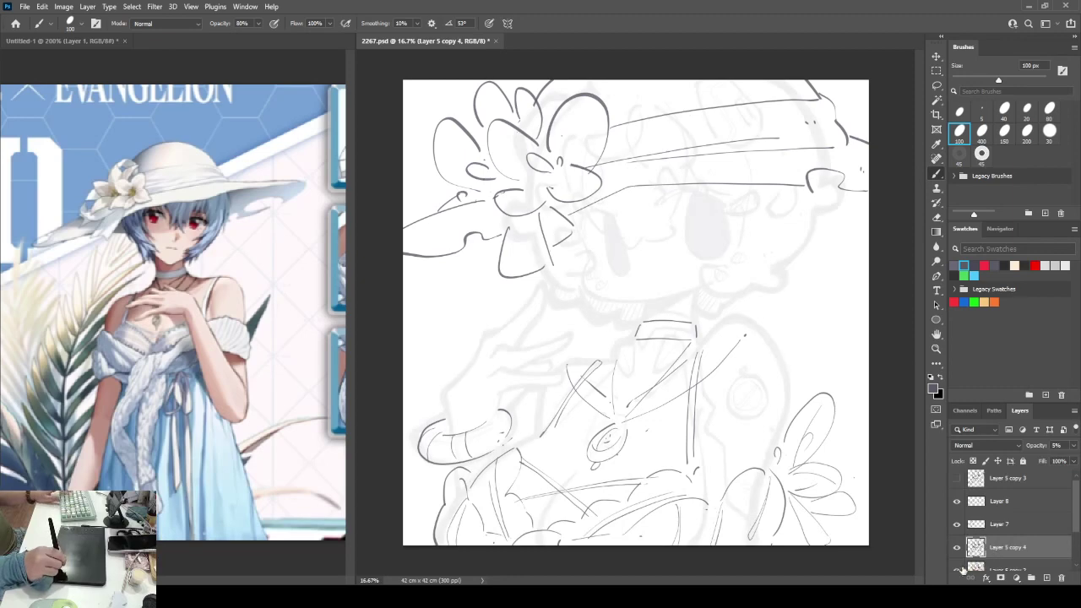
{"action": "scroll", "coordinate": [1013, 524], "scroll_direction": "down", "scroll_amount": 1}
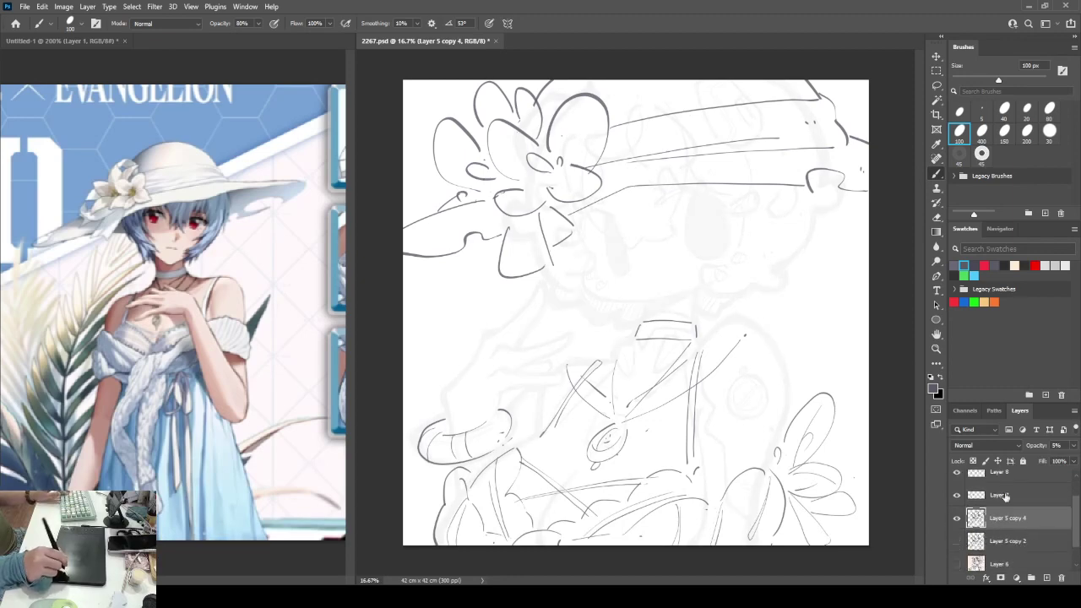
{"action": "left_click", "coordinate": [1073, 445]}
{"action": "left_click", "coordinate": [1060, 459]}
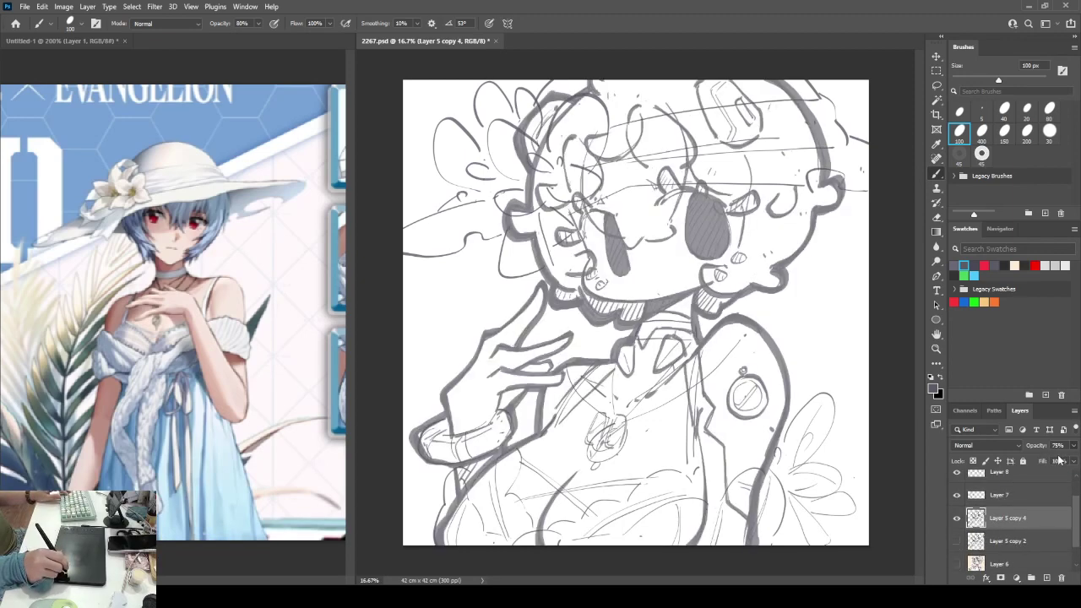
{"action": "left_click_drag", "start_coordinate": [1060, 460], "coordinate": [1009, 457]}
- Erase the base drawing's lines on the duplicate where the hat, flower, choker, bracelet and sleeves cover the hair, collar and arms
{"action": "key", "text": "e"}
{"action": "mouse_move", "coordinate": [519, 235]}
{"action": "left_mouse_down"}
{"action": "mouse_move", "coordinate": [511, 207]}
{"action": "mouse_move", "coordinate": [541, 262]}
{"action": "mouse_move", "coordinate": [568, 224]}
{"action": "mouse_move", "coordinate": [559, 233]}
{"action": "left_mouse_up"}
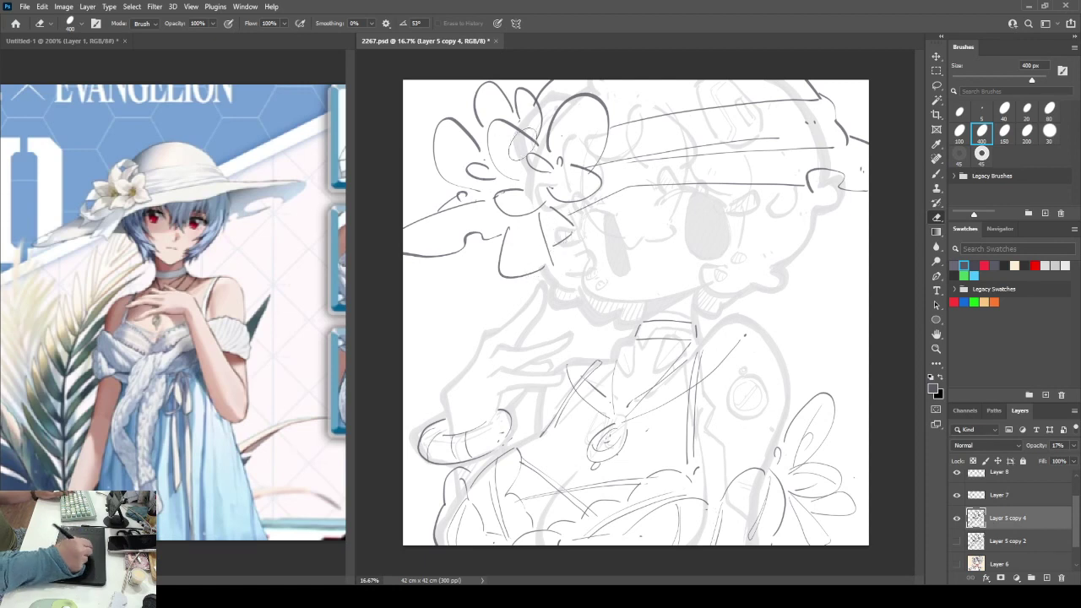
{"action": "mouse_move", "coordinate": [553, 190]}
{"action": "left_mouse_down"}
{"action": "mouse_move", "coordinate": [561, 207]}
{"action": "mouse_move", "coordinate": [566, 171]}
{"action": "mouse_move", "coordinate": [595, 184]}
{"action": "mouse_move", "coordinate": [591, 169]}
{"action": "mouse_move", "coordinate": [557, 157]}
{"action": "mouse_move", "coordinate": [583, 126]}
{"action": "left_mouse_up"}
{"action": "mouse_move", "coordinate": [682, 126]}
{"action": "left_mouse_down"}
{"action": "mouse_move", "coordinate": [701, 162]}
{"action": "mouse_move", "coordinate": [639, 160]}
{"action": "mouse_move", "coordinate": [682, 113]}
{"action": "mouse_move", "coordinate": [646, 85]}
{"action": "mouse_move", "coordinate": [595, 184]}
{"action": "mouse_move", "coordinate": [607, 181]}
{"action": "mouse_move", "coordinate": [605, 192]}
{"action": "mouse_move", "coordinate": [545, 186]}
{"action": "mouse_move", "coordinate": [545, 205]}
{"action": "mouse_move", "coordinate": [539, 185]}
{"action": "mouse_move", "coordinate": [551, 188]}
{"action": "mouse_move", "coordinate": [522, 138]}
{"action": "mouse_move", "coordinate": [527, 156]}
{"action": "mouse_move", "coordinate": [596, 74]}
{"action": "mouse_move", "coordinate": [538, 163]}
{"action": "mouse_move", "coordinate": [553, 190]}
{"action": "left_mouse_up"}
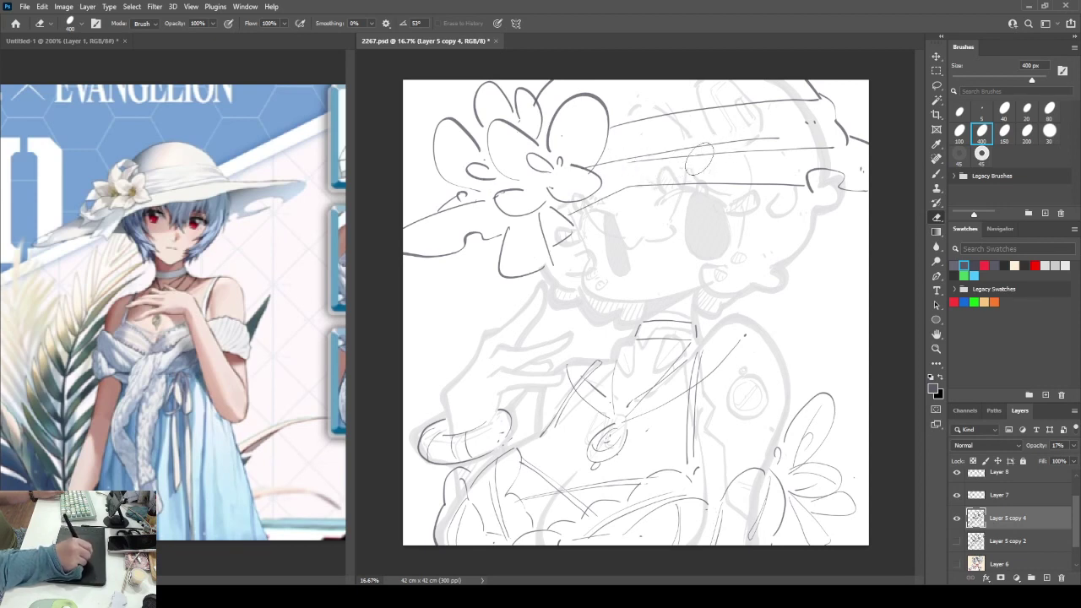
{"action": "mouse_move", "coordinate": [759, 144]}
{"action": "left_mouse_down"}
{"action": "mouse_move", "coordinate": [646, 127]}
{"action": "mouse_move", "coordinate": [709, 118]}
{"action": "mouse_move", "coordinate": [661, 118]}
{"action": "mouse_move", "coordinate": [740, 93]}
{"action": "mouse_move", "coordinate": [818, 116]}
{"action": "left_mouse_up"}
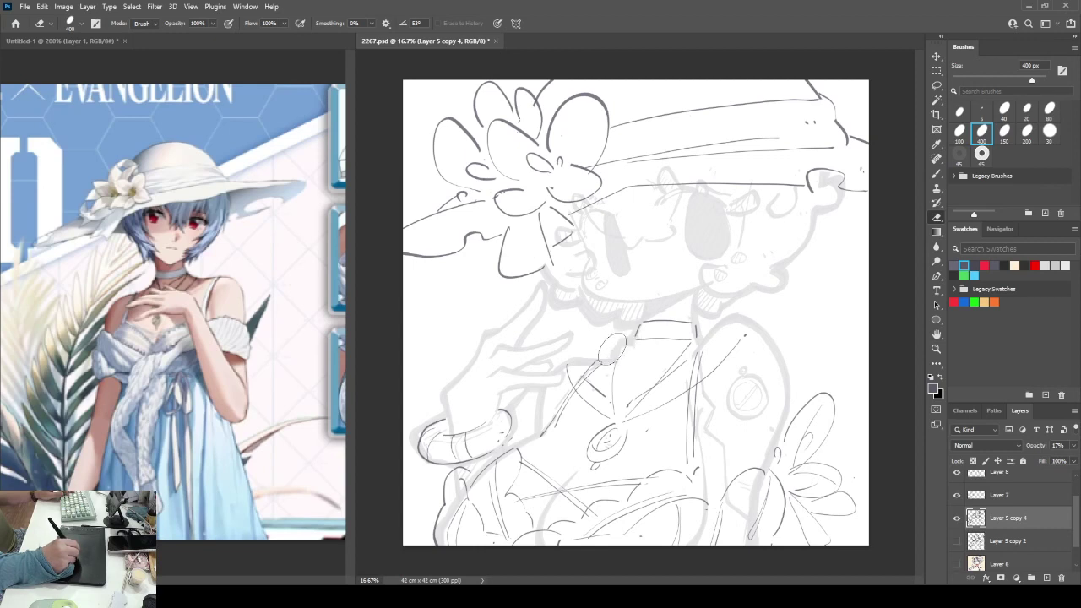
{"action": "key", "text": "b"}
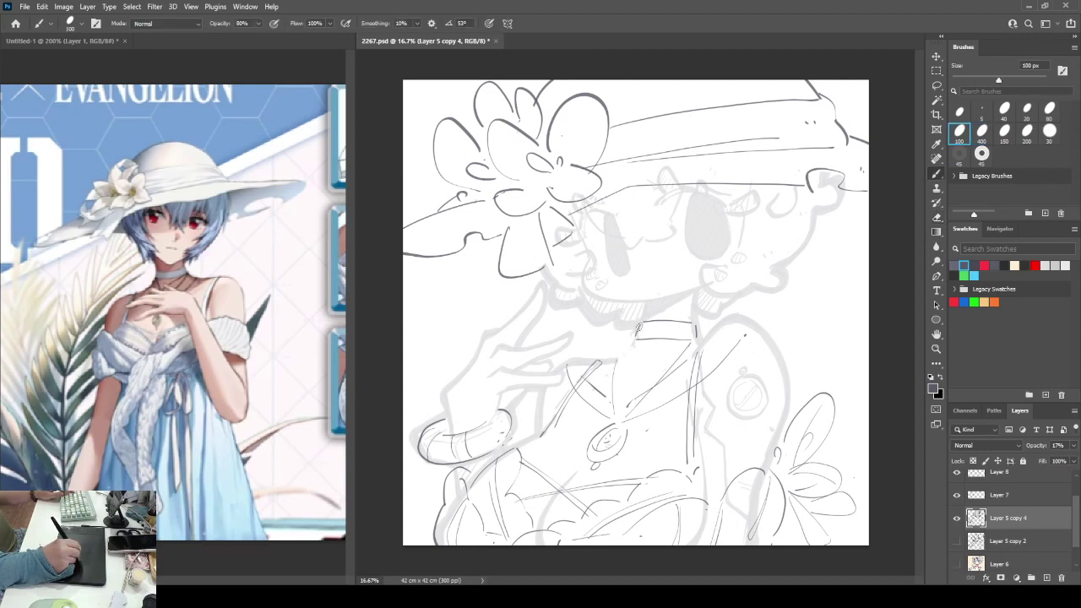
{"action": "key", "text": "e"}
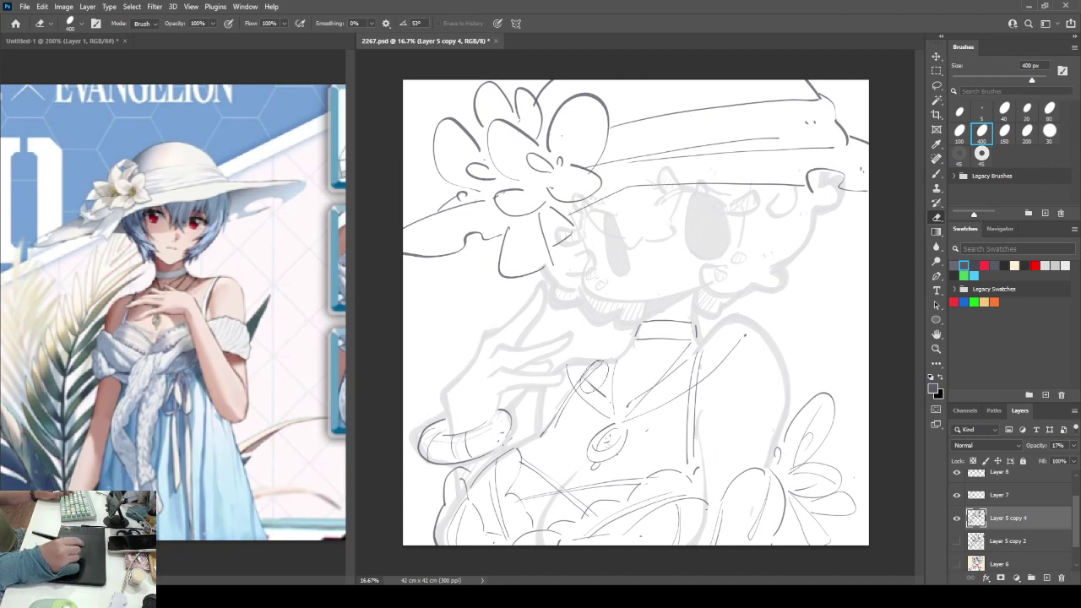
{"action": "mouse_move", "coordinate": [420, 426]}
{"action": "left_mouse_down"}
{"action": "mouse_move", "coordinate": [420, 461]}
{"action": "mouse_move", "coordinate": [433, 459]}
{"action": "mouse_move", "coordinate": [442, 418]}
{"action": "mouse_move", "coordinate": [440, 442]}
{"action": "left_mouse_up"}
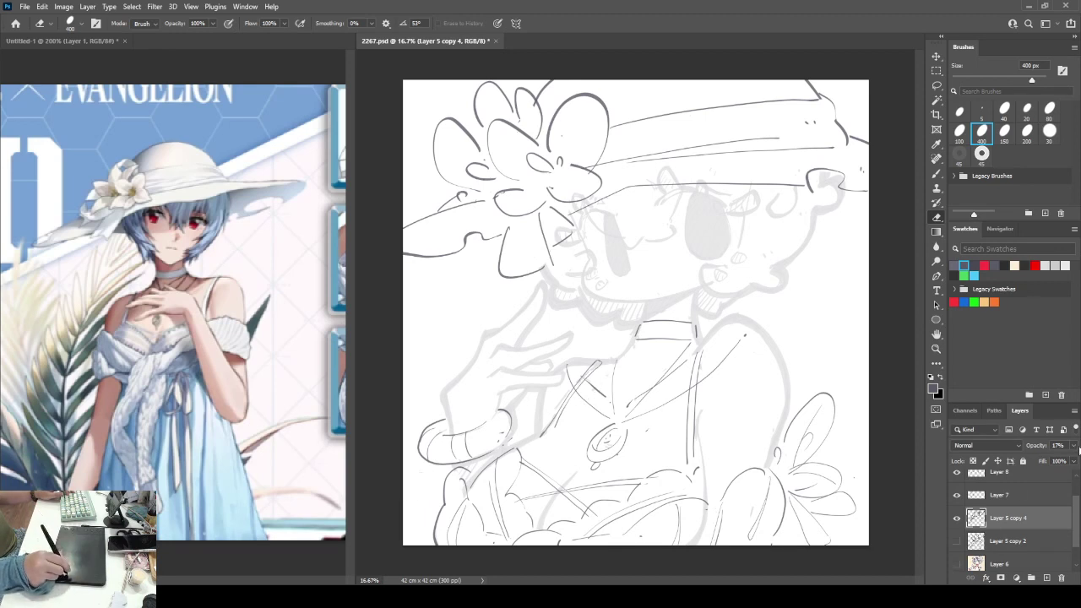
- Restore Layer 5 copy 4 to 100% opacity and merge it with Layer 7 and Layer 8
{"action": "left_click", "coordinate": [1075, 458]}
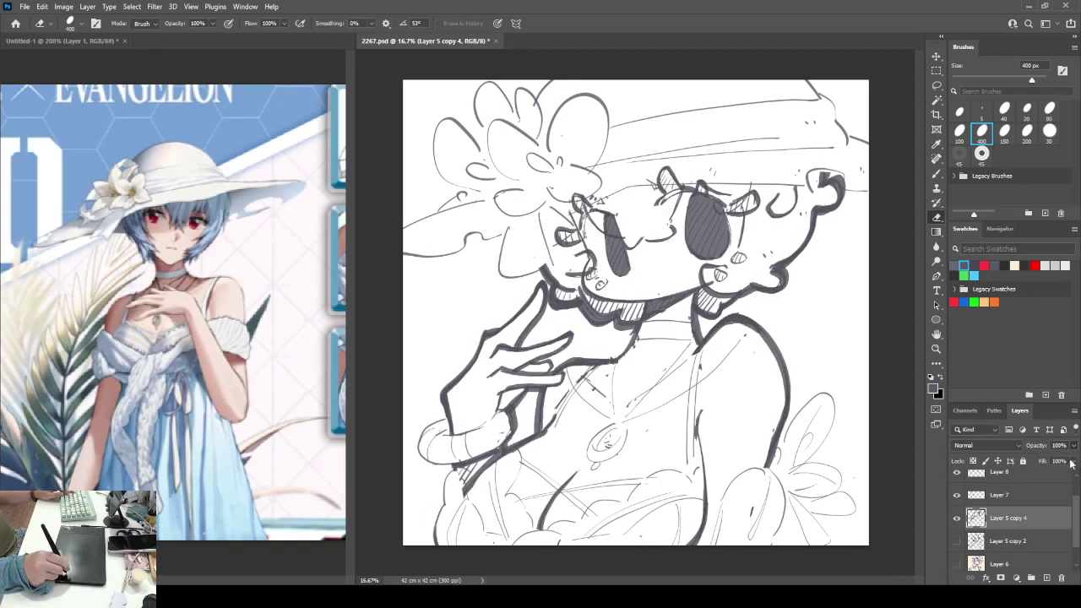
{"action": "left_click", "coordinate": [980, 497]}
{"action": "left_click", "coordinate": [981, 478]}
{"action": "left_click", "coordinate": [992, 528], "text": "shift"}
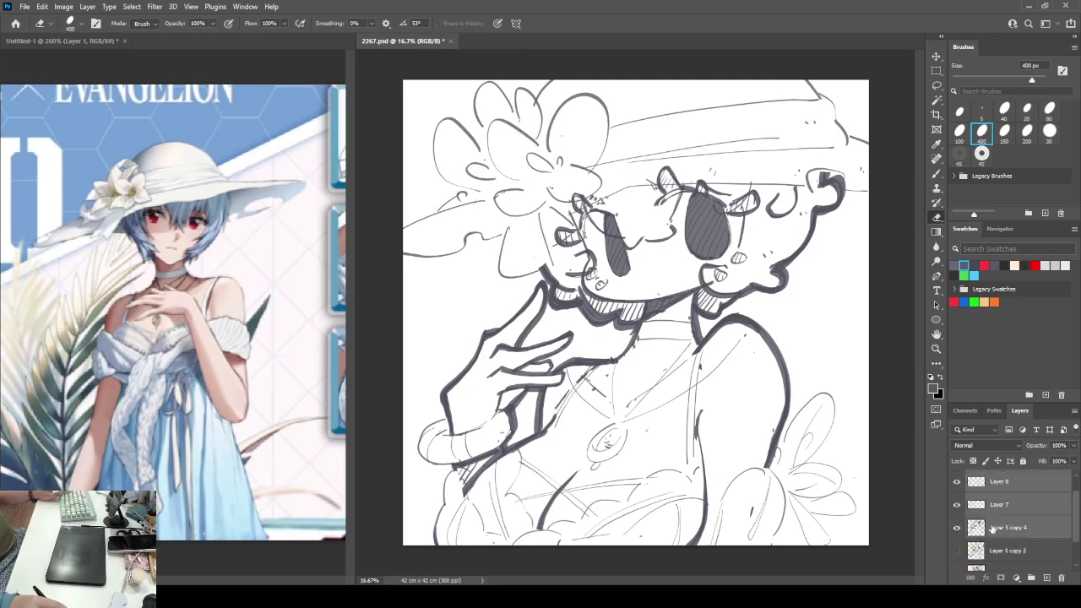
{"action": "key", "text": "ctrl+e"}
- Ink the hat crown's right edge and the brim's lower edge above the face with a darker swatch and the 200 px brush
{"action": "key", "text": "b"}
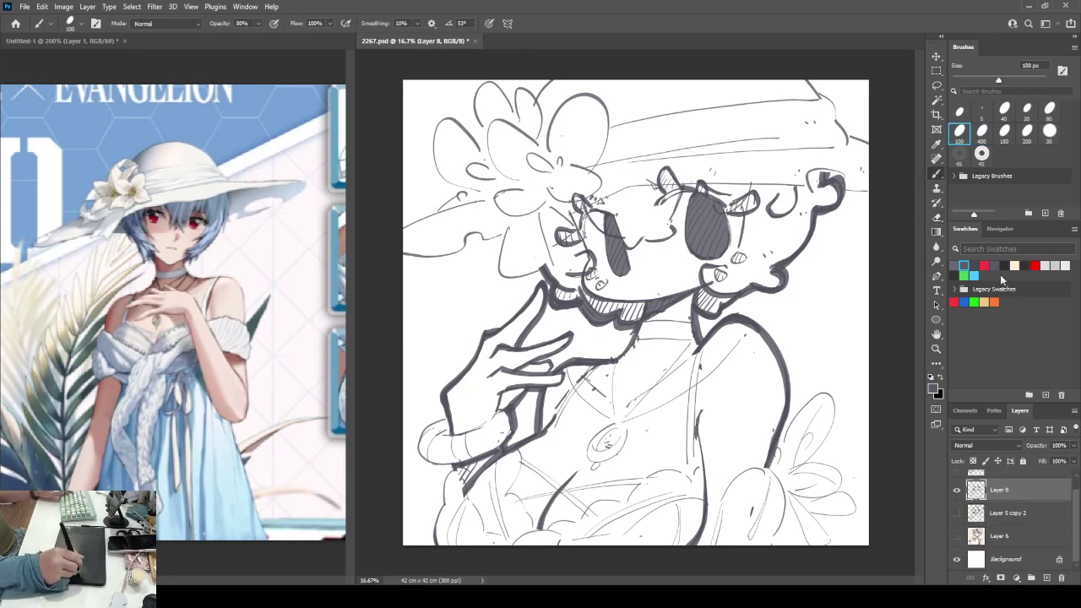
{"action": "left_click", "coordinate": [974, 265]}
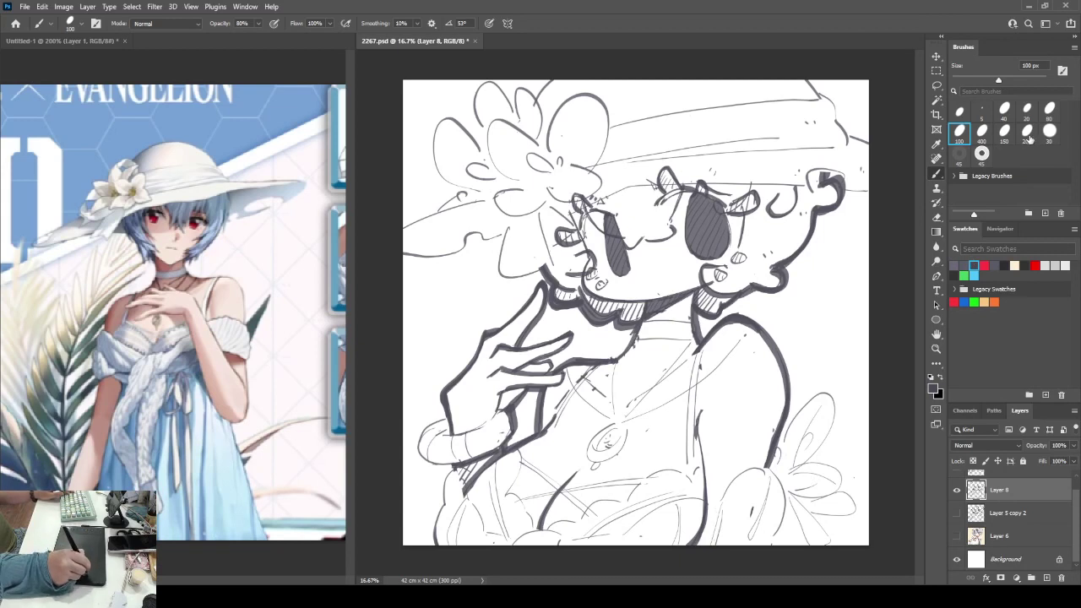
{"action": "left_click", "coordinate": [1027, 134]}
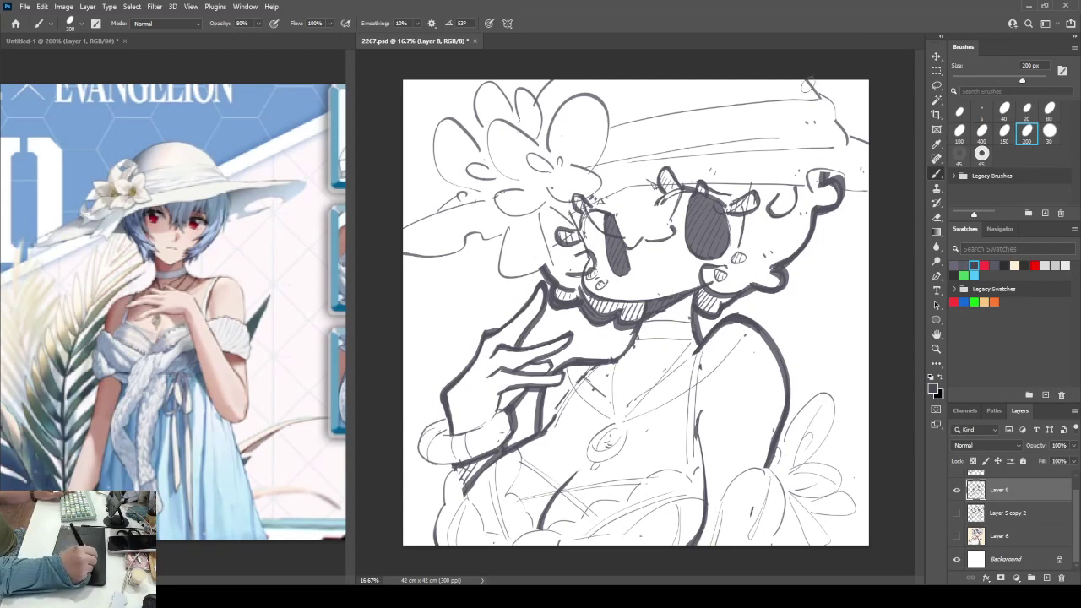
{"action": "mouse_move", "coordinate": [804, 83]}
{"action": "left_mouse_down"}
{"action": "mouse_move", "coordinate": [832, 106]}
{"action": "mouse_move", "coordinate": [844, 154]}
{"action": "mouse_move", "coordinate": [870, 145]}
{"action": "left_mouse_up"}
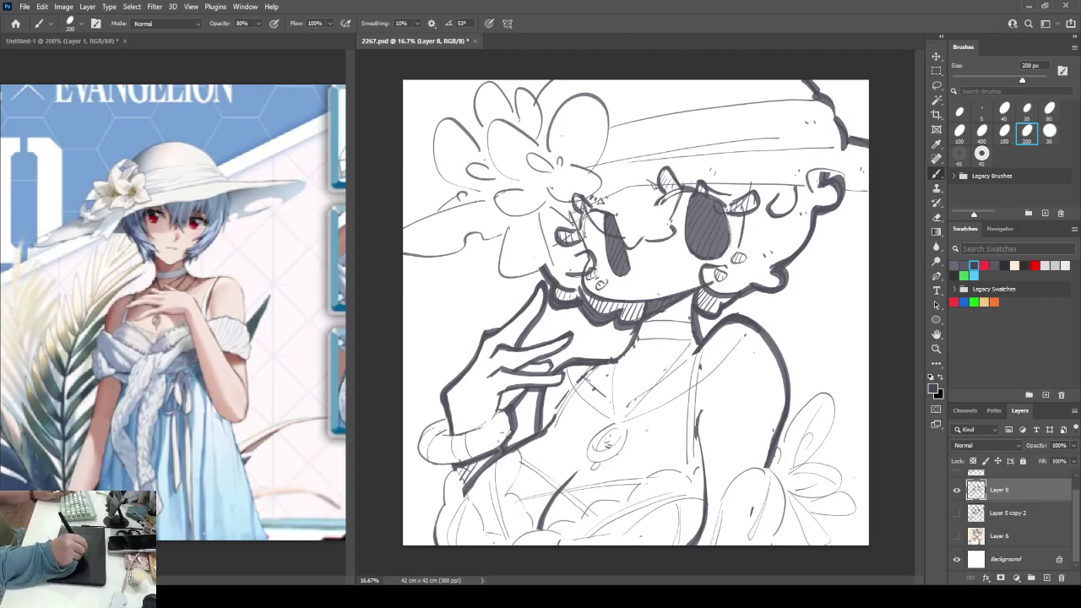
{"action": "mouse_move", "coordinate": [567, 218]}
{"action": "left_mouse_down"}
{"action": "mouse_move", "coordinate": [677, 182]}
{"action": "mouse_move", "coordinate": [821, 179]}
{"action": "mouse_move", "coordinate": [810, 167]}
{"action": "mouse_move", "coordinate": [835, 175]}
{"action": "mouse_move", "coordinate": [836, 196]}
{"action": "mouse_move", "coordinate": [879, 192]}
{"action": "left_mouse_up"}
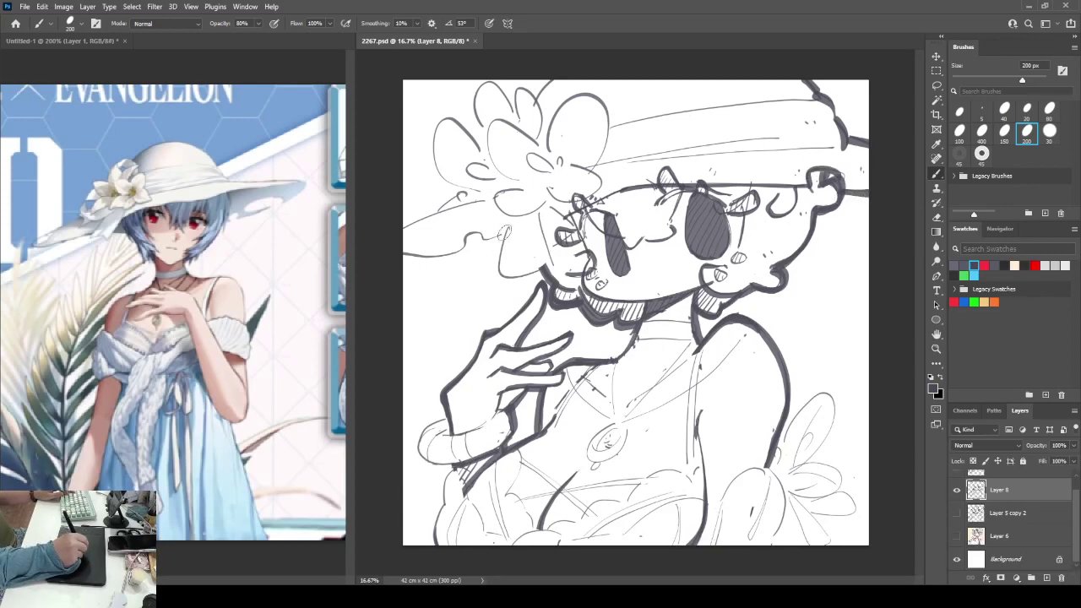
- Ink the ribbon tails hanging below the hat flower with thick outlines and small accent dashes
{"action": "left_click_drag", "start_coordinate": [510, 221], "coordinate": [502, 276]}
{"action": "key", "text": "ctrl+z"}
{"action": "mouse_move", "coordinate": [510, 220]}
{"action": "left_mouse_down"}
{"action": "mouse_move", "coordinate": [505, 281]}
{"action": "mouse_move", "coordinate": [554, 265]}
{"action": "left_mouse_up"}
{"action": "left_click_drag", "start_coordinate": [546, 215], "coordinate": [551, 267]}
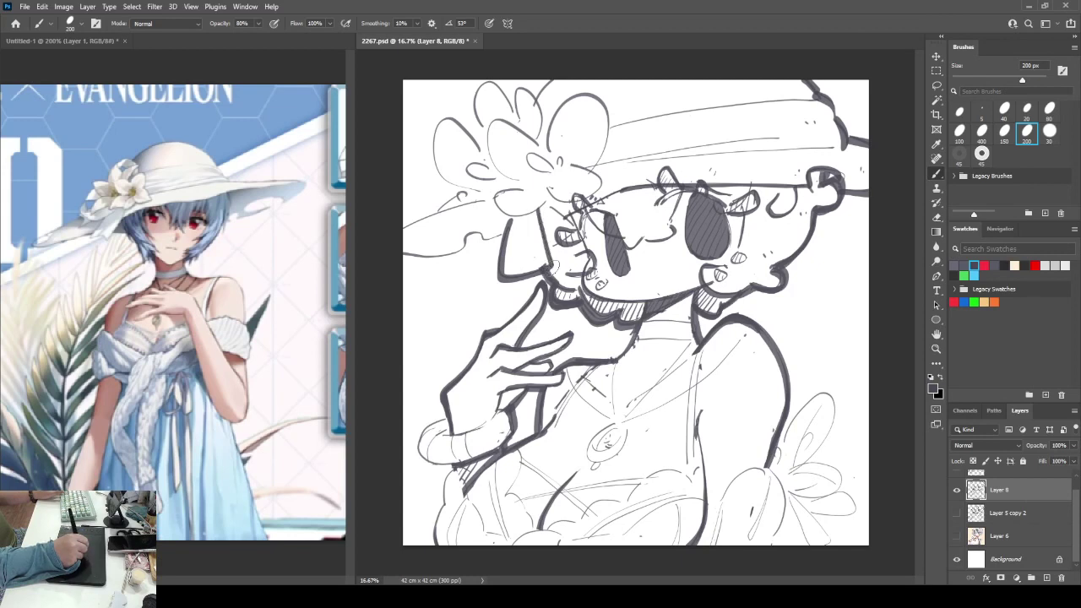
{"action": "key", "text": "e"}
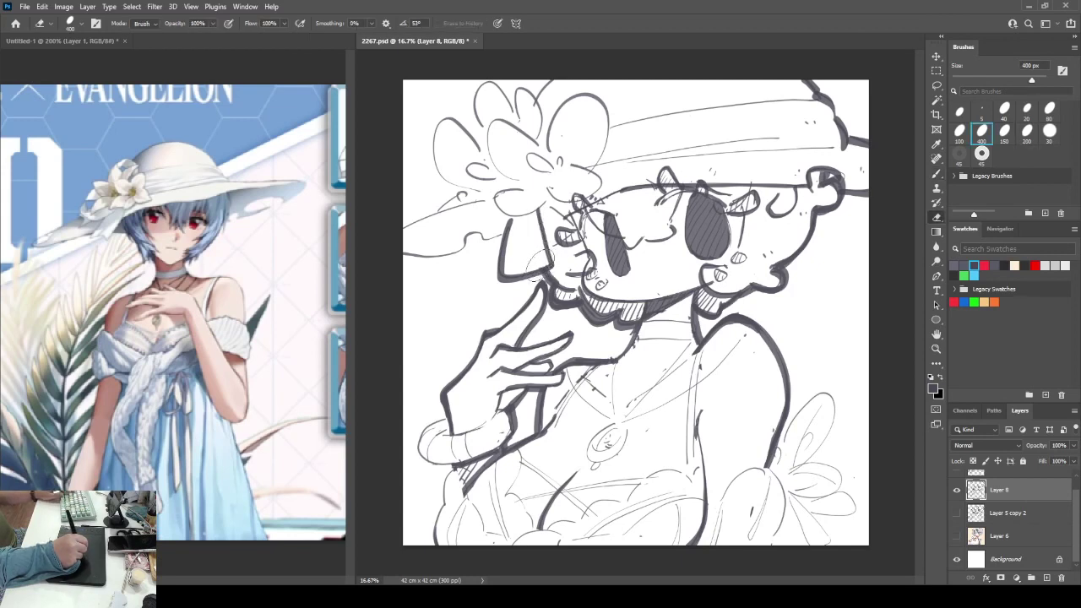
{"action": "key", "text": "b"}
{"action": "left_click", "coordinate": [512, 263]}
{"action": "left_click", "coordinate": [518, 261]}
{"action": "mouse_move", "coordinate": [547, 251]}
{"action": "left_mouse_down"}
{"action": "mouse_move", "coordinate": [557, 212]}
{"action": "mouse_move", "coordinate": [546, 212]}
{"action": "mouse_move", "coordinate": [580, 199]}
{"action": "mouse_move", "coordinate": [596, 103]}
{"action": "mouse_move", "coordinate": [564, 73]}
{"action": "mouse_move", "coordinate": [659, 155]}
{"action": "mouse_move", "coordinate": [776, 137]}
{"action": "left_mouse_up"}
- Ink the lower and upper edges of the hat band across the crown with thick lines
{"action": "left_click_drag", "start_coordinate": [649, 159], "coordinate": [841, 150]}
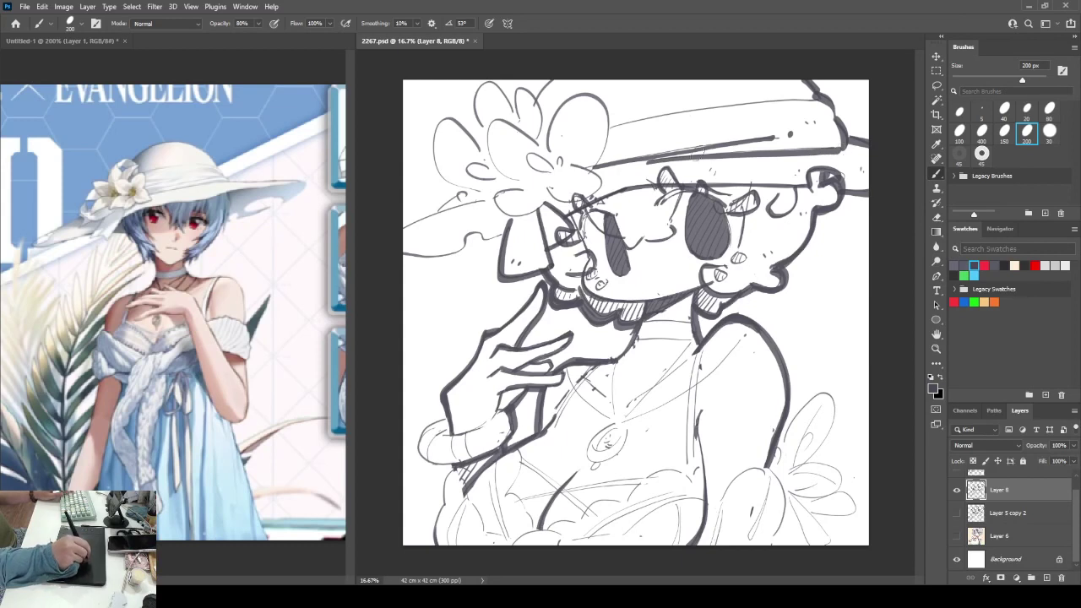
{"action": "key", "text": "ctrl+z"}
{"action": "left_click_drag", "start_coordinate": [649, 159], "coordinate": [841, 148]}
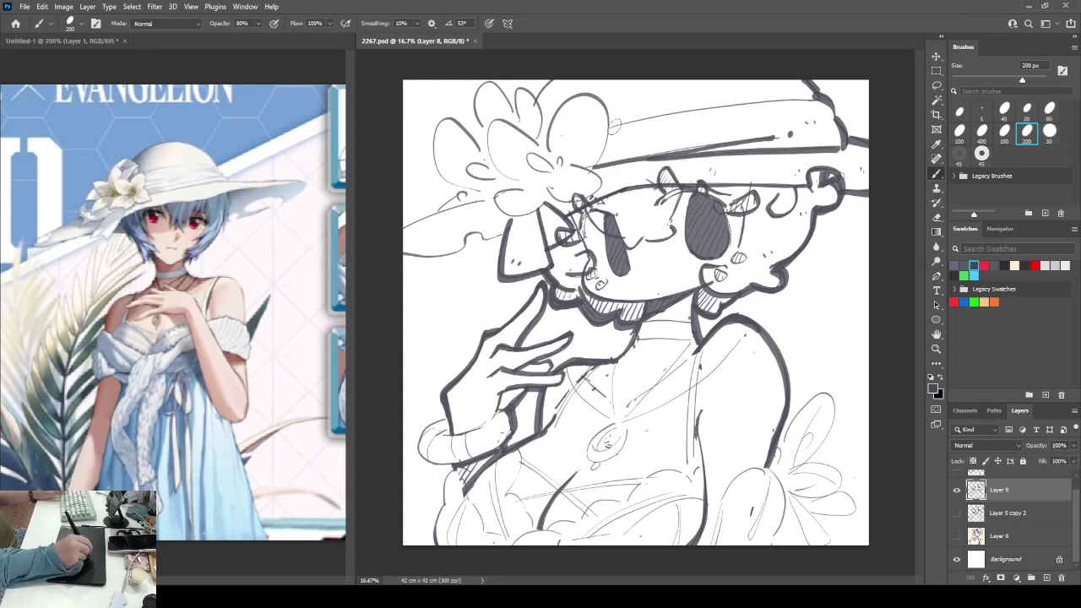
{"action": "left_click_drag", "start_coordinate": [614, 127], "coordinate": [815, 101]}
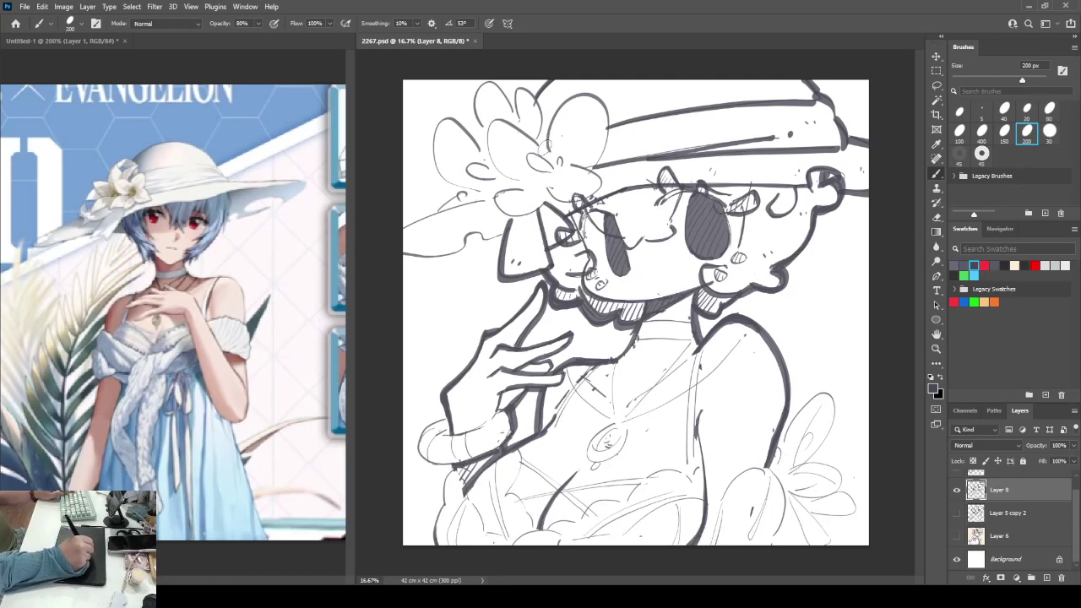
- Ink the flower's front petals and the upper and lower edges of the left hat brim
{"action": "mouse_move", "coordinate": [547, 145]}
{"action": "left_mouse_down"}
{"action": "mouse_move", "coordinate": [511, 118]}
{"action": "mouse_move", "coordinate": [480, 136]}
{"action": "mouse_move", "coordinate": [528, 174]}
{"action": "mouse_move", "coordinate": [575, 95]}
{"action": "mouse_move", "coordinate": [609, 123]}
{"action": "mouse_move", "coordinate": [594, 173]}
{"action": "mouse_move", "coordinate": [606, 181]}
{"action": "mouse_move", "coordinate": [548, 199]}
{"action": "mouse_move", "coordinate": [573, 197]}
{"action": "mouse_move", "coordinate": [506, 191]}
{"action": "mouse_move", "coordinate": [527, 213]}
{"action": "mouse_move", "coordinate": [540, 206]}
{"action": "left_mouse_up"}
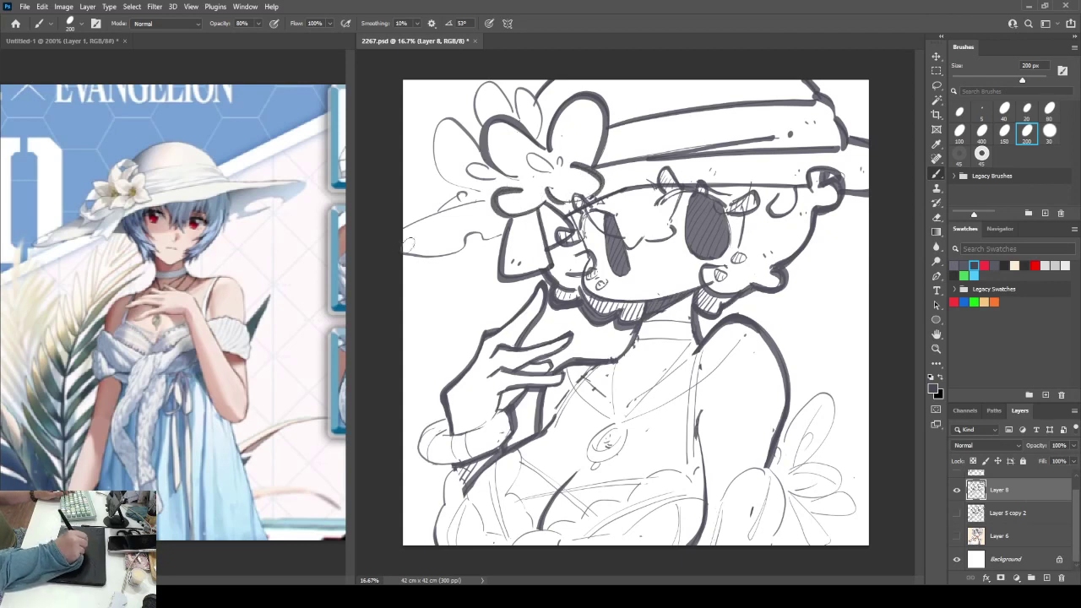
{"action": "mouse_move", "coordinate": [394, 254]}
{"action": "left_mouse_down"}
{"action": "mouse_move", "coordinate": [457, 259]}
{"action": "mouse_move", "coordinate": [464, 244]}
{"action": "mouse_move", "coordinate": [504, 232]}
{"action": "left_mouse_up"}
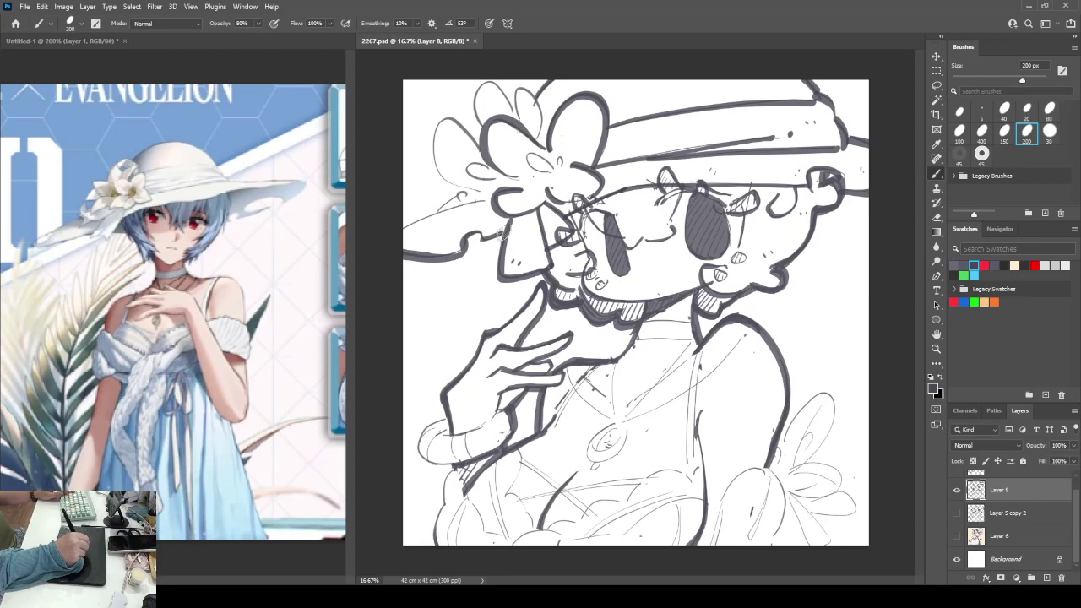
{"action": "mouse_move", "coordinate": [408, 223]}
{"action": "left_mouse_down"}
{"action": "mouse_move", "coordinate": [485, 198]}
{"action": "mouse_move", "coordinate": [439, 204]}
{"action": "mouse_move", "coordinate": [474, 191]}
{"action": "left_mouse_up"}
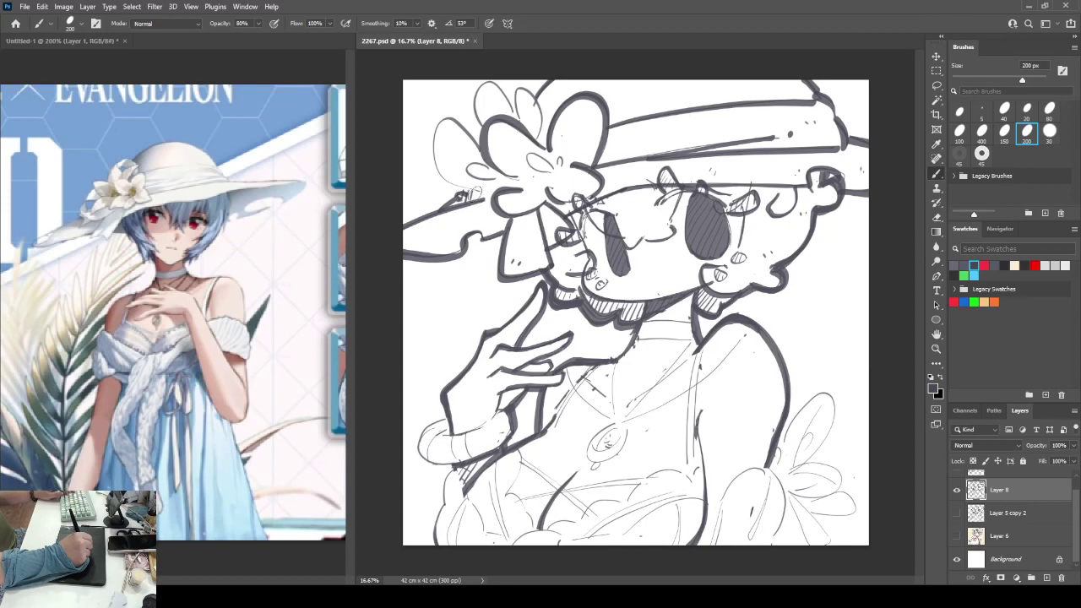
- Ink the flower's left and upper back petals with thick outlines, redoing the strokes that miss
{"action": "mouse_move", "coordinate": [475, 152]}
{"action": "left_mouse_down"}
{"action": "mouse_move", "coordinate": [441, 118]}
{"action": "mouse_move", "coordinate": [429, 144]}
{"action": "mouse_move", "coordinate": [444, 183]}
{"action": "mouse_move", "coordinate": [488, 203]}
{"action": "left_mouse_up"}
{"action": "key", "text": "ctrl+z"}
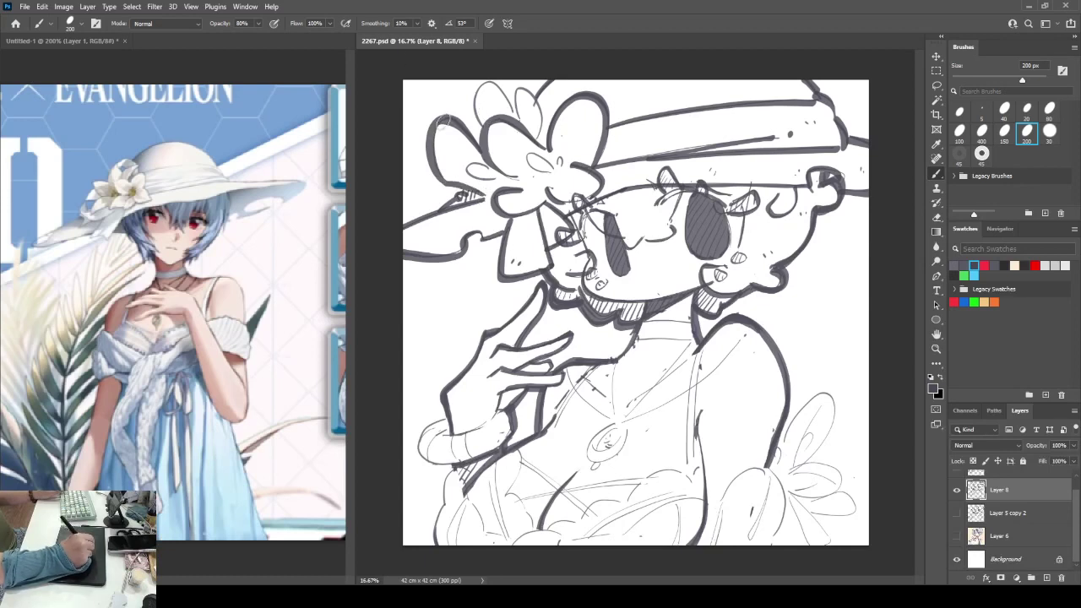
{"action": "key", "text": "ctrl+z"}
{"action": "mouse_move", "coordinate": [483, 155]}
{"action": "left_mouse_down"}
{"action": "mouse_move", "coordinate": [438, 123]}
{"action": "mouse_move", "coordinate": [430, 157]}
{"action": "mouse_move", "coordinate": [481, 192]}
{"action": "left_mouse_up"}
{"action": "mouse_move", "coordinate": [473, 132]}
{"action": "left_mouse_down"}
{"action": "mouse_move", "coordinate": [482, 120]}
{"action": "mouse_move", "coordinate": [478, 146]}
{"action": "mouse_move", "coordinate": [472, 111]}
{"action": "mouse_move", "coordinate": [495, 87]}
{"action": "mouse_move", "coordinate": [510, 123]}
{"action": "mouse_move", "coordinate": [527, 82]}
{"action": "mouse_move", "coordinate": [545, 142]}
{"action": "left_mouse_up"}
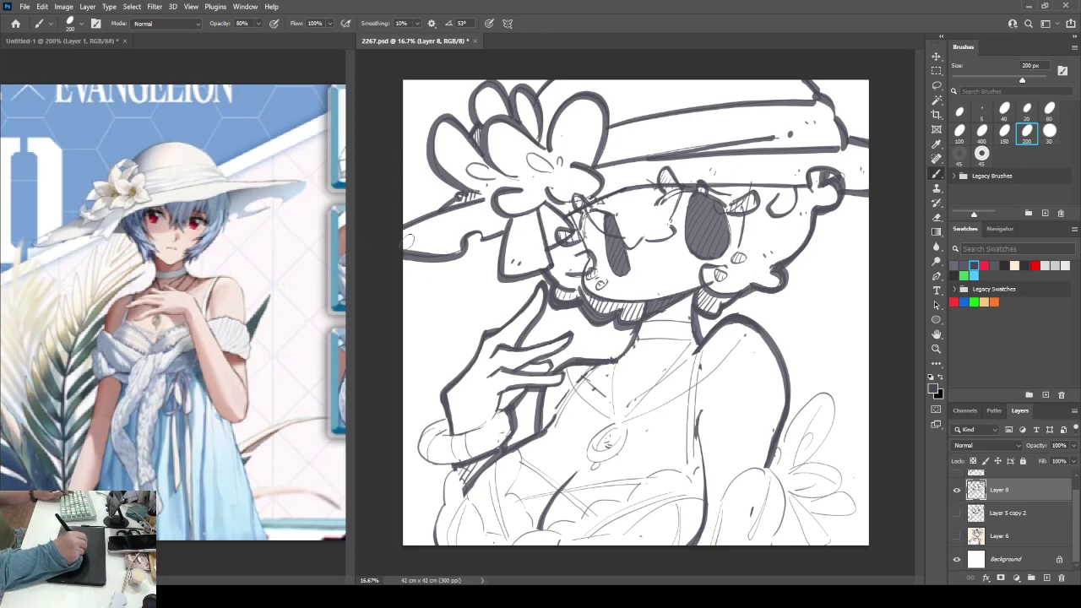
- Add an accent dash to the hat crown, erase the stray sketch line beside the neck and ink the choker's edges across it
{"action": "left_click", "coordinate": [773, 90]}
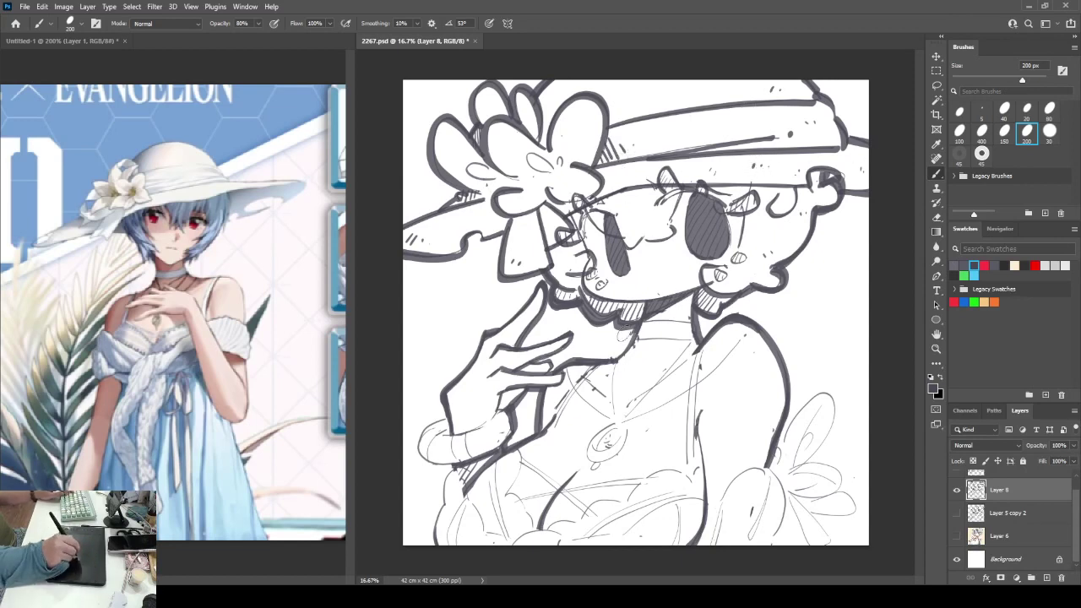
{"action": "key", "text": "e"}
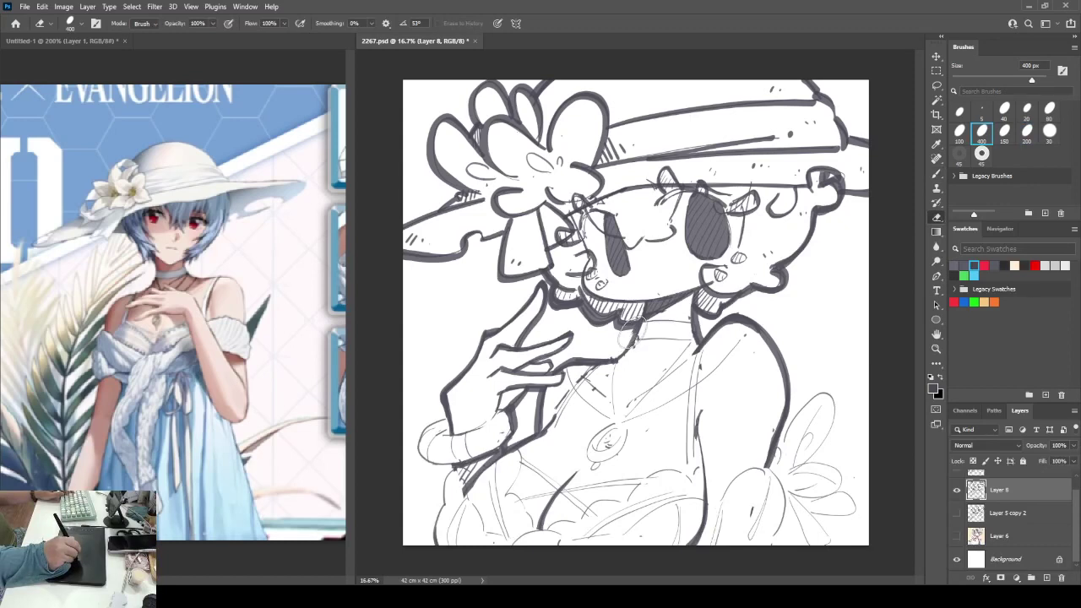
{"action": "mouse_move", "coordinate": [628, 334]}
{"action": "left_mouse_down"}
{"action": "mouse_move", "coordinate": [610, 360]}
{"action": "mouse_move", "coordinate": [617, 348]}
{"action": "left_mouse_up"}
{"action": "key", "text": "b"}
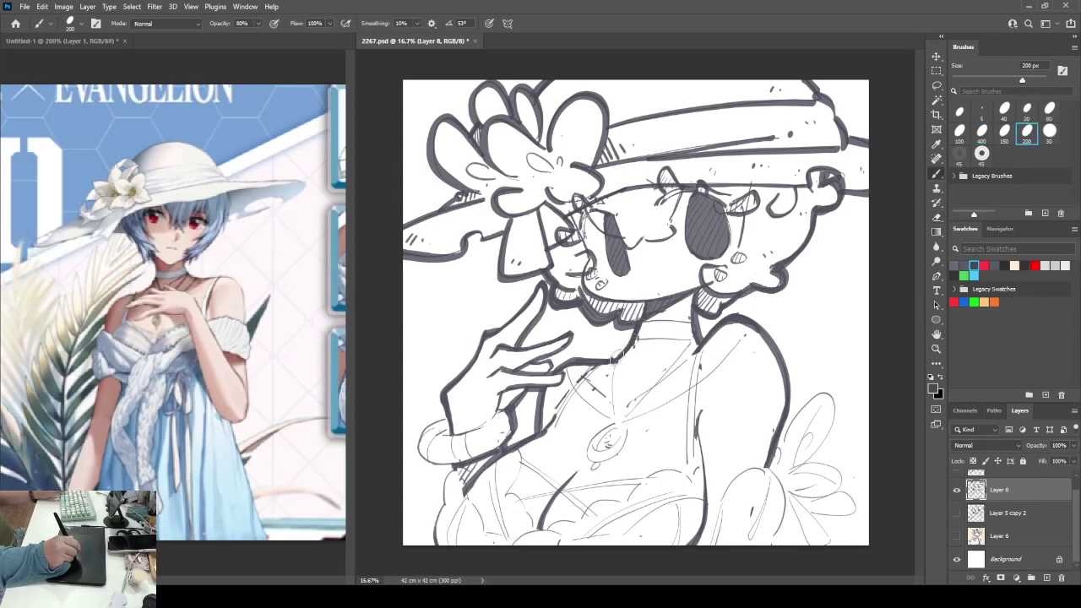
{"action": "left_click_drag", "start_coordinate": [633, 343], "coordinate": [694, 340]}
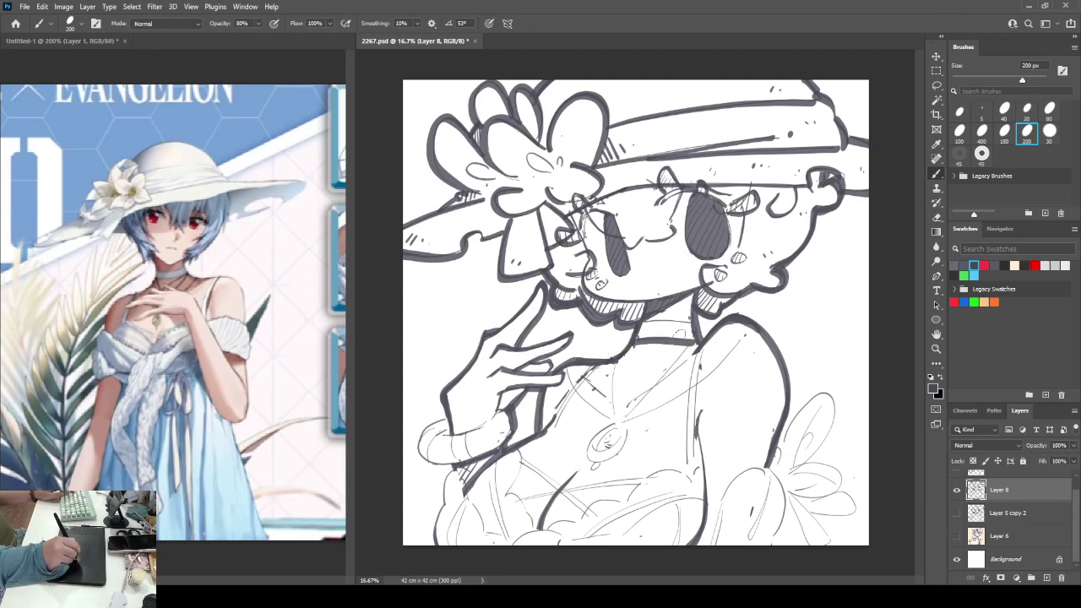
{"action": "key", "text": "e"}
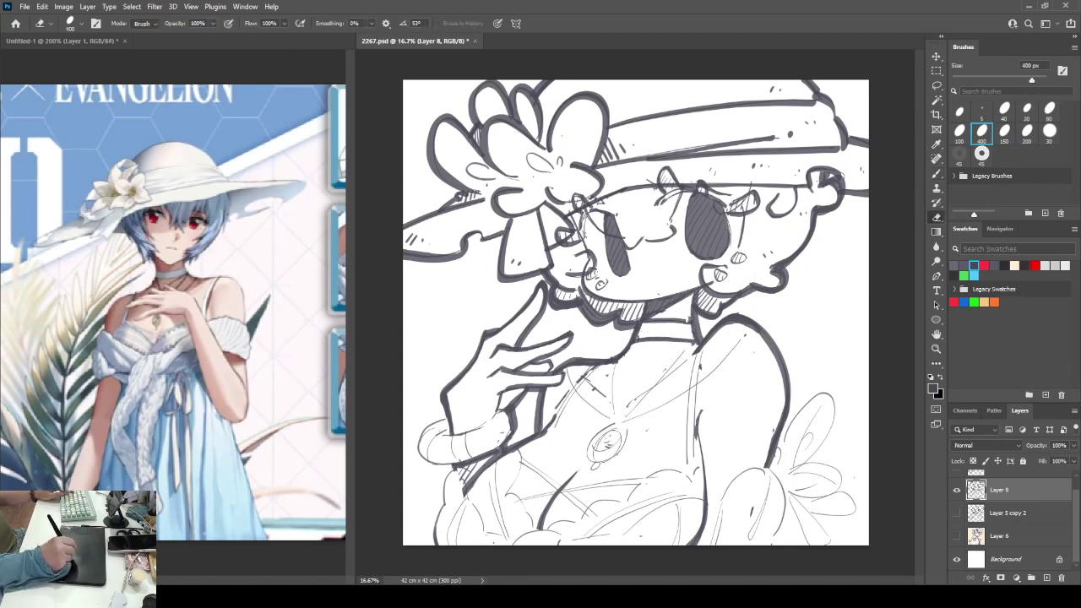
{"action": "key", "text": "b"}
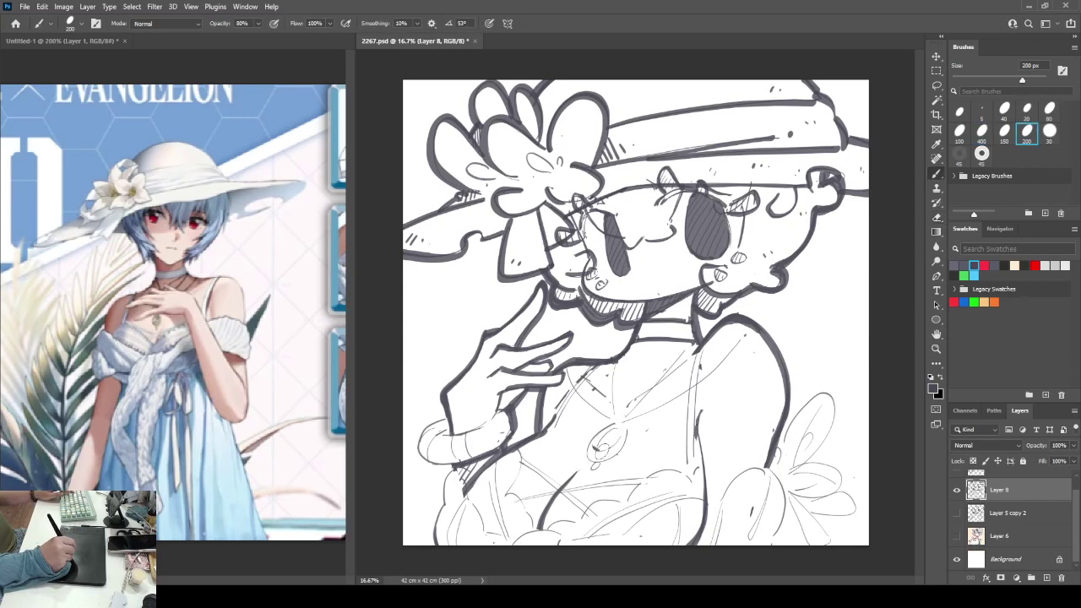
- Ink the oval pendant and the necklace cords running from it up to the shoulder and behind the hand
{"action": "mouse_move", "coordinate": [596, 446]}
{"action": "left_mouse_down"}
{"action": "mouse_move", "coordinate": [618, 437]}
{"action": "mouse_move", "coordinate": [591, 452]}
{"action": "mouse_move", "coordinate": [591, 472]}
{"action": "mouse_move", "coordinate": [620, 448]}
{"action": "mouse_move", "coordinate": [620, 460]}
{"action": "mouse_move", "coordinate": [595, 456]}
{"action": "left_mouse_up"}
{"action": "mouse_move", "coordinate": [603, 440]}
{"action": "left_mouse_down"}
{"action": "mouse_move", "coordinate": [680, 390]}
{"action": "mouse_move", "coordinate": [624, 417]}
{"action": "mouse_move", "coordinate": [663, 378]}
{"action": "mouse_move", "coordinate": [643, 413]}
{"action": "mouse_move", "coordinate": [617, 421]}
{"action": "mouse_move", "coordinate": [721, 363]}
{"action": "mouse_move", "coordinate": [728, 333]}
{"action": "left_mouse_up"}
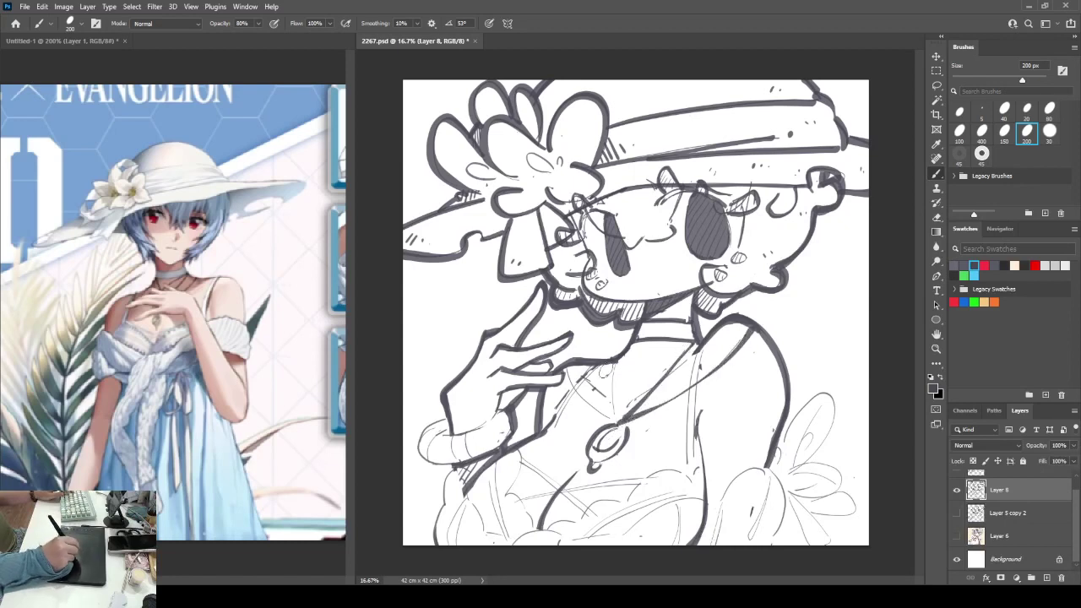
{"action": "mouse_move", "coordinate": [569, 379]}
{"action": "left_mouse_down"}
{"action": "mouse_move", "coordinate": [604, 370]}
{"action": "mouse_move", "coordinate": [614, 421]}
{"action": "left_mouse_up"}
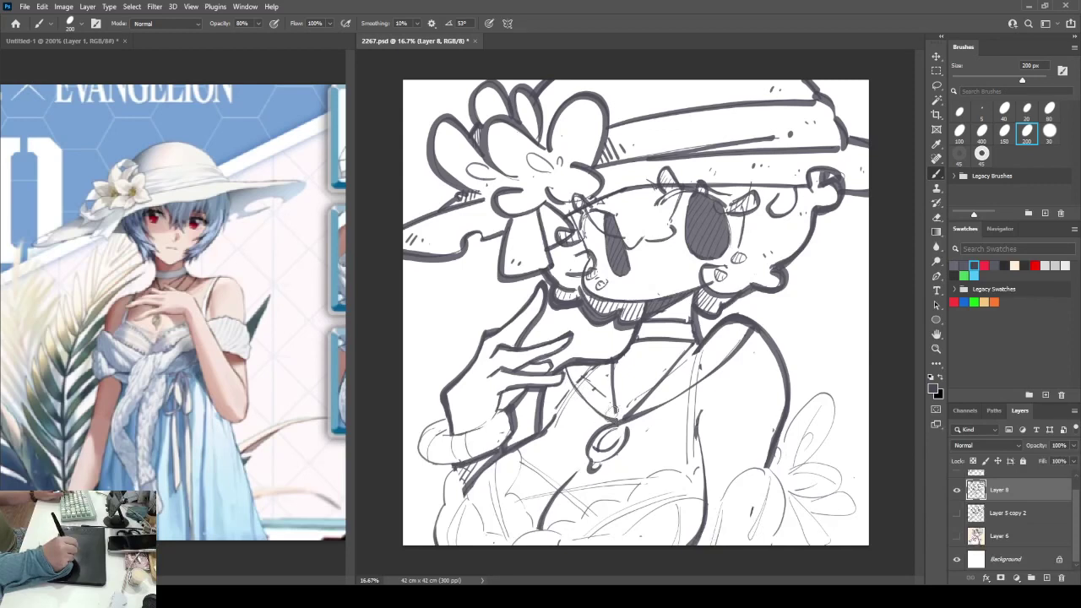
- Ink the dress's two shoulder straps, redoing the long lines of the strap nearest the bare arm until they fit
{"action": "mouse_move", "coordinate": [579, 367]}
{"action": "left_mouse_down"}
{"action": "mouse_move", "coordinate": [616, 410]}
{"action": "mouse_move", "coordinate": [703, 352]}
{"action": "mouse_move", "coordinate": [690, 469]}
{"action": "left_mouse_up"}
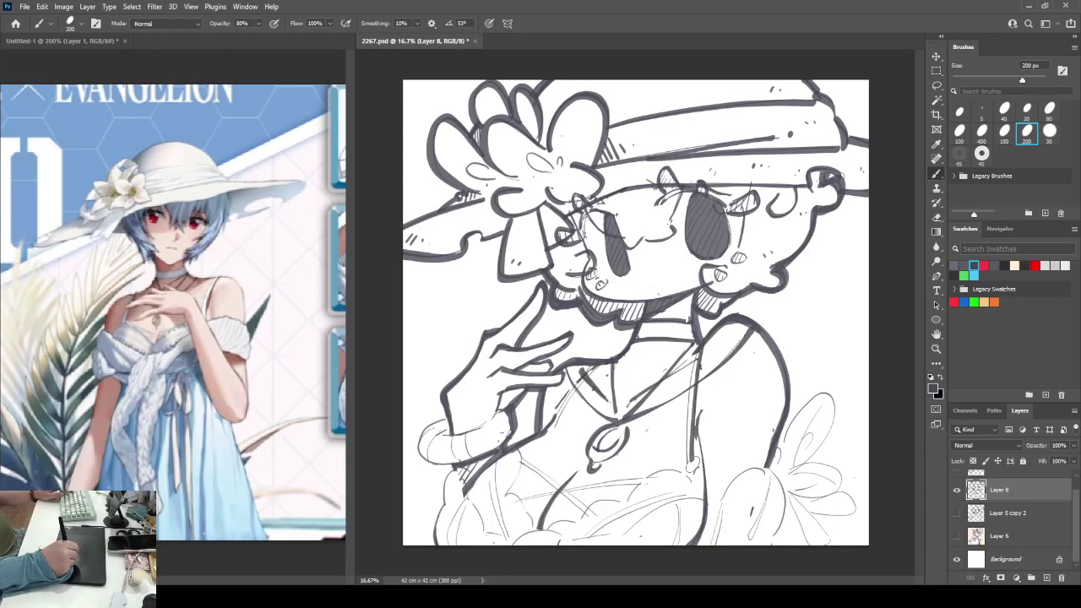
{"action": "key", "text": "ctrl+z"}
{"action": "left_click_drag", "start_coordinate": [699, 341], "coordinate": [692, 479]}
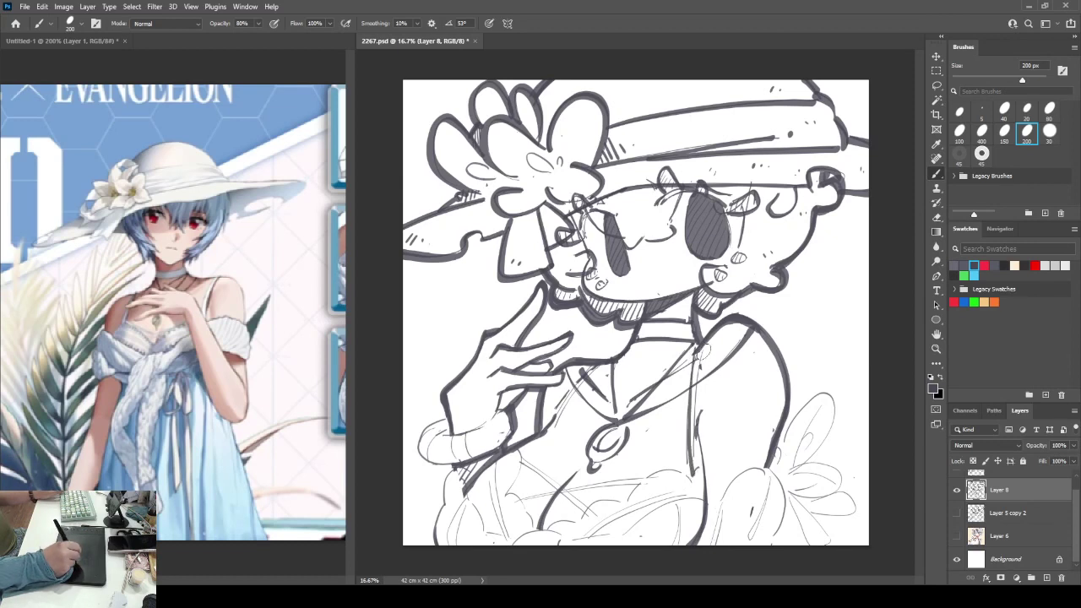
{"action": "key", "text": "ctrl+z"}
{"action": "mouse_move", "coordinate": [700, 356]}
{"action": "left_mouse_down"}
{"action": "mouse_move", "coordinate": [687, 457]}
{"action": "mouse_move", "coordinate": [704, 351]}
{"action": "mouse_move", "coordinate": [691, 473]}
{"action": "left_mouse_up"}
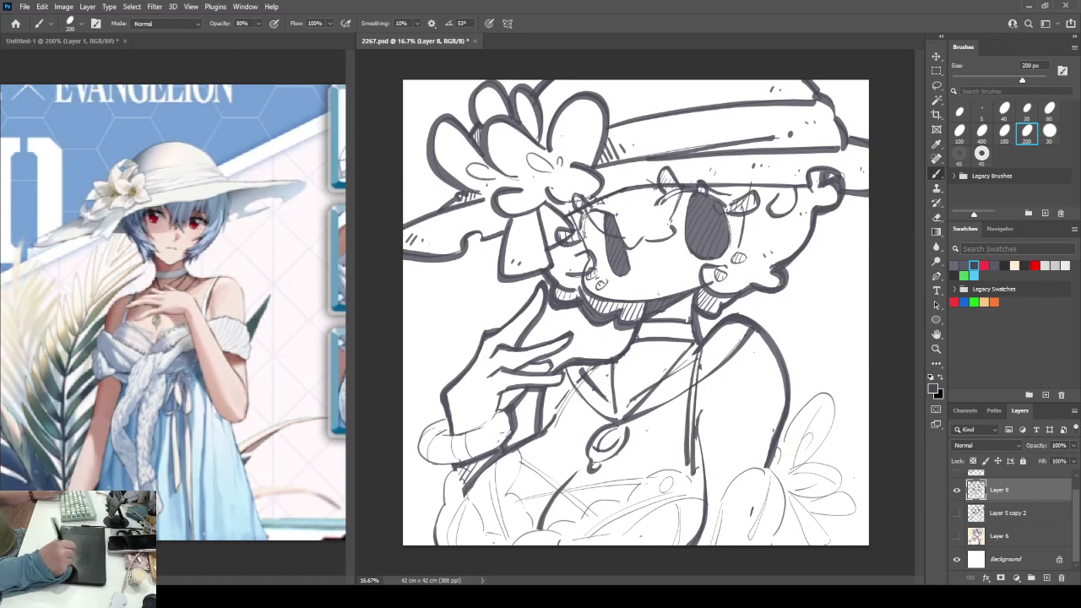
- Ink the dress's scalloped neckline across the chest and the crossing folds below the raised hand
{"action": "mouse_move", "coordinate": [579, 525]}
{"action": "left_mouse_down"}
{"action": "mouse_move", "coordinate": [650, 477]}
{"action": "mouse_move", "coordinate": [714, 485]}
{"action": "left_mouse_up"}
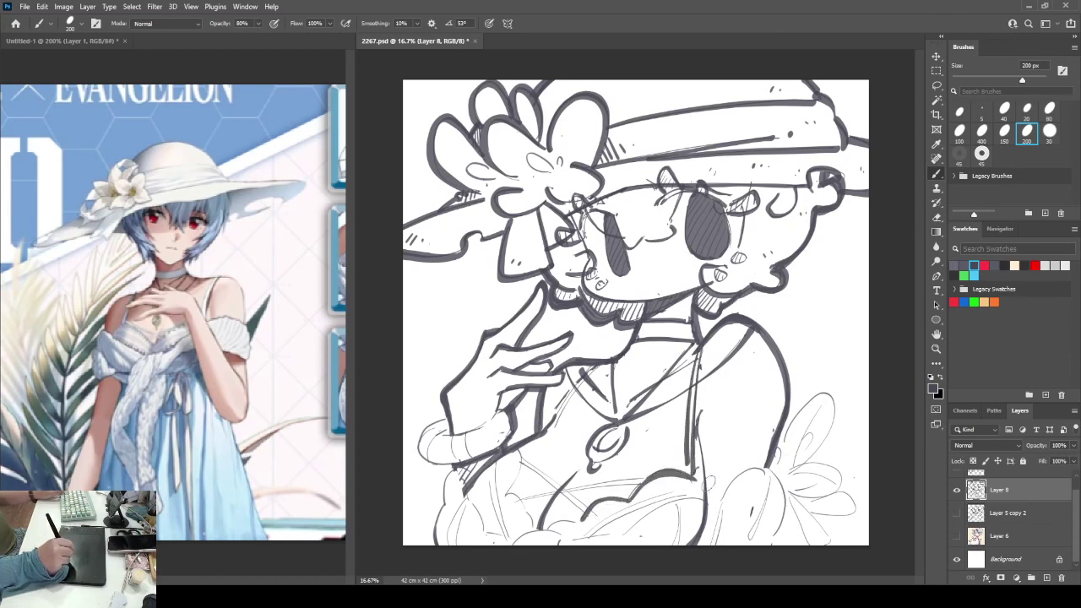
{"action": "left_click_drag", "start_coordinate": [553, 530], "coordinate": [579, 520]}
{"action": "left_click_drag", "start_coordinate": [506, 494], "coordinate": [538, 531]}
{"action": "mouse_move", "coordinate": [513, 447]}
{"action": "left_mouse_down"}
{"action": "mouse_move", "coordinate": [525, 483]}
{"action": "mouse_move", "coordinate": [519, 459]}
{"action": "mouse_move", "coordinate": [574, 505]}
{"action": "left_mouse_up"}
{"action": "mouse_move", "coordinate": [517, 452]}
{"action": "left_mouse_down"}
{"action": "mouse_move", "coordinate": [579, 503]}
{"action": "mouse_move", "coordinate": [527, 496]}
{"action": "mouse_move", "coordinate": [642, 476]}
{"action": "left_mouse_up"}
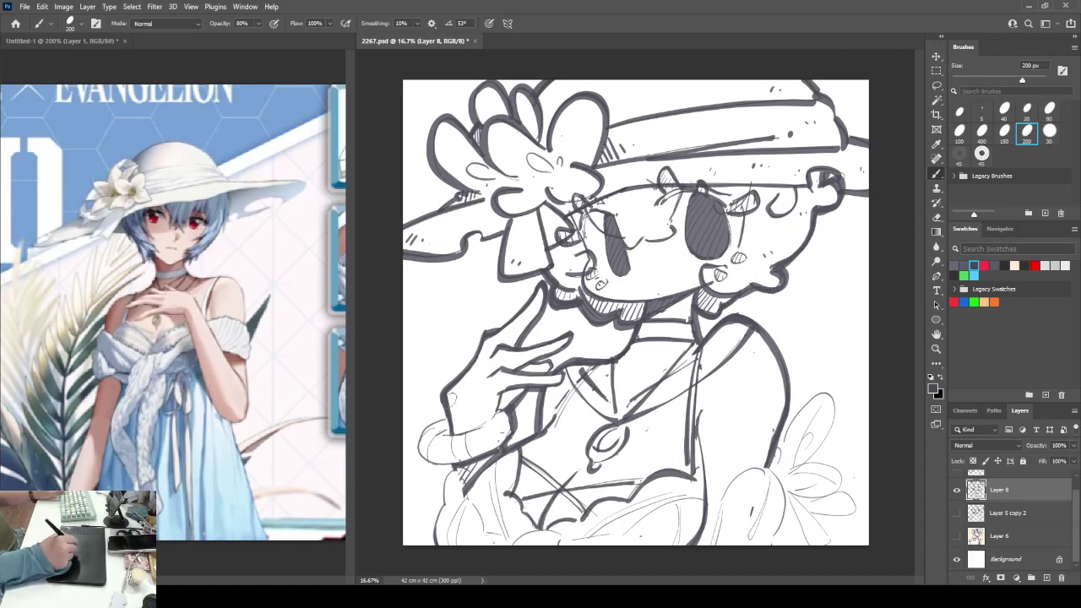
- Ink the bracelet's outer outline and inner rim around the raised wrist, redoing the first outline stroke
{"action": "mouse_move", "coordinate": [447, 413]}
{"action": "left_mouse_down"}
{"action": "mouse_move", "coordinate": [422, 434]}
{"action": "mouse_move", "coordinate": [420, 463]}
{"action": "mouse_move", "coordinate": [456, 466]}
{"action": "left_mouse_up"}
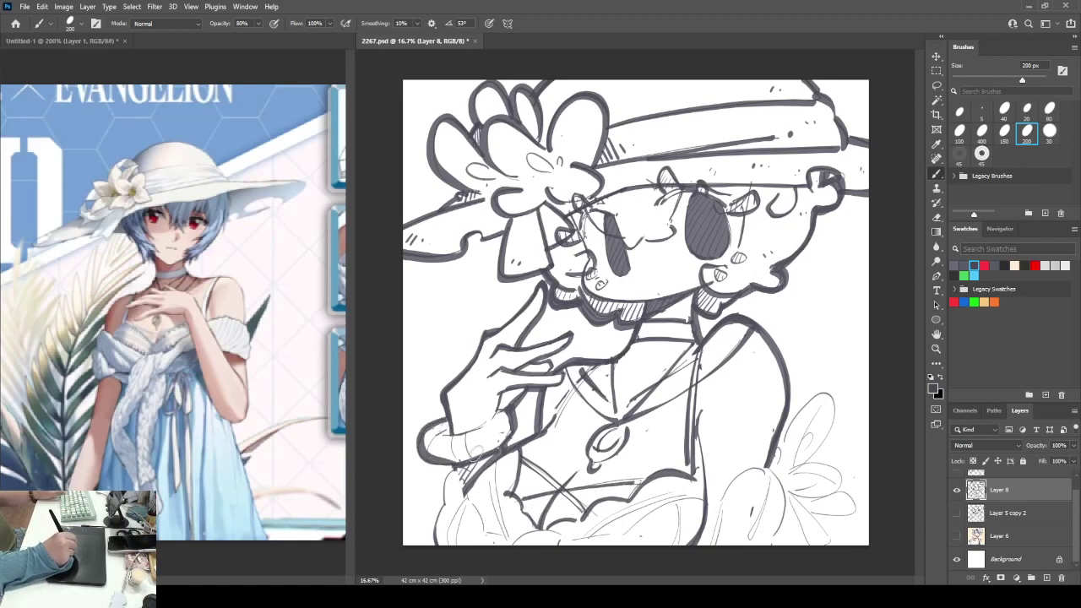
{"action": "key", "text": "ctrl+z"}
{"action": "mouse_move", "coordinate": [450, 412]}
{"action": "left_mouse_down"}
{"action": "mouse_move", "coordinate": [418, 452]}
{"action": "mouse_move", "coordinate": [464, 473]}
{"action": "left_mouse_up"}
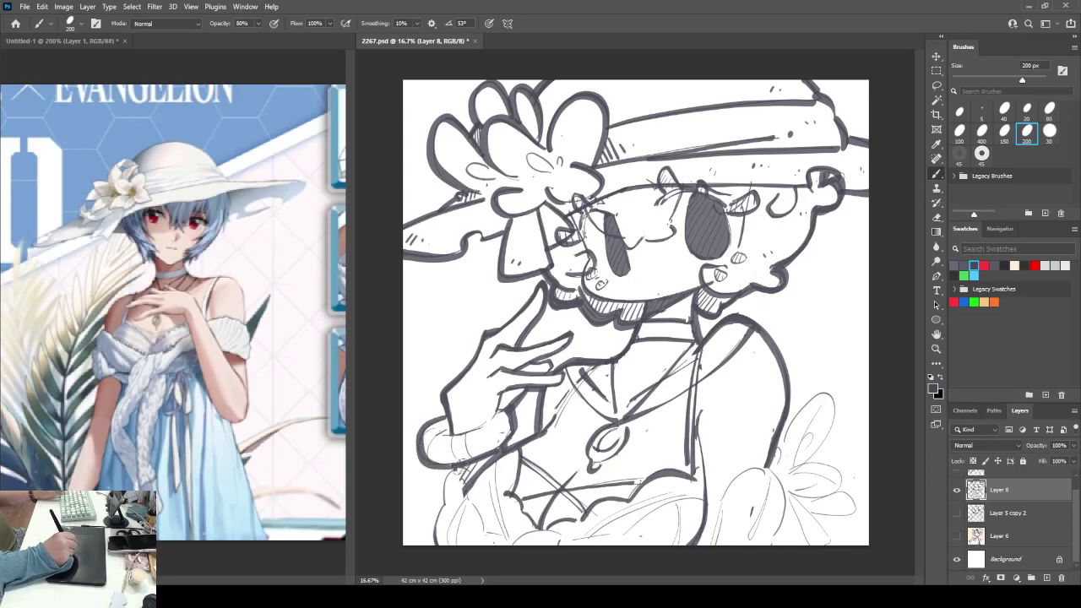
{"action": "left_click_drag", "start_coordinate": [439, 437], "coordinate": [490, 423]}
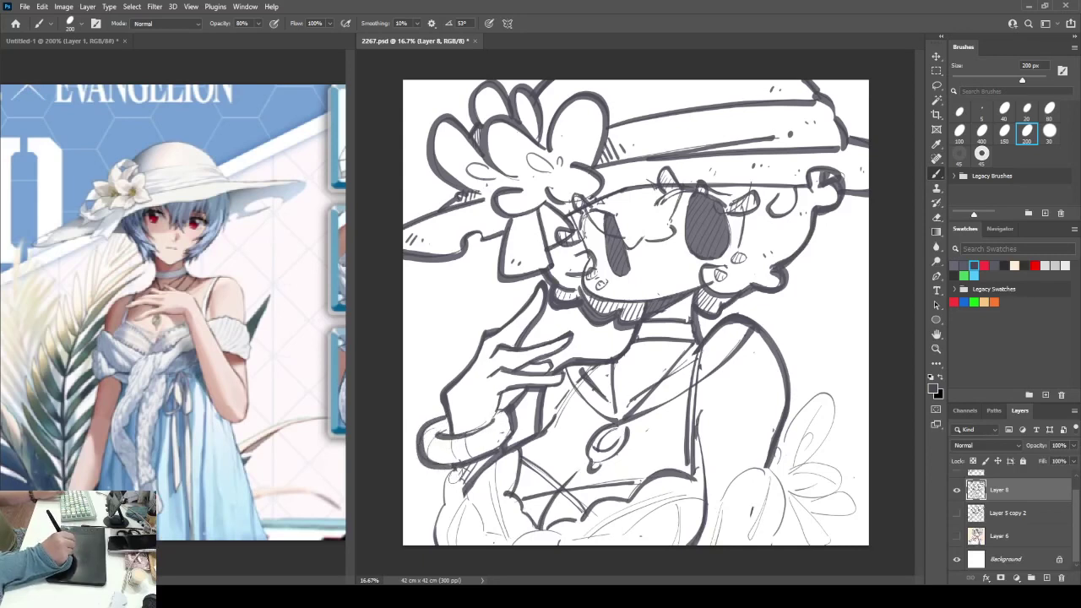
- Ink the ruffles below the bracelet, along the bust, and the rounded off-shoulder sleeve on the other arm
{"action": "mouse_move", "coordinate": [456, 475]}
{"action": "left_mouse_down"}
{"action": "mouse_move", "coordinate": [506, 553]}
{"action": "mouse_move", "coordinate": [470, 498]}
{"action": "mouse_move", "coordinate": [506, 553]}
{"action": "mouse_move", "coordinate": [519, 541]}
{"action": "mouse_move", "coordinate": [512, 550]}
{"action": "mouse_move", "coordinate": [572, 541]}
{"action": "left_mouse_up"}
{"action": "left_click_drag", "start_coordinate": [446, 473], "coordinate": [432, 540]}
{"action": "mouse_move", "coordinate": [574, 540]}
{"action": "left_mouse_down"}
{"action": "mouse_move", "coordinate": [629, 534]}
{"action": "mouse_move", "coordinate": [660, 508]}
{"action": "mouse_move", "coordinate": [721, 507]}
{"action": "mouse_move", "coordinate": [736, 470]}
{"action": "mouse_move", "coordinate": [789, 494]}
{"action": "mouse_move", "coordinate": [769, 558]}
{"action": "left_mouse_up"}
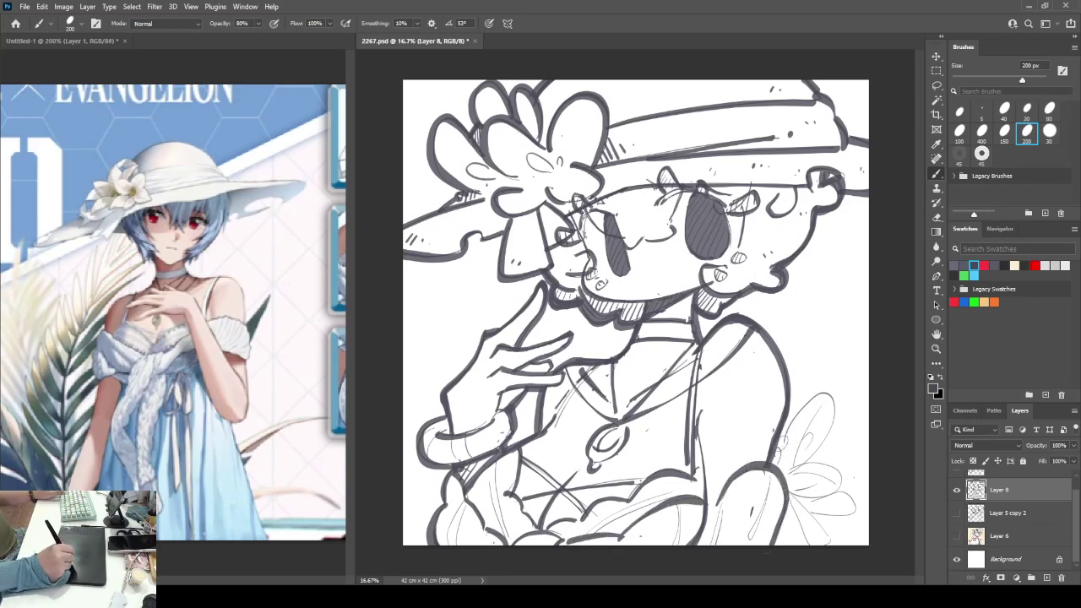
- Ink the bow's loops and hanging ribbon tails beside the off-shoulder sleeve, with small hatching dashes
{"action": "mouse_move", "coordinate": [775, 452]}
{"action": "left_mouse_down"}
{"action": "mouse_move", "coordinate": [812, 395]}
{"action": "mouse_move", "coordinate": [834, 439]}
{"action": "mouse_move", "coordinate": [787, 479]}
{"action": "mouse_move", "coordinate": [823, 407]}
{"action": "mouse_move", "coordinate": [795, 474]}
{"action": "left_mouse_up"}
{"action": "mouse_move", "coordinate": [840, 475]}
{"action": "left_mouse_down"}
{"action": "mouse_move", "coordinate": [791, 506]}
{"action": "mouse_move", "coordinate": [831, 545]}
{"action": "left_mouse_up"}
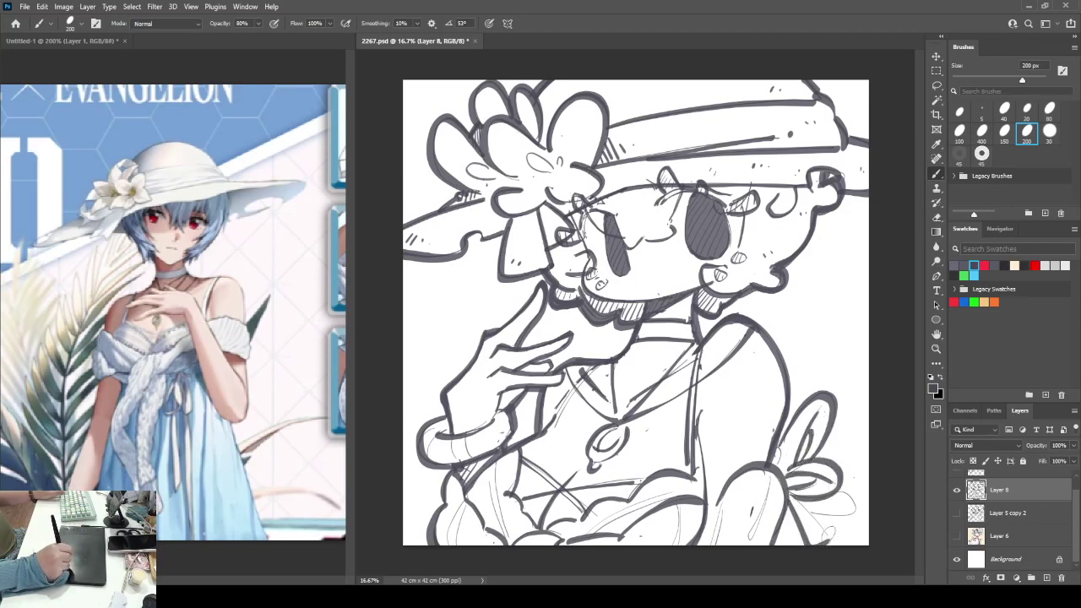
{"action": "left_click_drag", "start_coordinate": [790, 495], "coordinate": [836, 547]}
{"action": "mouse_move", "coordinate": [813, 510]}
{"action": "left_mouse_down"}
{"action": "mouse_move", "coordinate": [851, 506]}
{"action": "mouse_move", "coordinate": [812, 505]}
{"action": "mouse_move", "coordinate": [850, 496]}
{"action": "left_mouse_up"}
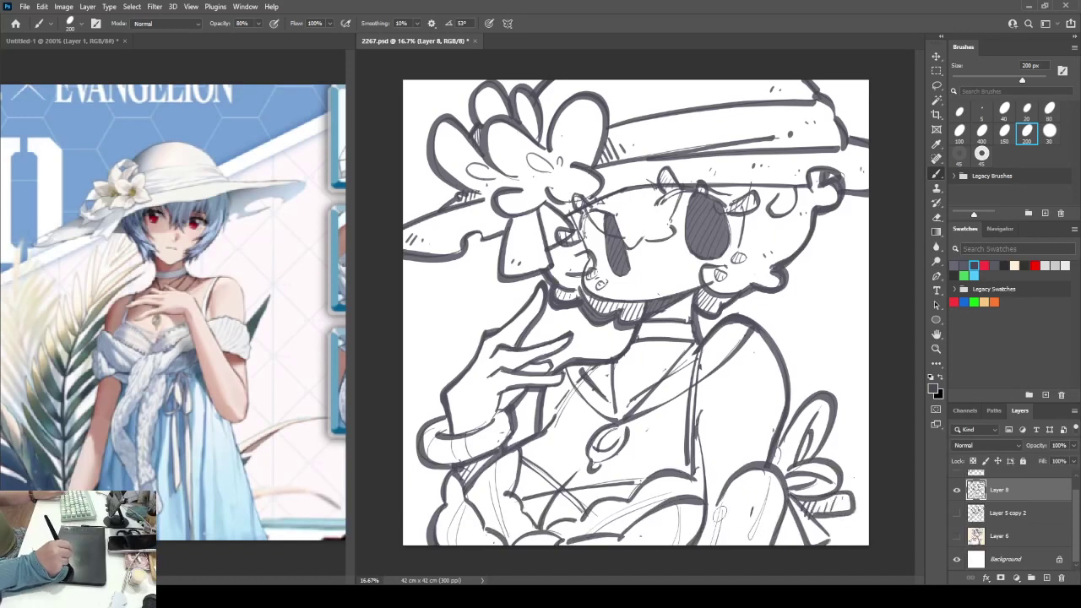
- Ink the fold lines inside the off-shoulder sleeve and the adjoining bust ruffle
{"action": "mouse_move", "coordinate": [726, 498]}
{"action": "left_mouse_down"}
{"action": "mouse_move", "coordinate": [710, 519]}
{"action": "mouse_move", "coordinate": [714, 559]}
{"action": "left_mouse_up"}
{"action": "left_click_drag", "start_coordinate": [770, 473], "coordinate": [746, 554]}
{"action": "left_click_drag", "start_coordinate": [671, 514], "coordinate": [679, 538]}
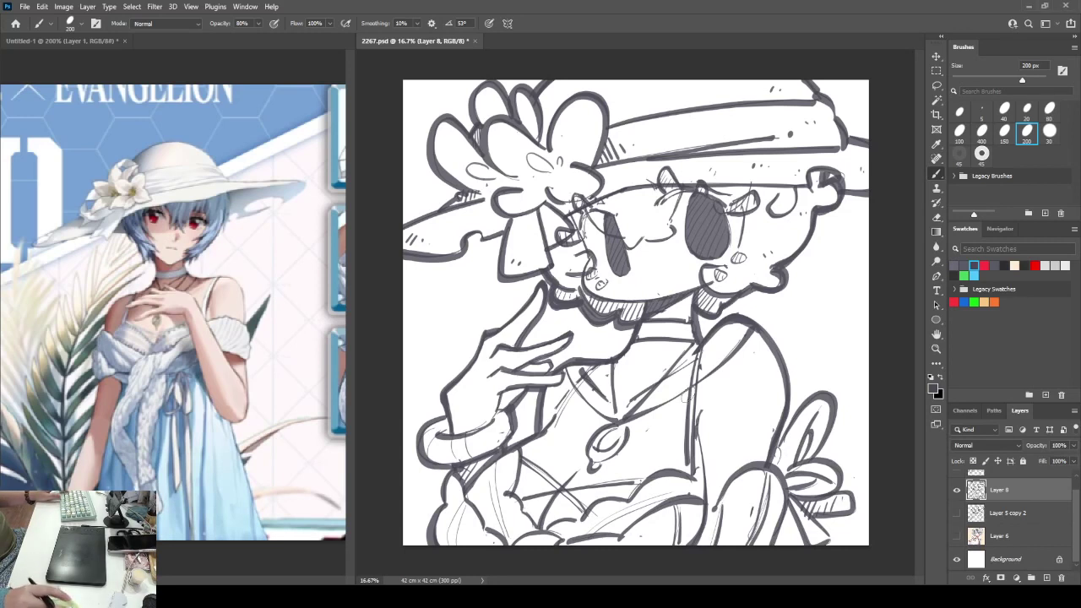
- Show Layer 6 and paint its neck, torso, arm and raised hand in the face's pale skin colour with a 400 px brush
{"action": "left_click", "coordinate": [957, 535]}
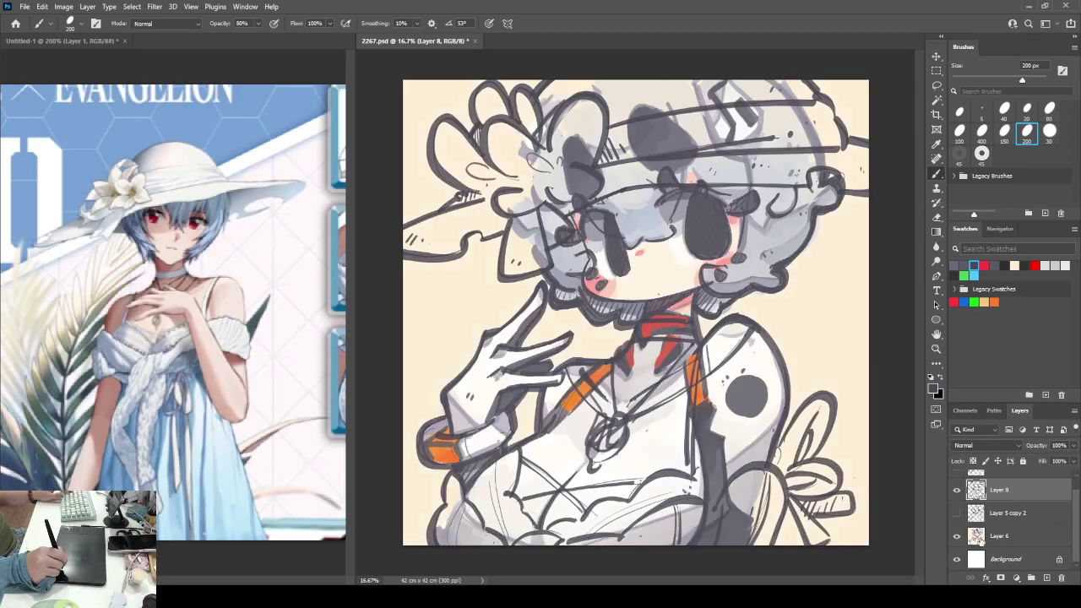
{"action": "left_click", "coordinate": [982, 537]}
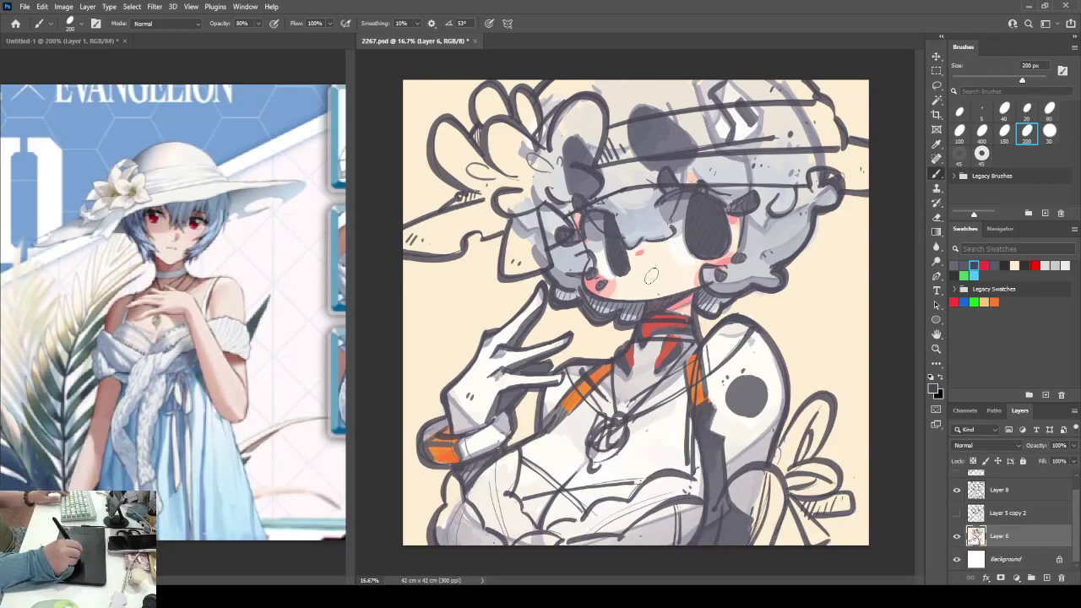
{"action": "left_click", "coordinate": [690, 307], "text": "alt"}
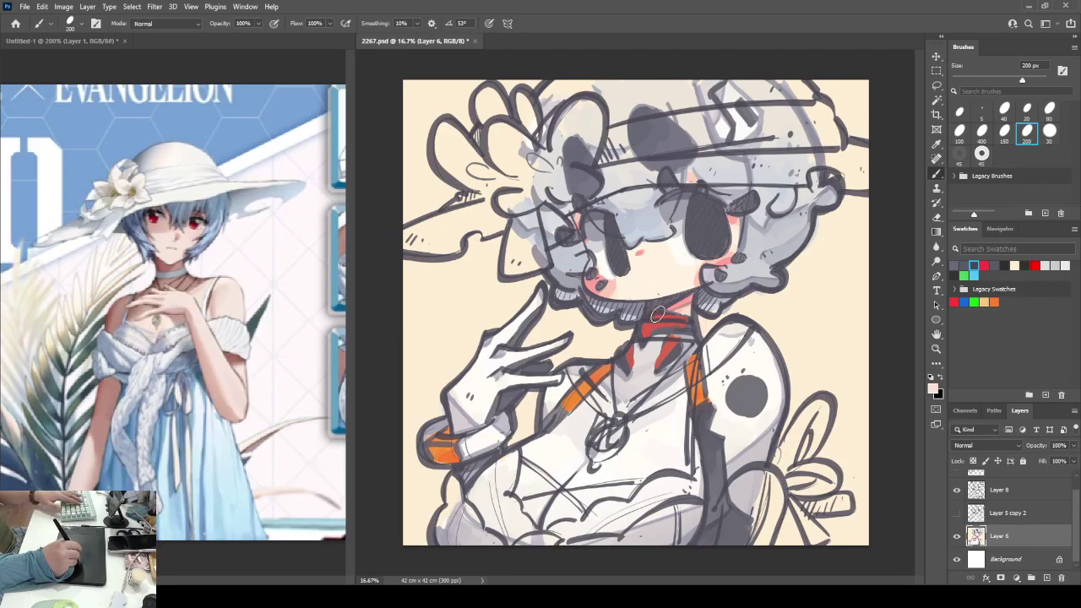
{"action": "key", "text": "bracketright"}
{"action": "key", "text": "bracketright"}
{"action": "key", "text": "bracketright"}
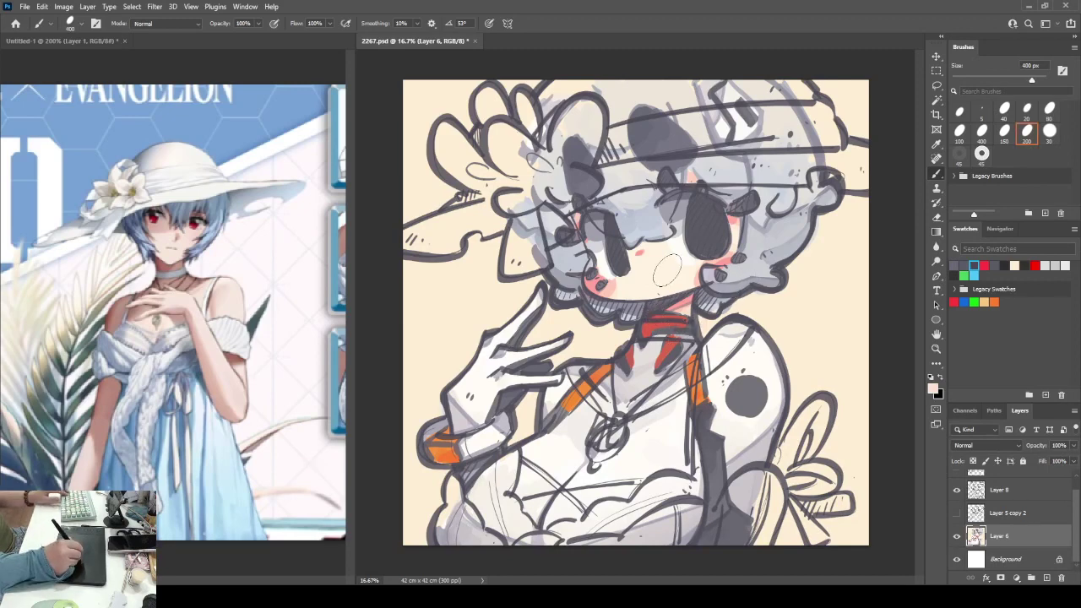
{"action": "left_click", "coordinate": [664, 272], "text": "alt"}
{"action": "mouse_move", "coordinate": [672, 322]}
{"action": "left_mouse_down"}
{"action": "mouse_move", "coordinate": [655, 323]}
{"action": "mouse_move", "coordinate": [613, 414]}
{"action": "mouse_move", "coordinate": [520, 461]}
{"action": "mouse_move", "coordinate": [464, 524]}
{"action": "mouse_move", "coordinate": [511, 540]}
{"action": "mouse_move", "coordinate": [730, 519]}
{"action": "mouse_move", "coordinate": [709, 488]}
{"action": "mouse_move", "coordinate": [506, 511]}
{"action": "mouse_move", "coordinate": [616, 444]}
{"action": "mouse_move", "coordinate": [655, 391]}
{"action": "mouse_move", "coordinate": [680, 315]}
{"action": "mouse_move", "coordinate": [735, 371]}
{"action": "mouse_move", "coordinate": [667, 490]}
{"action": "left_mouse_up"}
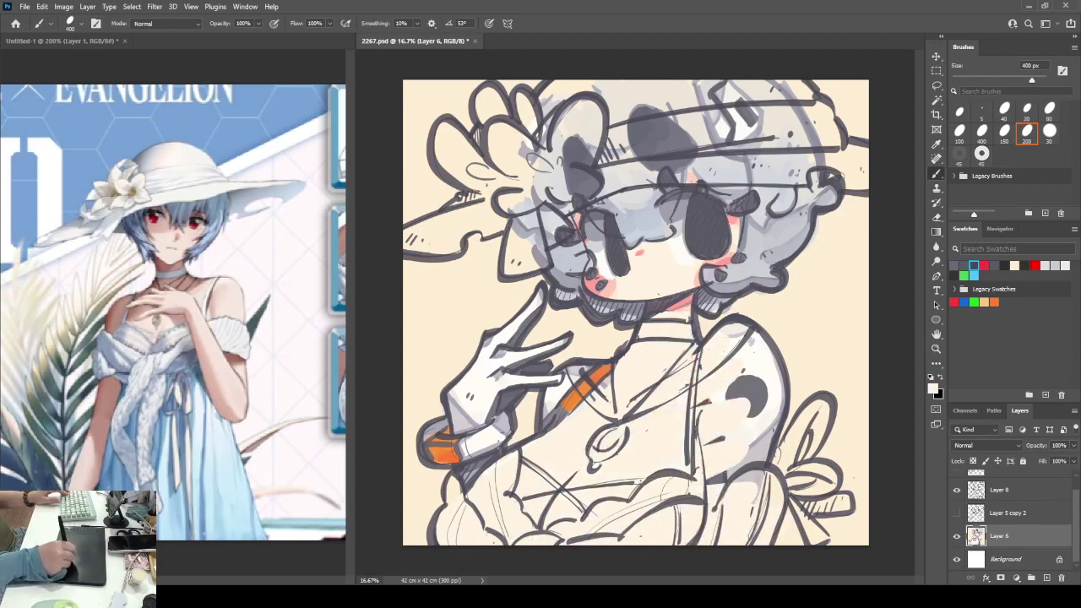
{"action": "mouse_move", "coordinate": [726, 473]}
{"action": "left_mouse_down"}
{"action": "mouse_move", "coordinate": [747, 371]}
{"action": "mouse_move", "coordinate": [777, 397]}
{"action": "mouse_move", "coordinate": [701, 404]}
{"action": "mouse_move", "coordinate": [682, 422]}
{"action": "mouse_move", "coordinate": [769, 456]}
{"action": "mouse_move", "coordinate": [749, 505]}
{"action": "left_mouse_up"}
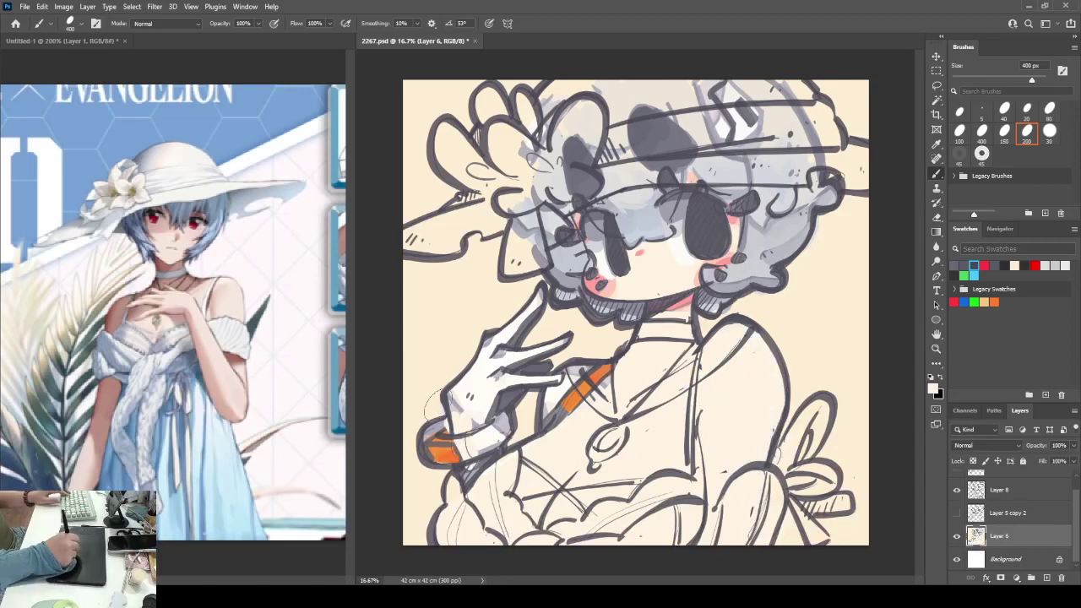
{"action": "mouse_move", "coordinate": [439, 405]}
{"action": "left_mouse_down"}
{"action": "mouse_move", "coordinate": [448, 499]}
{"action": "mouse_move", "coordinate": [489, 396]}
{"action": "mouse_move", "coordinate": [574, 393]}
{"action": "mouse_move", "coordinate": [588, 353]}
{"action": "mouse_move", "coordinate": [548, 350]}
{"action": "mouse_move", "coordinate": [532, 321]}
{"action": "mouse_move", "coordinate": [530, 339]}
{"action": "mouse_move", "coordinate": [467, 337]}
{"action": "left_mouse_up"}
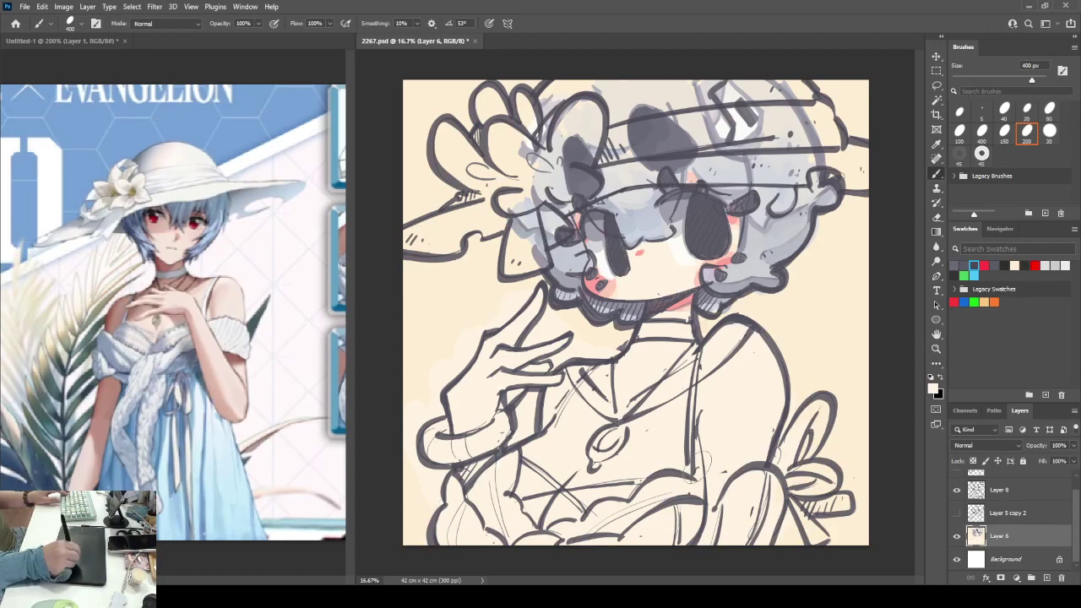
- Shade the neck, upper chest and raised hand on Layer 6 with light pink at 80% brush opacity
{"action": "key", "text": "i"}
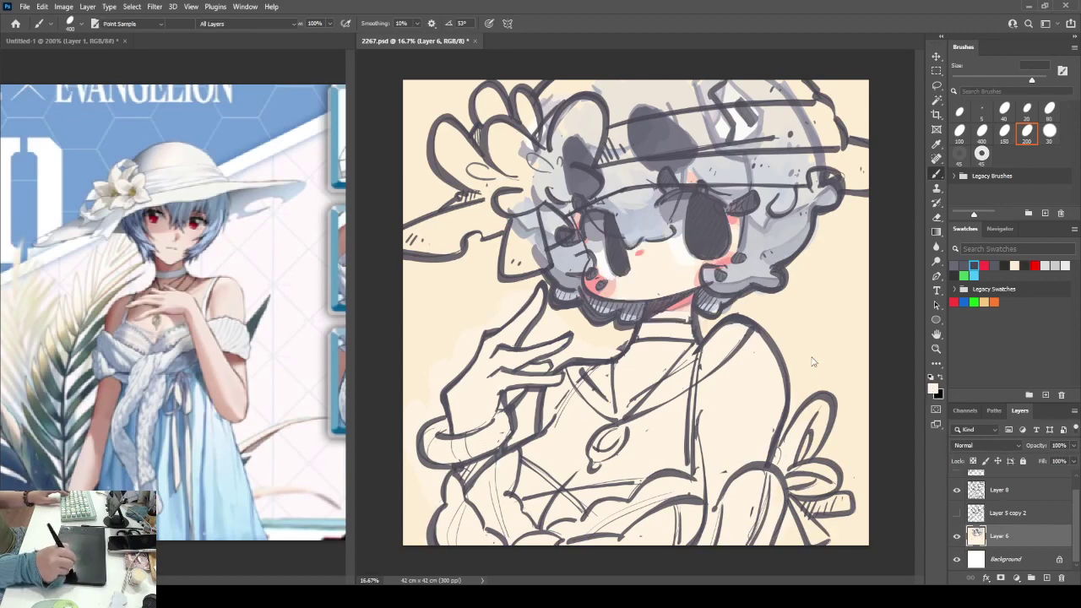
{"action": "key", "text": "b"}
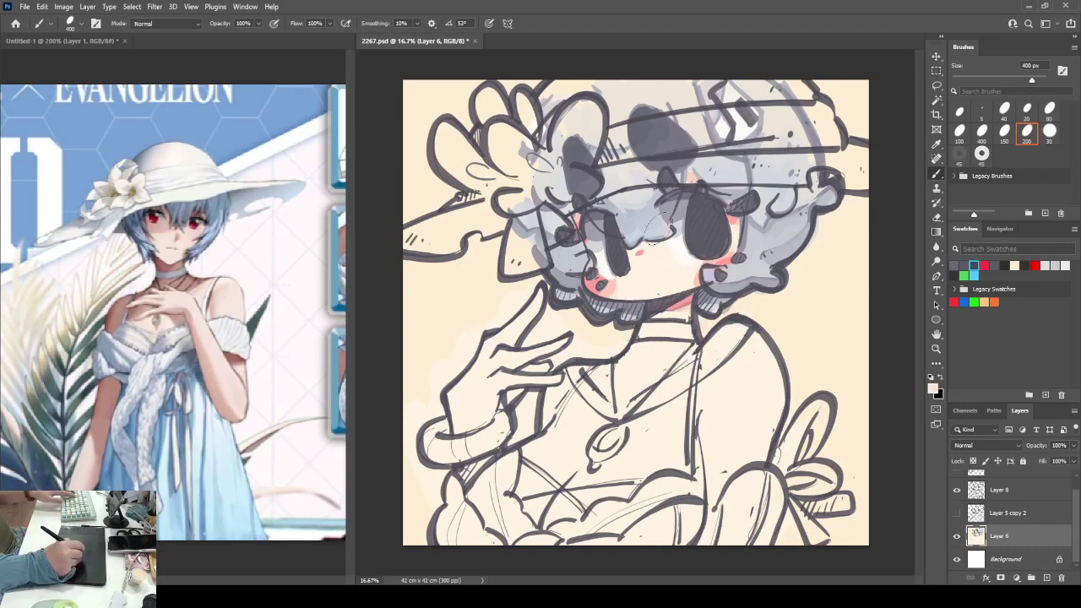
{"action": "key", "text": "8"}
{"action": "left_click", "coordinate": [705, 274], "text": "alt"}
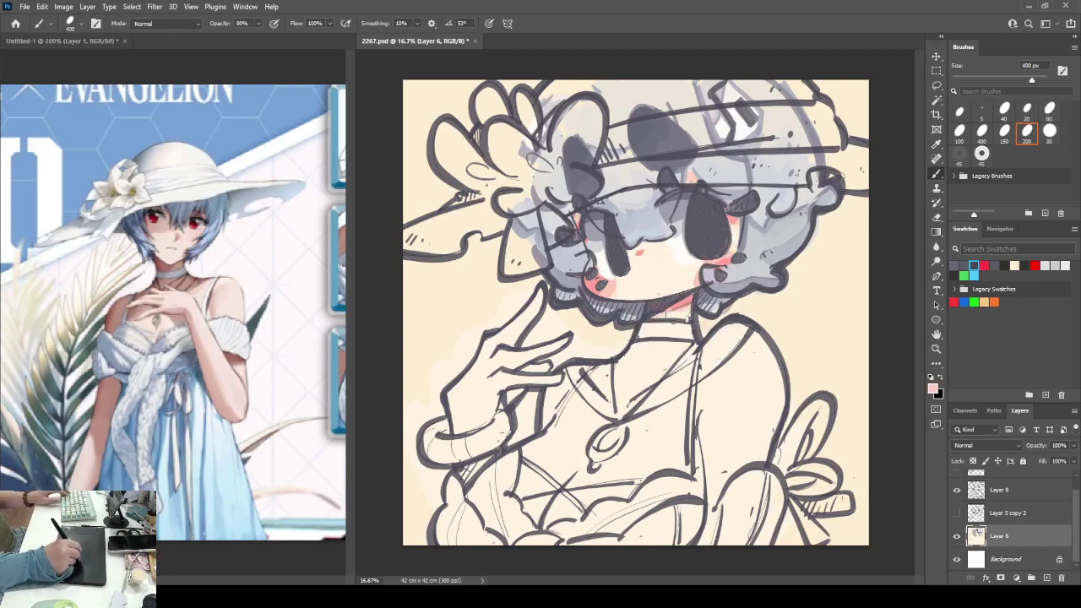
{"action": "mouse_move", "coordinate": [684, 311]}
{"action": "left_mouse_down"}
{"action": "mouse_move", "coordinate": [580, 352]}
{"action": "mouse_move", "coordinate": [673, 344]}
{"action": "mouse_move", "coordinate": [637, 339]}
{"action": "mouse_move", "coordinate": [622, 373]}
{"action": "mouse_move", "coordinate": [606, 356]}
{"action": "mouse_move", "coordinate": [568, 355]}
{"action": "mouse_move", "coordinate": [534, 295]}
{"action": "mouse_move", "coordinate": [562, 343]}
{"action": "mouse_move", "coordinate": [563, 334]}
{"action": "mouse_move", "coordinate": [507, 348]}
{"action": "mouse_move", "coordinate": [505, 335]}
{"action": "mouse_move", "coordinate": [500, 367]}
{"action": "mouse_move", "coordinate": [496, 335]}
{"action": "mouse_move", "coordinate": [451, 391]}
{"action": "mouse_move", "coordinate": [488, 402]}
{"action": "mouse_move", "coordinate": [464, 395]}
{"action": "mouse_move", "coordinate": [462, 417]}
{"action": "mouse_move", "coordinate": [478, 418]}
{"action": "mouse_move", "coordinate": [459, 383]}
{"action": "mouse_move", "coordinate": [455, 398]}
{"action": "mouse_move", "coordinate": [476, 411]}
{"action": "mouse_move", "coordinate": [460, 412]}
{"action": "mouse_move", "coordinate": [455, 430]}
{"action": "mouse_move", "coordinate": [474, 411]}
{"action": "mouse_move", "coordinate": [465, 402]}
{"action": "mouse_move", "coordinate": [485, 434]}
{"action": "mouse_move", "coordinate": [468, 402]}
{"action": "left_mouse_up"}
{"action": "left_click", "coordinate": [461, 416], "text": "alt"}
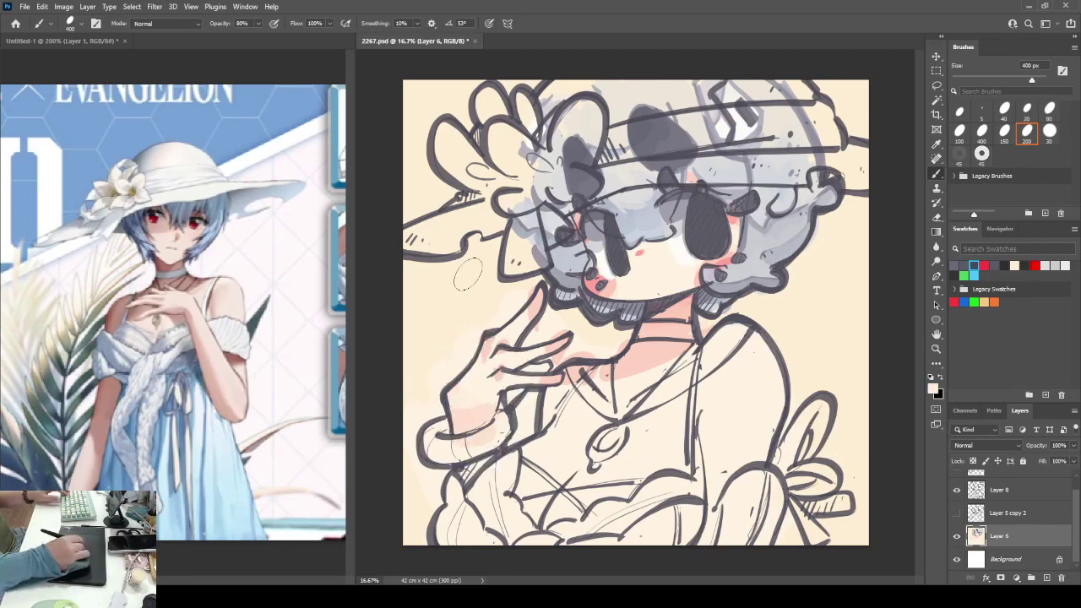
- Shade the shoulders, bare arm, dress folds and sleeve ruffles with pink sampled from the neck
{"action": "left_click", "coordinate": [683, 305], "text": "alt"}
{"action": "mouse_move", "coordinate": [713, 340]}
{"action": "left_mouse_down"}
{"action": "mouse_move", "coordinate": [755, 344]}
{"action": "mouse_move", "coordinate": [744, 324]}
{"action": "mouse_move", "coordinate": [777, 328]}
{"action": "left_mouse_up"}
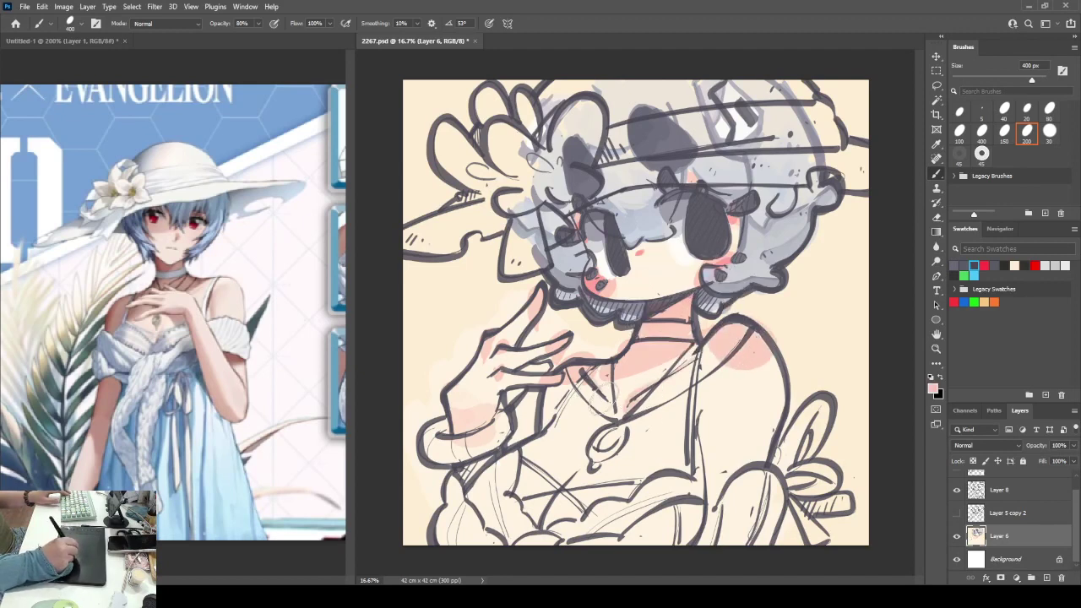
{"action": "left_click_drag", "start_coordinate": [552, 407], "coordinate": [546, 421]}
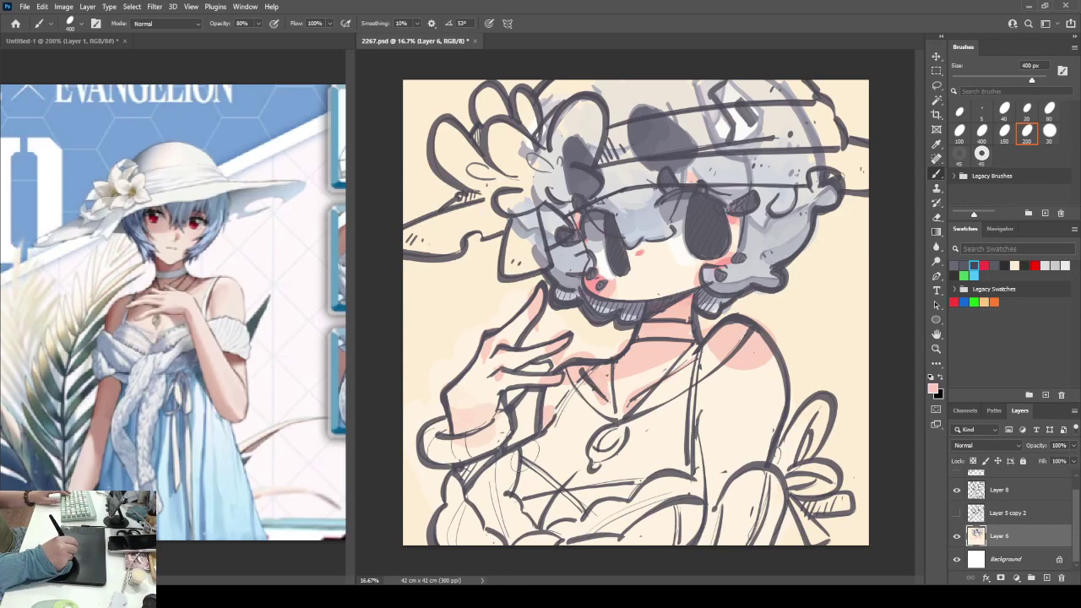
{"action": "mouse_move", "coordinate": [456, 503]}
{"action": "left_mouse_down"}
{"action": "mouse_move", "coordinate": [464, 537]}
{"action": "mouse_move", "coordinate": [522, 548]}
{"action": "mouse_move", "coordinate": [537, 511]}
{"action": "mouse_move", "coordinate": [591, 460]}
{"action": "left_mouse_up"}
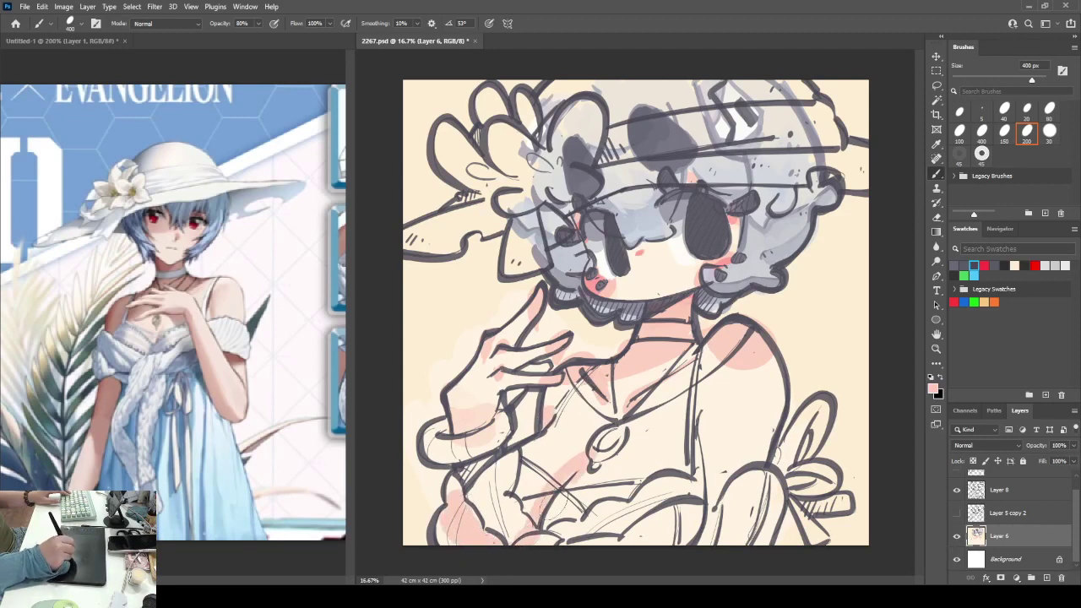
{"action": "mouse_move", "coordinate": [549, 511]}
{"action": "left_mouse_down"}
{"action": "mouse_move", "coordinate": [692, 519]}
{"action": "mouse_move", "coordinate": [760, 414]}
{"action": "mouse_move", "coordinate": [747, 478]}
{"action": "left_mouse_up"}
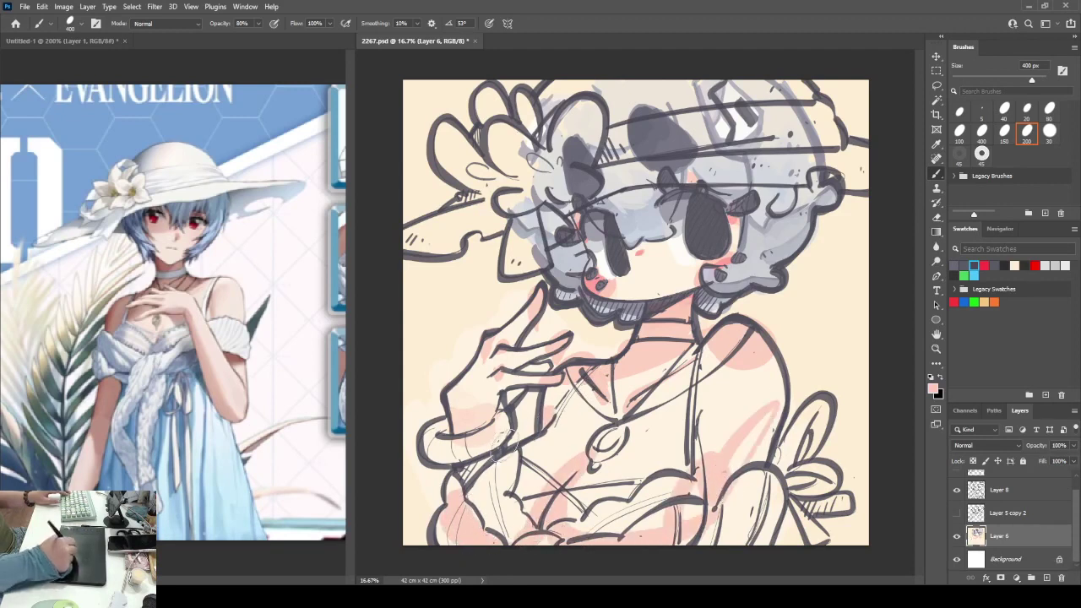
- Shade the bust ruffles and the dress bodice below the necklace with pale pinks sampled from the painting
{"action": "mouse_move", "coordinate": [505, 448]}
{"action": "left_mouse_down"}
{"action": "mouse_move", "coordinate": [470, 518]}
{"action": "mouse_move", "coordinate": [461, 509]}
{"action": "mouse_move", "coordinate": [481, 498]}
{"action": "mouse_move", "coordinate": [481, 545]}
{"action": "mouse_move", "coordinate": [502, 554]}
{"action": "mouse_move", "coordinate": [516, 516]}
{"action": "mouse_move", "coordinate": [531, 543]}
{"action": "mouse_move", "coordinate": [484, 484]}
{"action": "mouse_move", "coordinate": [500, 463]}
{"action": "mouse_move", "coordinate": [500, 501]}
{"action": "mouse_move", "coordinate": [528, 478]}
{"action": "mouse_move", "coordinate": [530, 510]}
{"action": "left_mouse_up"}
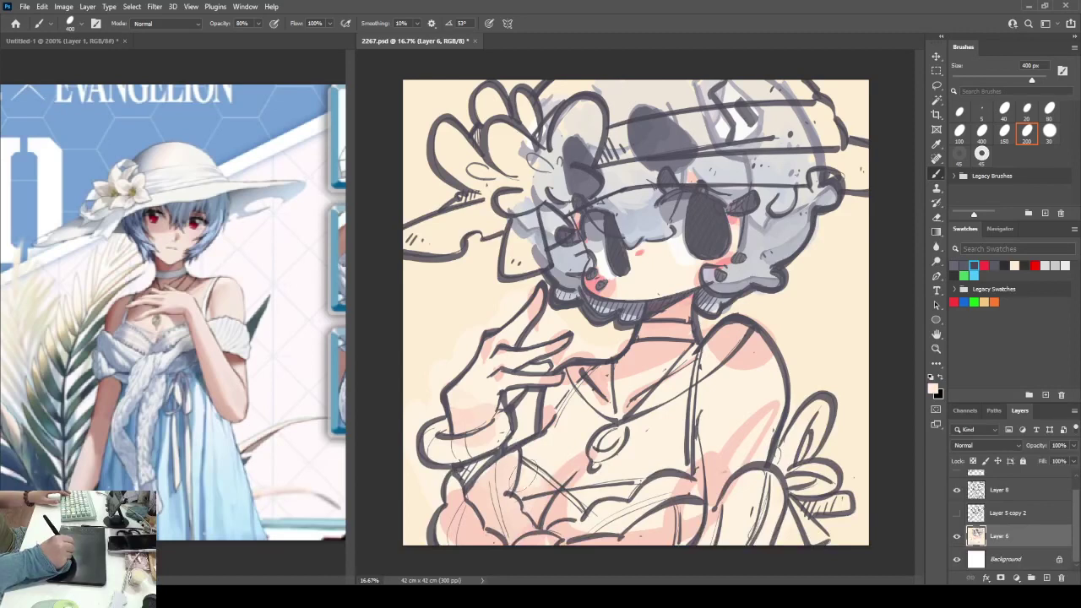
{"action": "left_click", "coordinate": [485, 485], "text": "alt"}
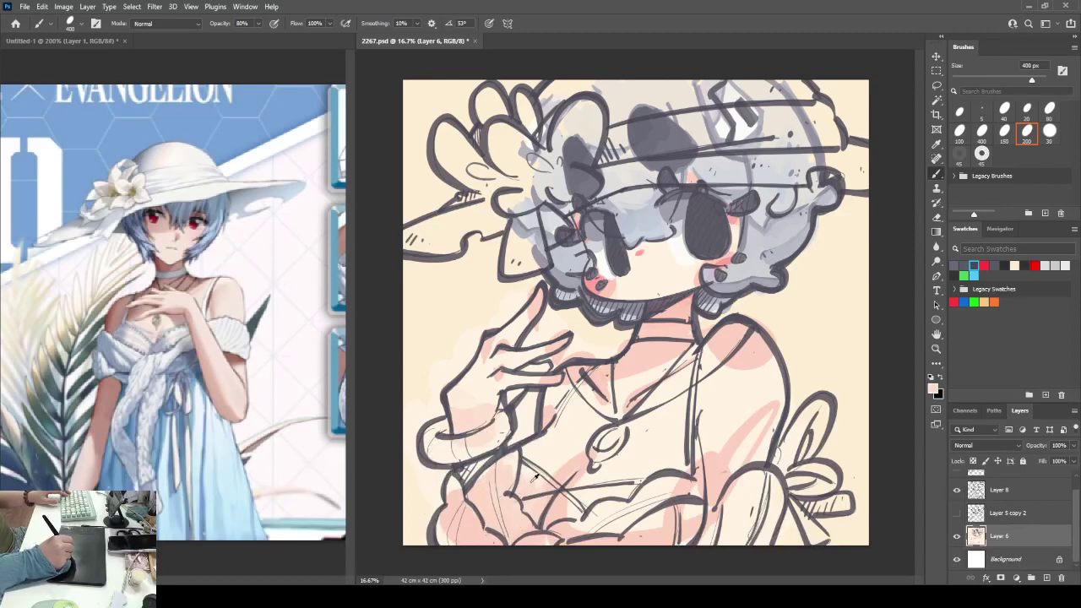
{"action": "mouse_move", "coordinate": [511, 480]}
{"action": "left_mouse_down"}
{"action": "mouse_move", "coordinate": [545, 444]}
{"action": "mouse_move", "coordinate": [552, 487]}
{"action": "left_mouse_up"}
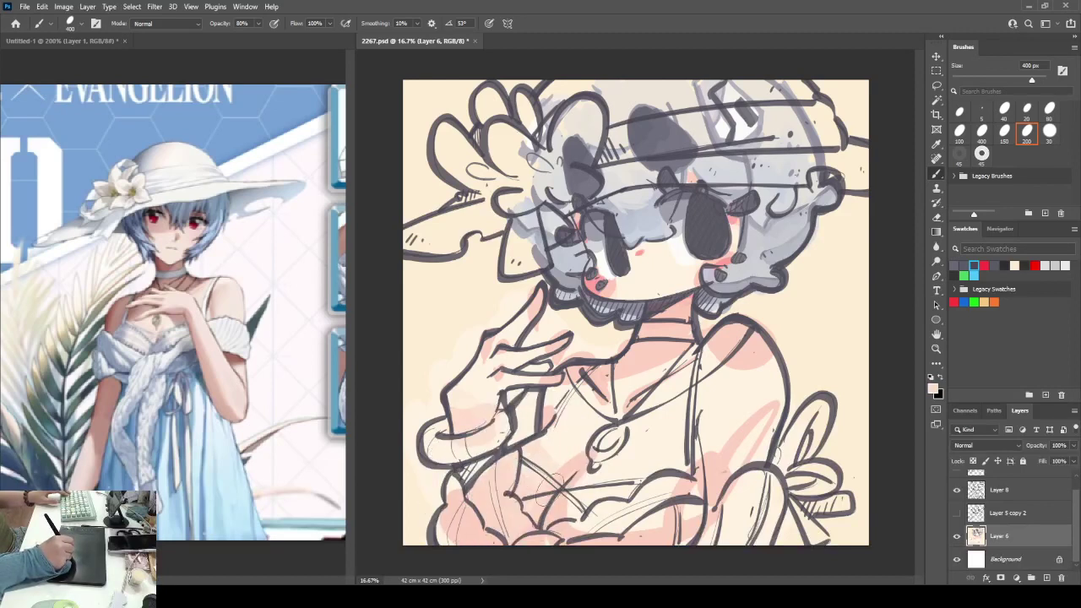
{"action": "left_click", "coordinate": [550, 466], "text": "alt"}
{"action": "left_click", "coordinate": [561, 469], "text": "alt"}
{"action": "left_click", "coordinate": [560, 453], "text": "alt"}
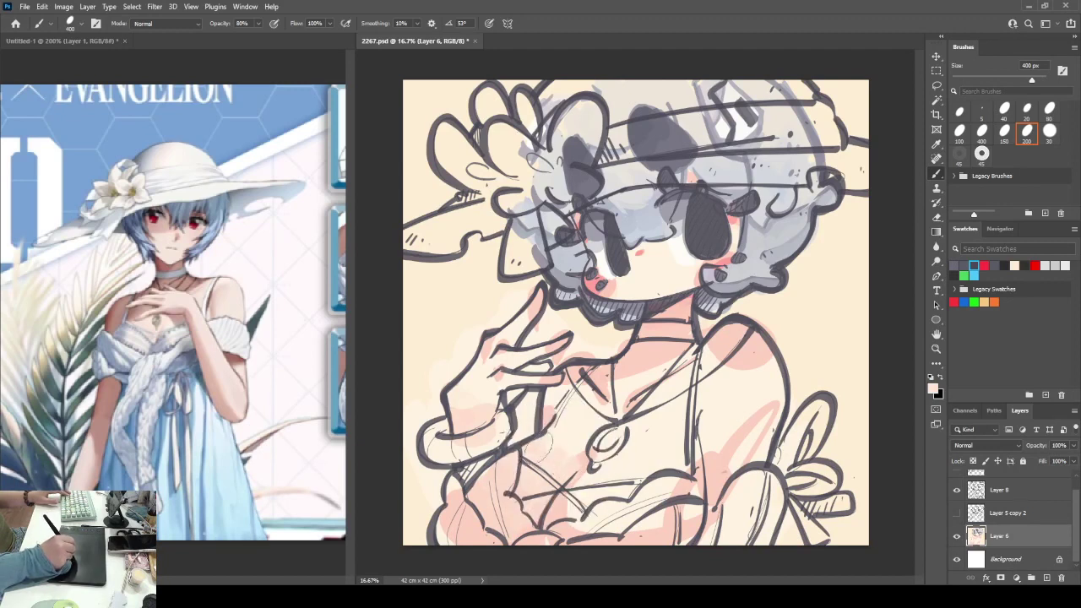
{"action": "mouse_move", "coordinate": [578, 498]}
{"action": "left_mouse_down"}
{"action": "mouse_move", "coordinate": [563, 511]}
{"action": "mouse_move", "coordinate": [584, 530]}
{"action": "mouse_move", "coordinate": [633, 511]}
{"action": "mouse_move", "coordinate": [660, 521]}
{"action": "mouse_move", "coordinate": [689, 500]}
{"action": "mouse_move", "coordinate": [692, 525]}
{"action": "left_mouse_up"}
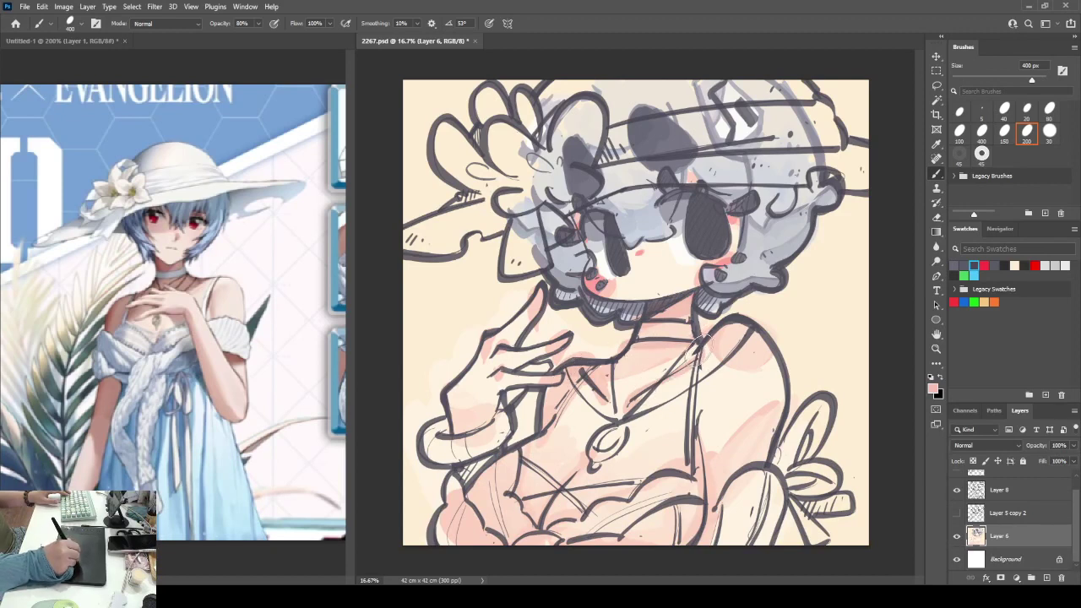
- Add soft pink shading along the dress strap and on the wrist of the raised hand
{"action": "left_click_drag", "start_coordinate": [702, 363], "coordinate": [692, 463]}
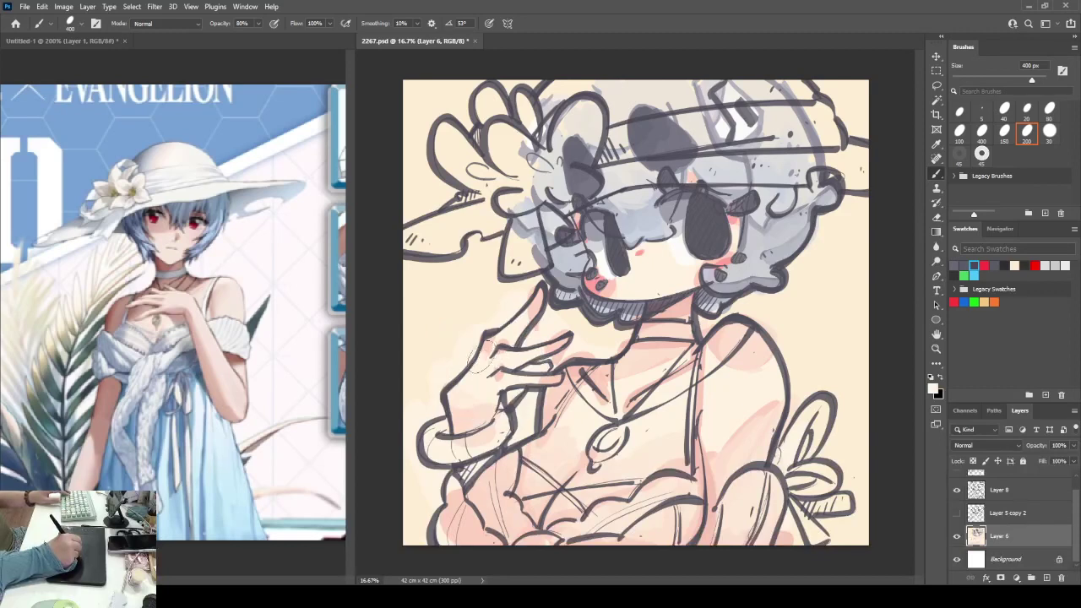
{"action": "left_click", "coordinate": [533, 312], "text": "alt"}
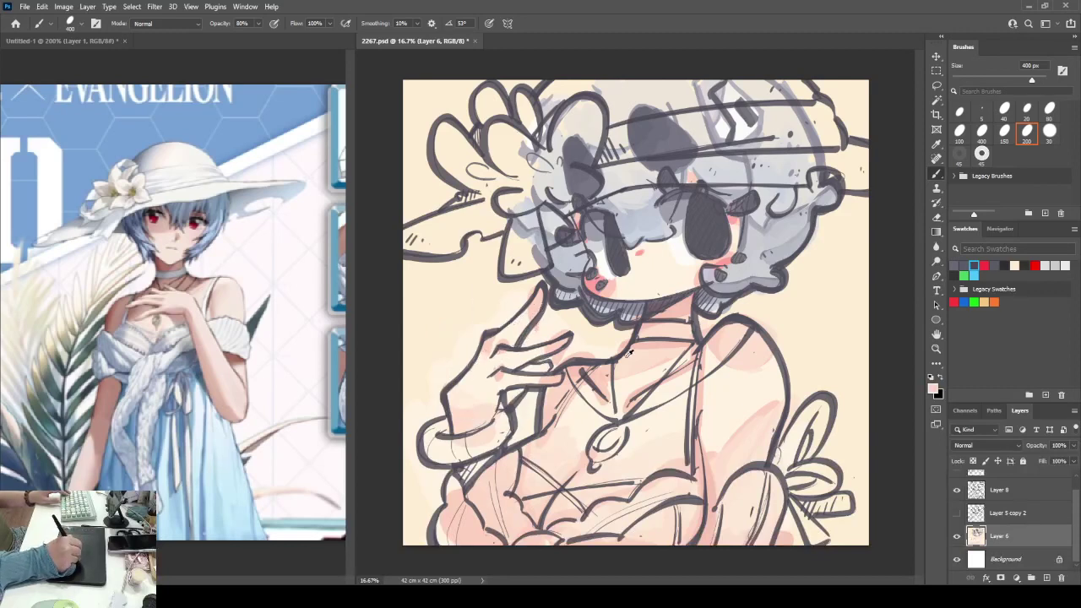
{"action": "left_click", "coordinate": [529, 312], "text": "alt"}
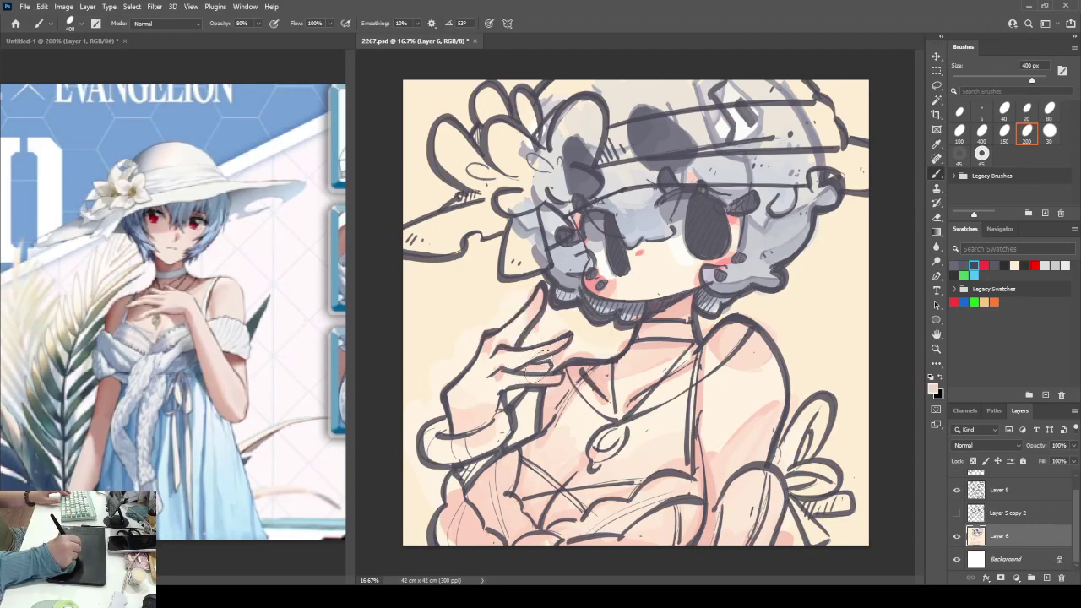
{"action": "left_click_drag", "start_coordinate": [511, 389], "coordinate": [498, 418]}
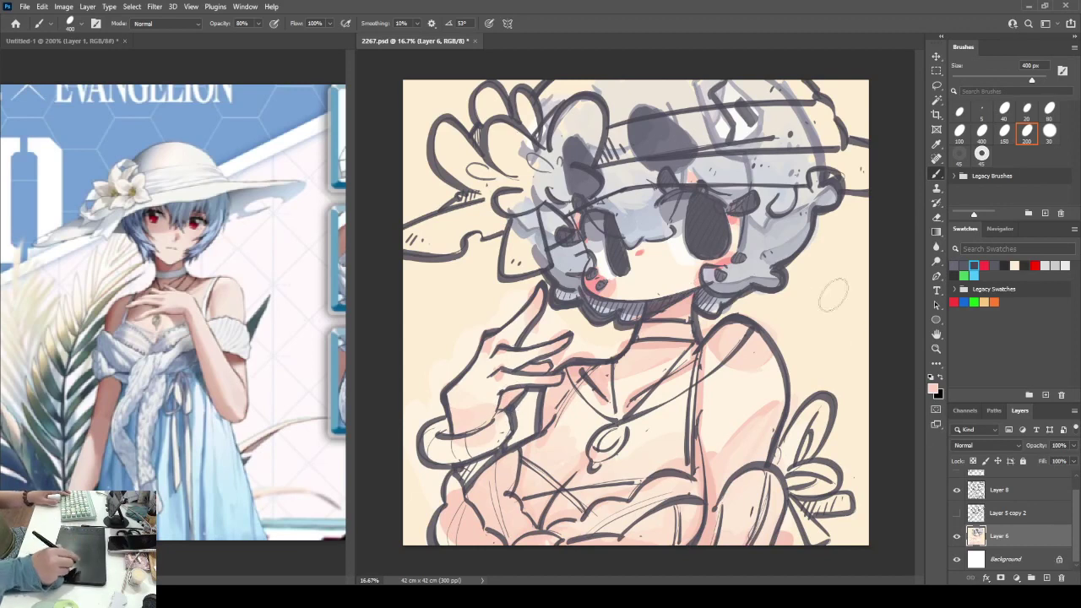
- Sample a stronger pink from the cheek and paint shadows on the shoulder and along the necklace and neckline
{"action": "left_click", "coordinate": [727, 261], "text": "alt"}
{"action": "mouse_move", "coordinate": [722, 331]}
{"action": "left_mouse_down"}
{"action": "mouse_move", "coordinate": [740, 329]}
{"action": "mouse_move", "coordinate": [723, 338]}
{"action": "left_mouse_up"}
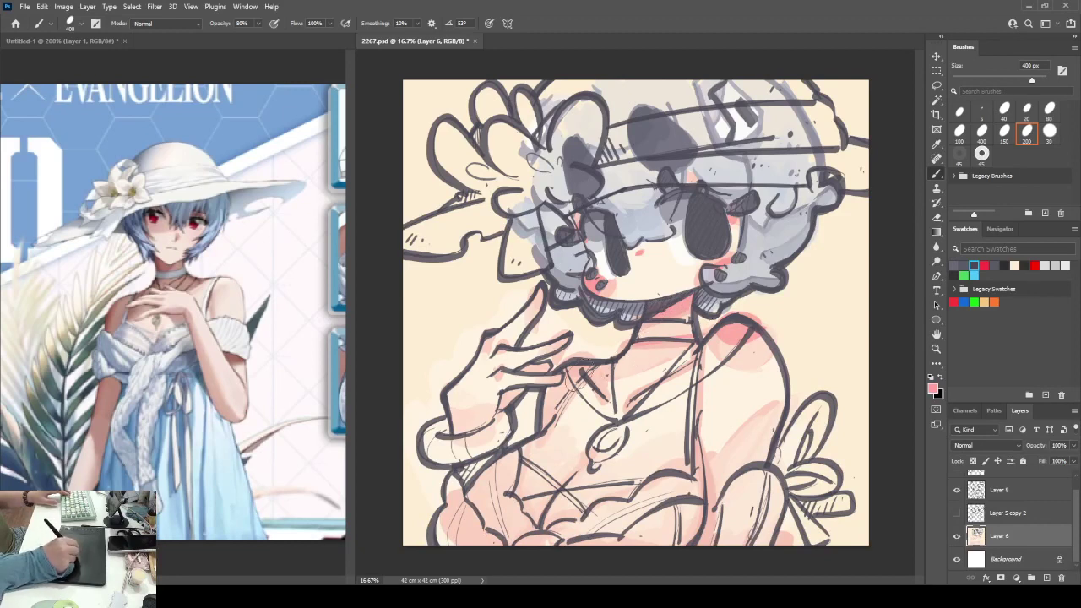
{"action": "left_click_drag", "start_coordinate": [601, 373], "coordinate": [615, 407]}
{"action": "mouse_move", "coordinate": [568, 371]}
{"action": "left_mouse_down"}
{"action": "mouse_move", "coordinate": [588, 403]}
{"action": "mouse_move", "coordinate": [643, 408]}
{"action": "mouse_move", "coordinate": [684, 359]}
{"action": "left_mouse_up"}
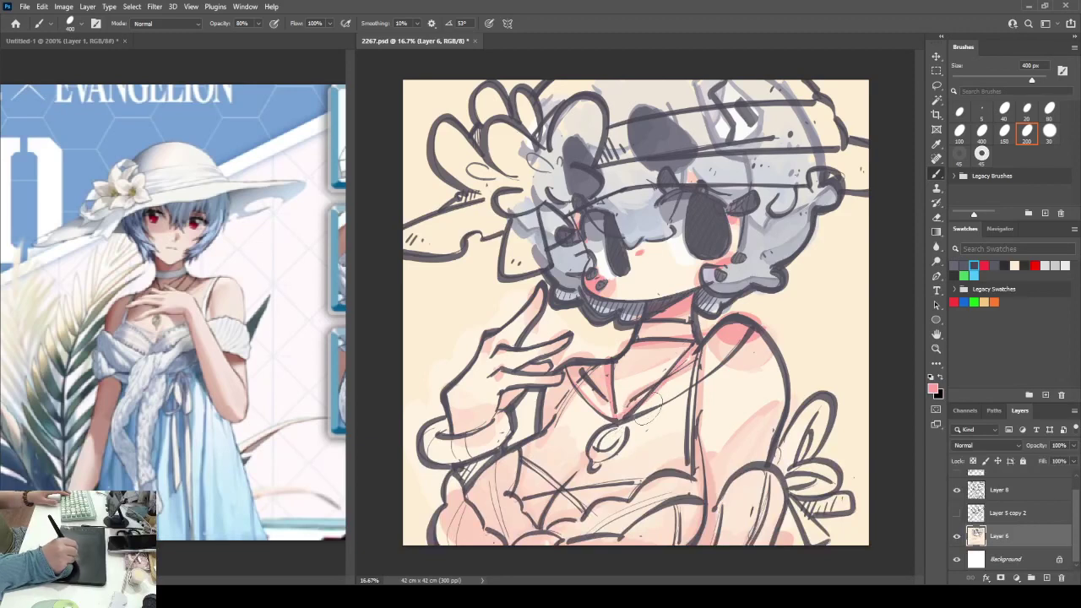
- Deepen the shadows on the bodice, bust ruffles, raised wrist and off-shoulder sleeve with the cheek pink
{"action": "mouse_move", "coordinate": [647, 407]}
{"action": "left_mouse_down"}
{"action": "mouse_move", "coordinate": [739, 347]}
{"action": "mouse_move", "coordinate": [754, 319]}
{"action": "mouse_move", "coordinate": [690, 383]}
{"action": "mouse_move", "coordinate": [703, 357]}
{"action": "mouse_move", "coordinate": [668, 532]}
{"action": "mouse_move", "coordinate": [628, 559]}
{"action": "mouse_move", "coordinate": [693, 506]}
{"action": "mouse_move", "coordinate": [694, 484]}
{"action": "mouse_move", "coordinate": [661, 556]}
{"action": "left_mouse_up"}
{"action": "mouse_move", "coordinate": [456, 519]}
{"action": "left_mouse_down"}
{"action": "mouse_move", "coordinate": [440, 541]}
{"action": "mouse_move", "coordinate": [476, 547]}
{"action": "mouse_move", "coordinate": [568, 455]}
{"action": "left_mouse_up"}
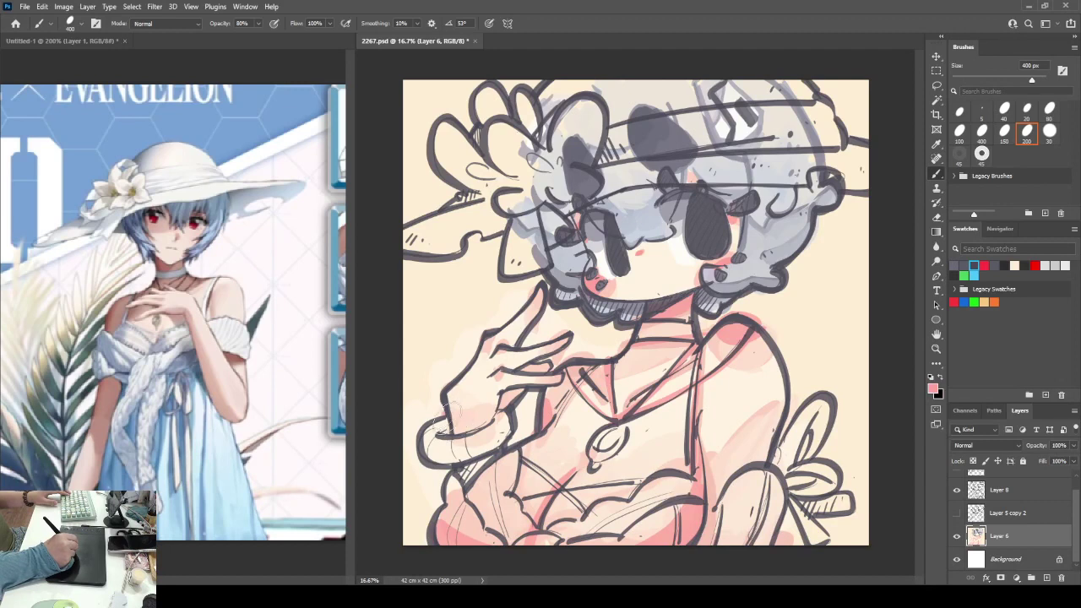
{"action": "left_click_drag", "start_coordinate": [462, 473], "coordinate": [477, 463]}
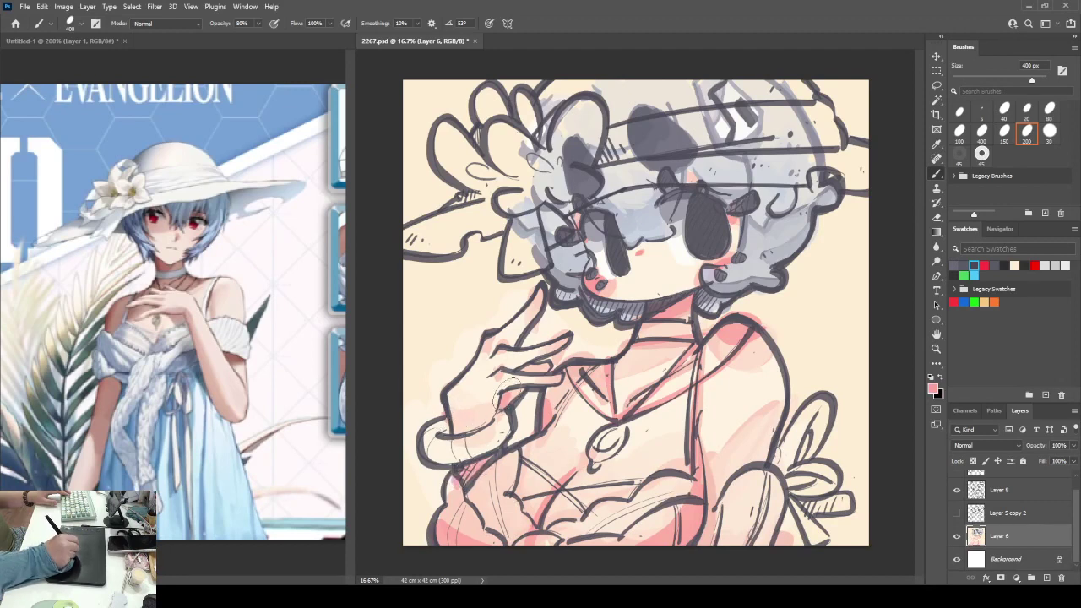
{"action": "mouse_move", "coordinate": [488, 412]}
{"action": "left_mouse_down"}
{"action": "mouse_move", "coordinate": [460, 423]}
{"action": "mouse_move", "coordinate": [446, 402]}
{"action": "mouse_move", "coordinate": [455, 440]}
{"action": "left_mouse_up"}
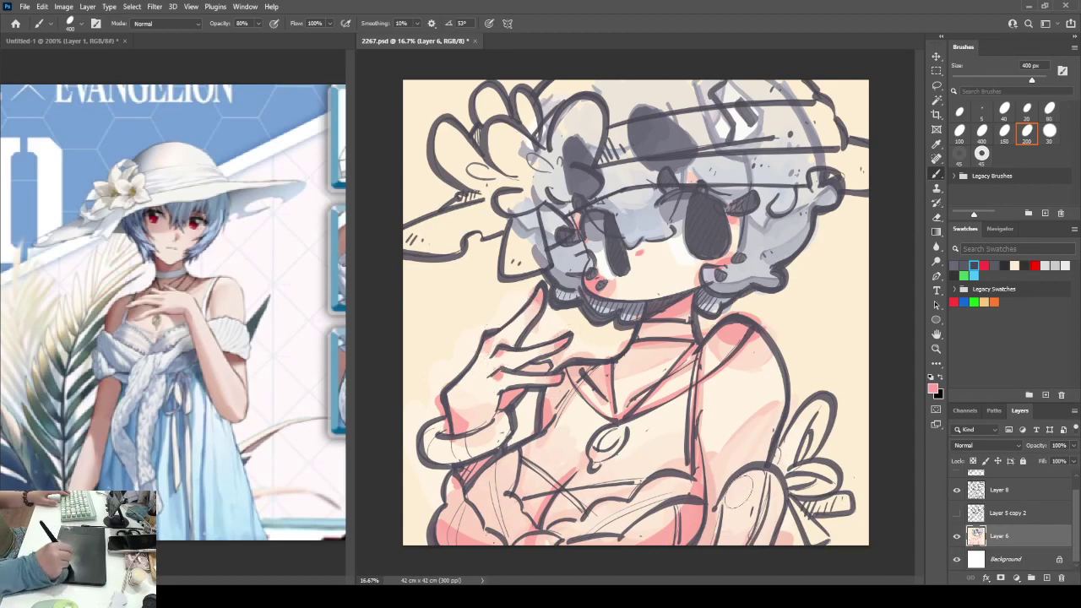
{"action": "left_click_drag", "start_coordinate": [735, 494], "coordinate": [745, 466]}
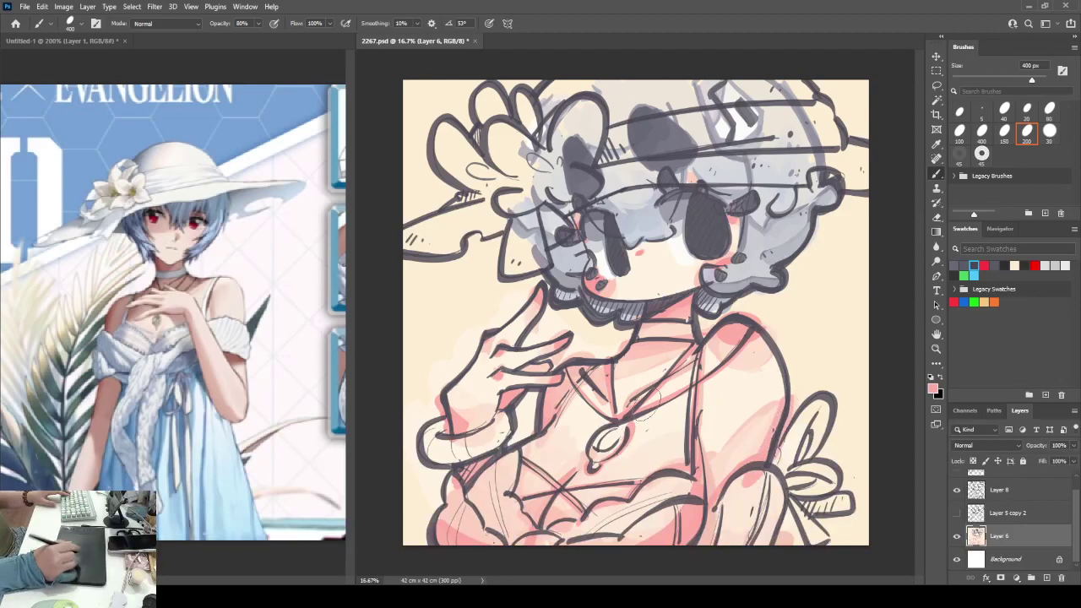
- Switch to a duskier pink and darken the shadows beside the necklace, under the choker and between the fingers
{"action": "key", "text": "i"}
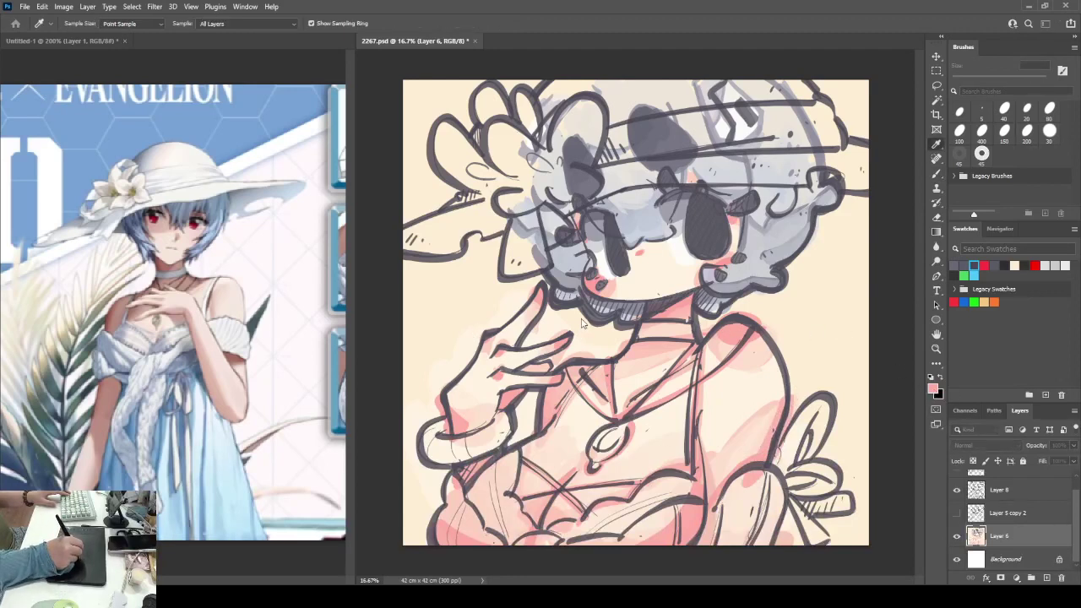
{"action": "key", "text": "b"}
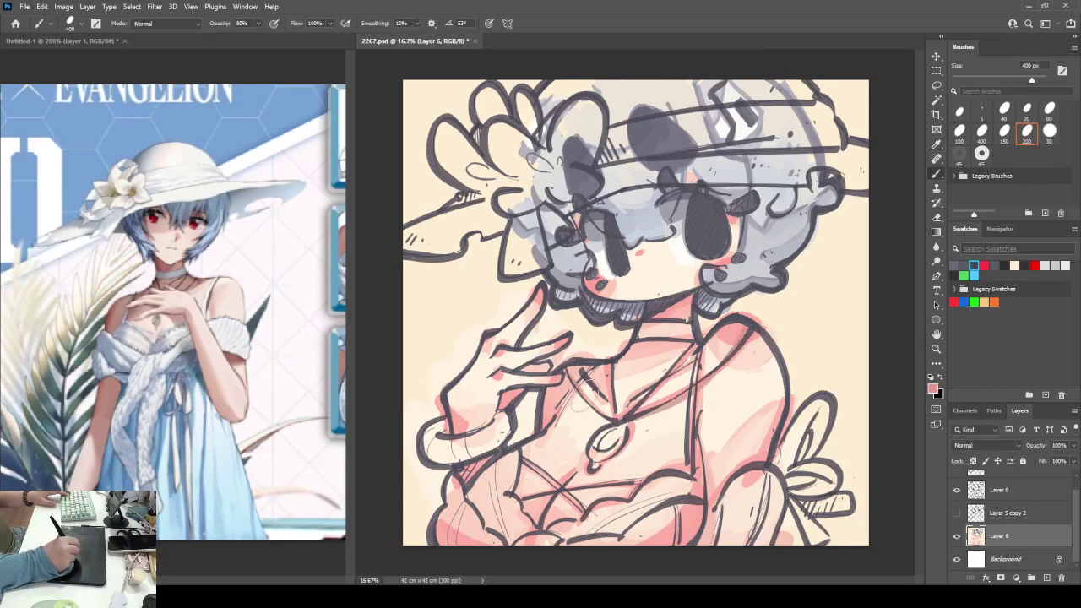
{"action": "left_click_drag", "start_coordinate": [586, 382], "coordinate": [617, 419]}
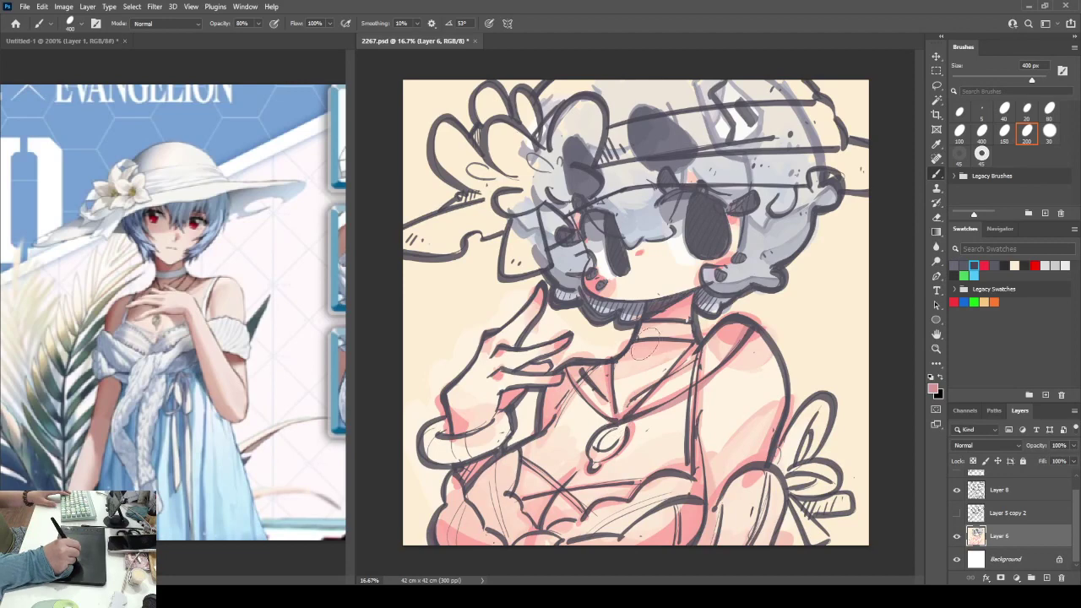
{"action": "left_click_drag", "start_coordinate": [644, 348], "coordinate": [676, 341]}
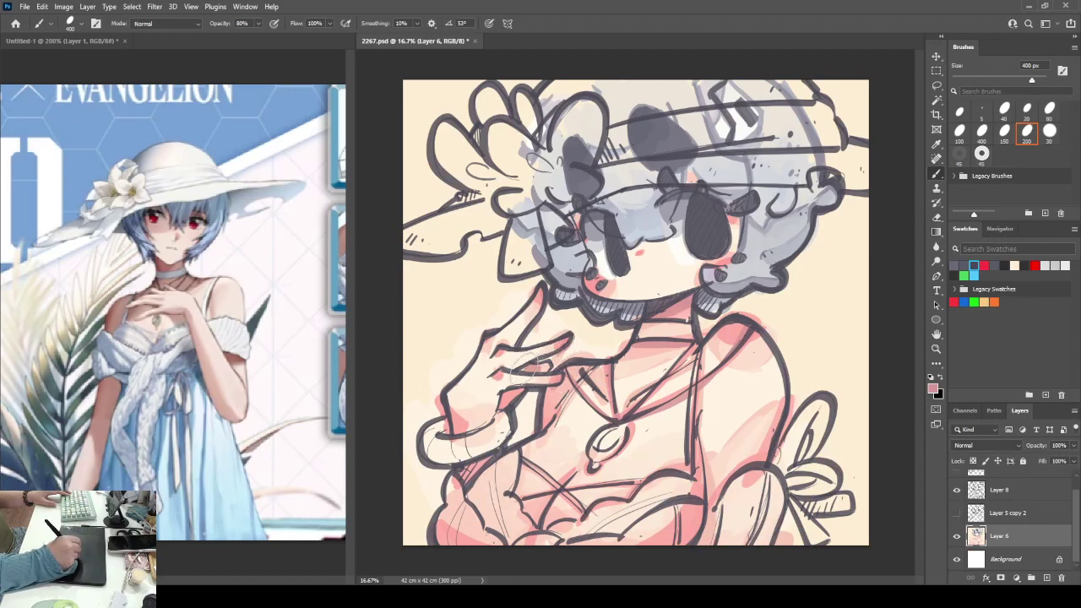
{"action": "mouse_move", "coordinate": [537, 365]}
{"action": "left_mouse_down"}
{"action": "mouse_move", "coordinate": [497, 381]}
{"action": "mouse_move", "coordinate": [495, 402]}
{"action": "mouse_move", "coordinate": [518, 387]}
{"action": "left_mouse_up"}
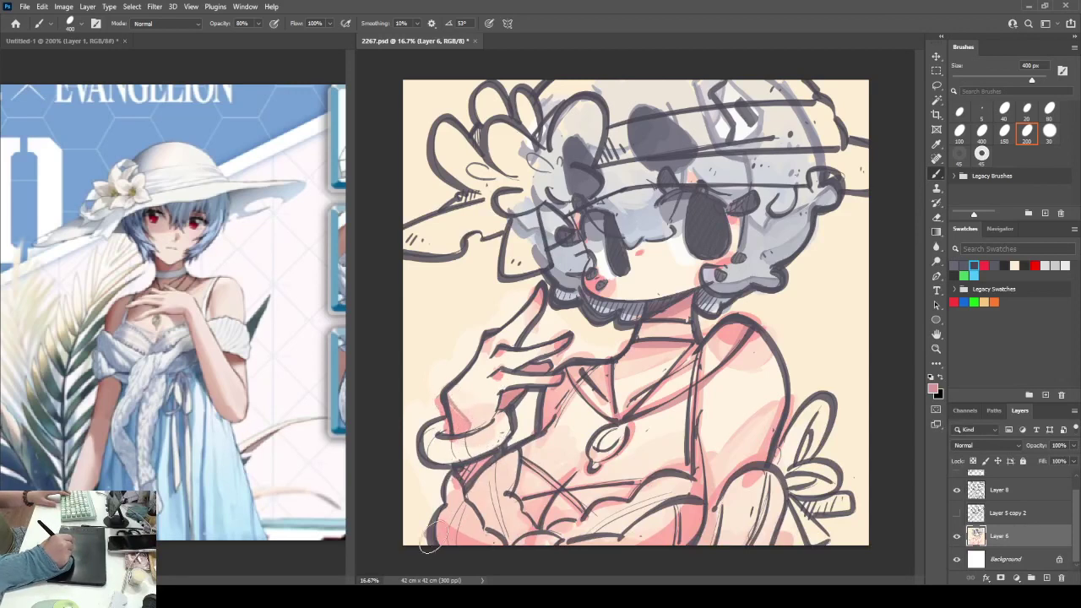
- Paint dusky pink shadows along the bust ruffles and the crossed lacing of the bodice
{"action": "left_click_drag", "start_coordinate": [430, 544], "coordinate": [510, 541]}
{"action": "left_click_drag", "start_coordinate": [522, 449], "coordinate": [517, 497]}
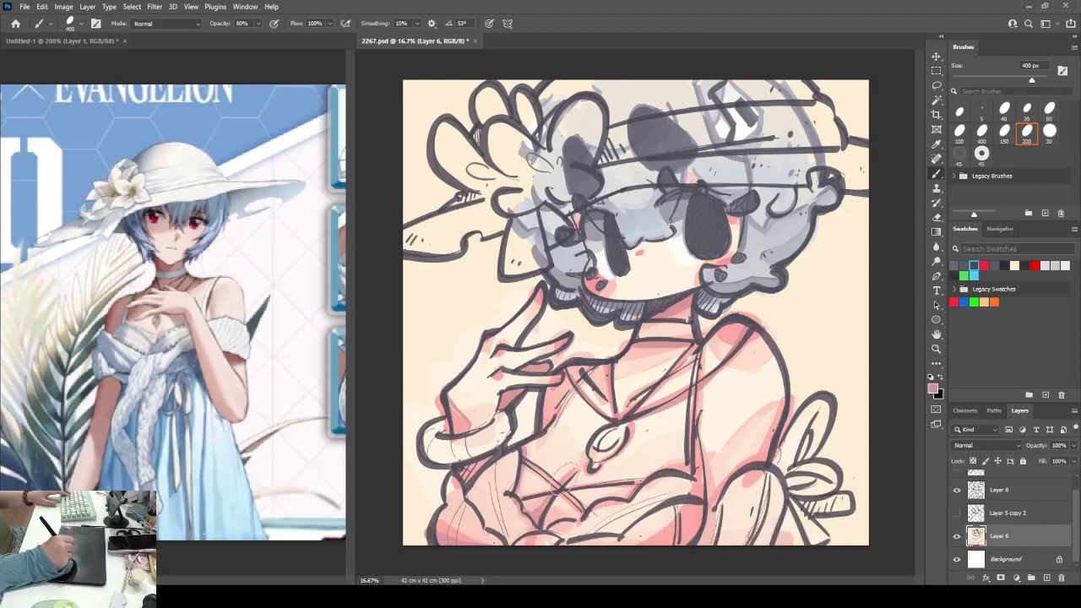
{"action": "mouse_move", "coordinate": [530, 463]}
{"action": "left_mouse_down"}
{"action": "mouse_move", "coordinate": [559, 473]}
{"action": "mouse_move", "coordinate": [582, 517]}
{"action": "left_mouse_up"}
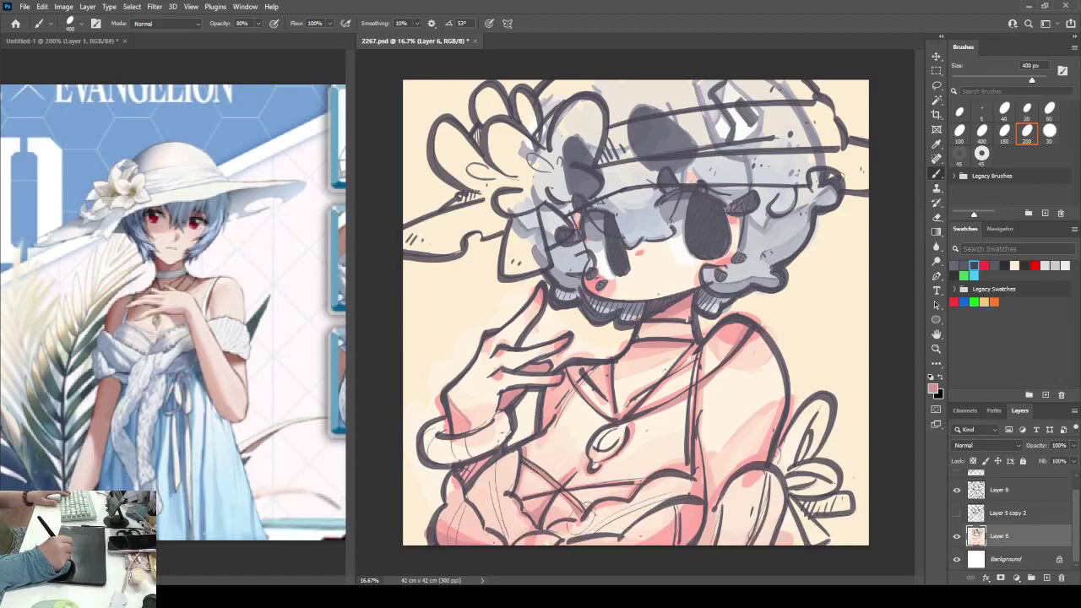
{"action": "mouse_move", "coordinate": [510, 514]}
{"action": "left_mouse_down"}
{"action": "mouse_move", "coordinate": [548, 488]}
{"action": "mouse_move", "coordinate": [635, 478]}
{"action": "left_mouse_up"}
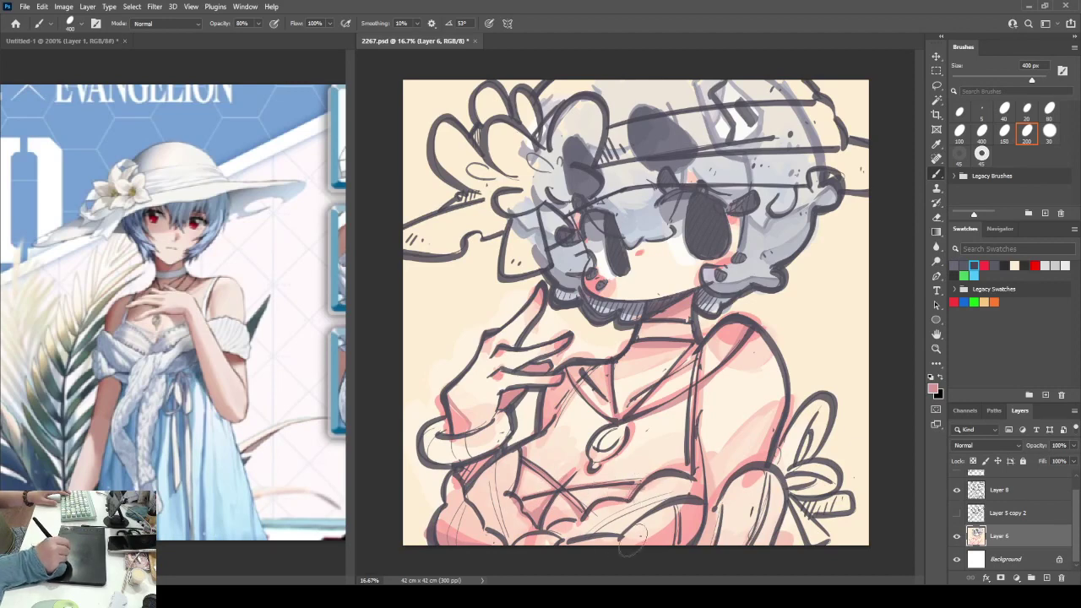
{"action": "left_click_drag", "start_coordinate": [634, 549], "coordinate": [691, 488]}
{"action": "left_click_drag", "start_coordinate": [706, 448], "coordinate": [680, 562]}
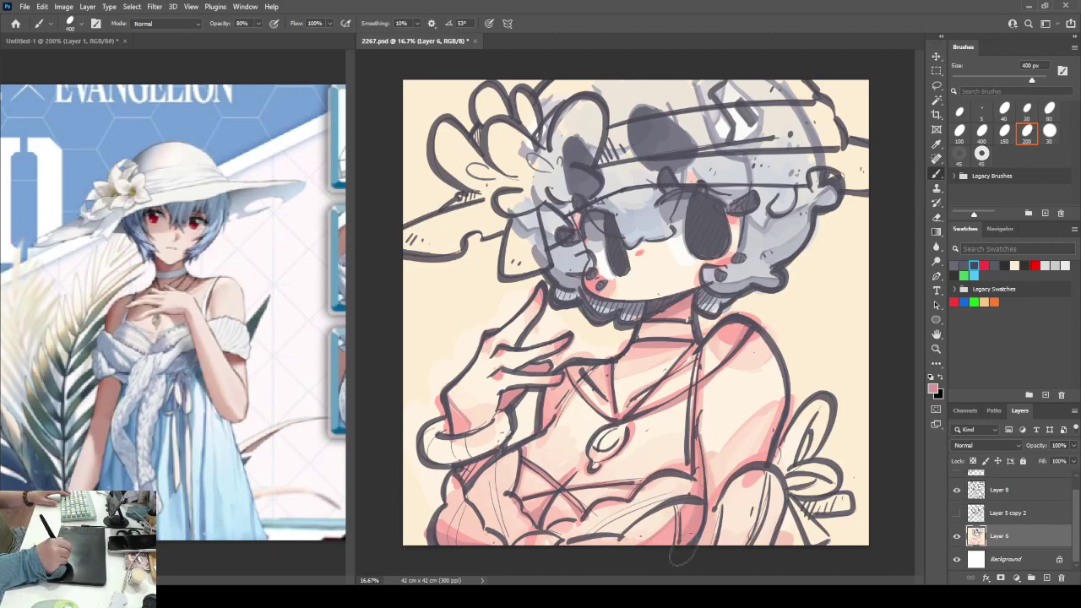
- Darken the sleeve top, outer arm, dress strap and the skin around the pendant with the dusky pink
{"action": "mouse_move", "coordinate": [710, 511]}
{"action": "left_mouse_down"}
{"action": "mouse_move", "coordinate": [701, 565]}
{"action": "mouse_move", "coordinate": [720, 474]}
{"action": "mouse_move", "coordinate": [719, 500]}
{"action": "mouse_move", "coordinate": [757, 456]}
{"action": "left_mouse_up"}
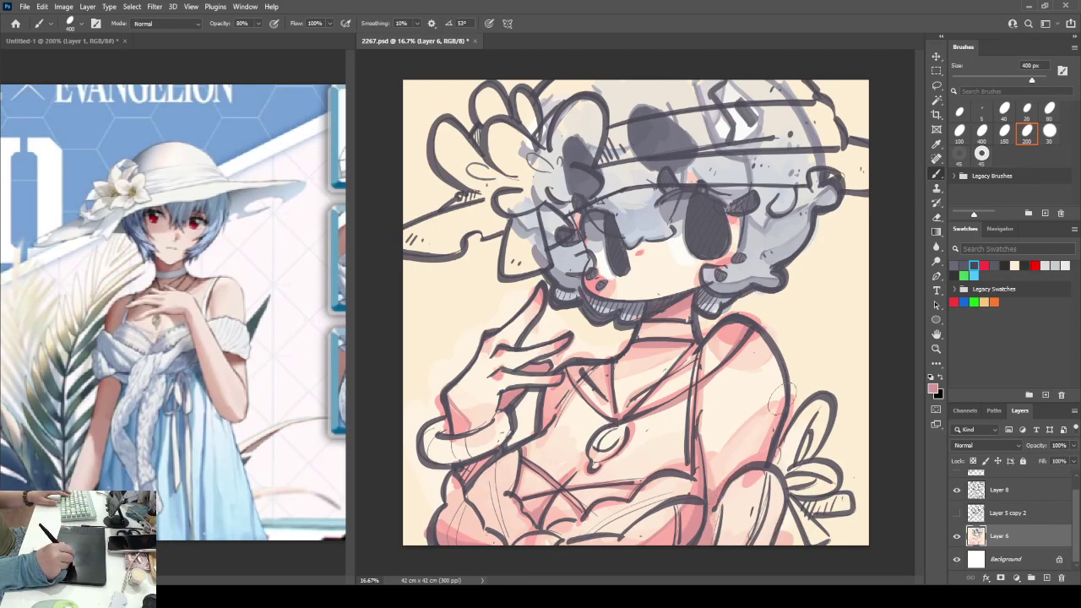
{"action": "left_click_drag", "start_coordinate": [776, 400], "coordinate": [765, 459]}
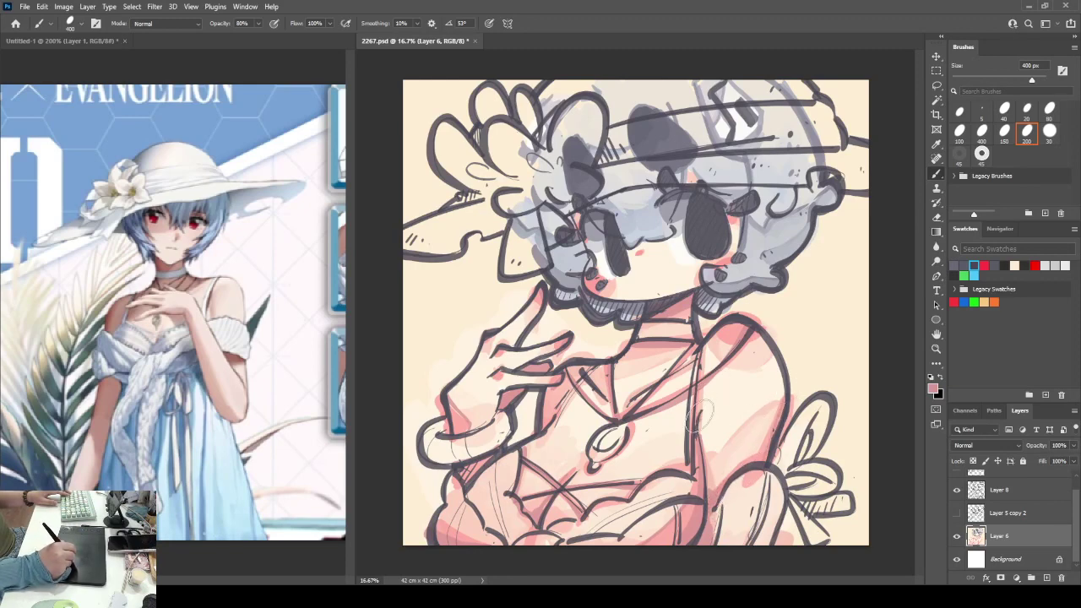
{"action": "left_click_drag", "start_coordinate": [703, 412], "coordinate": [696, 432]}
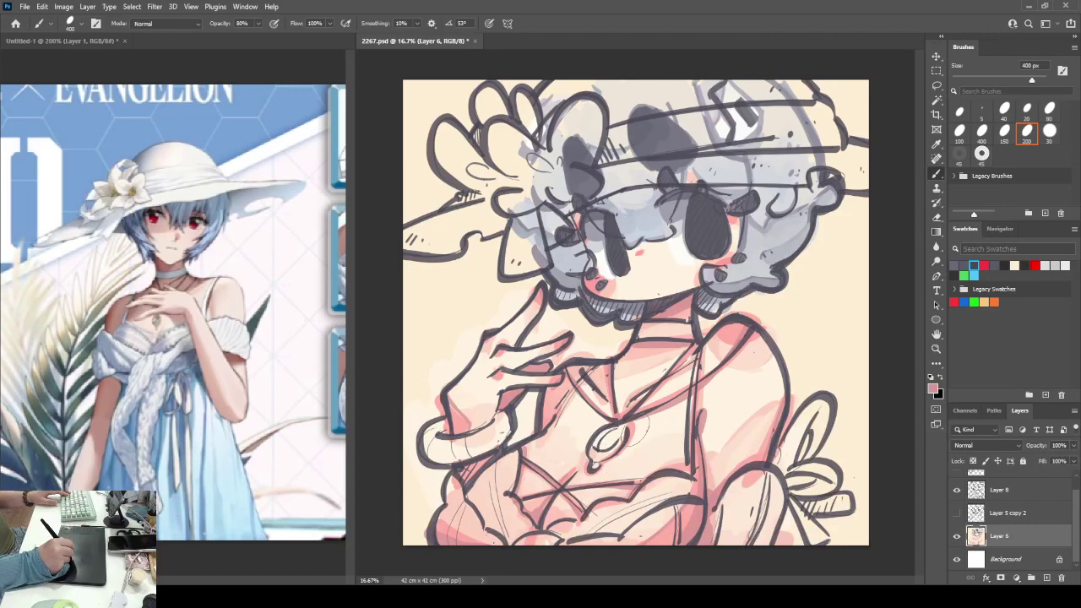
{"action": "left_click_drag", "start_coordinate": [624, 435], "coordinate": [640, 363]}
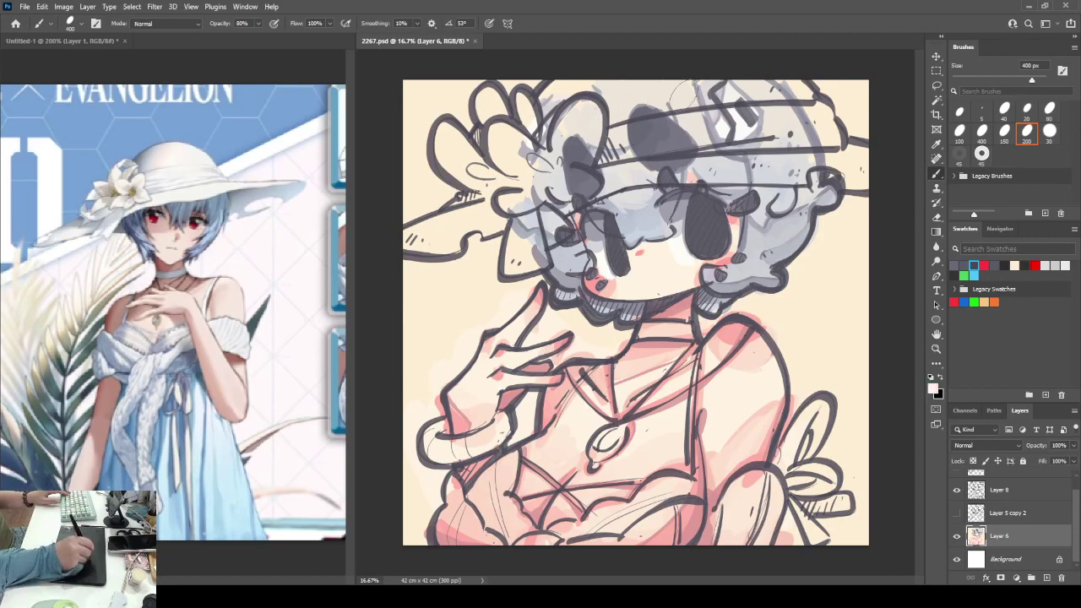
- Paint the sun hat's crown and brim white with a 700 px brush at 100% opacity
{"action": "key", "text": "0"}
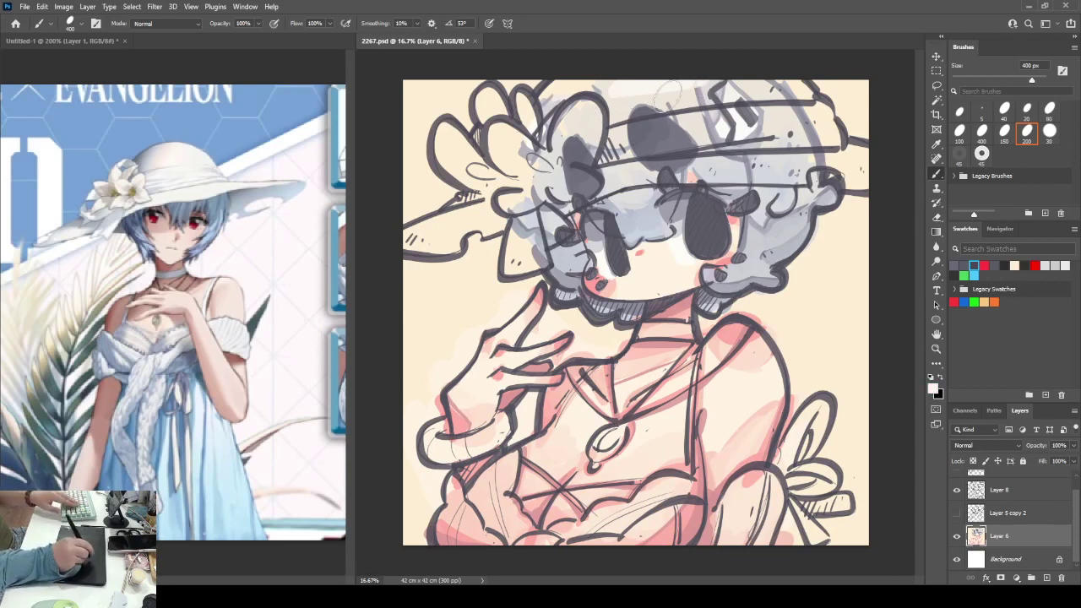
{"action": "key", "text": "bracketright"}
{"action": "key", "text": "bracketright"}
{"action": "key", "text": "bracketright"}
{"action": "mouse_move", "coordinate": [591, 97]}
{"action": "left_mouse_down"}
{"action": "mouse_move", "coordinate": [625, 105]}
{"action": "mouse_move", "coordinate": [640, 122]}
{"action": "mouse_move", "coordinate": [583, 126]}
{"action": "left_mouse_up"}
{"action": "mouse_move", "coordinate": [582, 194]}
{"action": "left_mouse_down"}
{"action": "mouse_move", "coordinate": [625, 177]}
{"action": "mouse_move", "coordinate": [574, 152]}
{"action": "mouse_move", "coordinate": [667, 135]}
{"action": "mouse_move", "coordinate": [625, 169]}
{"action": "mouse_move", "coordinate": [574, 186]}
{"action": "mouse_move", "coordinate": [667, 148]}
{"action": "mouse_move", "coordinate": [675, 168]}
{"action": "left_mouse_up"}
{"action": "mouse_move", "coordinate": [739, 144]}
{"action": "left_mouse_down"}
{"action": "mouse_move", "coordinate": [727, 173]}
{"action": "mouse_move", "coordinate": [845, 165]}
{"action": "mouse_move", "coordinate": [831, 144]}
{"action": "mouse_move", "coordinate": [768, 156]}
{"action": "mouse_move", "coordinate": [804, 156]}
{"action": "mouse_move", "coordinate": [794, 152]}
{"action": "mouse_move", "coordinate": [796, 127]}
{"action": "mouse_move", "coordinate": [737, 91]}
{"action": "mouse_move", "coordinate": [740, 69]}
{"action": "mouse_move", "coordinate": [771, 70]}
{"action": "mouse_move", "coordinate": [823, 132]}
{"action": "left_mouse_up"}
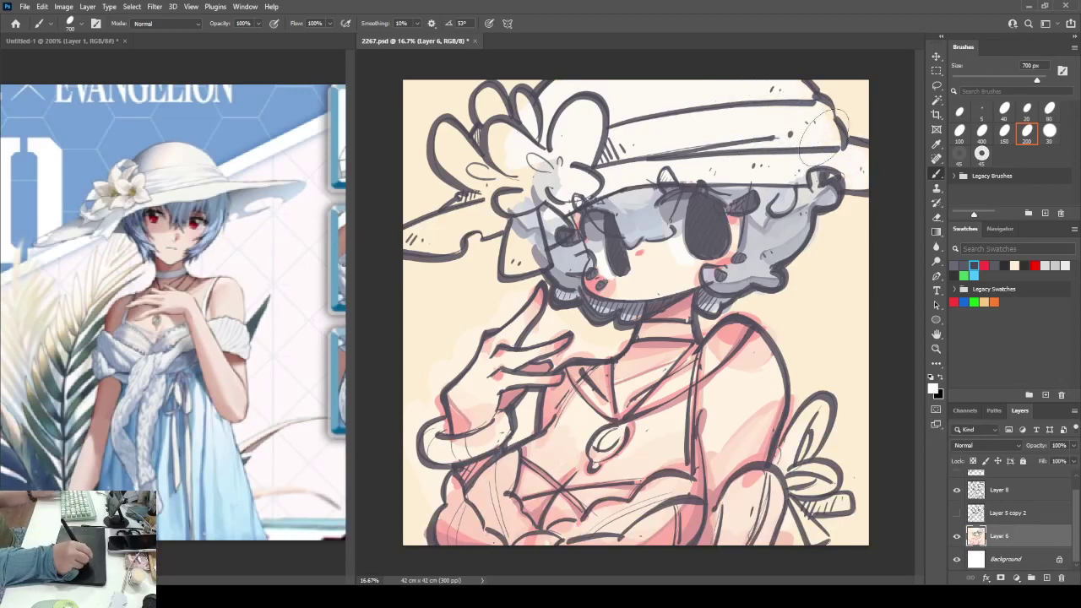
- Fill the hat flower, dress ruffles, sleeve, bow and bracelet with white, undoing the last stray stroke
{"action": "mouse_move", "coordinate": [525, 165]}
{"action": "left_mouse_down"}
{"action": "mouse_move", "coordinate": [527, 198]}
{"action": "mouse_move", "coordinate": [540, 173]}
{"action": "mouse_move", "coordinate": [497, 164]}
{"action": "mouse_move", "coordinate": [481, 101]}
{"action": "mouse_move", "coordinate": [468, 148]}
{"action": "mouse_move", "coordinate": [488, 177]}
{"action": "mouse_move", "coordinate": [472, 181]}
{"action": "mouse_move", "coordinate": [505, 198]}
{"action": "mouse_move", "coordinate": [422, 233]}
{"action": "mouse_move", "coordinate": [493, 215]}
{"action": "mouse_move", "coordinate": [503, 272]}
{"action": "mouse_move", "coordinate": [528, 251]}
{"action": "mouse_move", "coordinate": [537, 259]}
{"action": "mouse_move", "coordinate": [532, 211]}
{"action": "mouse_move", "coordinate": [547, 245]}
{"action": "mouse_move", "coordinate": [542, 213]}
{"action": "left_mouse_up"}
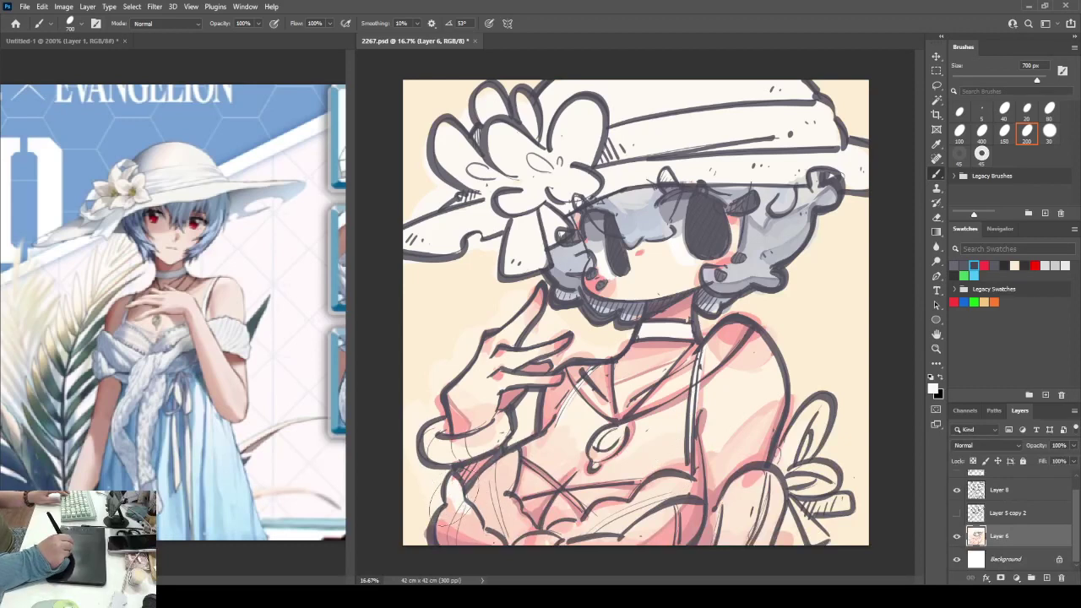
{"action": "mouse_move", "coordinate": [458, 513]}
{"action": "left_mouse_down"}
{"action": "mouse_move", "coordinate": [492, 543]}
{"action": "mouse_move", "coordinate": [513, 525]}
{"action": "mouse_move", "coordinate": [540, 558]}
{"action": "mouse_move", "coordinate": [647, 543]}
{"action": "mouse_move", "coordinate": [543, 558]}
{"action": "mouse_move", "coordinate": [664, 507]}
{"action": "mouse_move", "coordinate": [676, 528]}
{"action": "mouse_move", "coordinate": [700, 437]}
{"action": "mouse_move", "coordinate": [733, 527]}
{"action": "mouse_move", "coordinate": [726, 507]}
{"action": "mouse_move", "coordinate": [764, 498]}
{"action": "mouse_move", "coordinate": [786, 460]}
{"action": "mouse_move", "coordinate": [815, 468]}
{"action": "mouse_move", "coordinate": [831, 529]}
{"action": "left_mouse_up"}
{"action": "mouse_move", "coordinate": [422, 467]}
{"action": "left_mouse_down"}
{"action": "mouse_move", "coordinate": [414, 441]}
{"action": "mouse_move", "coordinate": [432, 429]}
{"action": "mouse_move", "coordinate": [500, 433]}
{"action": "left_mouse_up"}
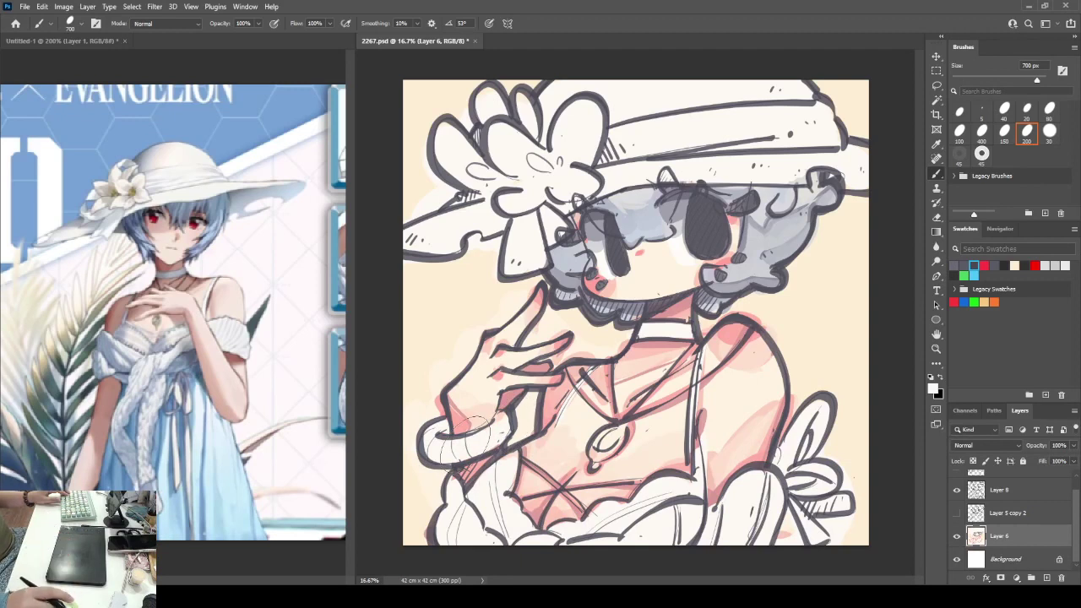
{"action": "key", "text": "ctrl+z"}
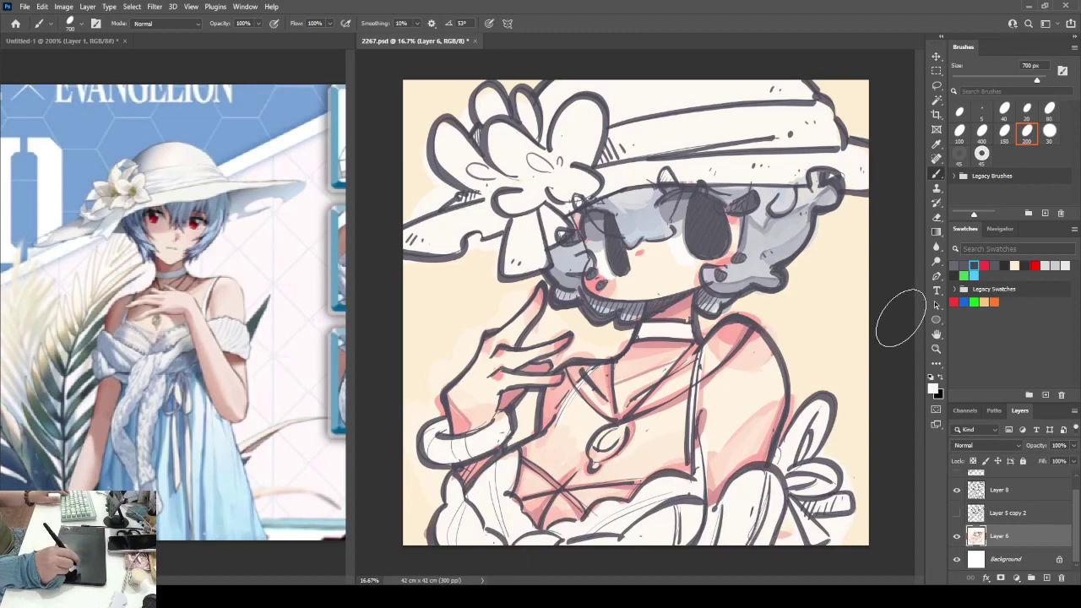
- Pick a muted grey-blue and paint shadow patches on the sun hat's brim and crown with the 700 px brush
{"action": "left_click", "coordinate": [933, 389]}
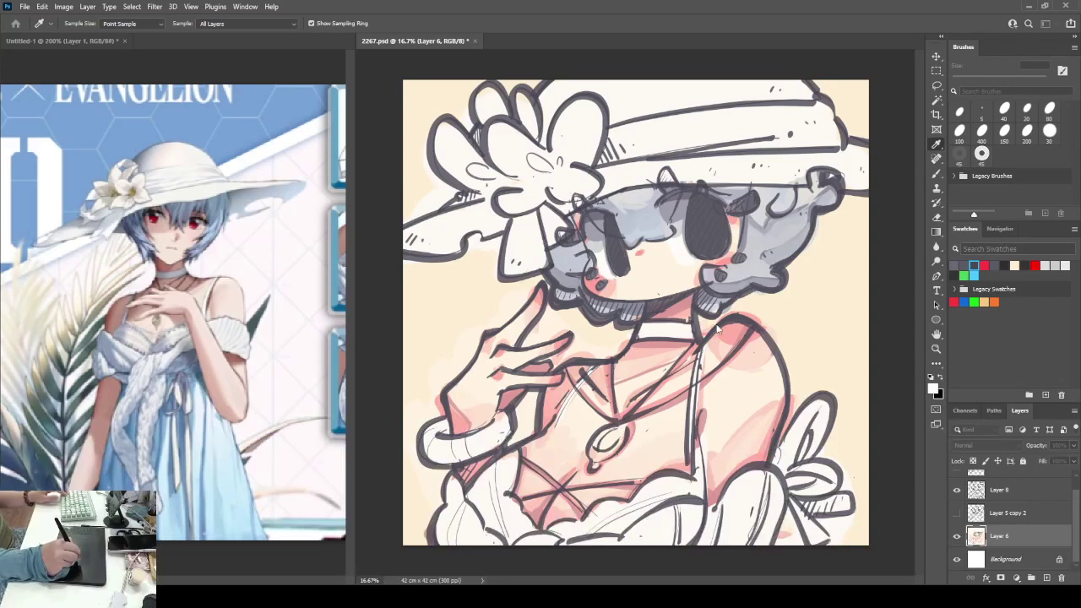
{"action": "left_click", "coordinate": [689, 317]}
{"action": "mouse_move", "coordinate": [506, 211]}
{"action": "left_mouse_down"}
{"action": "mouse_move", "coordinate": [478, 218]}
{"action": "mouse_move", "coordinate": [483, 207]}
{"action": "left_mouse_up"}
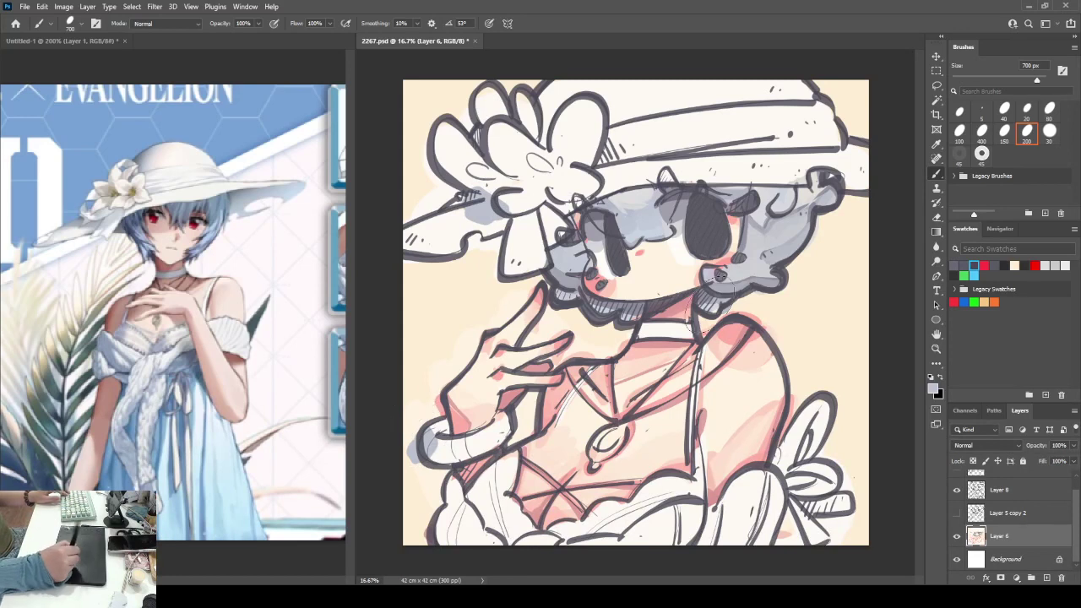
{"action": "left_click_drag", "start_coordinate": [775, 167], "coordinate": [876, 169]}
{"action": "mouse_move", "coordinate": [680, 88]}
{"action": "left_mouse_down"}
{"action": "mouse_move", "coordinate": [776, 93]}
{"action": "mouse_move", "coordinate": [705, 126]}
{"action": "left_mouse_up"}
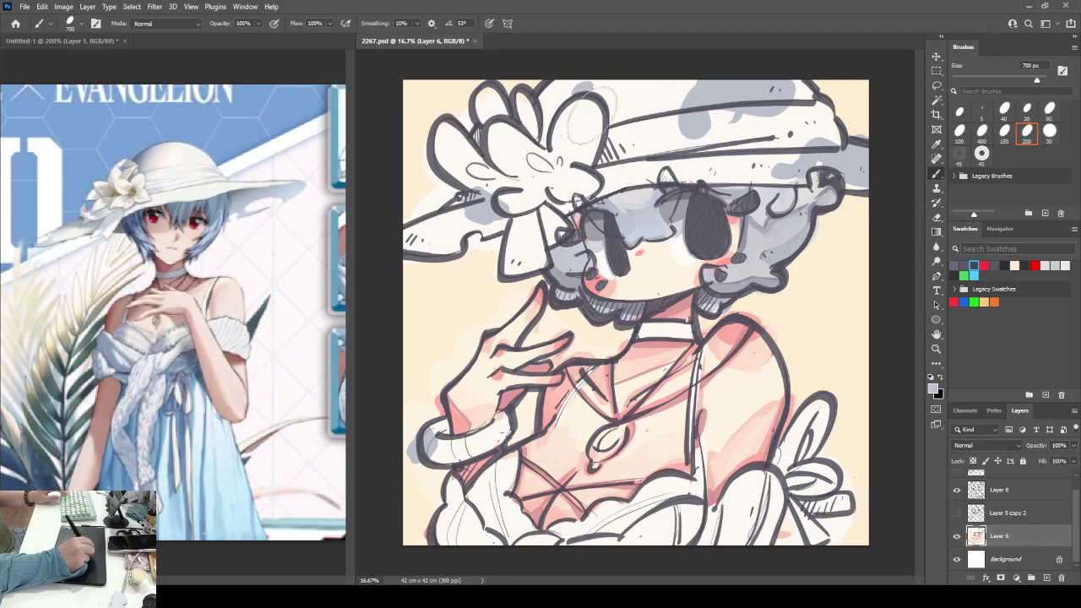
- Add grey-blue shadow patches to the bracelet, bust ruffles, sleeve, bow and choker
{"action": "mouse_move", "coordinate": [489, 417]}
{"action": "left_mouse_down"}
{"action": "mouse_move", "coordinate": [450, 529]}
{"action": "mouse_move", "coordinate": [430, 518]}
{"action": "mouse_move", "coordinate": [435, 537]}
{"action": "mouse_move", "coordinate": [483, 547]}
{"action": "left_mouse_up"}
{"action": "mouse_move", "coordinate": [618, 557]}
{"action": "left_mouse_down"}
{"action": "mouse_move", "coordinate": [755, 525]}
{"action": "mouse_move", "coordinate": [823, 429]}
{"action": "left_mouse_up"}
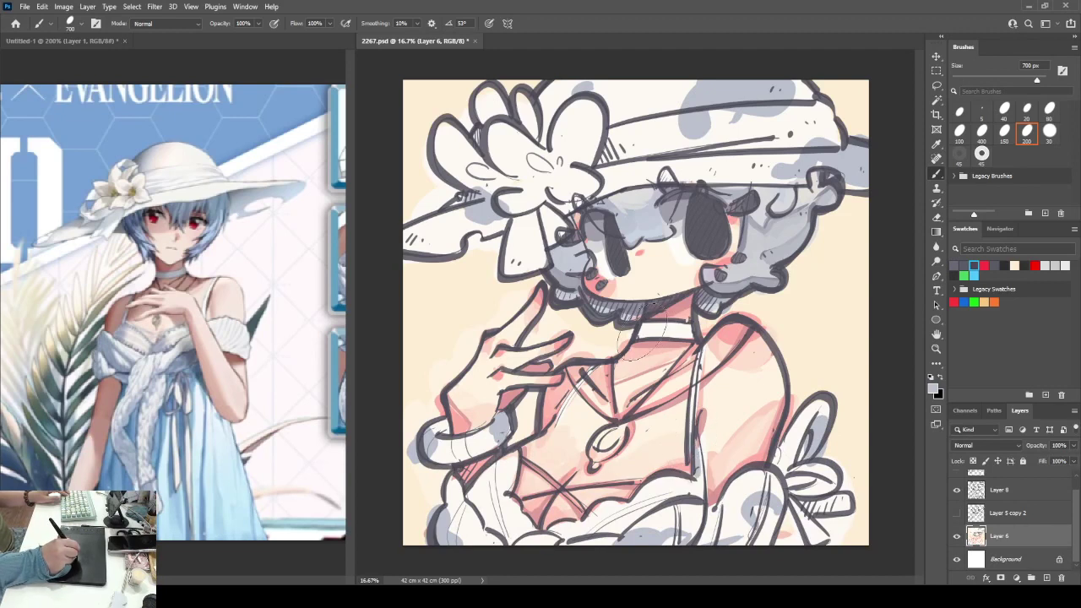
{"action": "left_click_drag", "start_coordinate": [644, 341], "coordinate": [663, 330]}
- Lower the brush opacity to 80% and blend a lighter sampled grey over the hat's crown, brim and flower shadow
{"action": "key", "text": "8"}
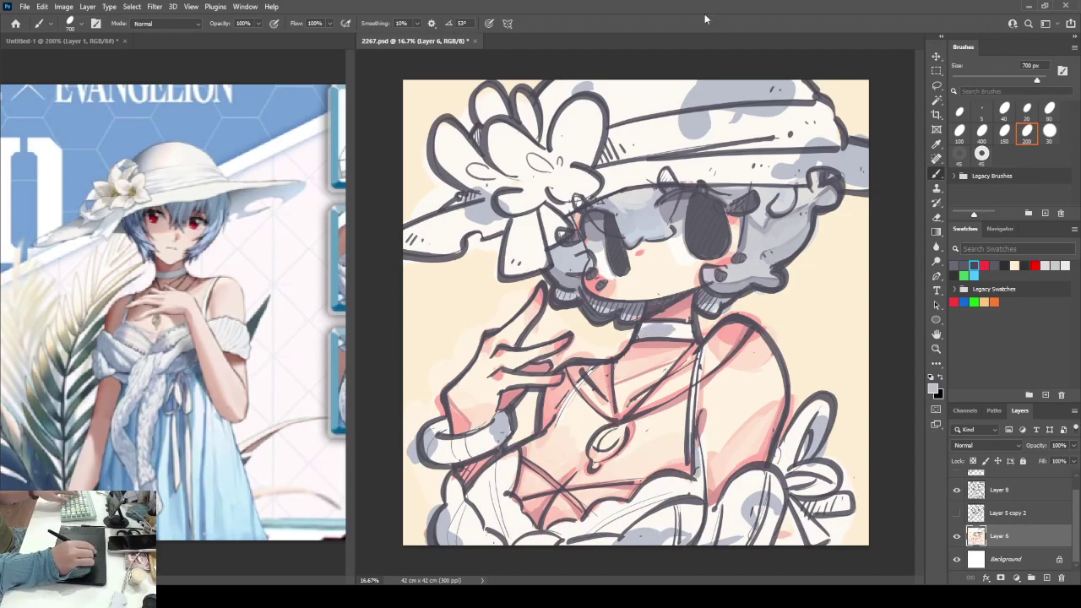
{"action": "left_click", "coordinate": [721, 133], "text": "alt"}
{"action": "mouse_move", "coordinate": [726, 140]}
{"action": "left_mouse_down"}
{"action": "mouse_move", "coordinate": [764, 139]}
{"action": "mouse_move", "coordinate": [737, 127]}
{"action": "mouse_move", "coordinate": [748, 99]}
{"action": "mouse_move", "coordinate": [779, 138]}
{"action": "left_mouse_up"}
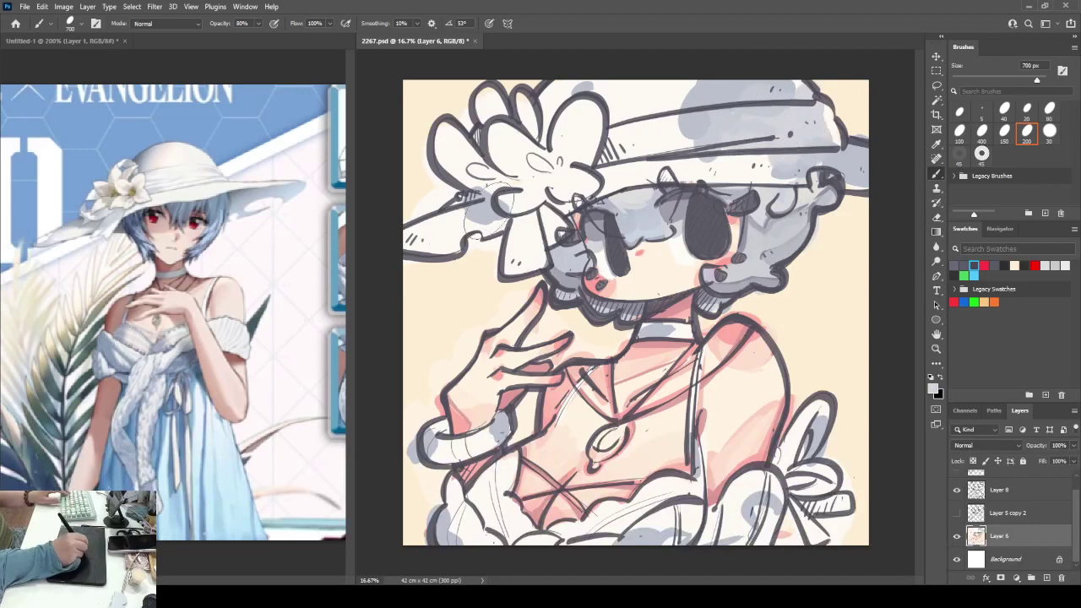
{"action": "mouse_move", "coordinate": [468, 207]}
{"action": "left_mouse_down"}
{"action": "mouse_move", "coordinate": [477, 233]}
{"action": "mouse_move", "coordinate": [452, 217]}
{"action": "mouse_move", "coordinate": [431, 224]}
{"action": "mouse_move", "coordinate": [473, 228]}
{"action": "left_mouse_up"}
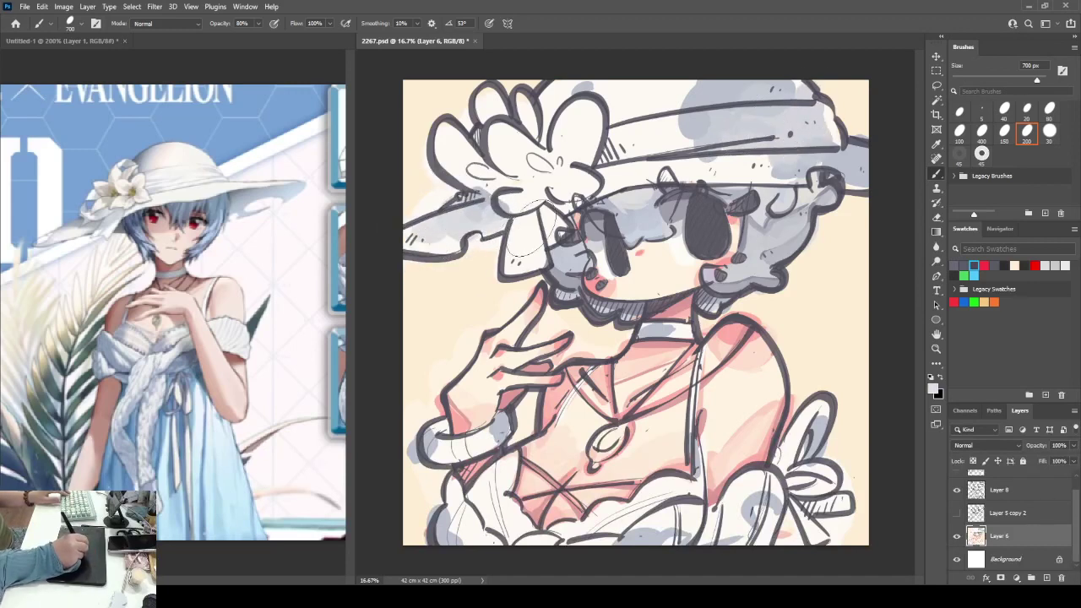
{"action": "mouse_move", "coordinate": [572, 187]}
{"action": "left_mouse_down"}
{"action": "mouse_move", "coordinate": [553, 215]}
{"action": "mouse_move", "coordinate": [559, 230]}
{"action": "left_mouse_up"}
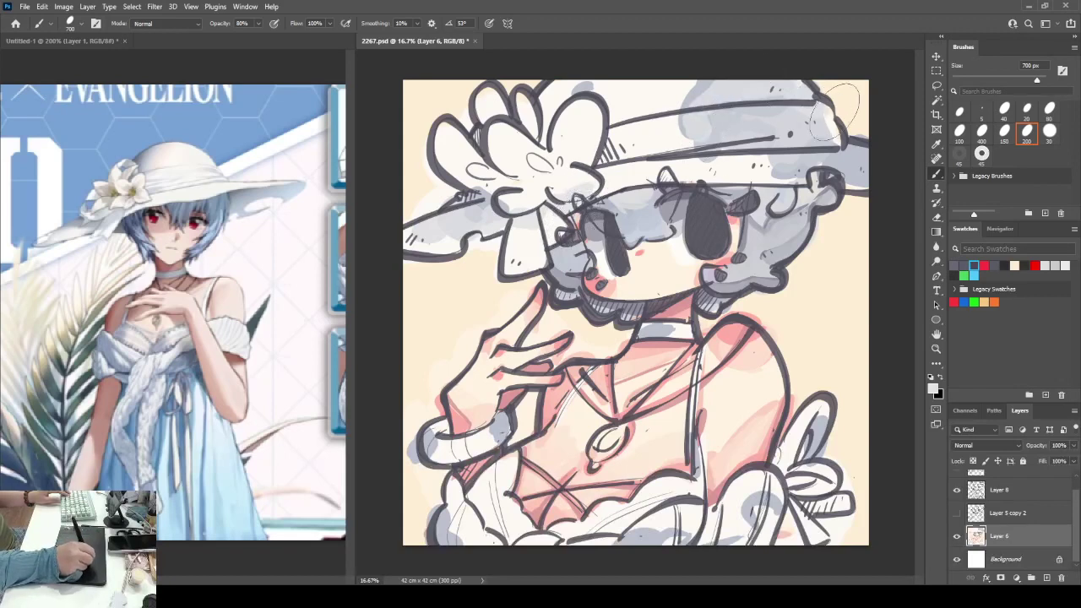
- Soften the shadows on the bow, sleeve and bust ruffles with pale greys sampled from the painting
{"action": "left_click", "coordinate": [726, 164], "text": "alt"}
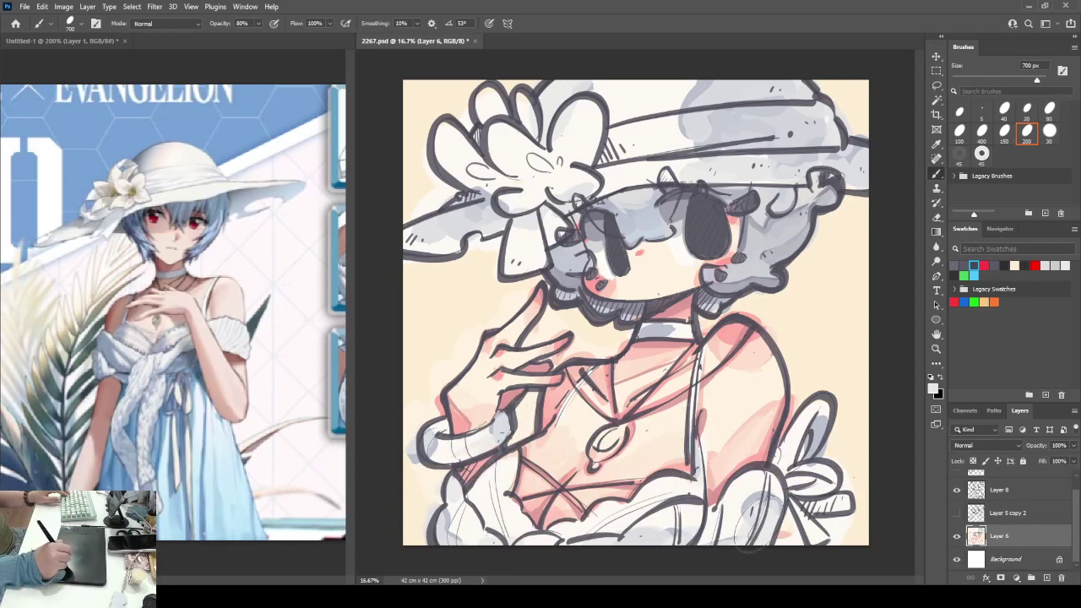
{"action": "mouse_move", "coordinate": [823, 477]}
{"action": "left_mouse_down"}
{"action": "mouse_move", "coordinate": [813, 430]}
{"action": "mouse_move", "coordinate": [838, 422]}
{"action": "left_mouse_up"}
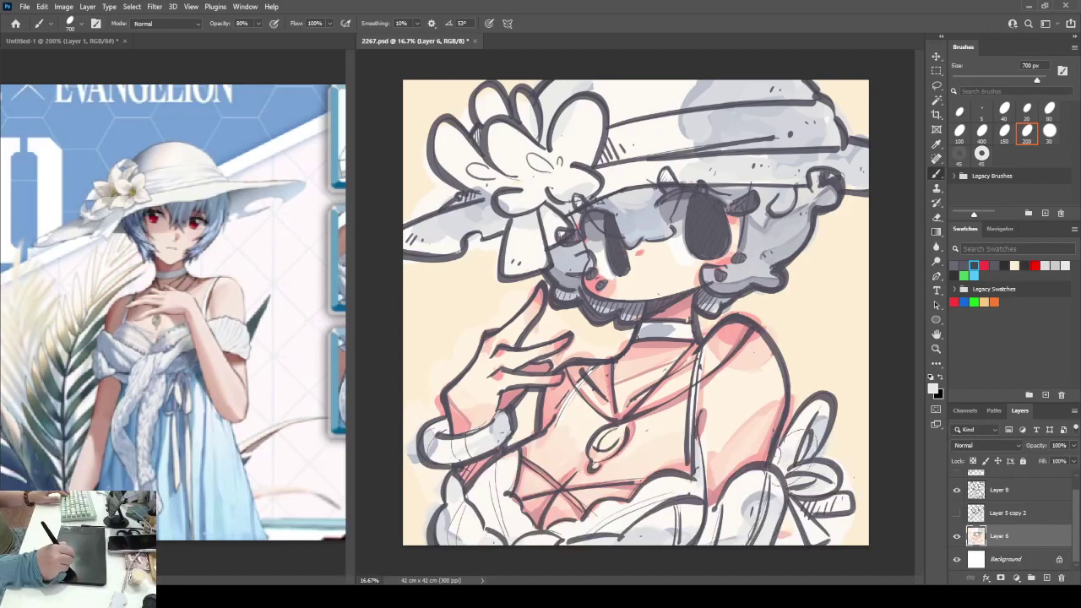
{"action": "left_click", "coordinate": [448, 516], "text": "alt"}
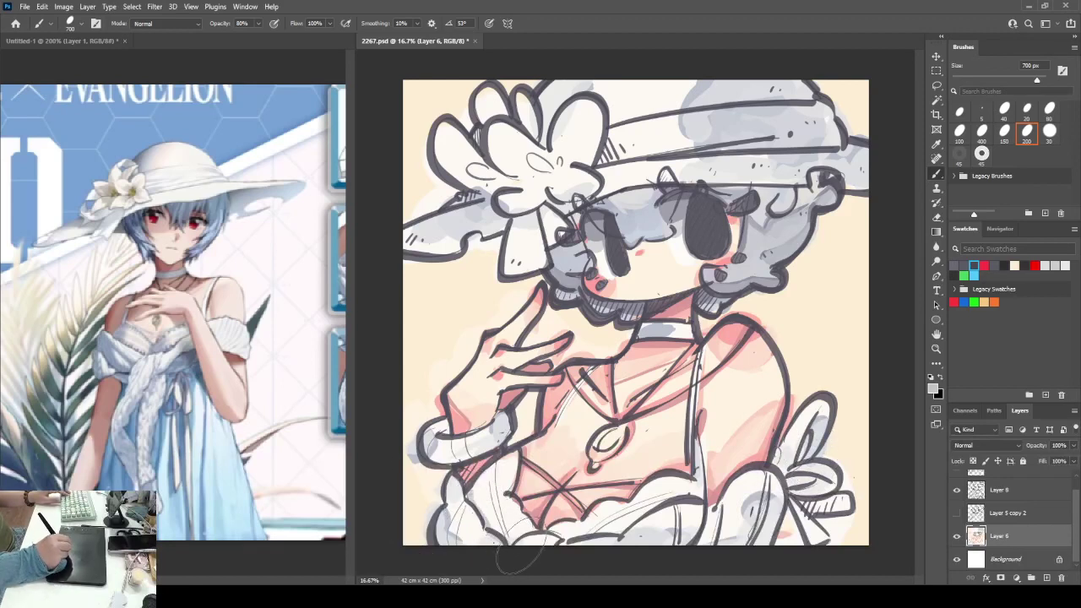
{"action": "mouse_move", "coordinate": [534, 553]}
{"action": "left_mouse_down"}
{"action": "mouse_move", "coordinate": [570, 539]}
{"action": "mouse_move", "coordinate": [547, 535]}
{"action": "mouse_move", "coordinate": [623, 477]}
{"action": "left_mouse_up"}
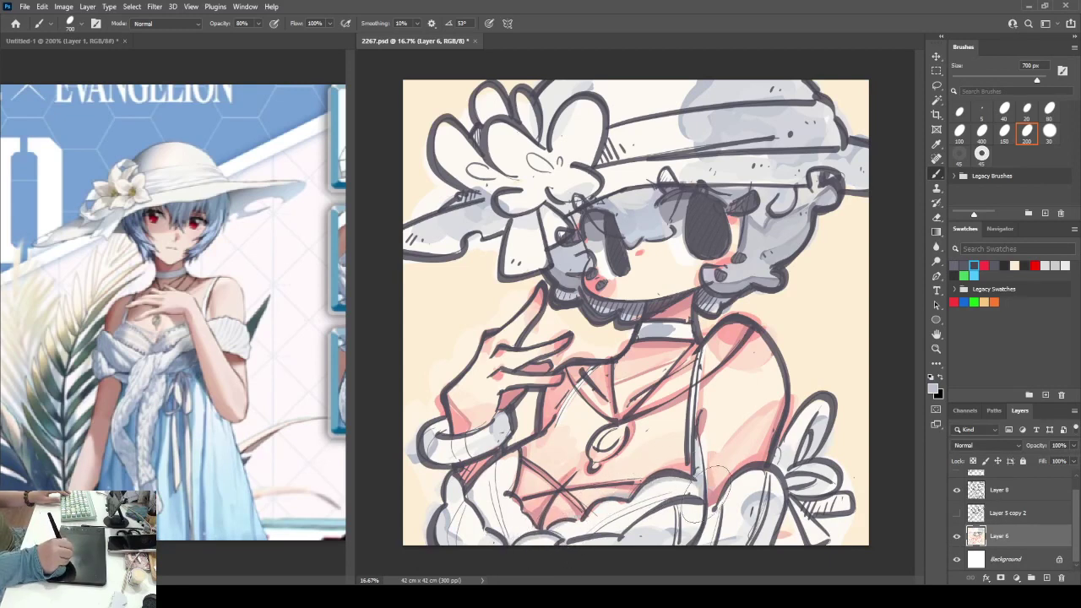
- Shade the bracelet, both dress straps and the choker with the soft grey-blue
{"action": "left_click_drag", "start_coordinate": [583, 450], "coordinate": [498, 469]}
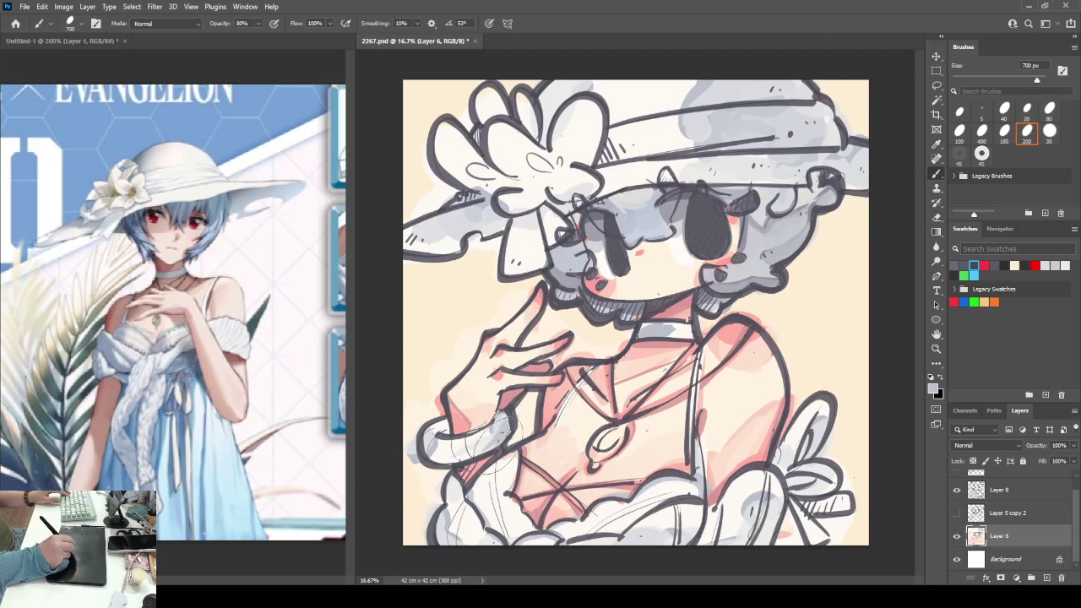
{"action": "left_click_drag", "start_coordinate": [473, 456], "coordinate": [528, 363]}
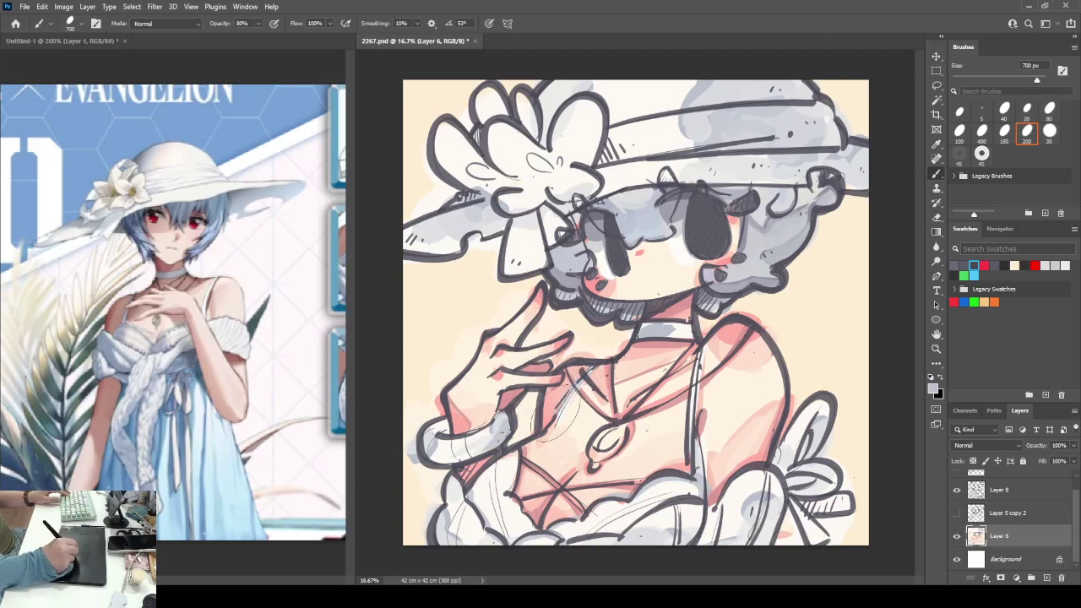
{"action": "left_click_drag", "start_coordinate": [568, 414], "coordinate": [592, 357]}
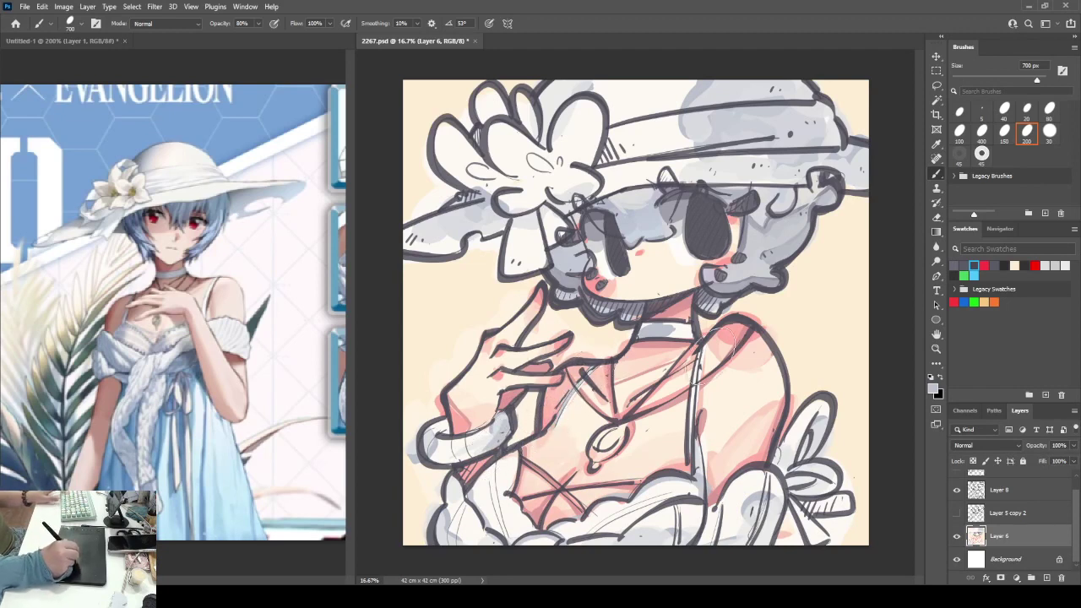
{"action": "left_click_drag", "start_coordinate": [686, 384], "coordinate": [713, 342]}
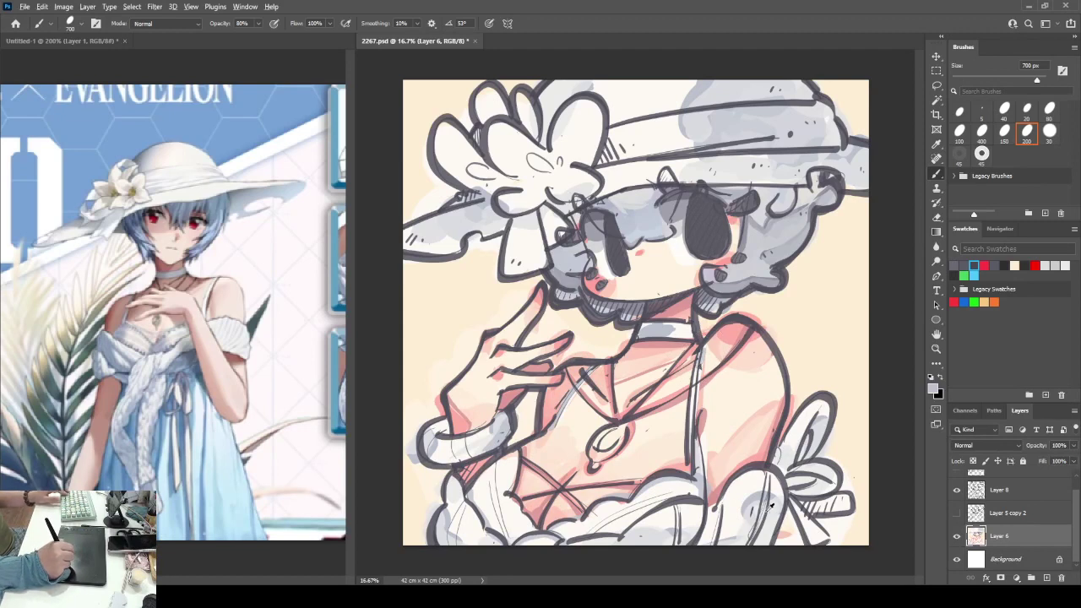
{"action": "left_click_drag", "start_coordinate": [644, 331], "coordinate": [661, 329]}
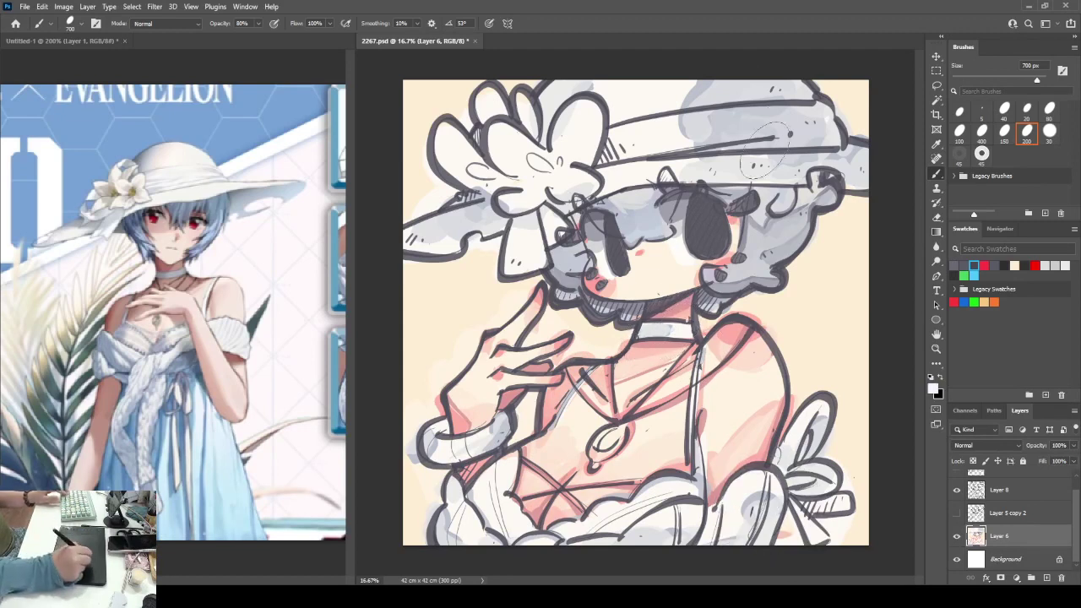
- Show the Navigator, pick a bluer light tint and glaze it over the shadows of the hat's brim and crown
{"action": "left_click", "coordinate": [1001, 229]}
{"action": "key", "text": "i"}
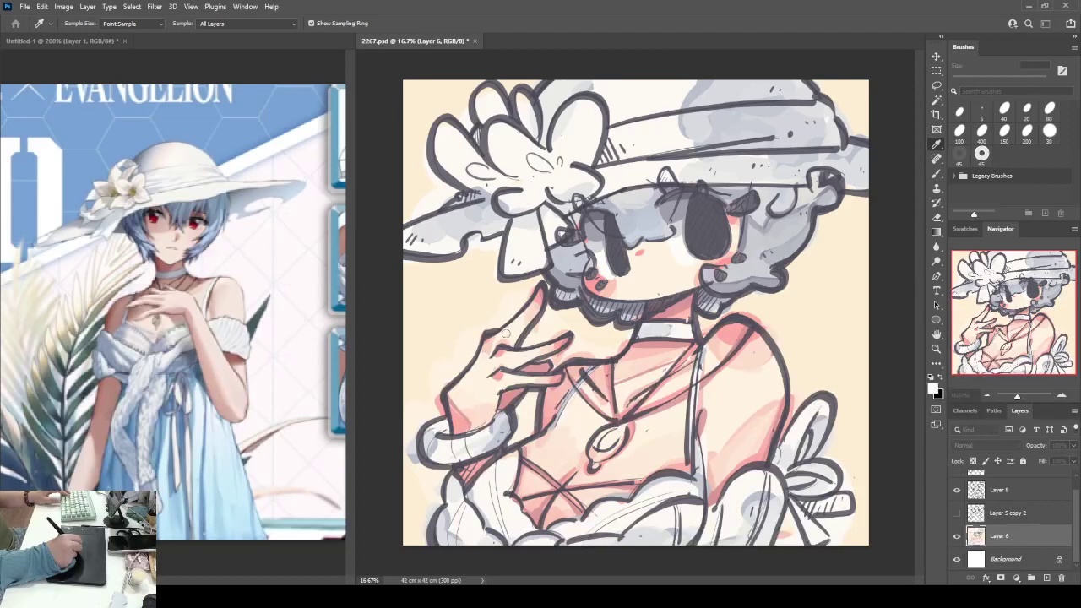
{"action": "key", "text": "b"}
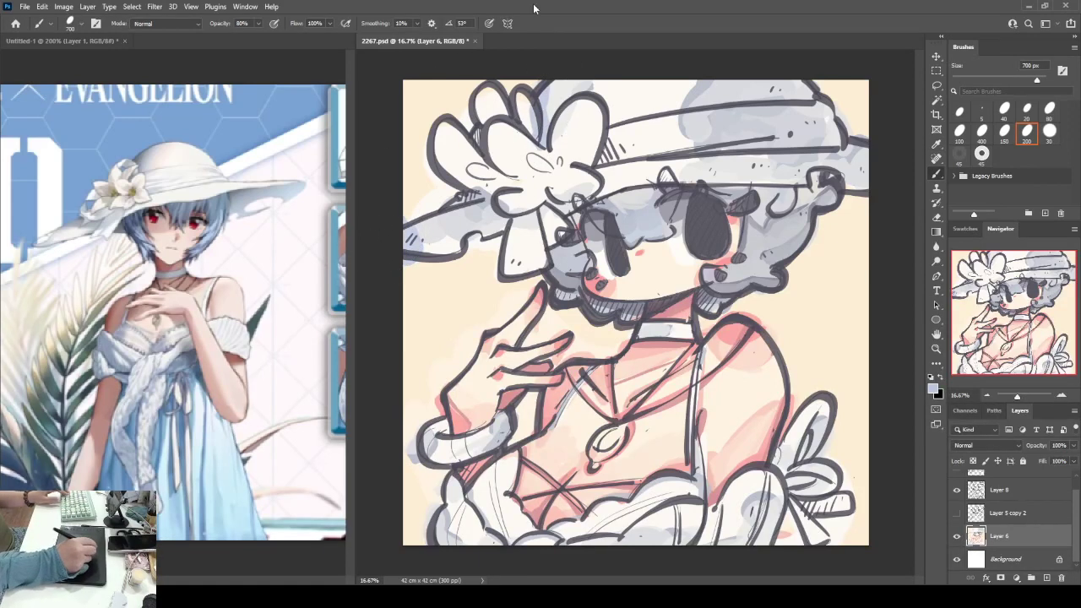
{"action": "left_click_drag", "start_coordinate": [843, 177], "coordinate": [859, 176]}
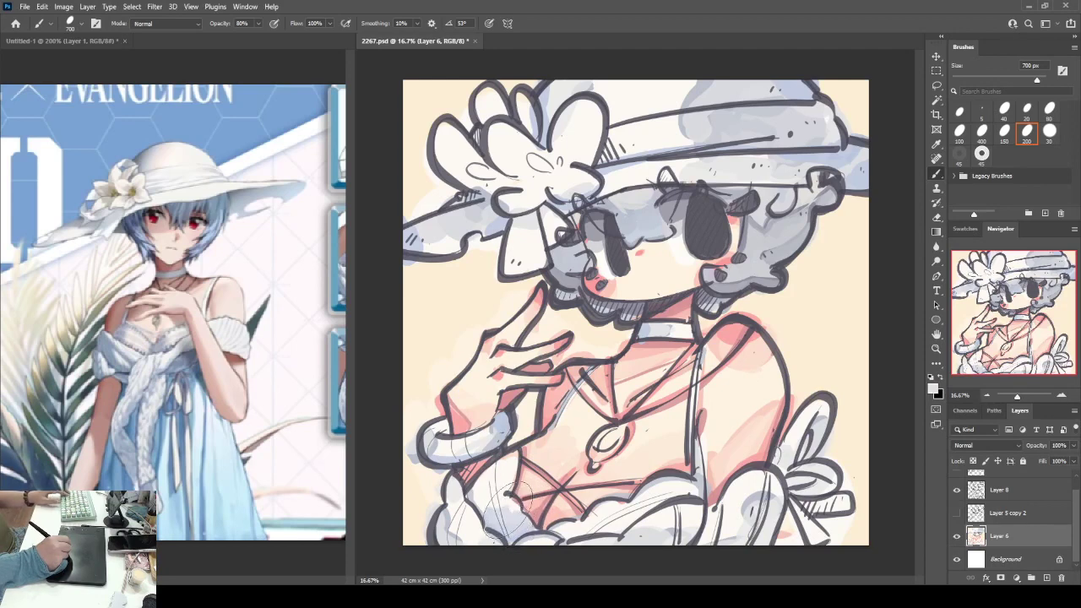
- Blend white and pale blue-grey tones across the bust ruffles below the bracelet and the bodice lacing
{"action": "left_click_drag", "start_coordinate": [479, 493], "coordinate": [456, 525]}
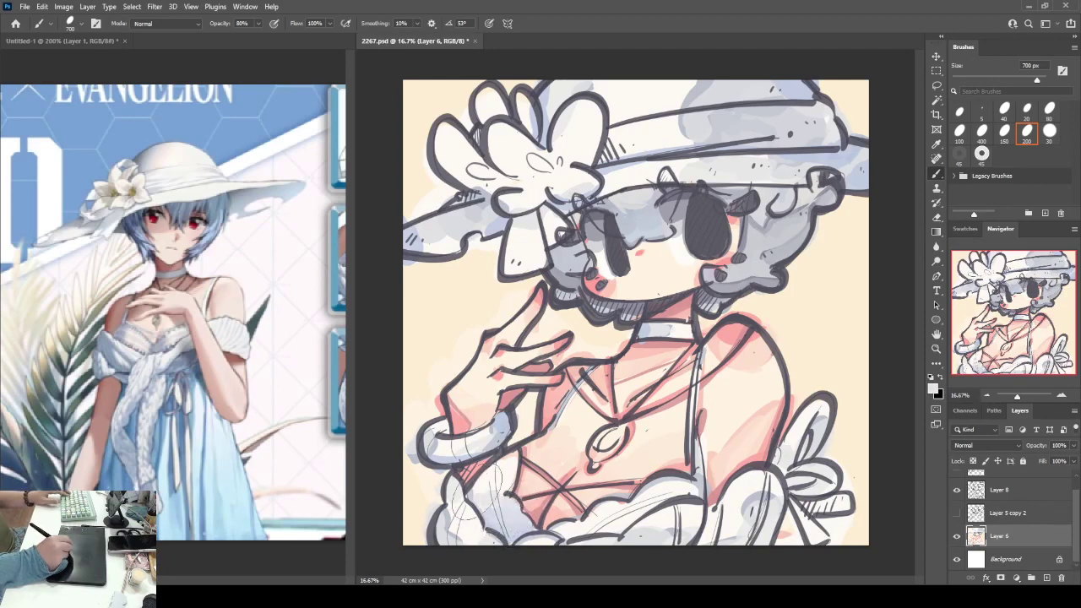
{"action": "left_click_drag", "start_coordinate": [494, 468], "coordinate": [508, 492]}
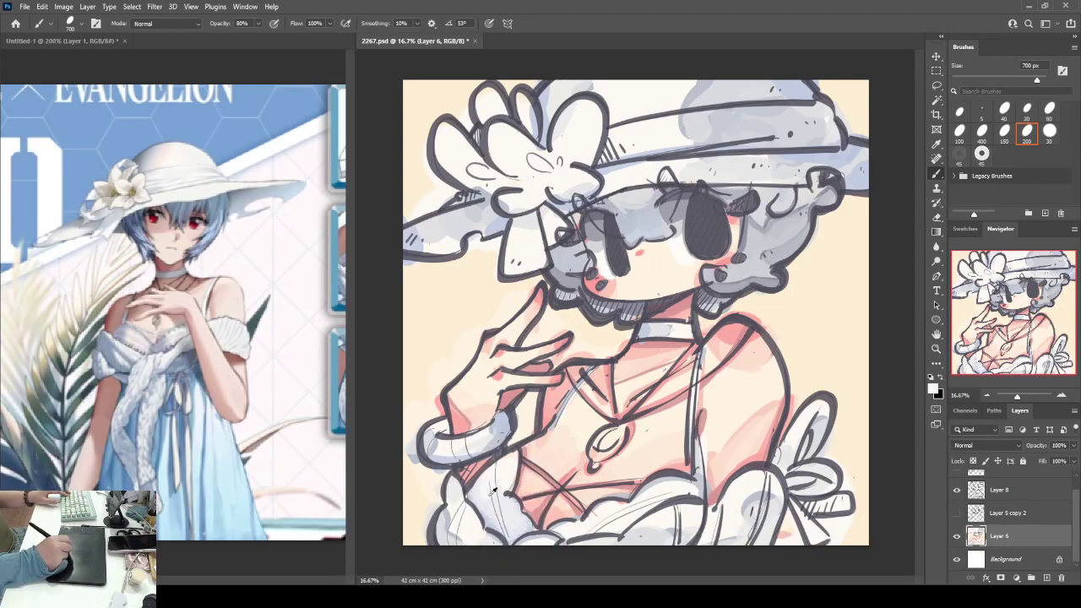
{"action": "left_click_drag", "start_coordinate": [507, 471], "coordinate": [460, 532]}
{"action": "left_click_drag", "start_coordinate": [514, 505], "coordinate": [526, 492]}
{"action": "left_click", "coordinate": [499, 524], "text": "alt"}
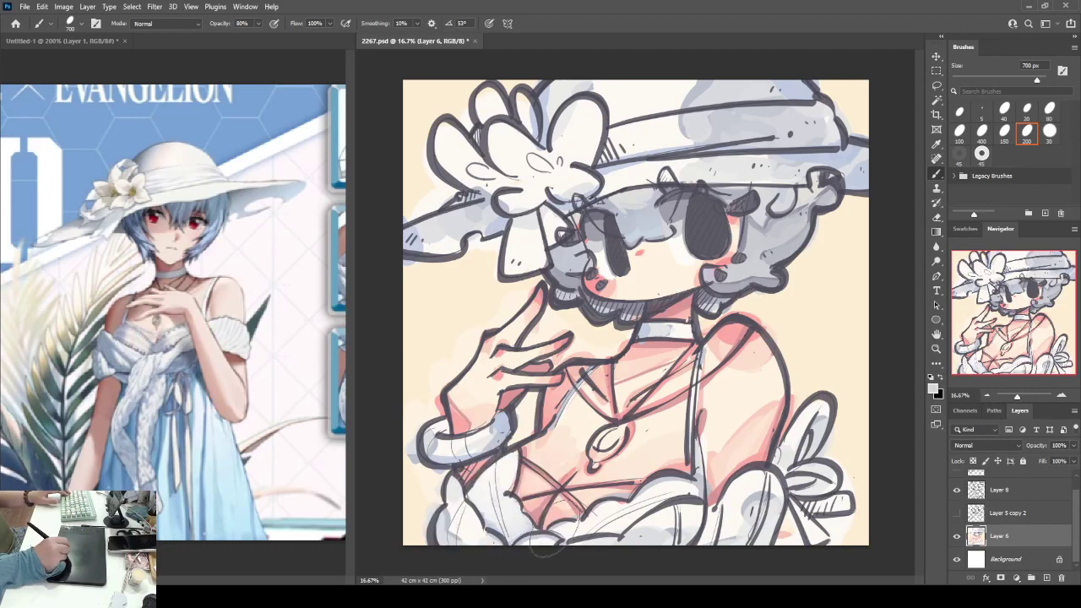
{"action": "left_click_drag", "start_coordinate": [581, 516], "coordinate": [564, 553]}
{"action": "left_click_drag", "start_coordinate": [604, 501], "coordinate": [586, 530]}
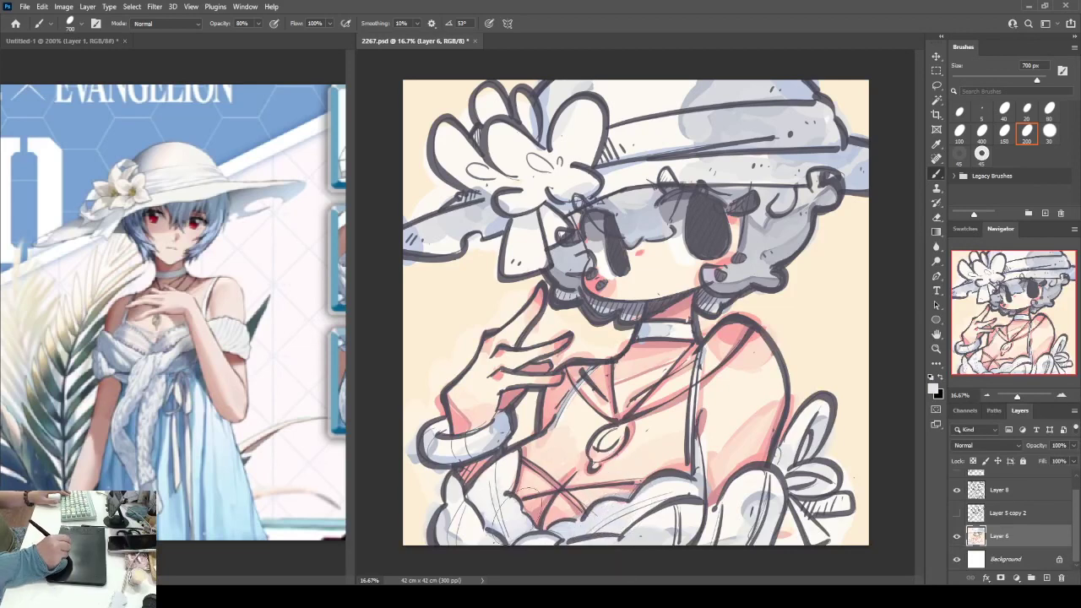
- Sample pale blue-greys from the ruffles and shade the lower ruffle edge and the puffed sleeve
{"action": "left_click", "coordinate": [534, 522], "text": "alt"}
{"action": "left_click", "coordinate": [536, 524], "text": "alt"}
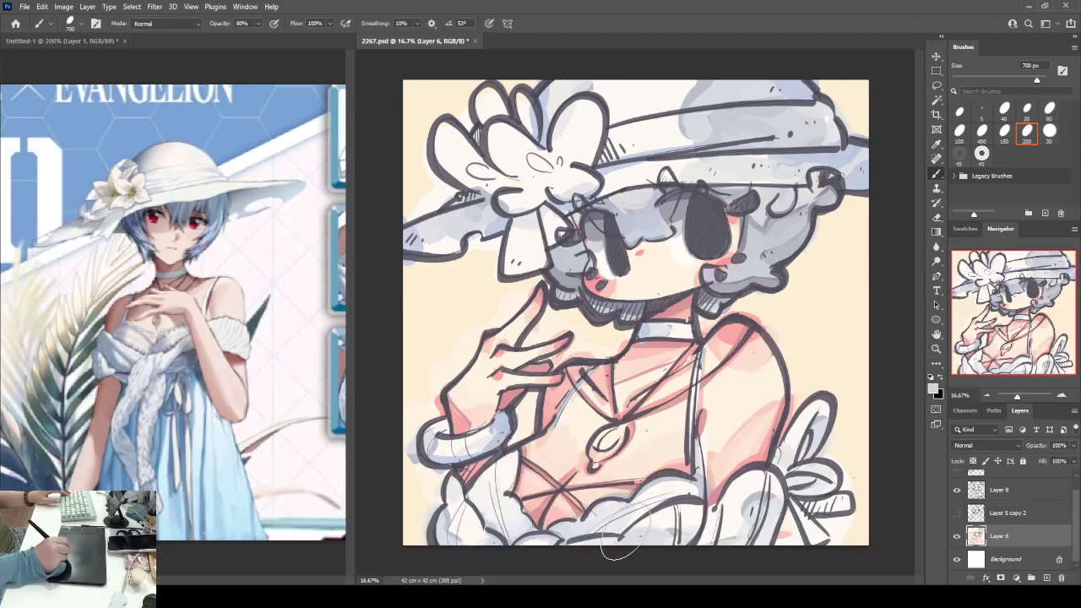
{"action": "mouse_move", "coordinate": [692, 519]}
{"action": "left_mouse_down"}
{"action": "mouse_move", "coordinate": [672, 566]}
{"action": "mouse_move", "coordinate": [689, 570]}
{"action": "left_mouse_up"}
{"action": "left_click_drag", "start_coordinate": [726, 496], "coordinate": [667, 574]}
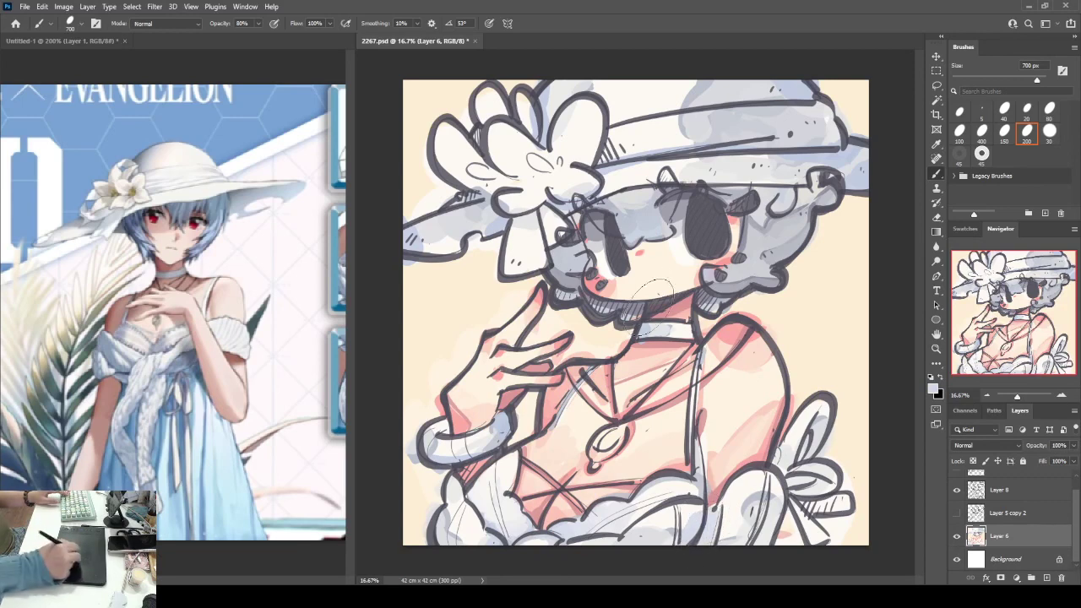
{"action": "mouse_move", "coordinate": [789, 460]}
{"action": "left_mouse_down"}
{"action": "mouse_move", "coordinate": [770, 496]}
{"action": "mouse_move", "coordinate": [774, 523]}
{"action": "mouse_move", "coordinate": [787, 521]}
{"action": "mouse_move", "coordinate": [760, 541]}
{"action": "left_mouse_up"}
- Tint the bow's loops and the hat crown beside the flower with a sampled pale lavender
{"action": "left_click", "coordinate": [493, 525], "text": "alt"}
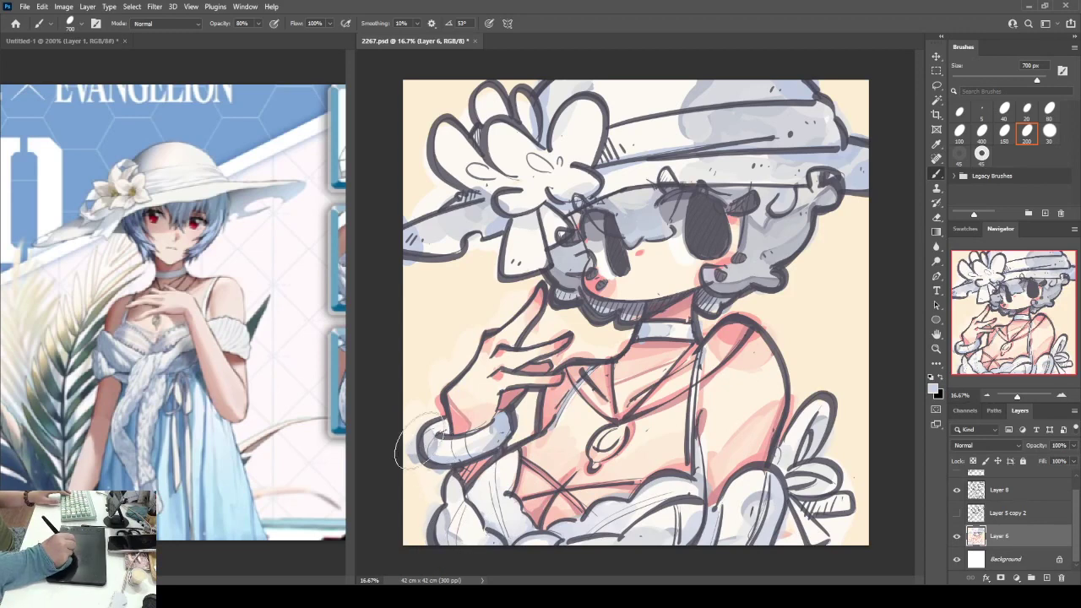
{"action": "mouse_move", "coordinate": [798, 471]}
{"action": "left_mouse_down"}
{"action": "mouse_move", "coordinate": [827, 517]}
{"action": "mouse_move", "coordinate": [819, 500]}
{"action": "left_mouse_up"}
{"action": "left_click_drag", "start_coordinate": [789, 430], "coordinate": [751, 480]}
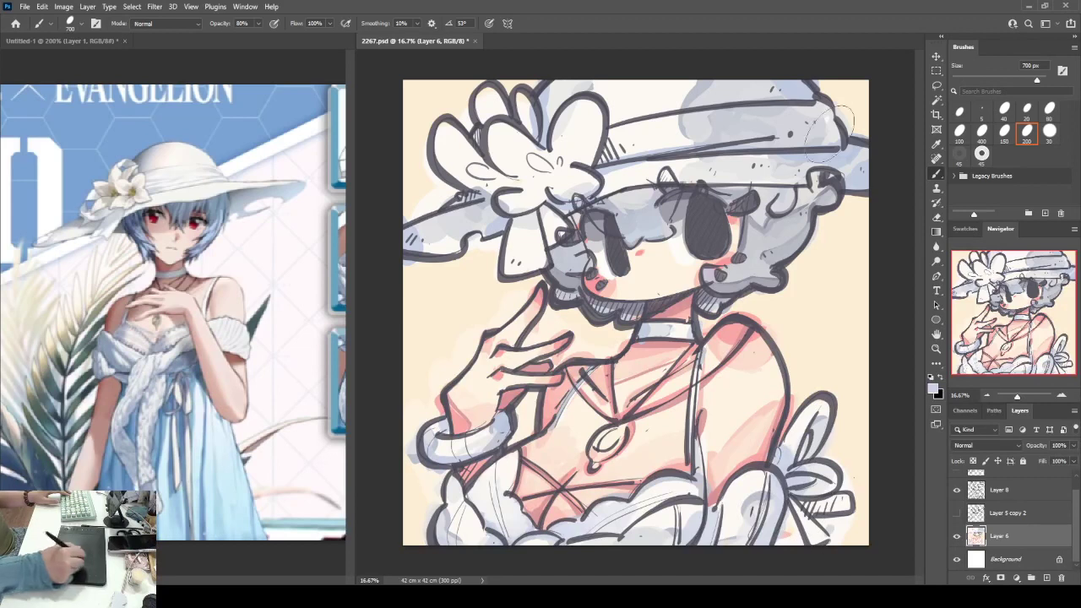
{"action": "mouse_move", "coordinate": [608, 97]}
{"action": "left_mouse_down"}
{"action": "mouse_move", "coordinate": [579, 144]}
{"action": "mouse_move", "coordinate": [606, 143]}
{"action": "left_mouse_up"}
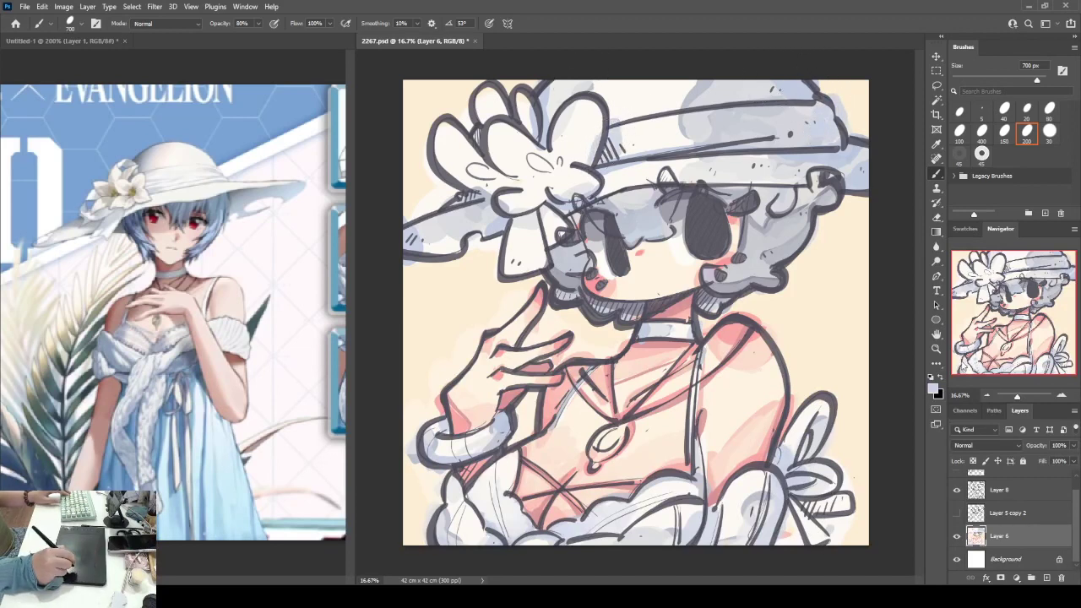
- Sample a lavender-grey from the hat and deepen the shading on the hat crown and the bow's loops and tail
{"action": "left_click", "coordinate": [809, 91], "text": "alt"}
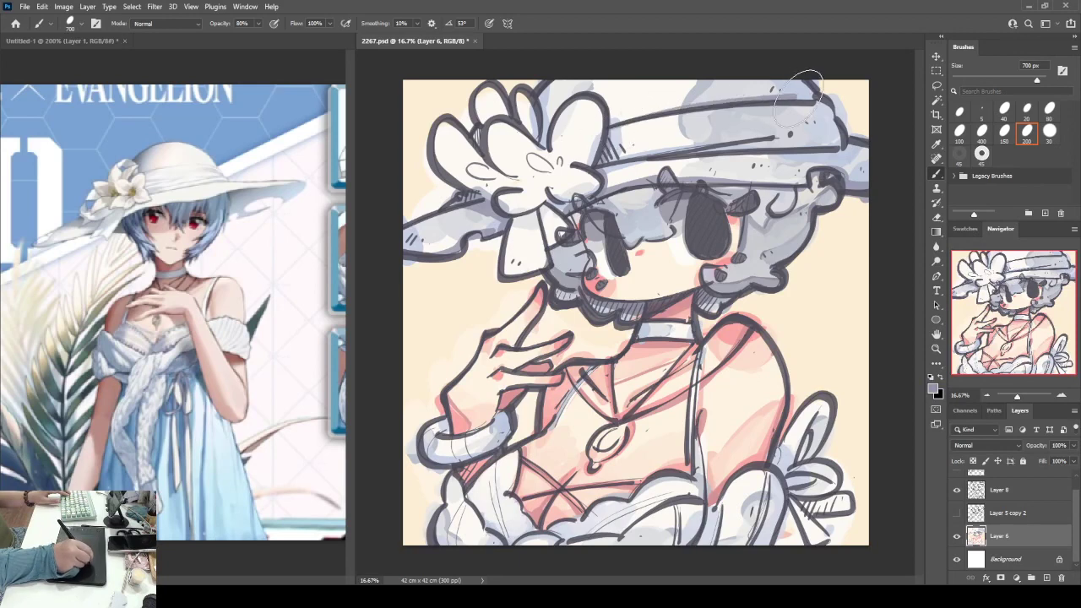
{"action": "left_click_drag", "start_coordinate": [799, 96], "coordinate": [743, 129]}
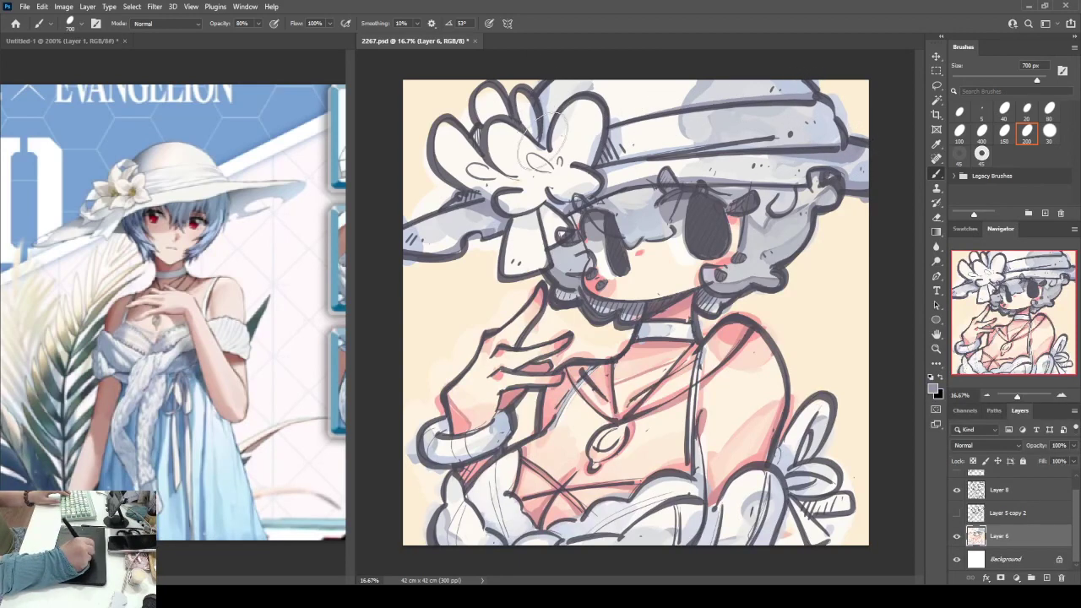
{"action": "mouse_move", "coordinate": [601, 118]}
{"action": "left_mouse_down"}
{"action": "mouse_move", "coordinate": [630, 103]}
{"action": "mouse_move", "coordinate": [648, 101]}
{"action": "mouse_move", "coordinate": [665, 135]}
{"action": "left_mouse_up"}
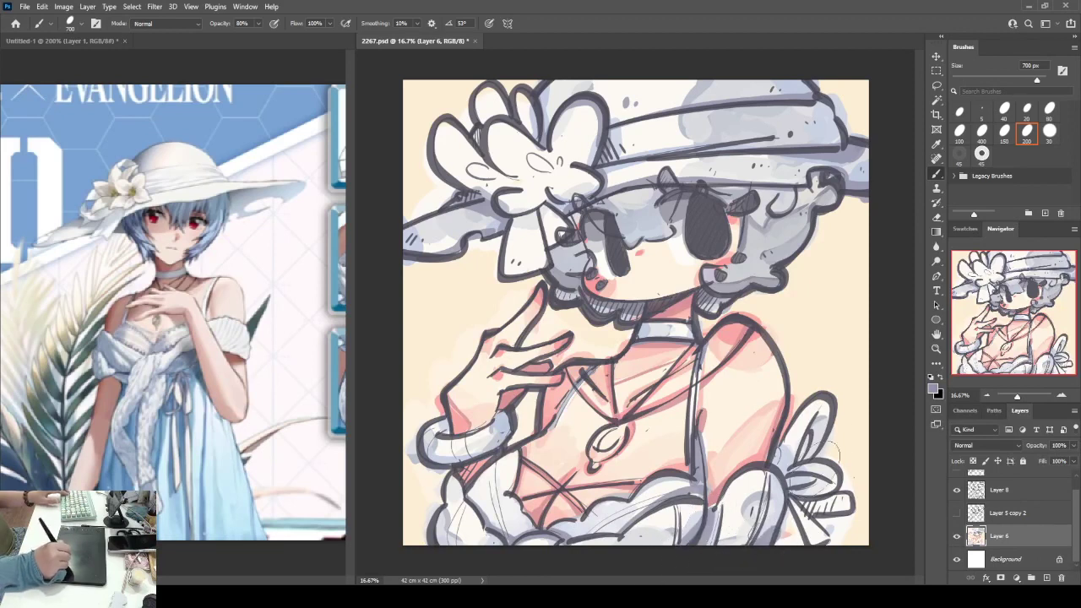
{"action": "mouse_move", "coordinate": [832, 418]}
{"action": "left_mouse_down"}
{"action": "mouse_move", "coordinate": [808, 453]}
{"action": "mouse_move", "coordinate": [815, 423]}
{"action": "mouse_move", "coordinate": [802, 469]}
{"action": "mouse_move", "coordinate": [764, 478]}
{"action": "left_mouse_up"}
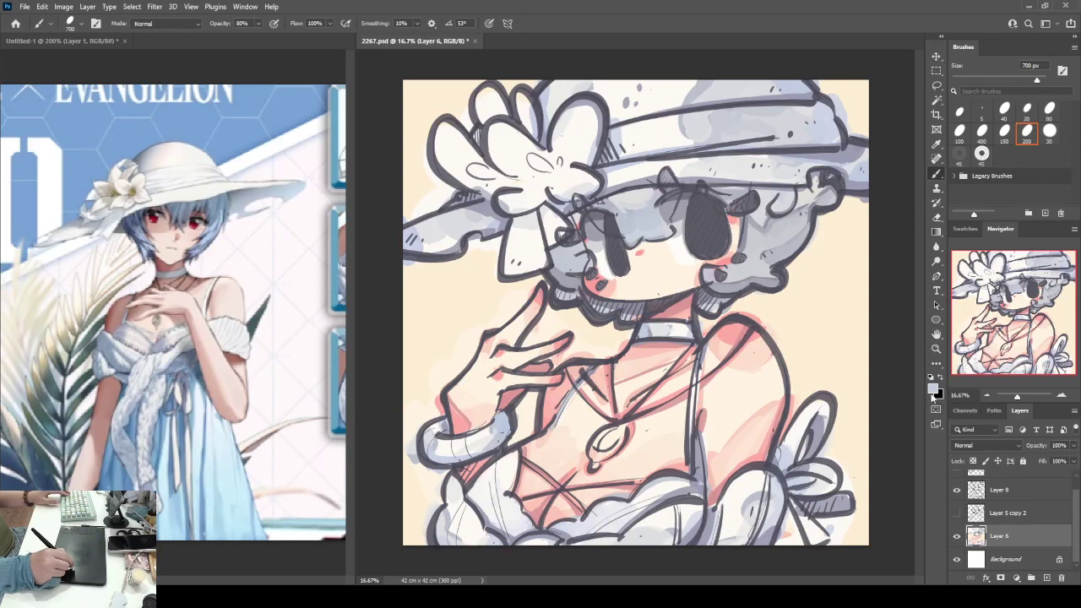
- Pick a darker purple-grey and fill the whole hat band with it
{"action": "key", "text": "i"}
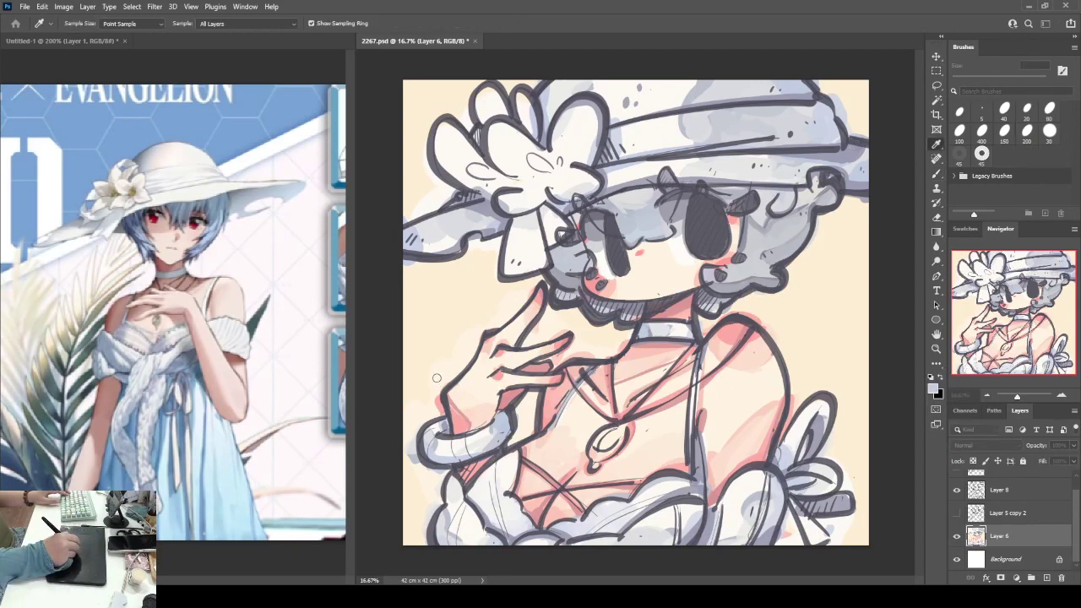
{"action": "key", "text": "b"}
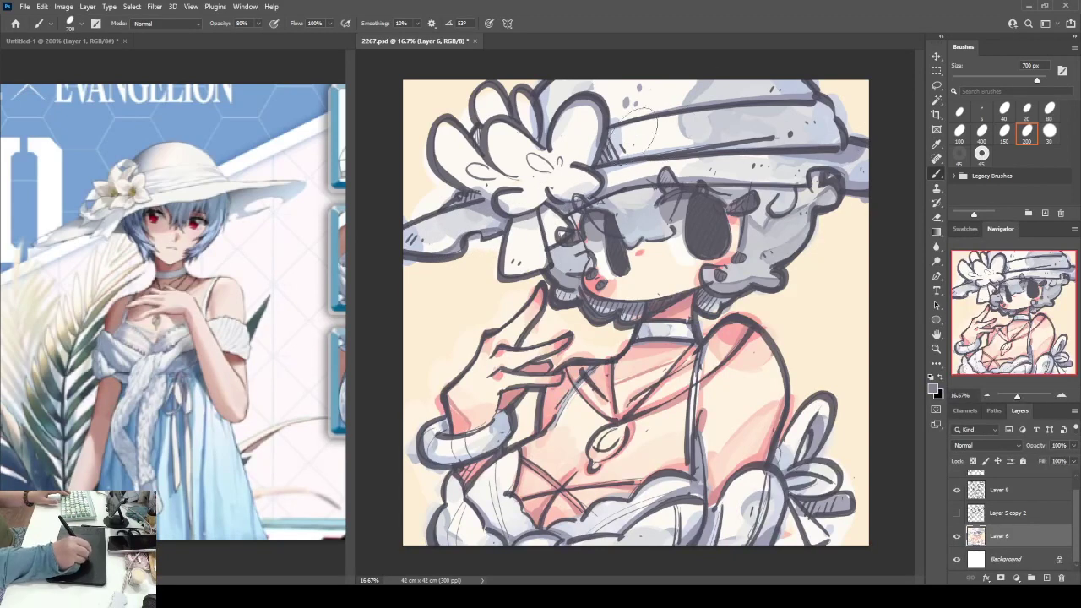
{"action": "mouse_move", "coordinate": [802, 160]}
{"action": "left_mouse_down"}
{"action": "mouse_move", "coordinate": [675, 156]}
{"action": "mouse_move", "coordinate": [609, 139]}
{"action": "mouse_move", "coordinate": [774, 120]}
{"action": "mouse_move", "coordinate": [610, 147]}
{"action": "mouse_move", "coordinate": [800, 128]}
{"action": "mouse_move", "coordinate": [675, 131]}
{"action": "left_mouse_up"}
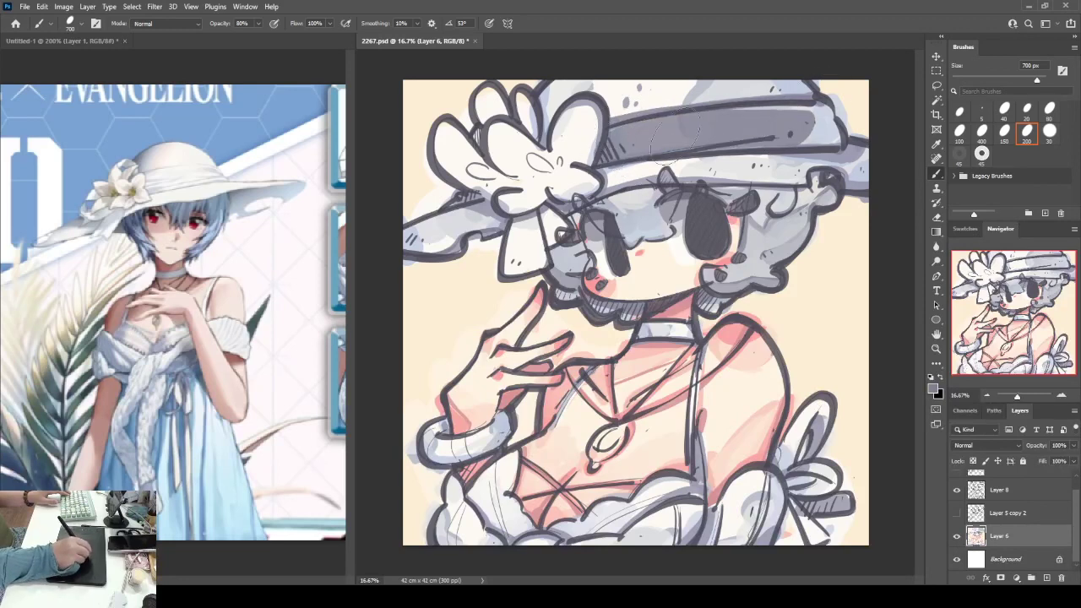
{"action": "mouse_move", "coordinate": [807, 131]}
{"action": "left_mouse_down"}
{"action": "mouse_move", "coordinate": [747, 134]}
{"action": "mouse_move", "coordinate": [840, 111]}
{"action": "left_mouse_up"}
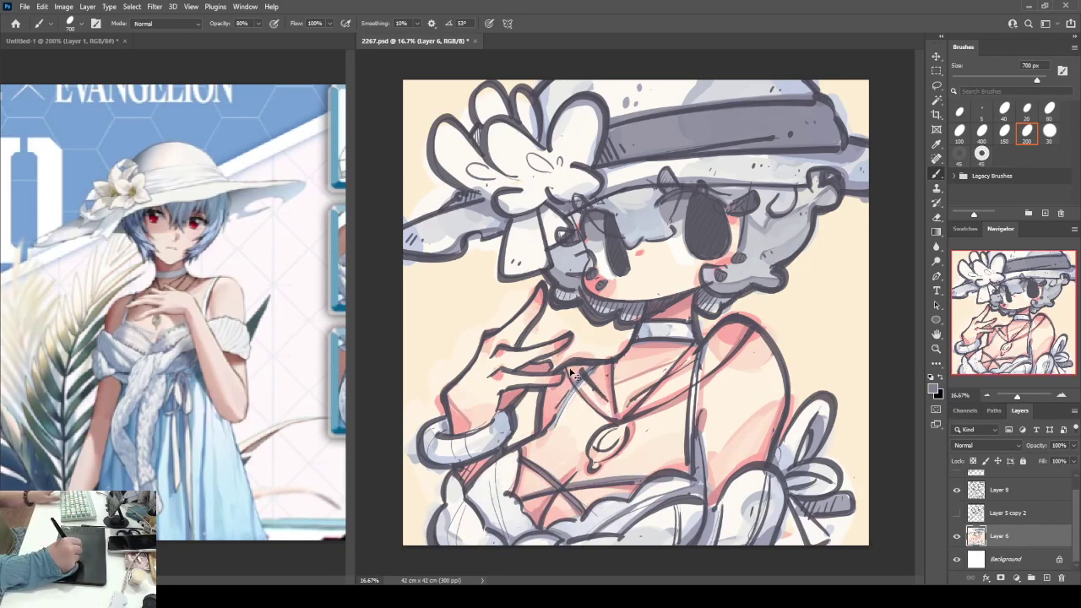
- Paint the necklace cords, pendant and bracelet stripes in dark grey and shade the upper edge of the bust ruffles
{"action": "mouse_move", "coordinate": [608, 359]}
{"action": "left_mouse_down"}
{"action": "mouse_move", "coordinate": [626, 407]}
{"action": "mouse_move", "coordinate": [653, 395]}
{"action": "mouse_move", "coordinate": [629, 419]}
{"action": "mouse_move", "coordinate": [688, 349]}
{"action": "mouse_move", "coordinate": [629, 397]}
{"action": "left_mouse_up"}
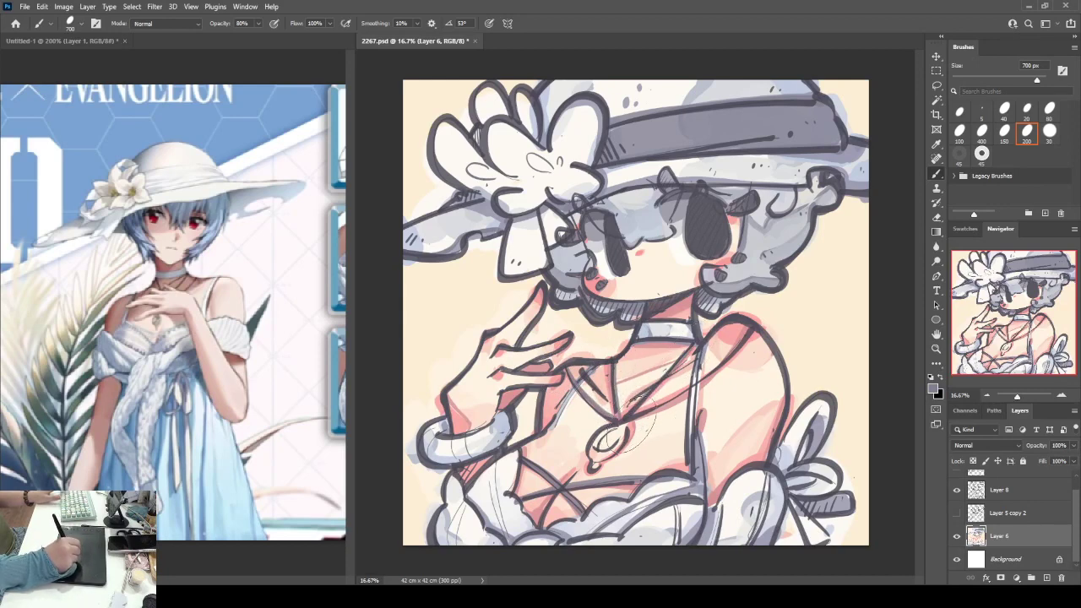
{"action": "mouse_move", "coordinate": [620, 441]}
{"action": "left_mouse_down"}
{"action": "mouse_move", "coordinate": [591, 456]}
{"action": "mouse_move", "coordinate": [606, 440]}
{"action": "left_mouse_up"}
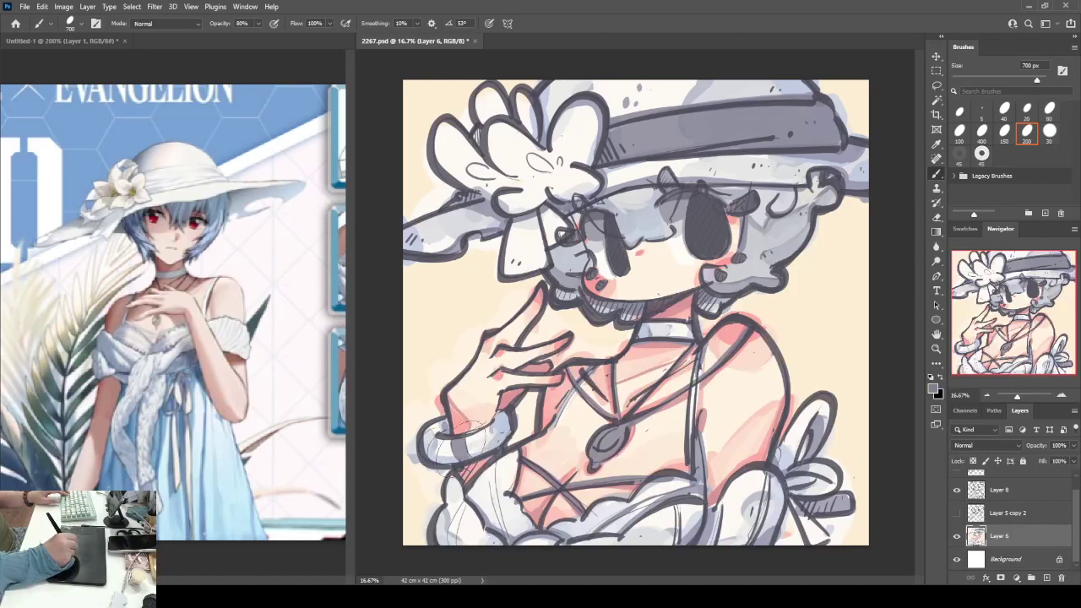
{"action": "left_click_drag", "start_coordinate": [445, 422], "coordinate": [422, 446]}
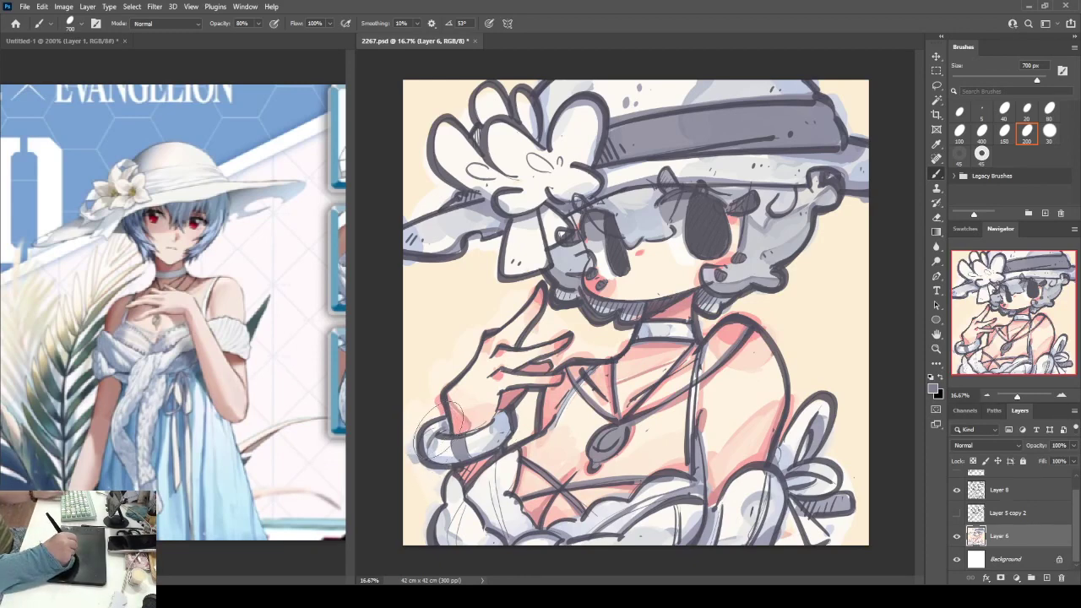
{"action": "mouse_move", "coordinate": [439, 429]}
{"action": "left_mouse_down"}
{"action": "mouse_move", "coordinate": [418, 452]}
{"action": "mouse_move", "coordinate": [445, 434]}
{"action": "mouse_move", "coordinate": [424, 440]}
{"action": "mouse_move", "coordinate": [445, 429]}
{"action": "mouse_move", "coordinate": [422, 455]}
{"action": "mouse_move", "coordinate": [442, 420]}
{"action": "mouse_move", "coordinate": [486, 416]}
{"action": "left_mouse_up"}
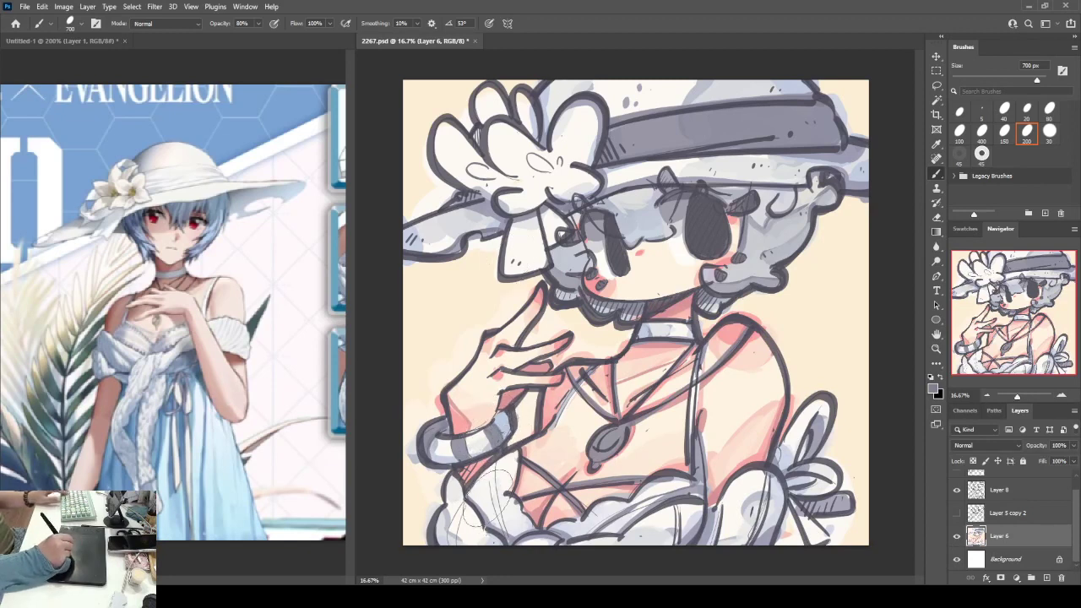
{"action": "mouse_move", "coordinate": [475, 462]}
{"action": "left_mouse_down"}
{"action": "mouse_move", "coordinate": [472, 494]}
{"action": "mouse_move", "coordinate": [515, 443]}
{"action": "mouse_move", "coordinate": [498, 490]}
{"action": "mouse_move", "coordinate": [518, 488]}
{"action": "mouse_move", "coordinate": [532, 540]}
{"action": "mouse_move", "coordinate": [658, 498]}
{"action": "mouse_move", "coordinate": [642, 462]}
{"action": "left_mouse_up"}
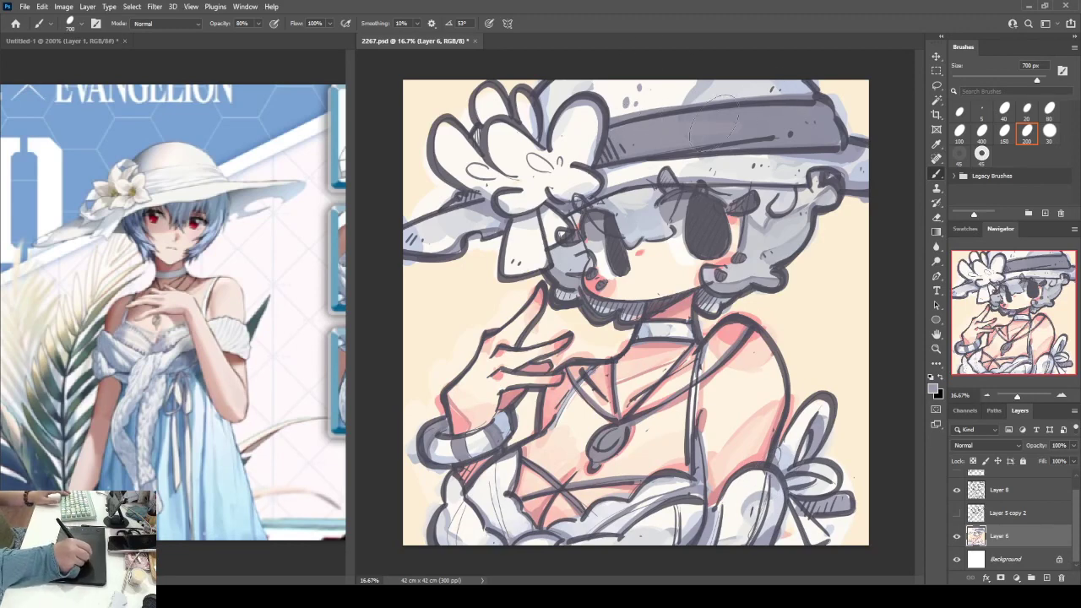
- Lighten the hat band with paler greys and glaze its middle with a pale blue tint
{"action": "left_click_drag", "start_coordinate": [604, 135], "coordinate": [734, 123]}
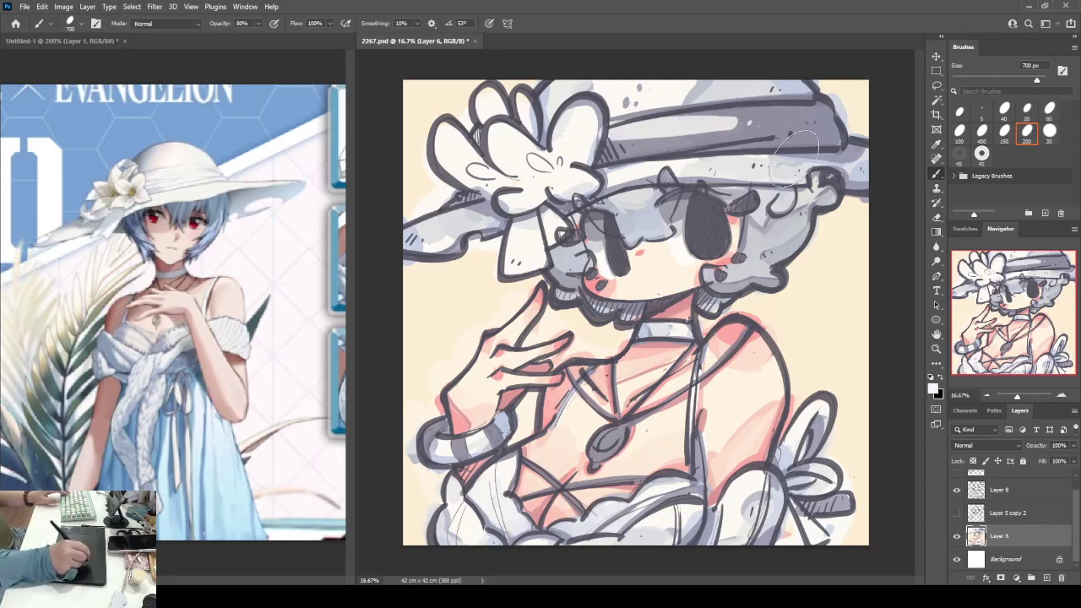
{"action": "left_click", "coordinate": [651, 136], "text": "alt"}
{"action": "mouse_move", "coordinate": [602, 148]}
{"action": "left_mouse_down"}
{"action": "mouse_move", "coordinate": [738, 129]}
{"action": "mouse_move", "coordinate": [706, 122]}
{"action": "mouse_move", "coordinate": [703, 137]}
{"action": "mouse_move", "coordinate": [734, 126]}
{"action": "mouse_move", "coordinate": [716, 139]}
{"action": "mouse_move", "coordinate": [817, 120]}
{"action": "mouse_move", "coordinate": [764, 135]}
{"action": "mouse_move", "coordinate": [811, 132]}
{"action": "left_mouse_up"}
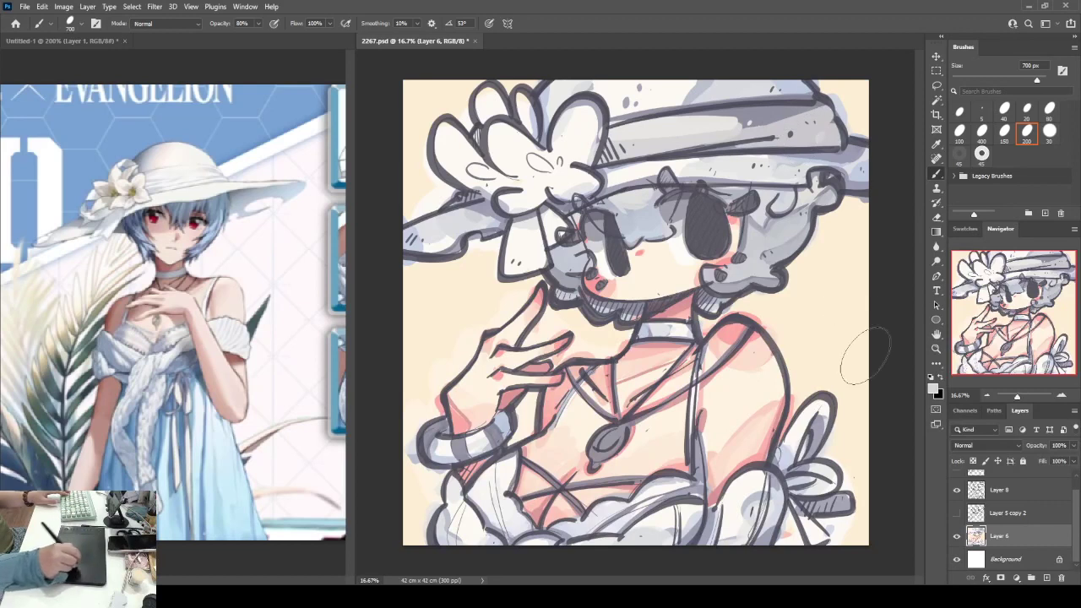
{"action": "key", "text": "i"}
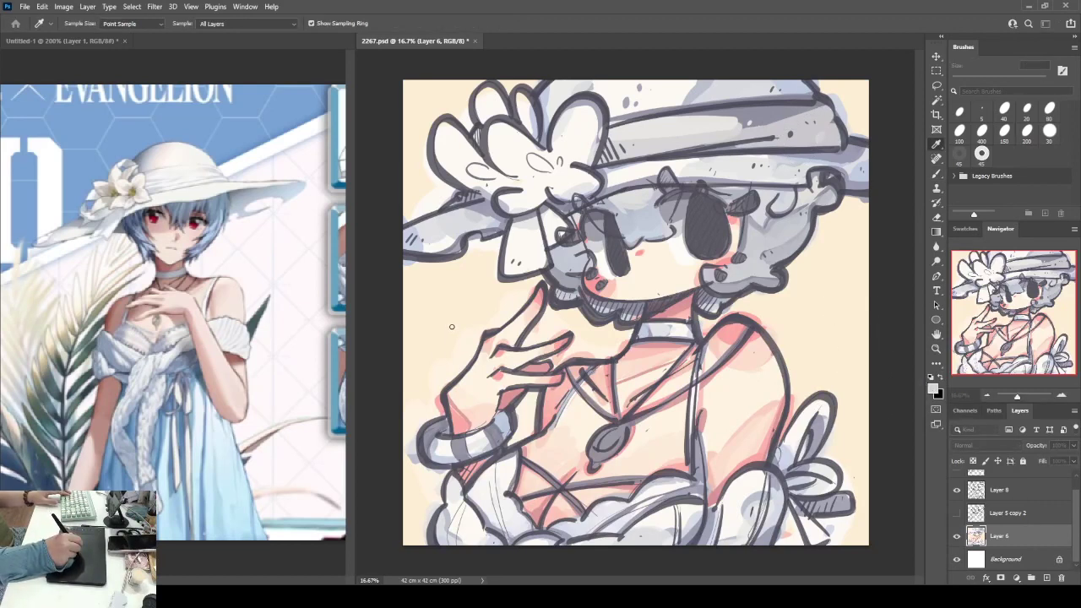
{"action": "key", "text": "b"}
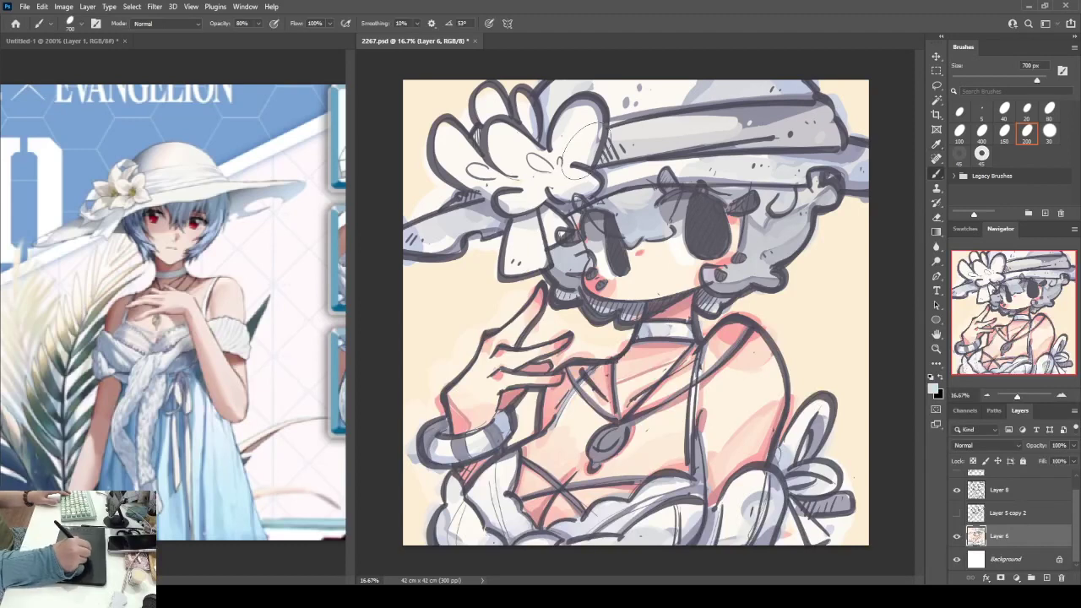
{"action": "mouse_move", "coordinate": [651, 138]}
{"action": "left_mouse_down"}
{"action": "mouse_move", "coordinate": [685, 126]}
{"action": "mouse_move", "coordinate": [641, 130]}
{"action": "mouse_move", "coordinate": [775, 124]}
{"action": "left_mouse_up"}
- Sample the band's pale blue and tint the bust ruffles, puffed sleeve and the ribbon tail below the flower
{"action": "left_click", "coordinate": [641, 145], "text": "alt"}
{"action": "left_click", "coordinate": [681, 133], "text": "alt"}
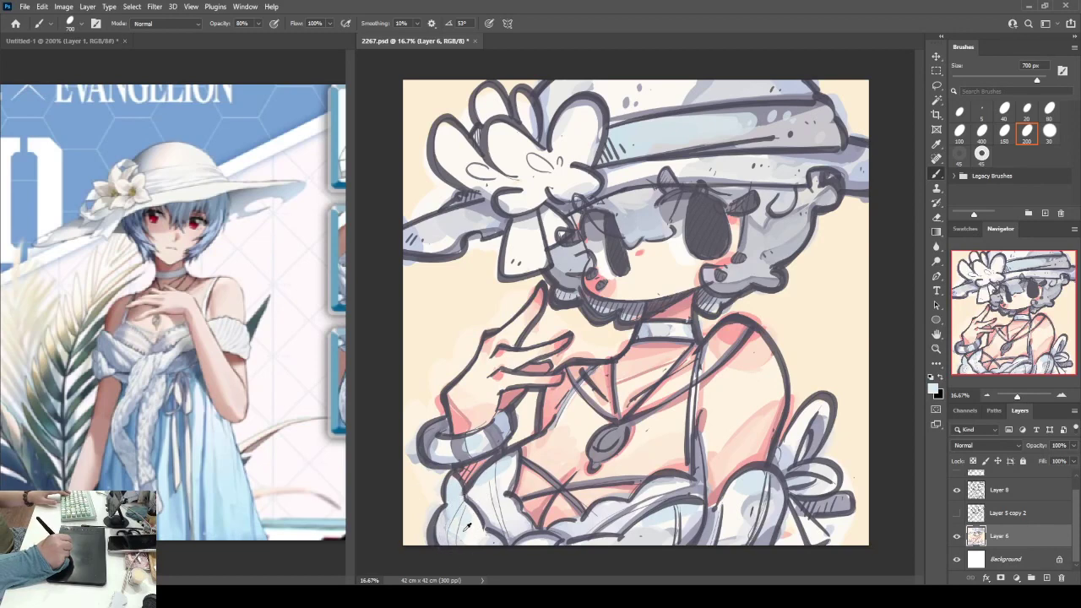
{"action": "mouse_move", "coordinate": [467, 526]}
{"action": "left_mouse_down"}
{"action": "mouse_move", "coordinate": [456, 540]}
{"action": "mouse_move", "coordinate": [481, 498]}
{"action": "mouse_move", "coordinate": [439, 490]}
{"action": "mouse_move", "coordinate": [498, 473]}
{"action": "mouse_move", "coordinate": [468, 515]}
{"action": "mouse_move", "coordinate": [507, 472]}
{"action": "left_mouse_up"}
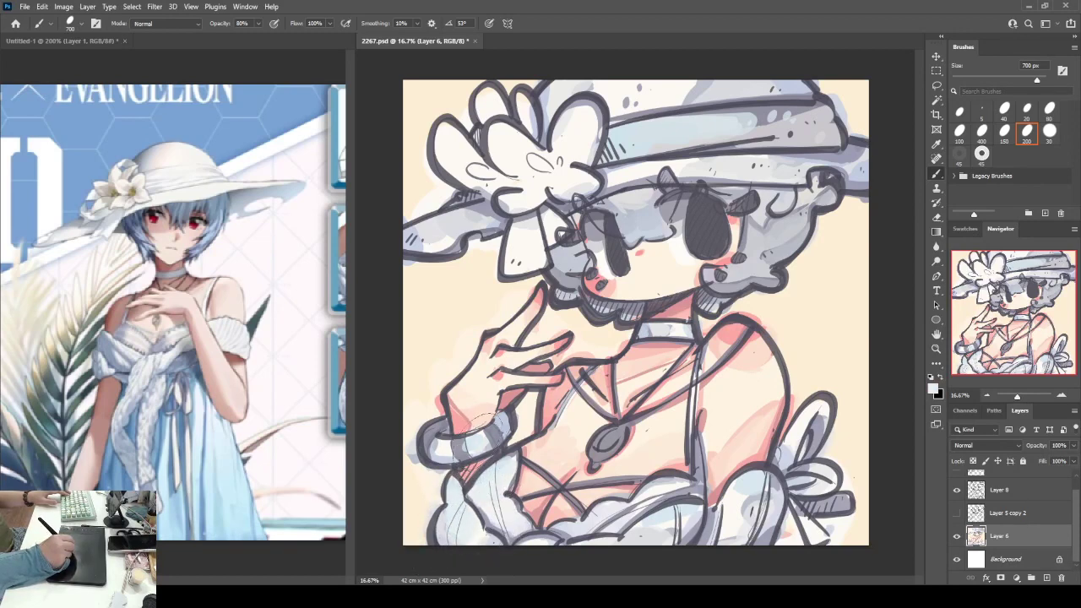
{"action": "left_click", "coordinate": [458, 449], "text": "alt"}
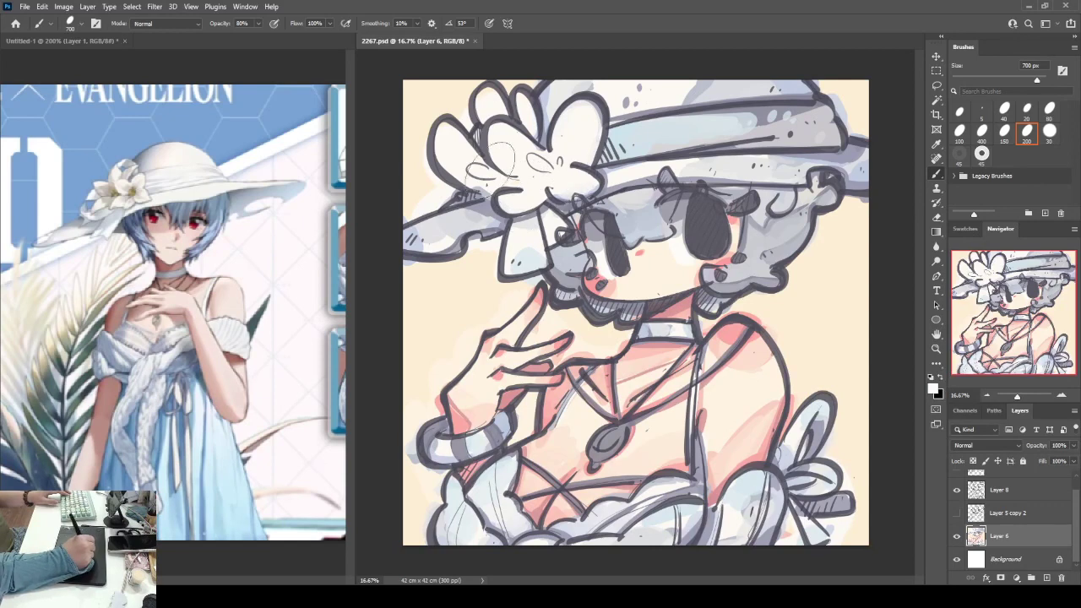
- Pick a pale peach and glaze it softly over the center and inner petals of the hat flower, blending with off-white
{"action": "key", "text": "i"}
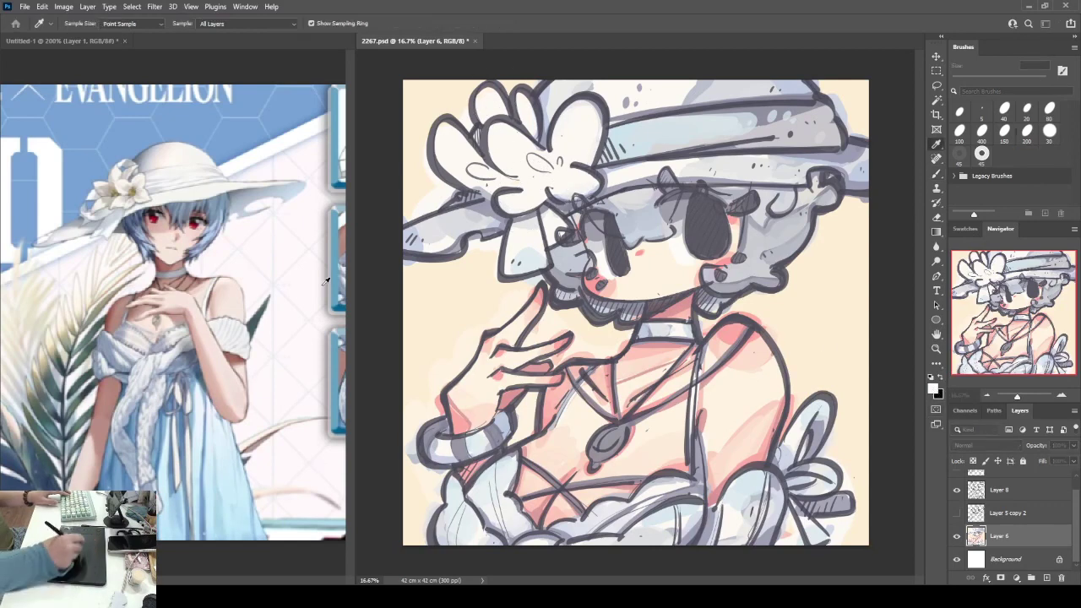
{"action": "left_click", "coordinate": [664, 319]}
{"action": "key", "text": "b"}
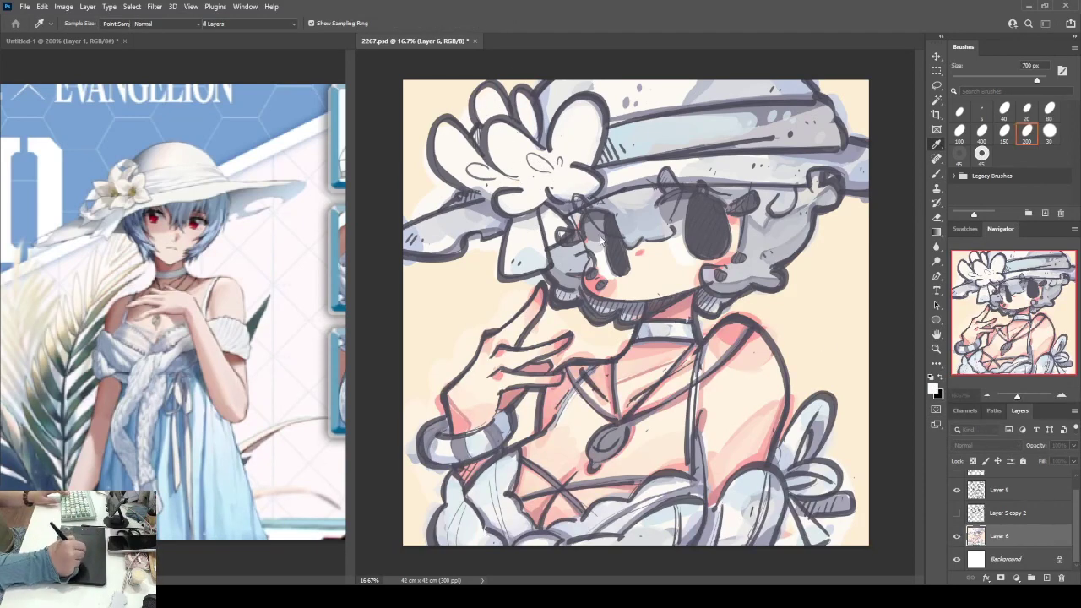
{"action": "mouse_move", "coordinate": [473, 161]}
{"action": "left_mouse_down"}
{"action": "mouse_move", "coordinate": [515, 182]}
{"action": "mouse_move", "coordinate": [564, 145]}
{"action": "mouse_move", "coordinate": [573, 165]}
{"action": "mouse_move", "coordinate": [583, 140]}
{"action": "mouse_move", "coordinate": [521, 167]}
{"action": "mouse_move", "coordinate": [536, 175]}
{"action": "mouse_move", "coordinate": [527, 184]}
{"action": "mouse_move", "coordinate": [562, 184]}
{"action": "mouse_move", "coordinate": [526, 169]}
{"action": "left_mouse_up"}
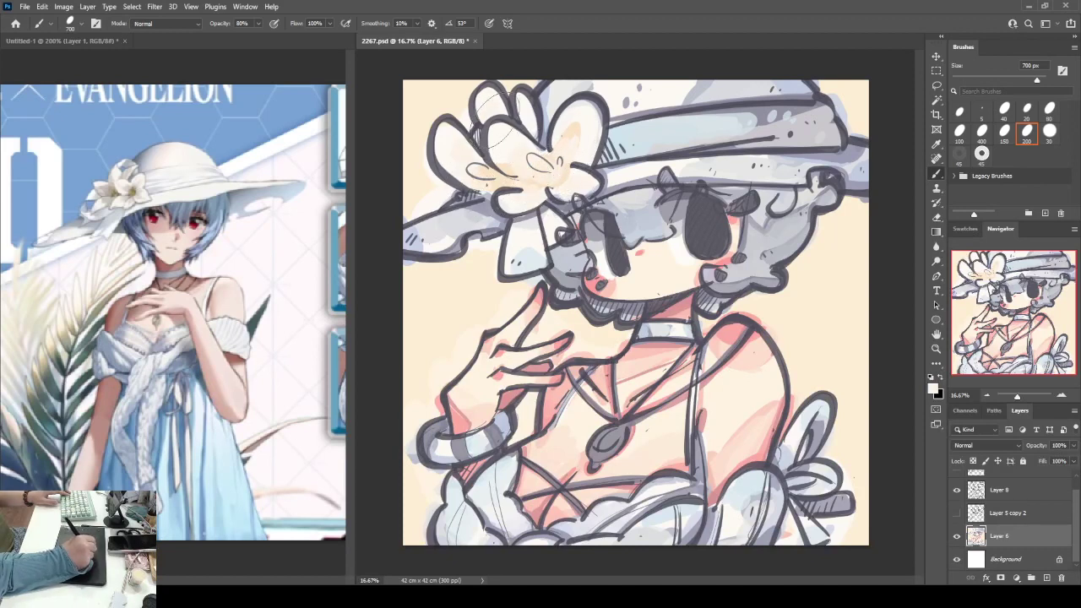
{"action": "left_click_drag", "start_coordinate": [511, 131], "coordinate": [521, 158]}
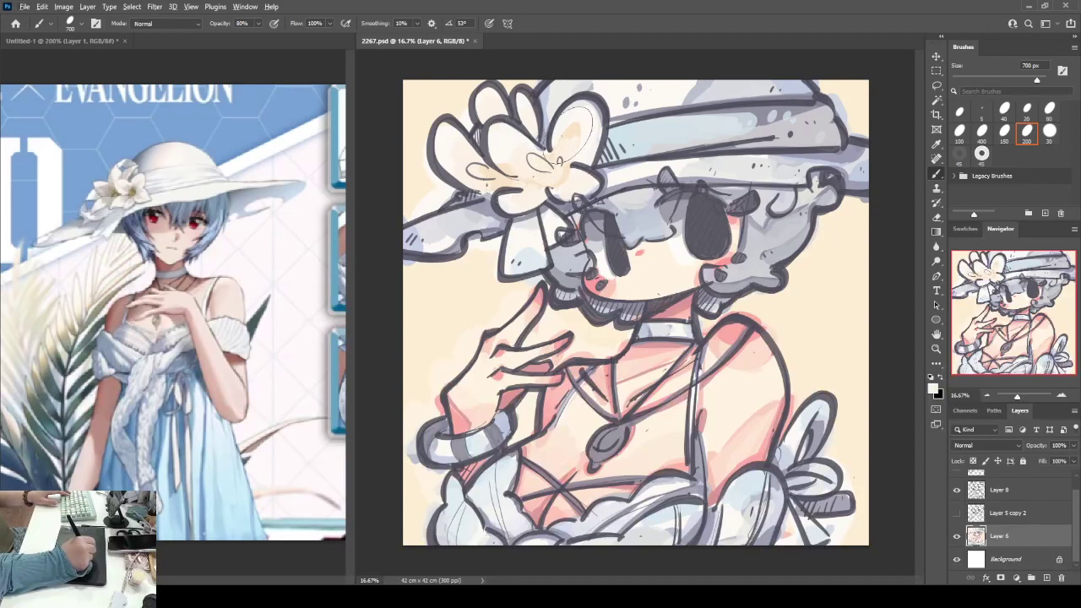
- Paint pale yellow across the flower's inner petals and fill its stamens and center folds with tan
{"action": "key", "text": "i"}
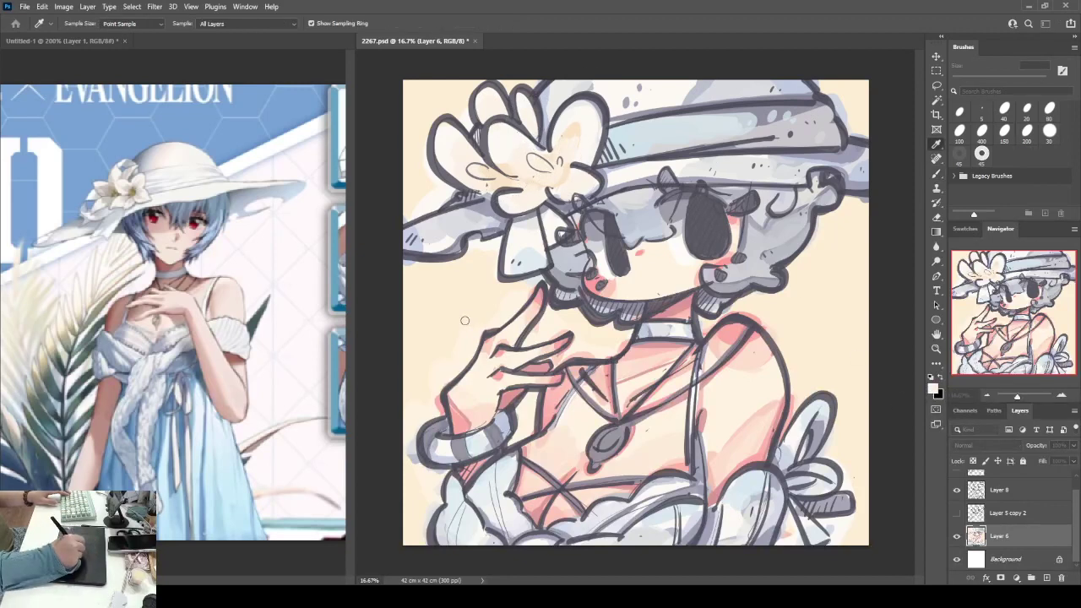
{"action": "key", "text": "b"}
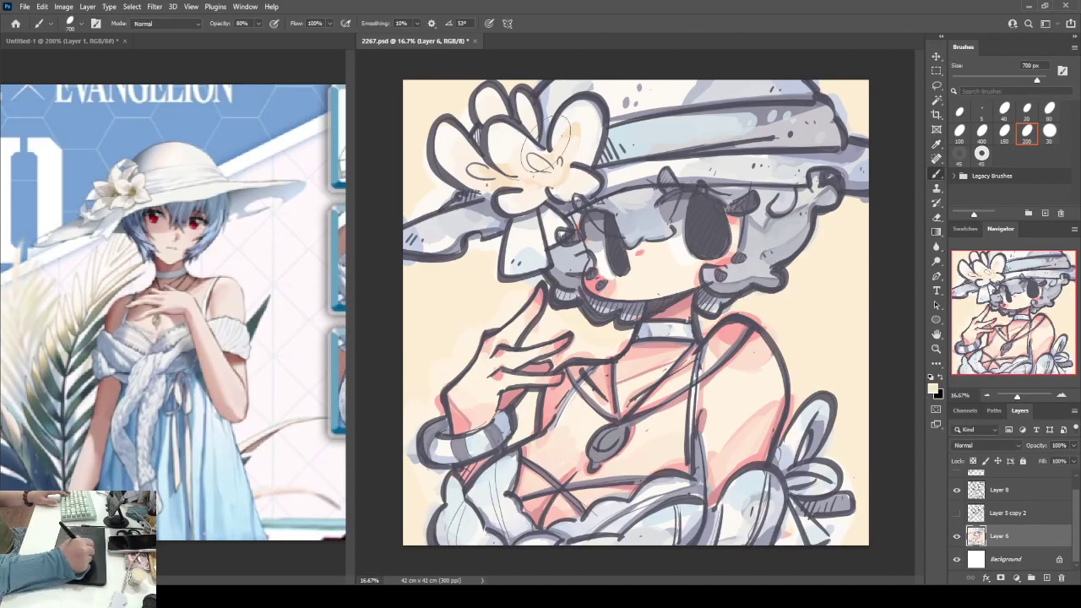
{"action": "mouse_move", "coordinate": [546, 146]}
{"action": "left_mouse_down"}
{"action": "mouse_move", "coordinate": [540, 173]}
{"action": "mouse_move", "coordinate": [485, 160]}
{"action": "mouse_move", "coordinate": [474, 169]}
{"action": "mouse_move", "coordinate": [515, 118]}
{"action": "mouse_move", "coordinate": [485, 119]}
{"action": "mouse_move", "coordinate": [502, 111]}
{"action": "mouse_move", "coordinate": [529, 118]}
{"action": "mouse_move", "coordinate": [534, 169]}
{"action": "mouse_move", "coordinate": [568, 182]}
{"action": "mouse_move", "coordinate": [550, 173]}
{"action": "mouse_move", "coordinate": [542, 190]}
{"action": "mouse_move", "coordinate": [563, 169]}
{"action": "mouse_move", "coordinate": [555, 182]}
{"action": "mouse_move", "coordinate": [512, 182]}
{"action": "mouse_move", "coordinate": [483, 127]}
{"action": "mouse_move", "coordinate": [491, 169]}
{"action": "mouse_move", "coordinate": [446, 181]}
{"action": "left_mouse_up"}
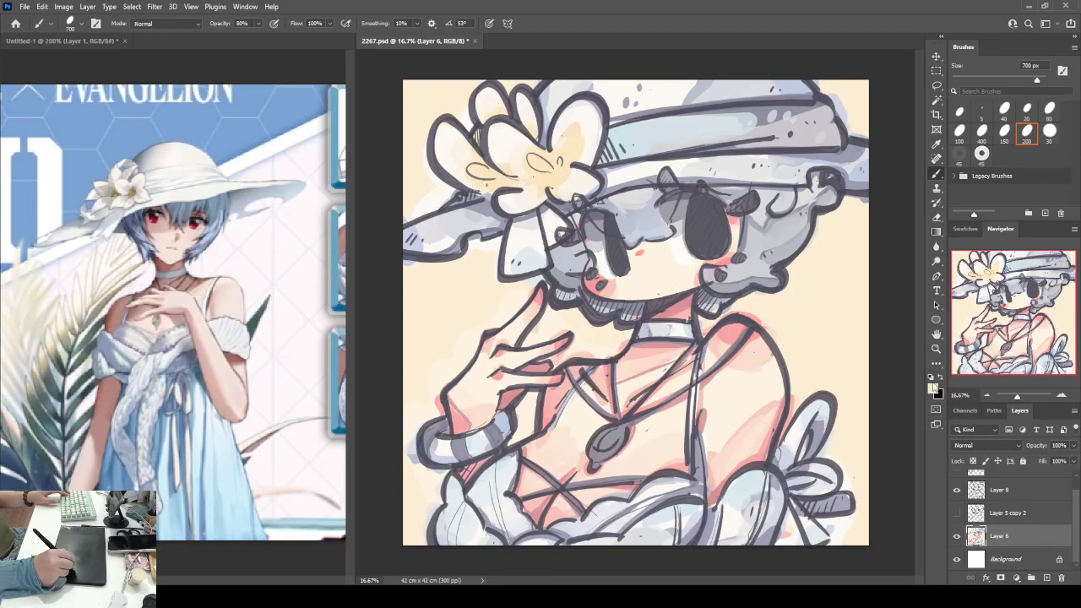
{"action": "key", "text": "i"}
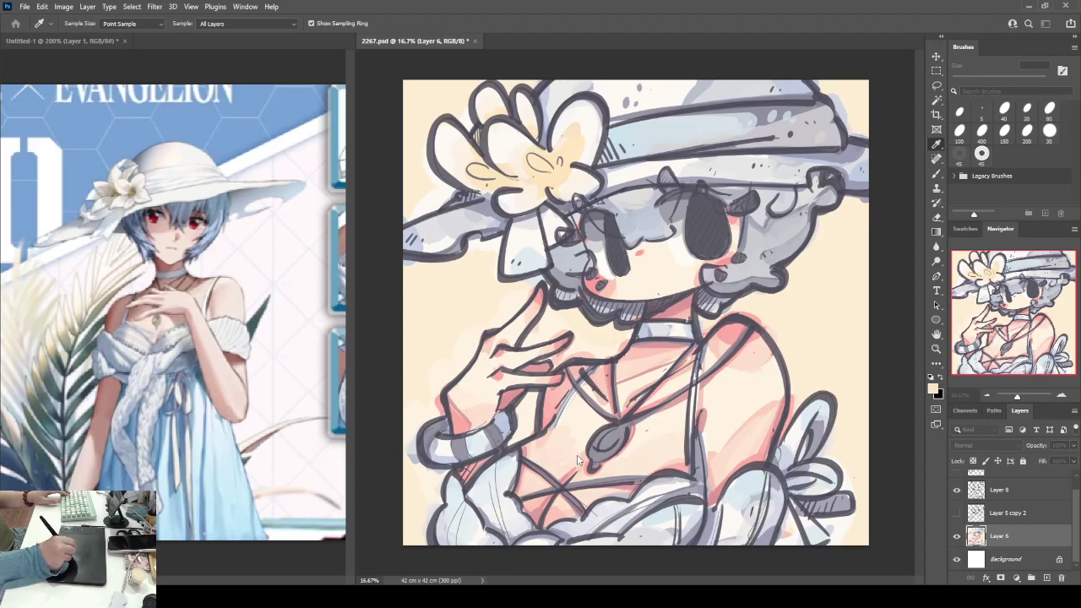
{"action": "key", "text": "b"}
{"action": "mouse_move", "coordinate": [532, 152]}
{"action": "left_mouse_down"}
{"action": "mouse_move", "coordinate": [549, 173]}
{"action": "mouse_move", "coordinate": [540, 189]}
{"action": "mouse_move", "coordinate": [562, 147]}
{"action": "mouse_move", "coordinate": [538, 180]}
{"action": "mouse_move", "coordinate": [583, 143]}
{"action": "mouse_move", "coordinate": [528, 126]}
{"action": "mouse_move", "coordinate": [557, 144]}
{"action": "mouse_move", "coordinate": [540, 161]}
{"action": "mouse_move", "coordinate": [566, 106]}
{"action": "mouse_move", "coordinate": [595, 98]}
{"action": "mouse_move", "coordinate": [587, 141]}
{"action": "mouse_move", "coordinate": [477, 150]}
{"action": "mouse_move", "coordinate": [523, 196]}
{"action": "mouse_move", "coordinate": [510, 234]}
{"action": "mouse_move", "coordinate": [523, 222]}
{"action": "mouse_move", "coordinate": [508, 203]}
{"action": "mouse_move", "coordinate": [545, 207]}
{"action": "mouse_move", "coordinate": [583, 192]}
{"action": "mouse_move", "coordinate": [481, 144]}
{"action": "mouse_move", "coordinate": [464, 164]}
{"action": "mouse_move", "coordinate": [536, 156]}
{"action": "left_mouse_up"}
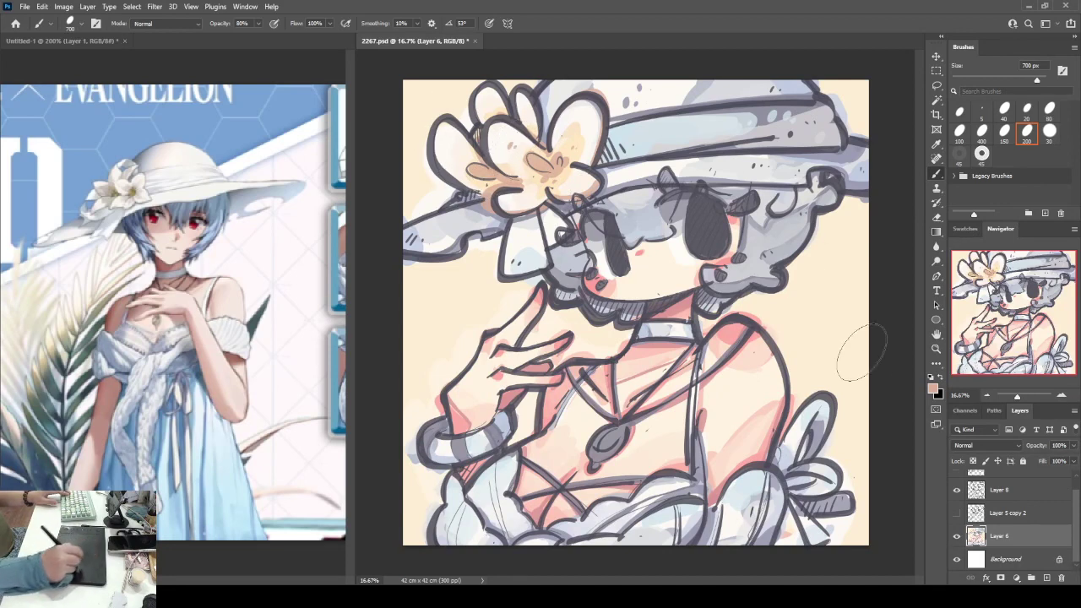
- Pick a warmer pinkish coral and add accents around the stamens and center of the hat flower
{"action": "key", "text": "i"}
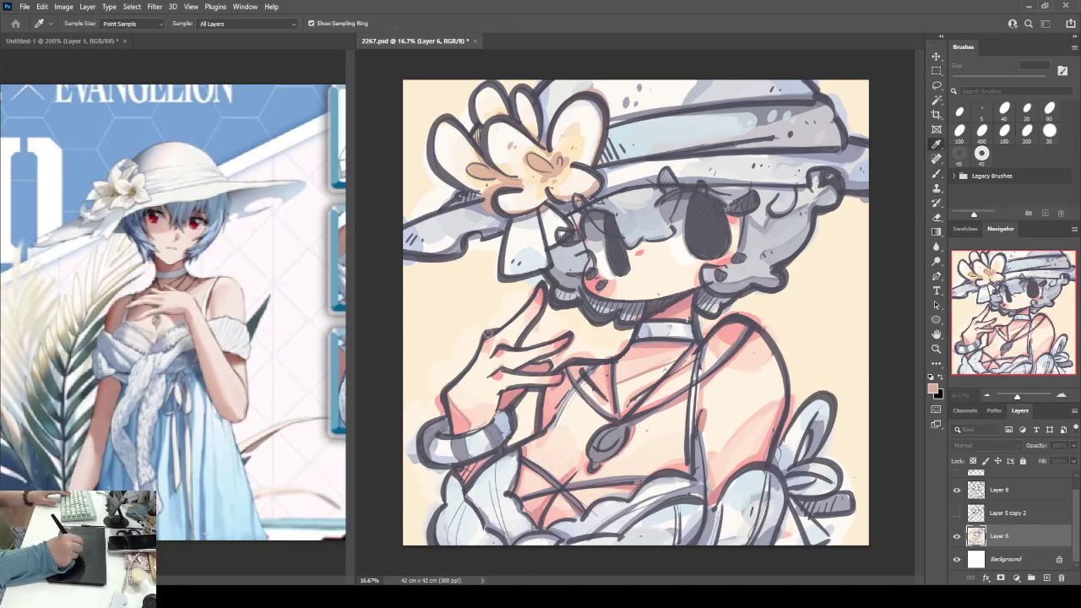
{"action": "key", "text": "b"}
{"action": "left_click_drag", "start_coordinate": [554, 169], "coordinate": [515, 181]}
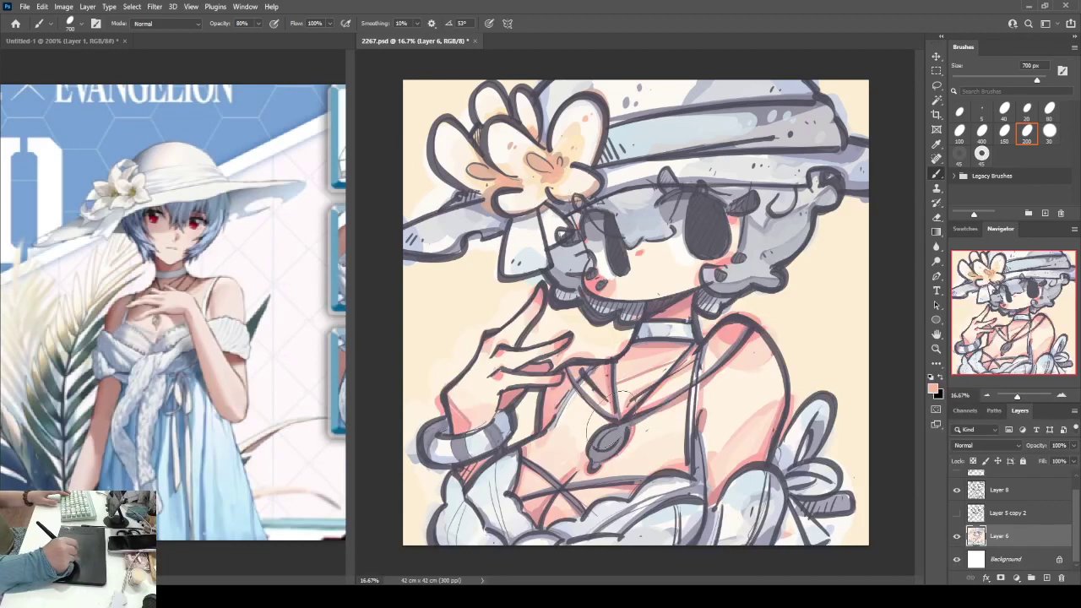
- Color the pendant and necklace cords warm orange-tan and darken the inside of the pendant with brown
{"action": "mouse_move", "coordinate": [611, 429]}
{"action": "left_mouse_down"}
{"action": "mouse_move", "coordinate": [598, 451]}
{"action": "mouse_move", "coordinate": [612, 443]}
{"action": "mouse_move", "coordinate": [617, 456]}
{"action": "mouse_move", "coordinate": [646, 404]}
{"action": "left_mouse_up"}
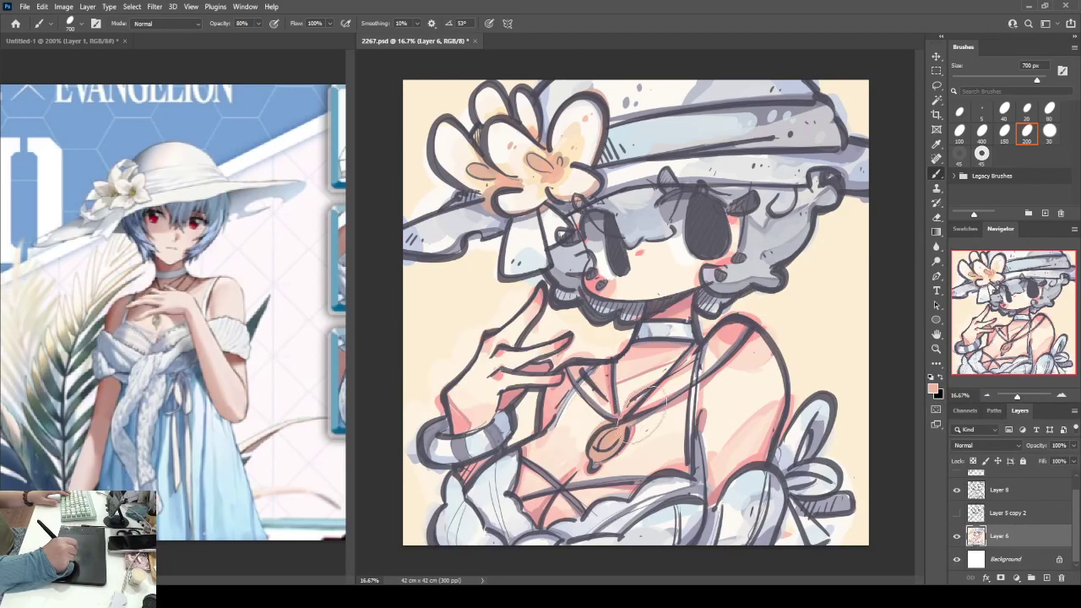
{"action": "key", "text": "i"}
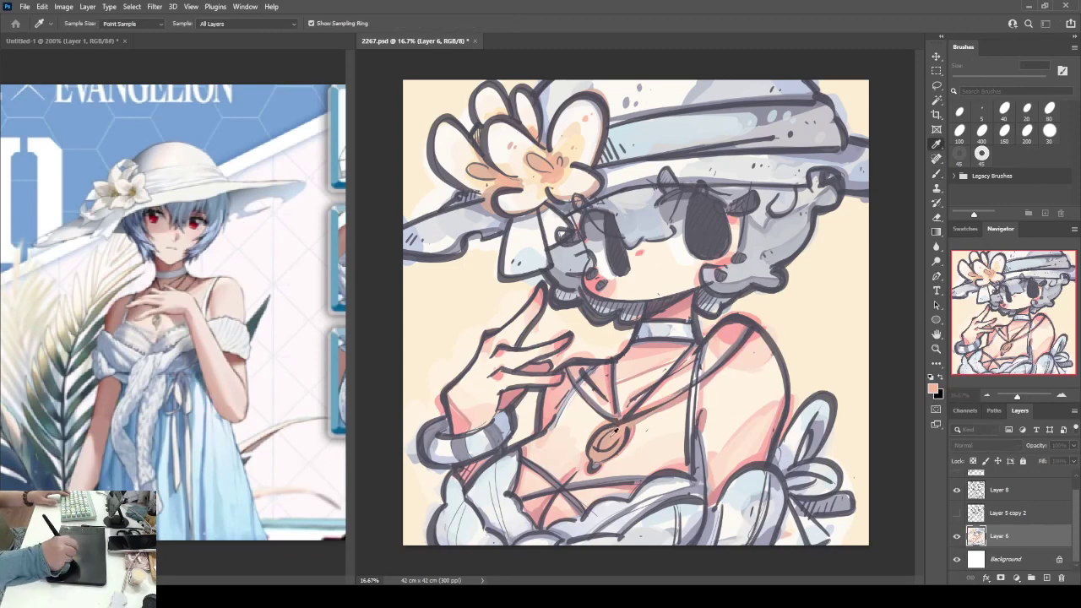
{"action": "key", "text": "b"}
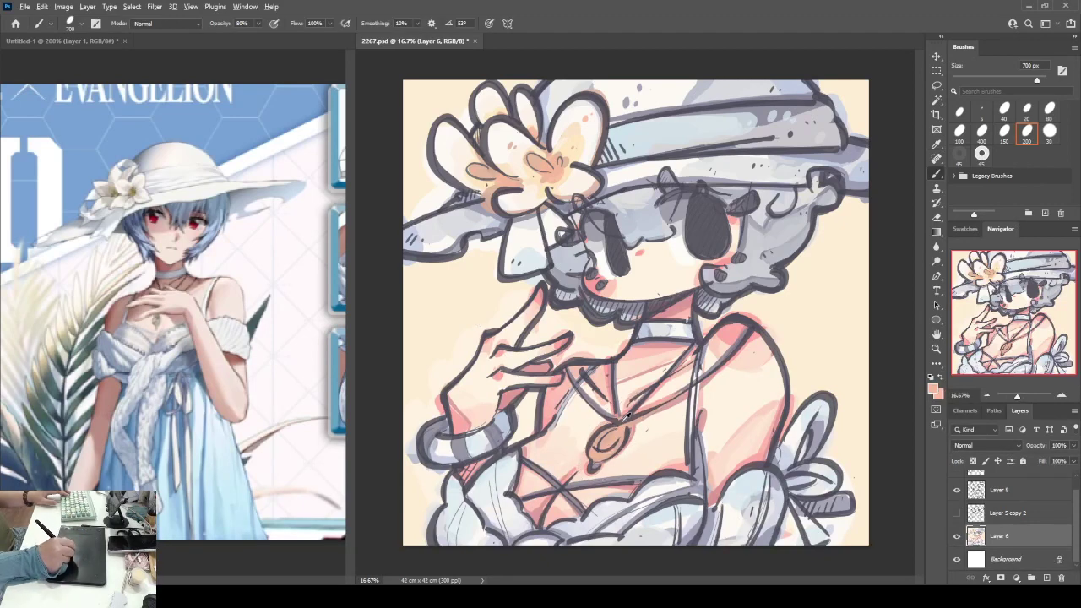
{"action": "left_click_drag", "start_coordinate": [616, 409], "coordinate": [608, 443]}
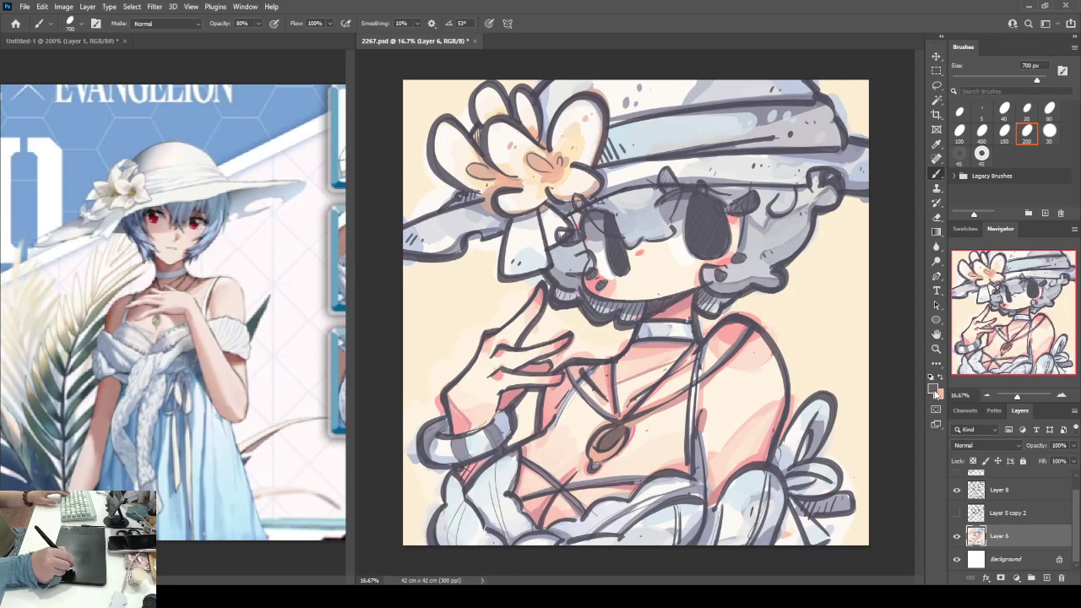
- Paint the pendant's gem teal with a brighter turquoise highlight, and resample a pale skin color for touch-ups around it
{"action": "key", "text": "i"}
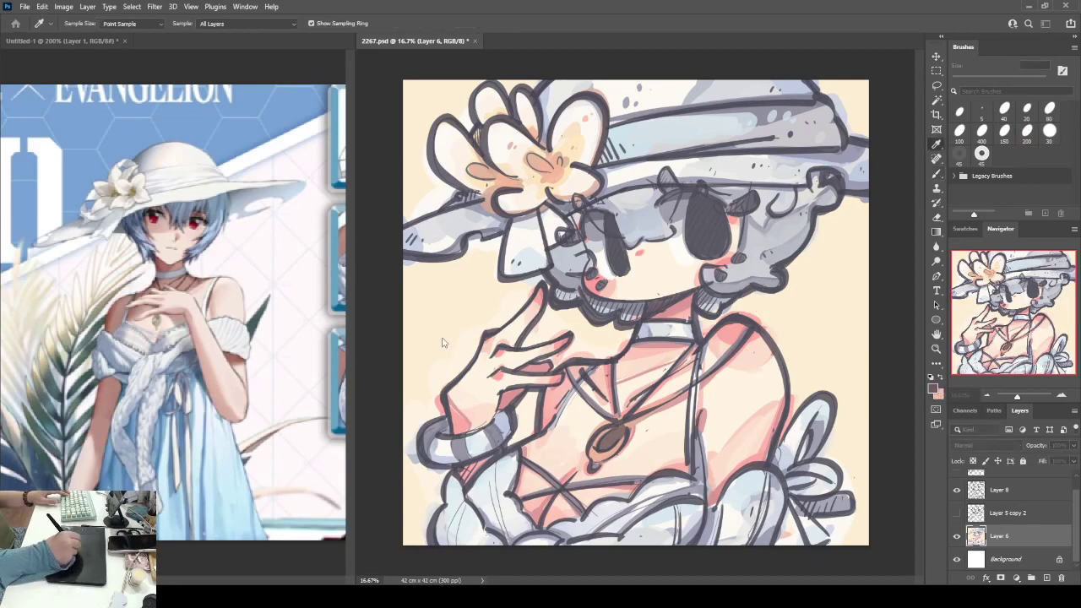
{"action": "left_click", "coordinate": [480, 319]}
{"action": "key", "text": "ctrl+z"}
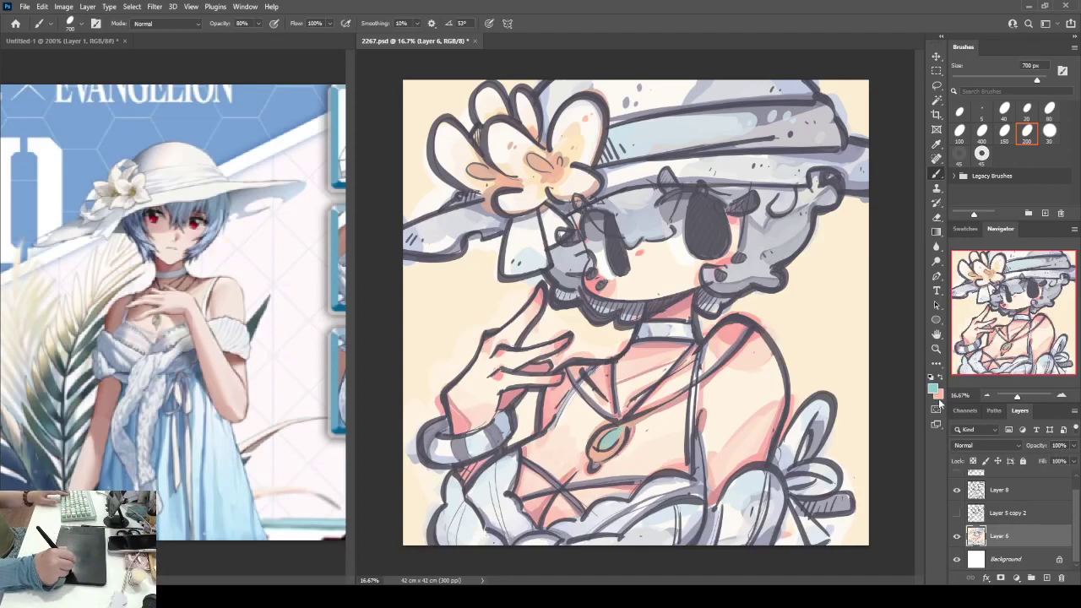
{"action": "key", "text": "i"}
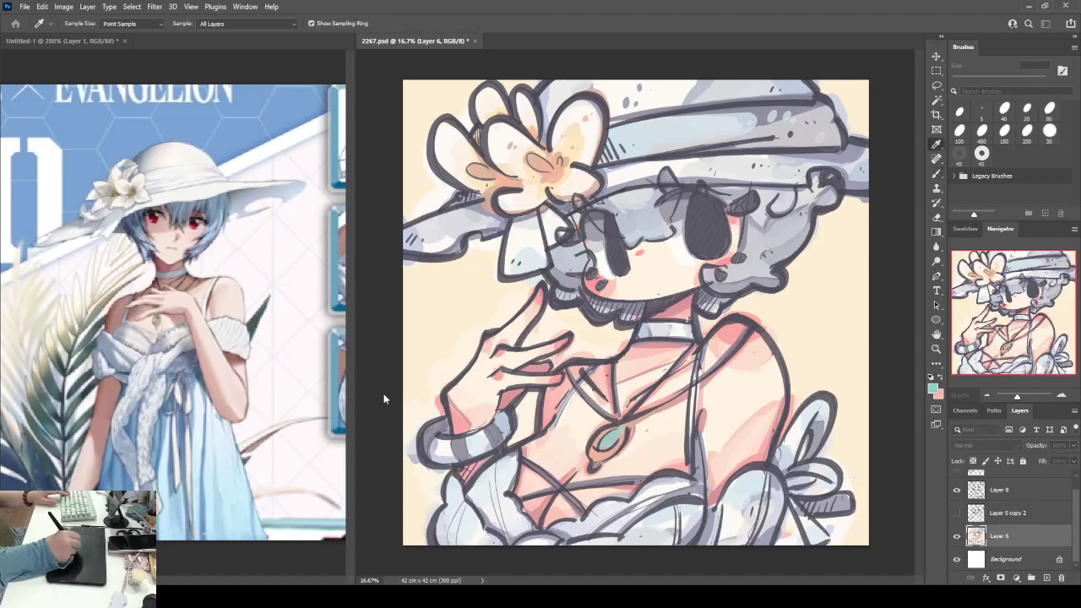
{"action": "key", "text": "b"}
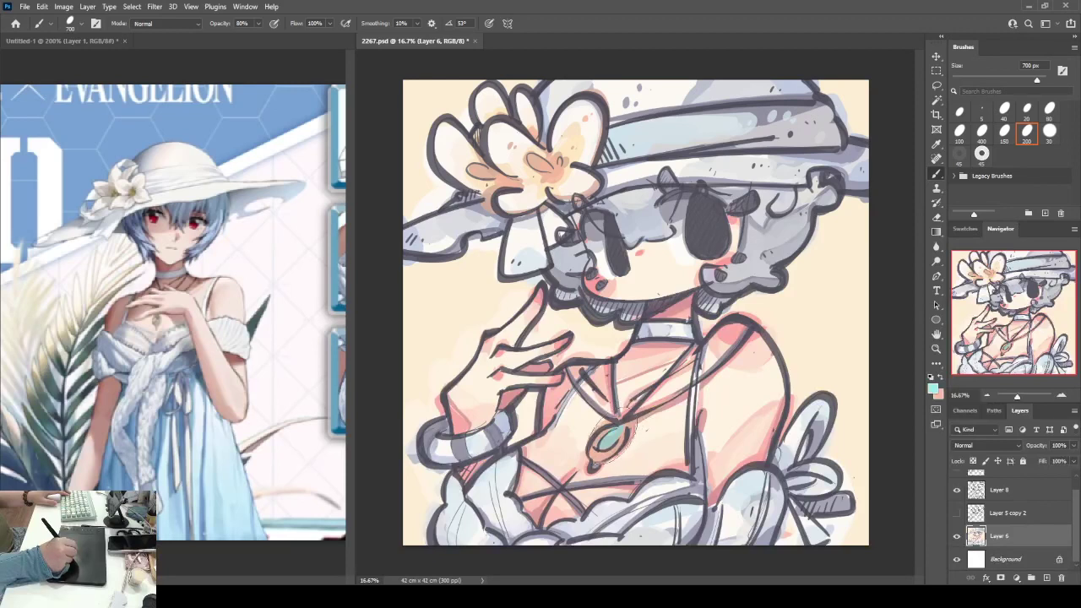
{"action": "left_click", "coordinate": [576, 152], "text": "alt"}
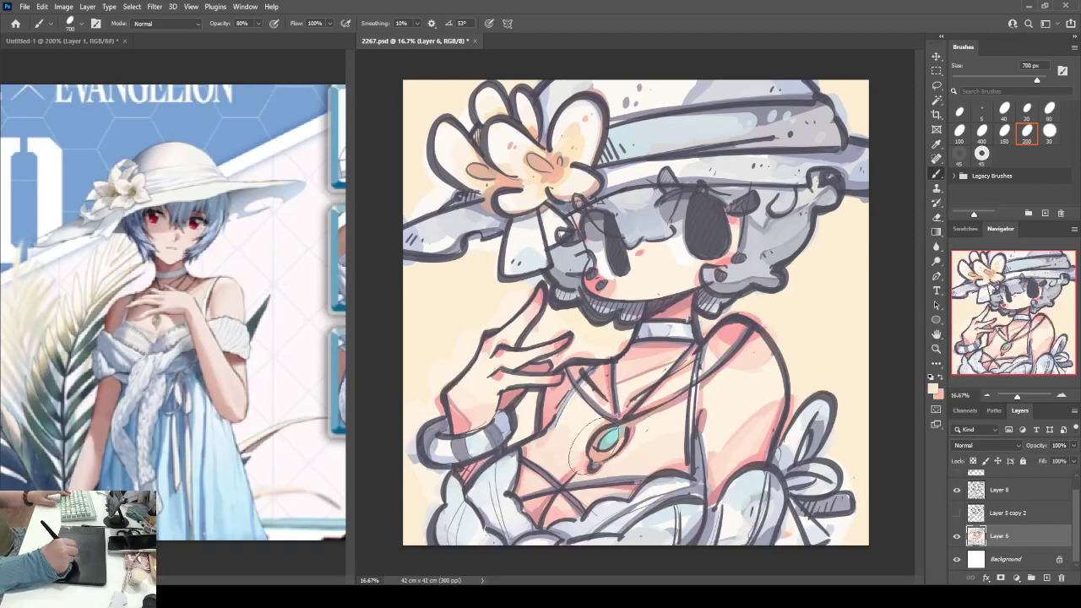
- Sample a muted grey-purple and paint darker fold lines and shading over the dress's gathered trim
{"action": "left_click", "coordinate": [594, 465], "text": "alt"}
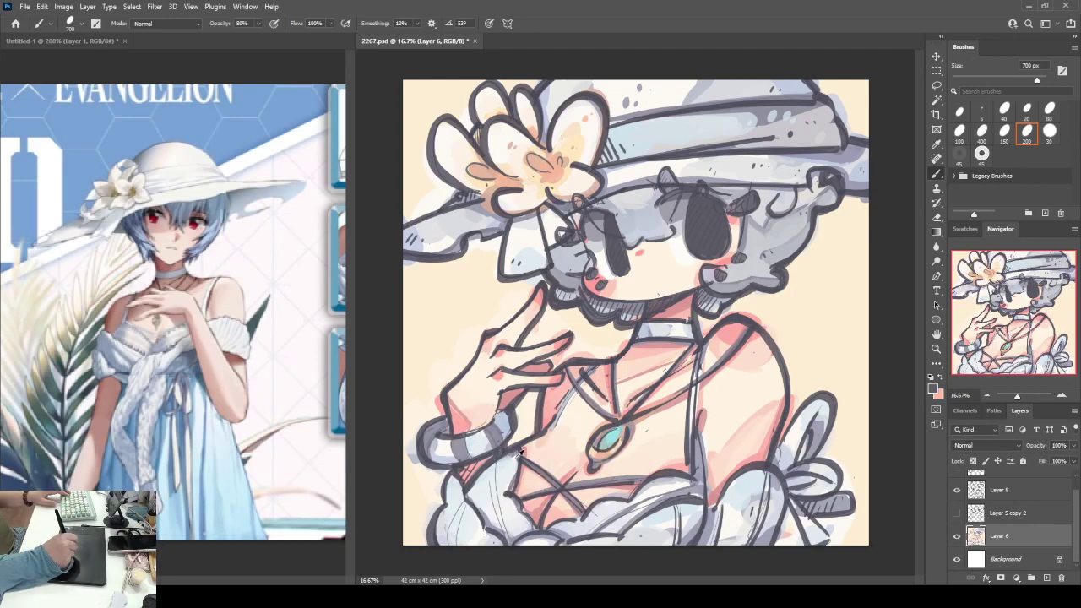
{"action": "mouse_move", "coordinate": [528, 451]}
{"action": "left_mouse_down"}
{"action": "mouse_move", "coordinate": [494, 490]}
{"action": "mouse_move", "coordinate": [498, 527]}
{"action": "left_mouse_up"}
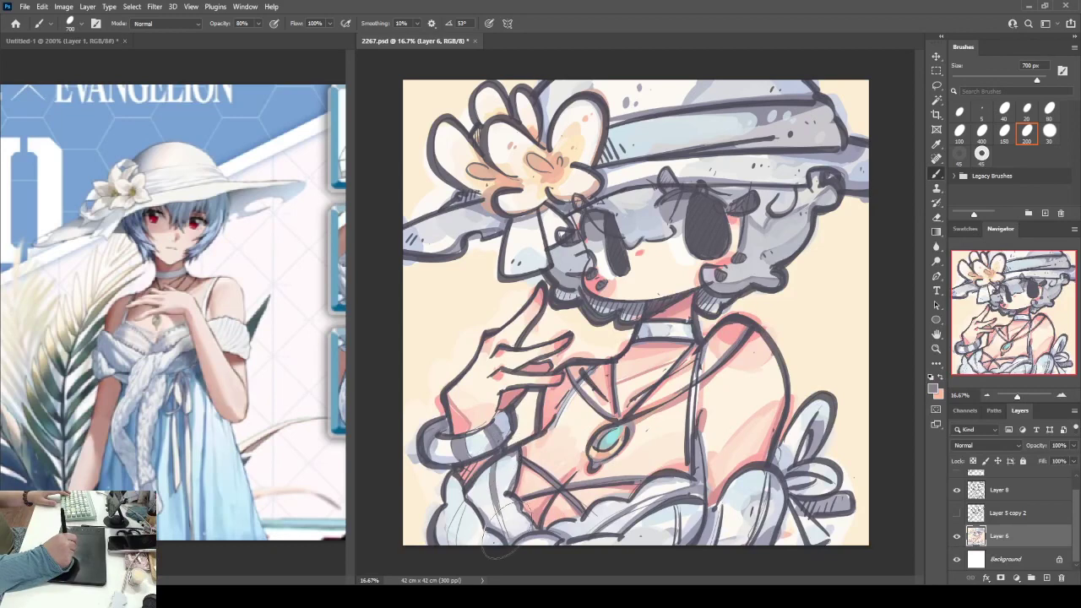
{"action": "mouse_move", "coordinate": [503, 464]}
{"action": "left_mouse_down"}
{"action": "mouse_move", "coordinate": [494, 520]}
{"action": "mouse_move", "coordinate": [488, 477]}
{"action": "mouse_move", "coordinate": [455, 524]}
{"action": "mouse_move", "coordinate": [448, 507]}
{"action": "mouse_move", "coordinate": [558, 530]}
{"action": "mouse_move", "coordinate": [676, 520]}
{"action": "mouse_move", "coordinate": [669, 562]}
{"action": "left_mouse_up"}
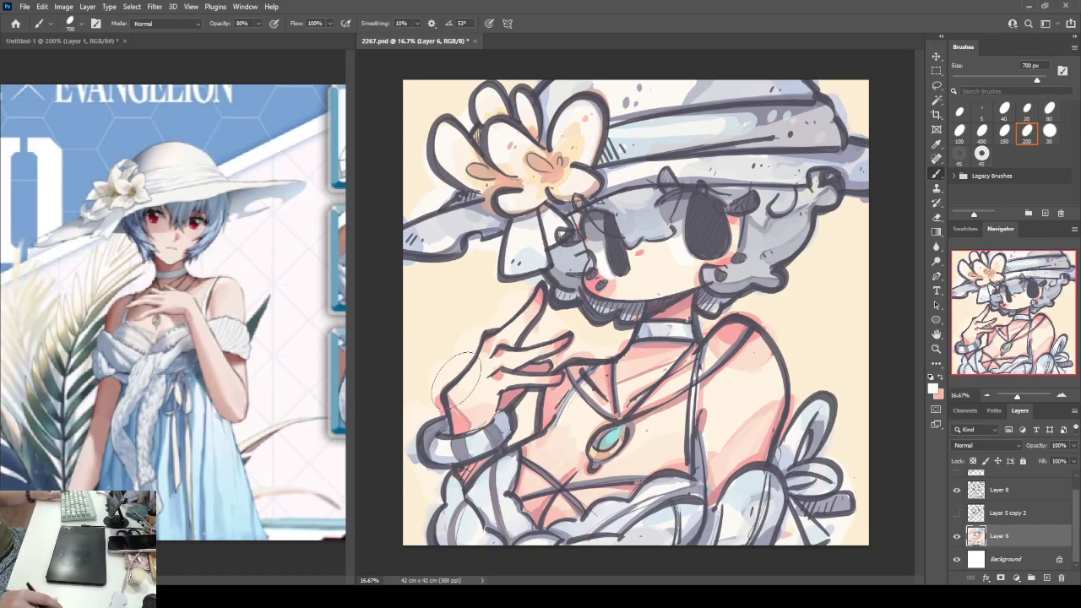
- Check the color and ink layers by toggling them, duplicate Layer 8, and hide the original
{"action": "left_click", "coordinate": [957, 536]}
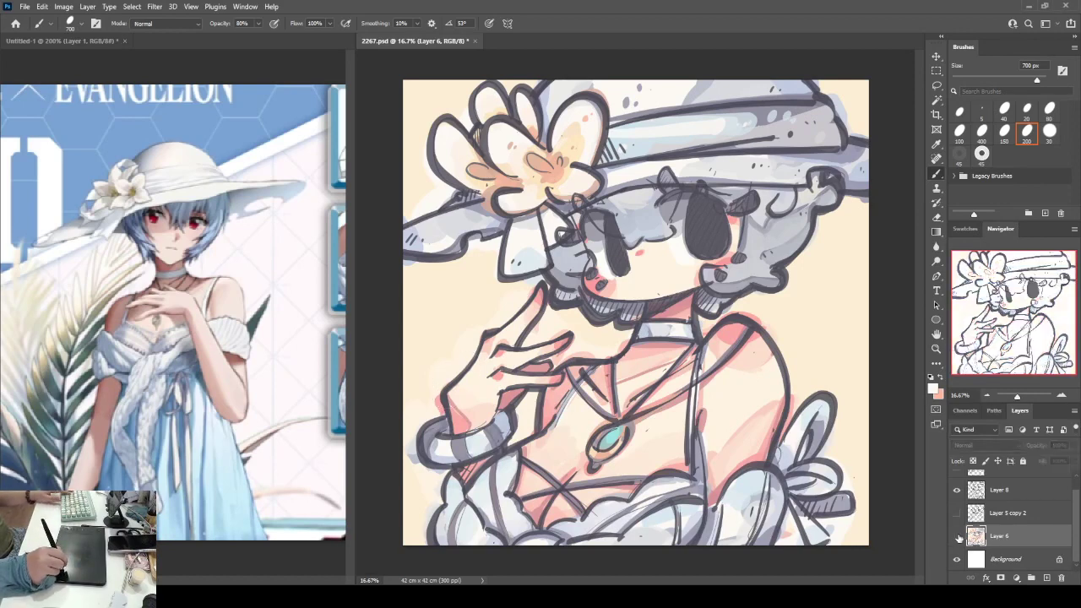
{"action": "left_click", "coordinate": [957, 535]}
{"action": "left_click", "coordinate": [957, 491]}
{"action": "left_click", "coordinate": [957, 491]}
{"action": "left_click", "coordinate": [999, 490]}
{"action": "key", "text": "ctrl+j"}
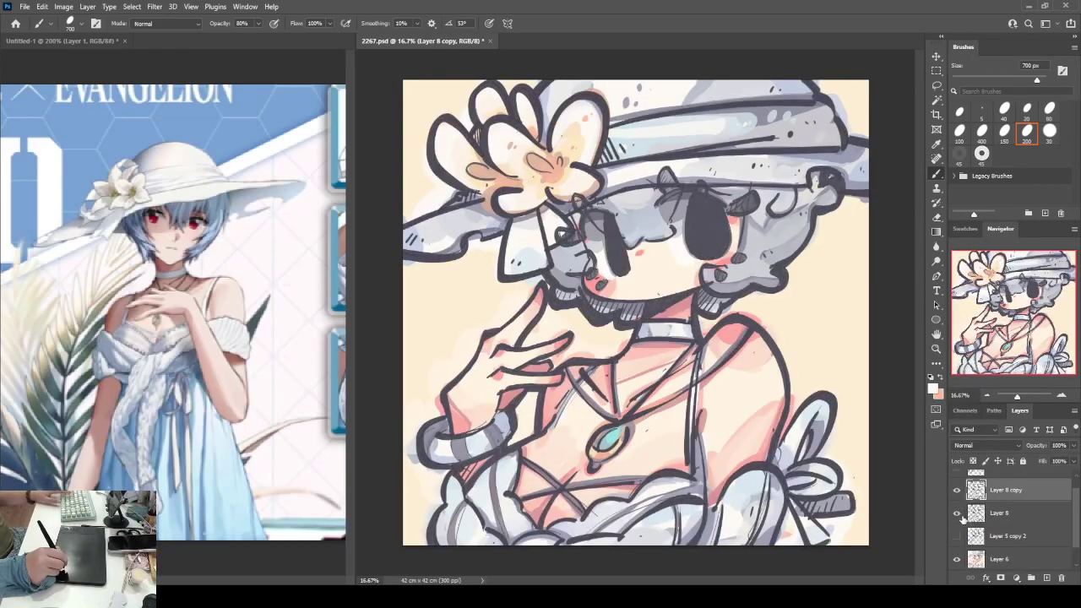
{"action": "left_click", "coordinate": [956, 512]}
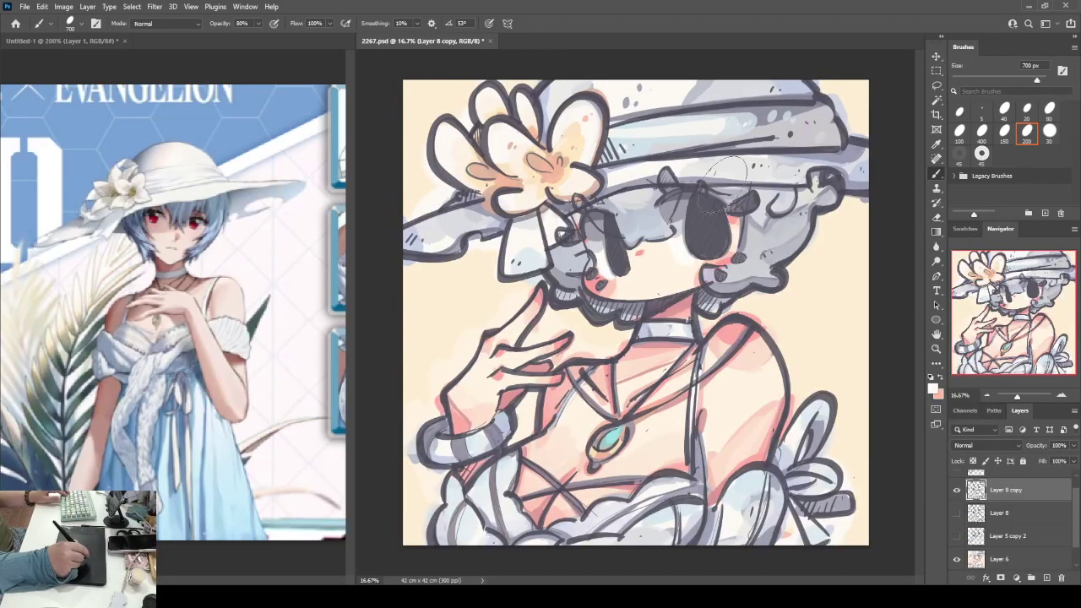
- Show the Layer 5 copy 3 base drawing above the inks and make it the active layer
{"action": "key", "text": "p"}
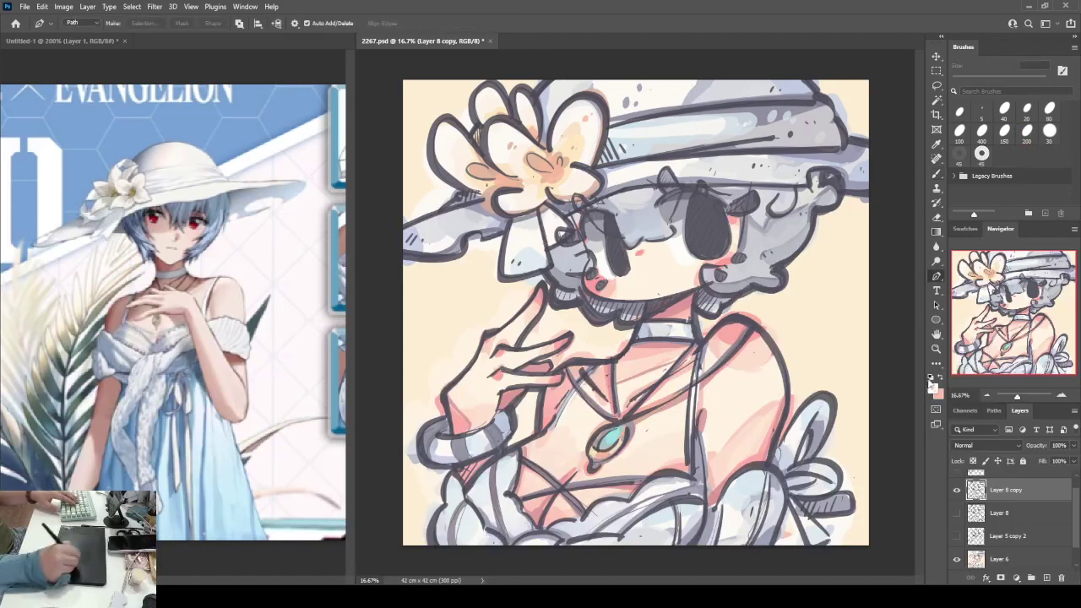
{"action": "left_click_drag", "start_coordinate": [1071, 518], "coordinate": [1074, 506]}
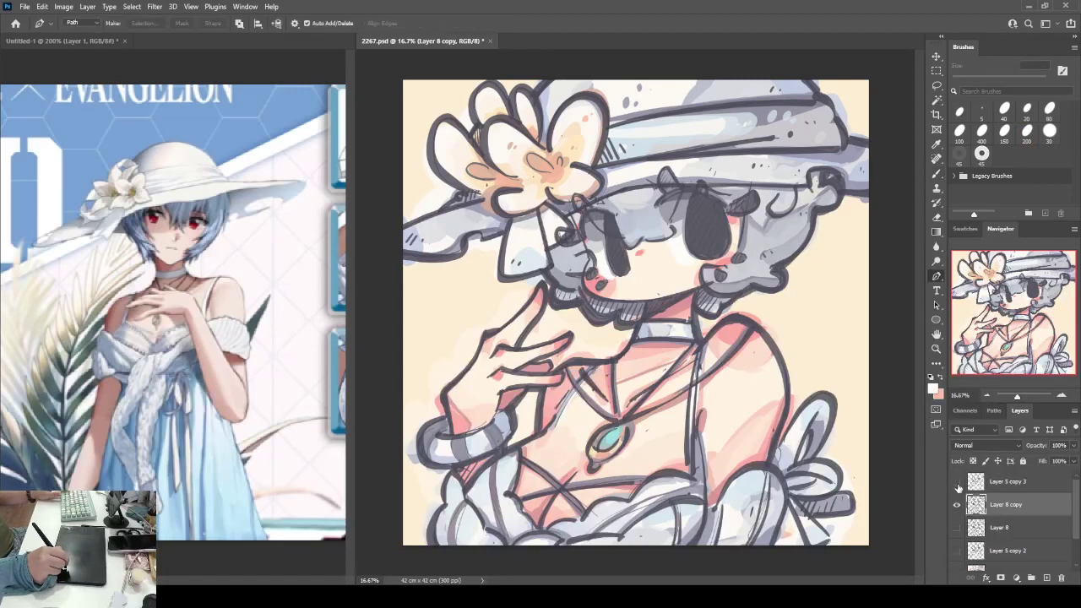
{"action": "left_click", "coordinate": [956, 483]}
{"action": "left_click", "coordinate": [956, 485]}
{"action": "left_click", "coordinate": [1007, 481]}
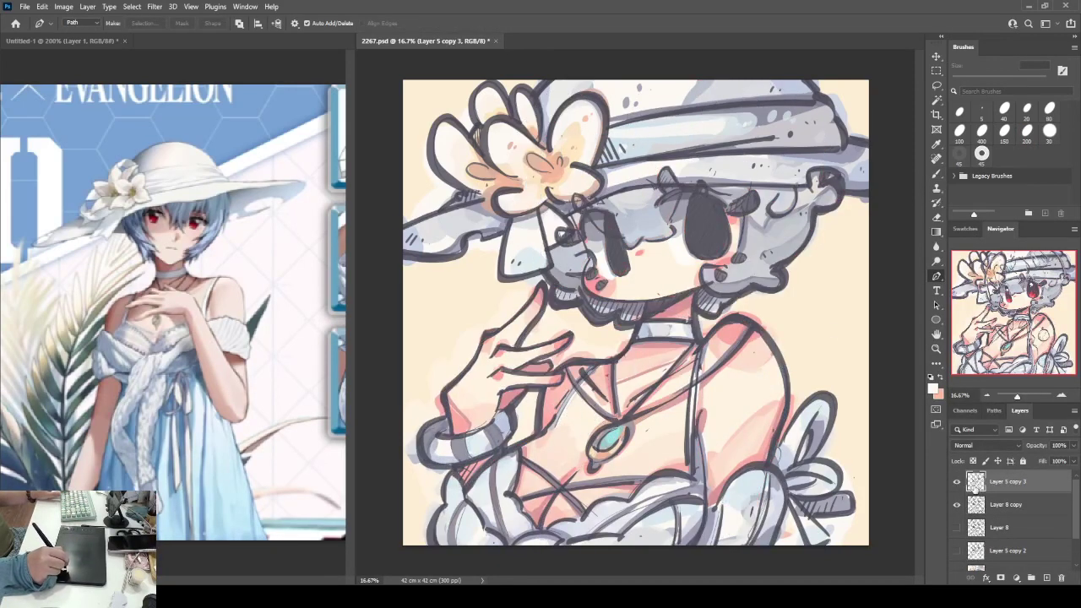
{"action": "left_click", "coordinate": [956, 481]}
- Lasso the face and eyes on Layer 5 copy 3, copy them to a new layer, and remove the source layer
{"action": "key", "text": "l"}
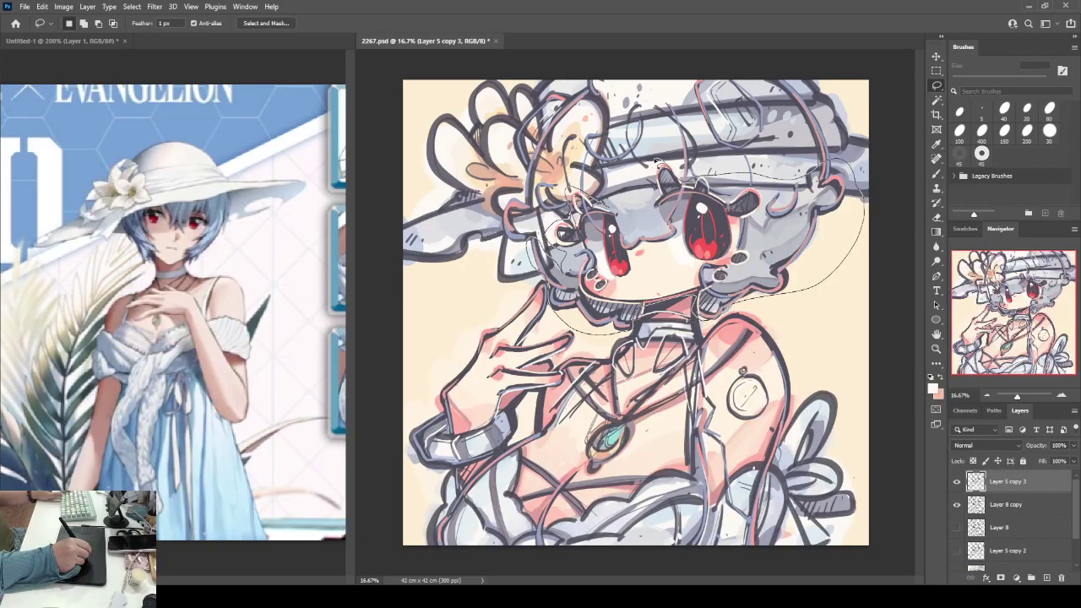
{"action": "left_click_drag", "start_coordinate": [625, 194], "coordinate": [612, 195]}
{"action": "key", "text": "ctrl+j"}
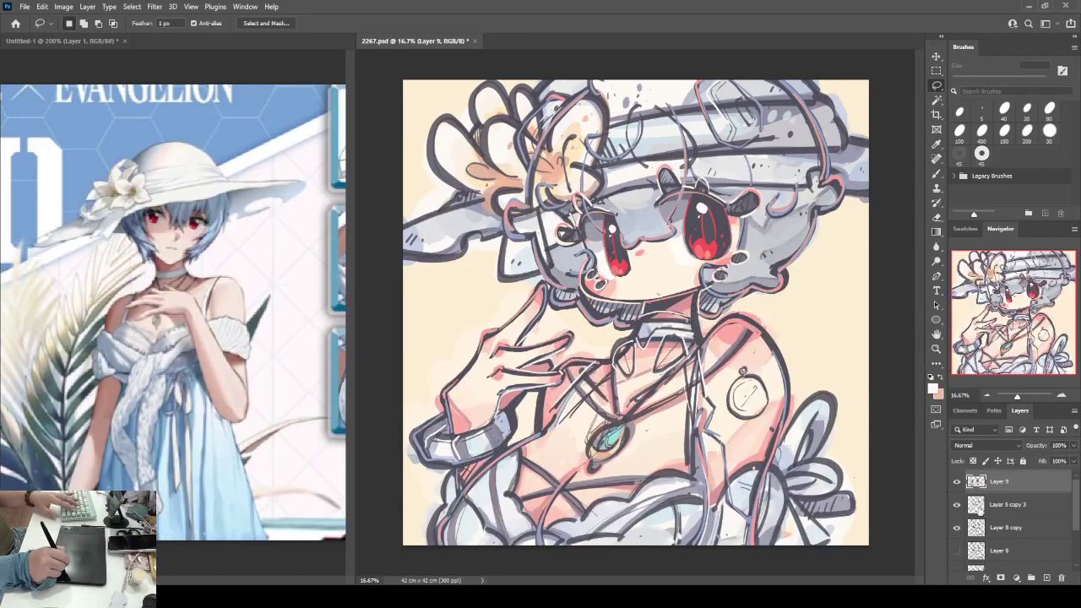
{"action": "left_click", "coordinate": [981, 507]}
{"action": "key", "text": "ctrl+e"}
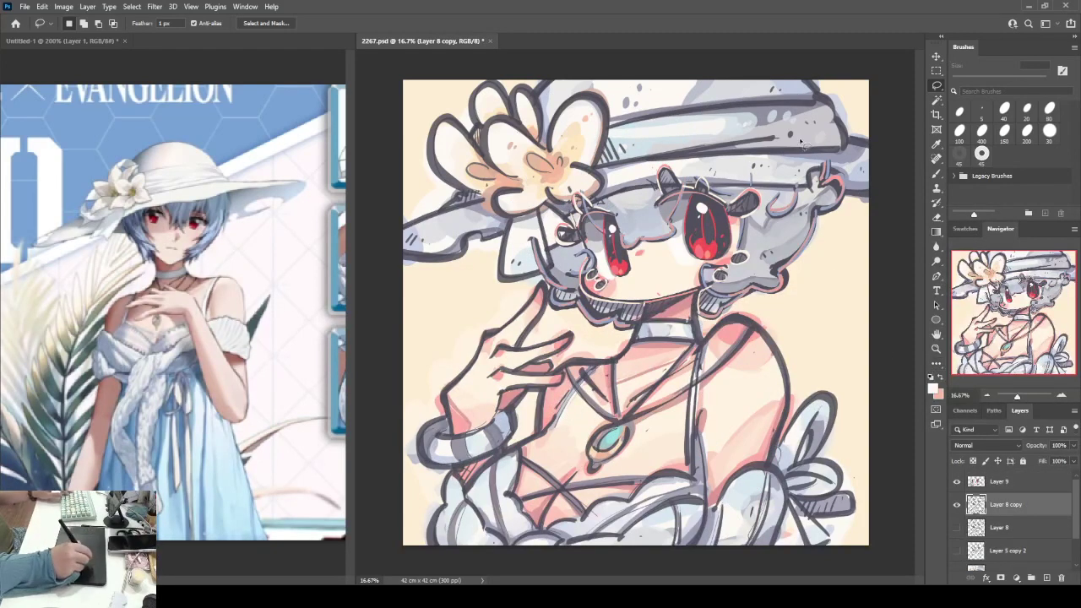
- Erase the stray line beside the hair on Layer 9 with a 400 px eraser and merge it into Layer 8 copy
{"action": "key", "text": "e"}
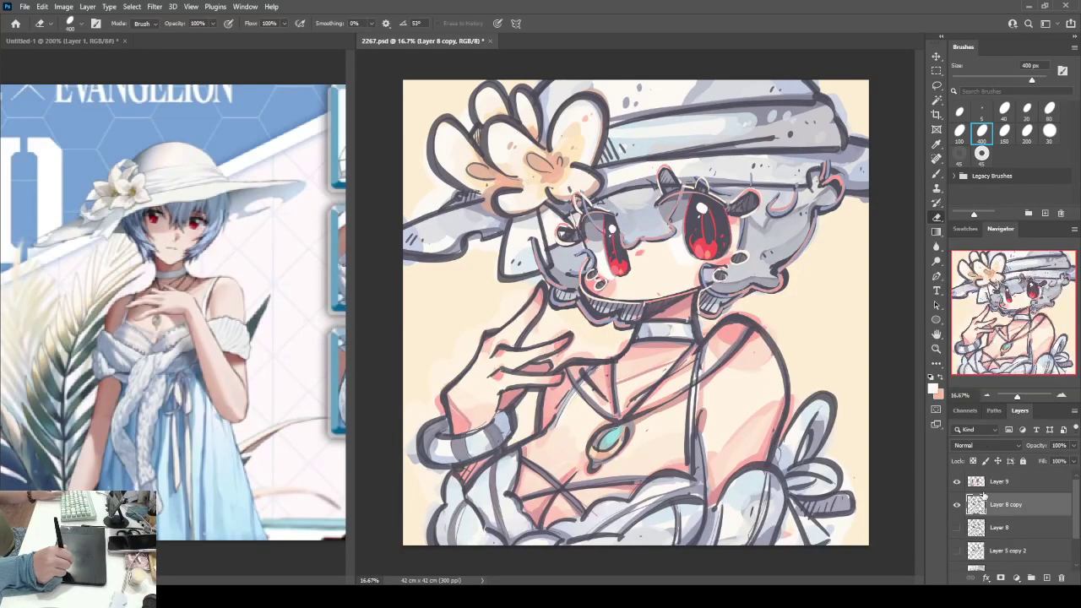
{"action": "key", "text": "alt+bracketright"}
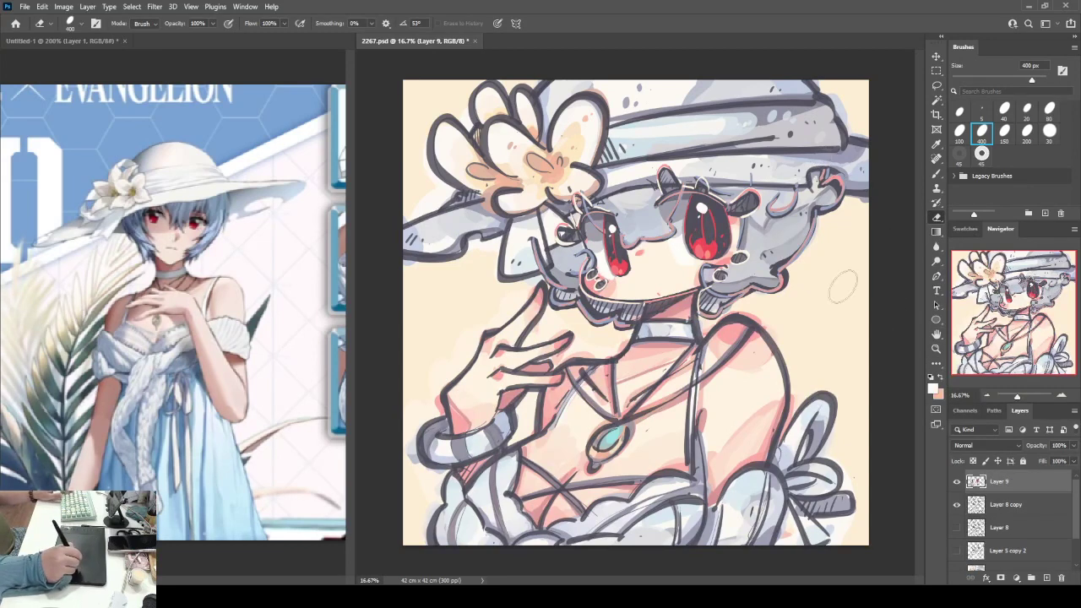
{"action": "left_click_drag", "start_coordinate": [540, 249], "coordinate": [537, 245]}
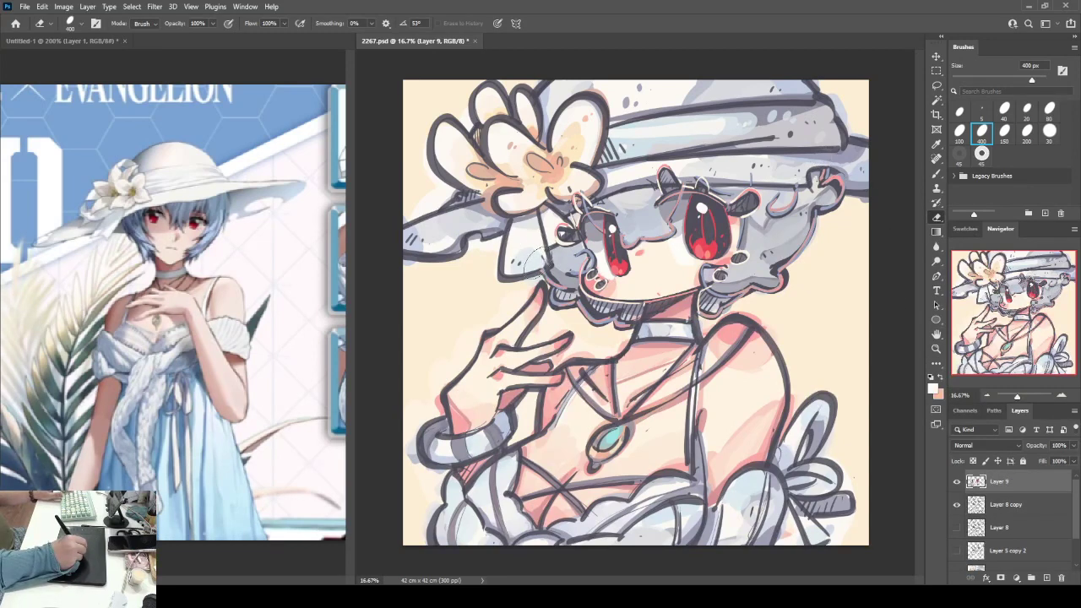
{"action": "key", "text": "ctrl+e"}
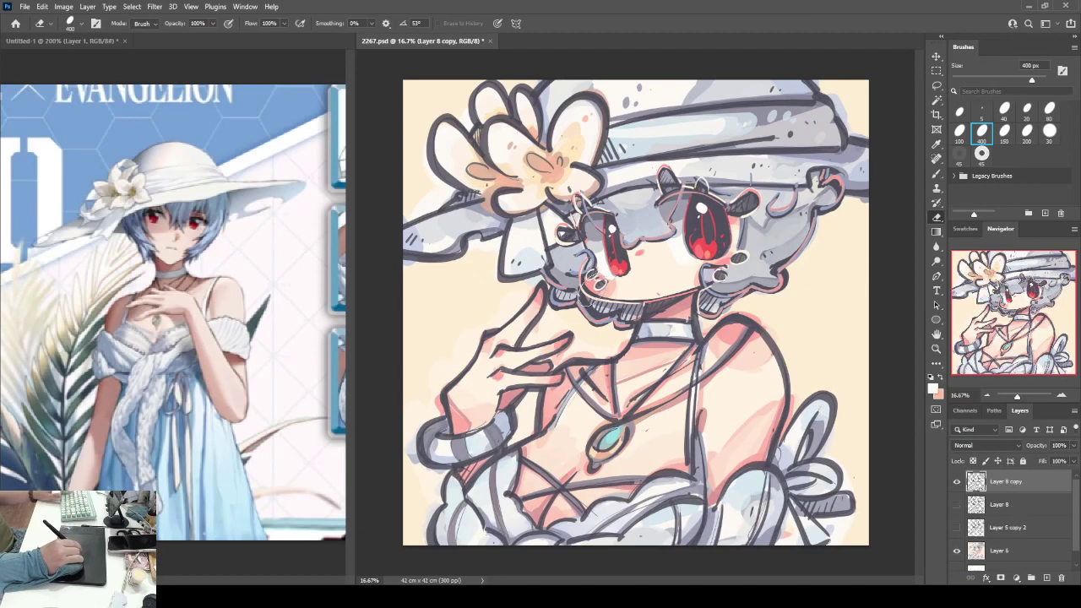
- Set the brush to 200 px and 100% opacity, and paint grey and white strokes along the hat band's upper line
{"action": "key", "text": "b"}
{"action": "left_click", "coordinate": [764, 112], "text": "alt"}
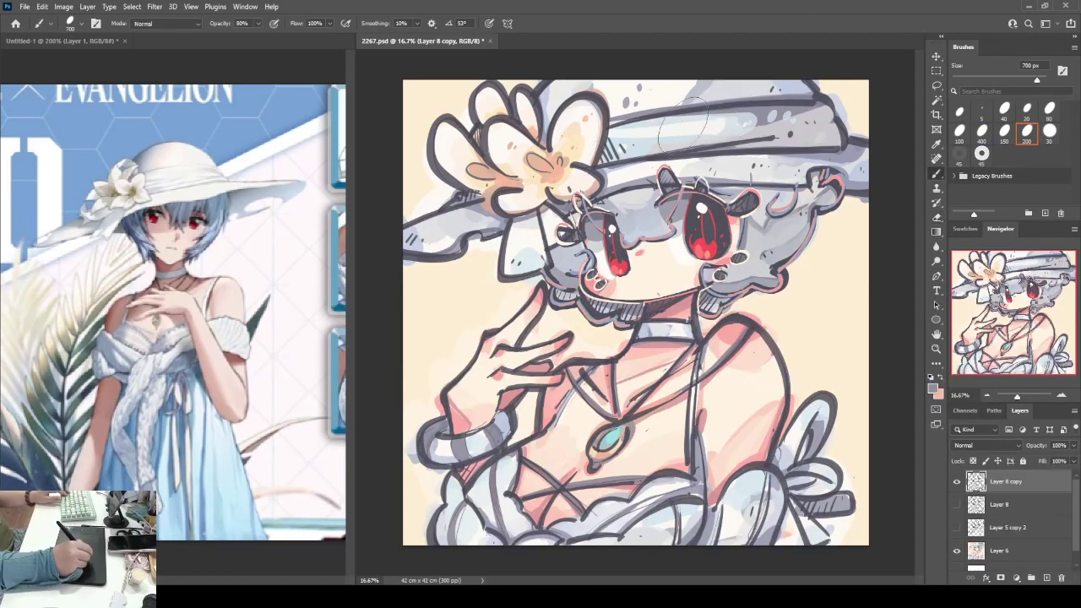
{"action": "key", "text": "bracketleft"}
{"action": "key", "text": "bracketleft"}
{"action": "key", "text": "bracketleft"}
{"action": "key", "text": "0"}
{"action": "key", "text": "bracketleft"}
{"action": "key", "text": "bracketleft"}
{"action": "key", "text": "bracketleft"}
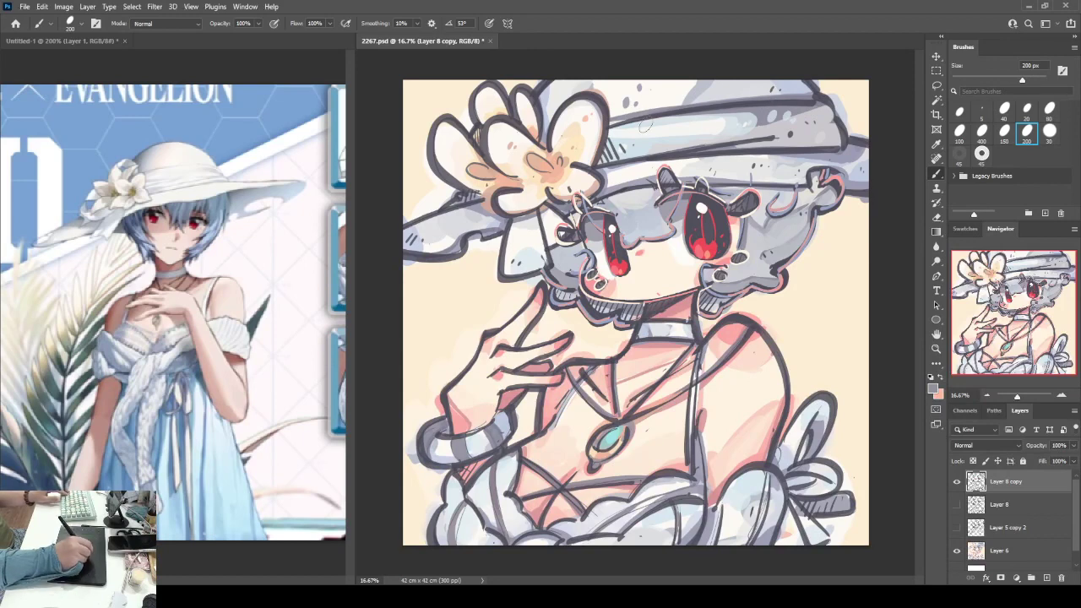
{"action": "left_click_drag", "start_coordinate": [615, 126], "coordinate": [792, 103]}
{"action": "left_click", "coordinate": [673, 90], "text": "alt"}
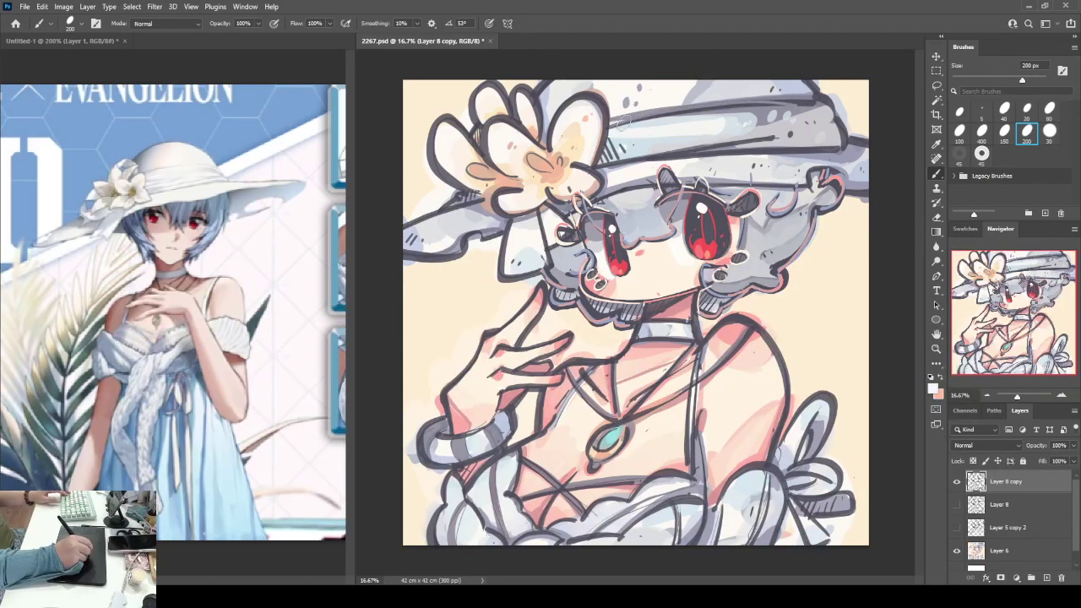
{"action": "left_click_drag", "start_coordinate": [614, 127], "coordinate": [770, 108]}
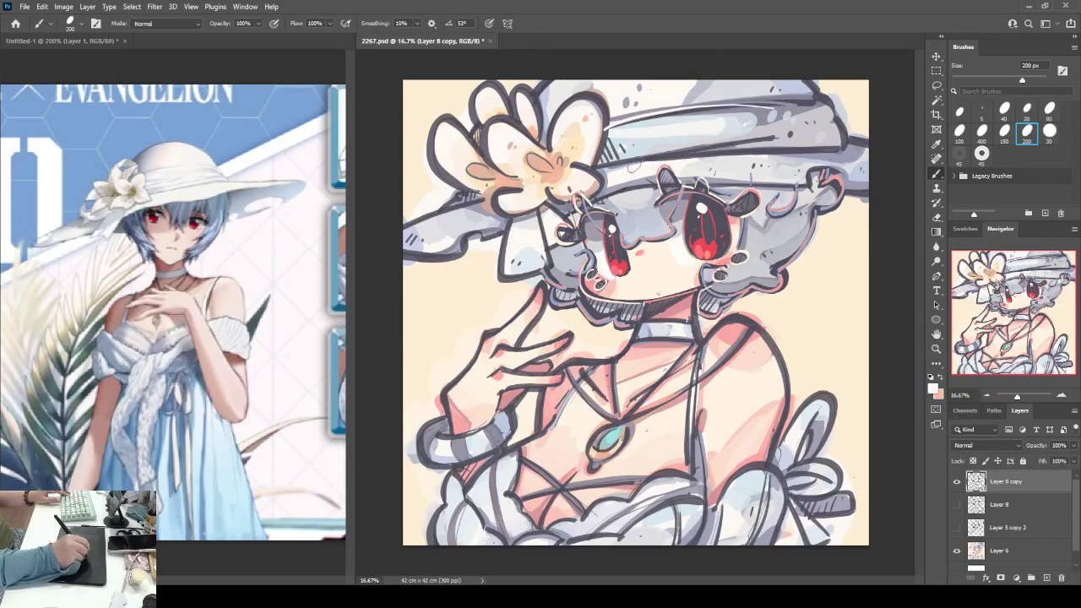
- Paint grey strokes with white highlights along the lower line of the hat band
{"action": "left_click", "coordinate": [797, 104], "text": "alt"}
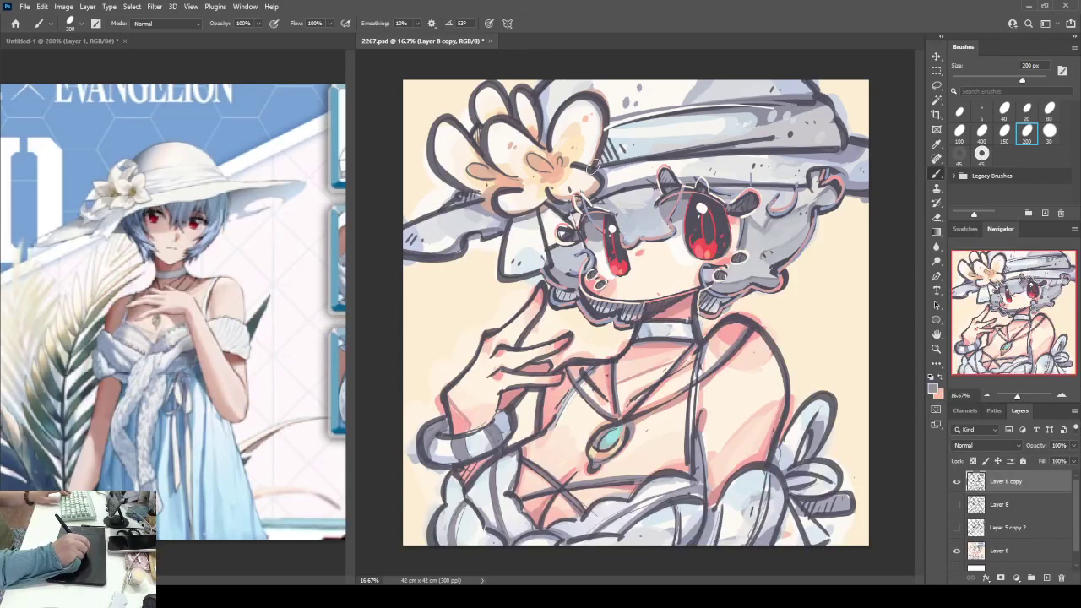
{"action": "left_click_drag", "start_coordinate": [594, 166], "coordinate": [763, 132]}
{"action": "left_click_drag", "start_coordinate": [660, 159], "coordinate": [834, 149]}
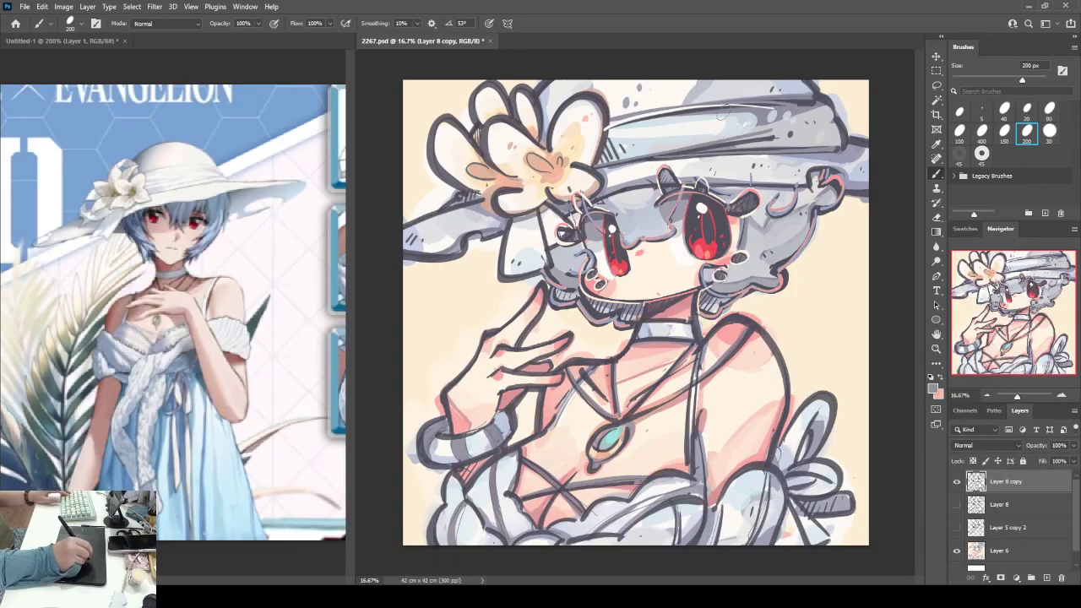
{"action": "left_click", "coordinate": [665, 92], "text": "alt"}
{"action": "left_click_drag", "start_coordinate": [617, 160], "coordinate": [775, 127]}
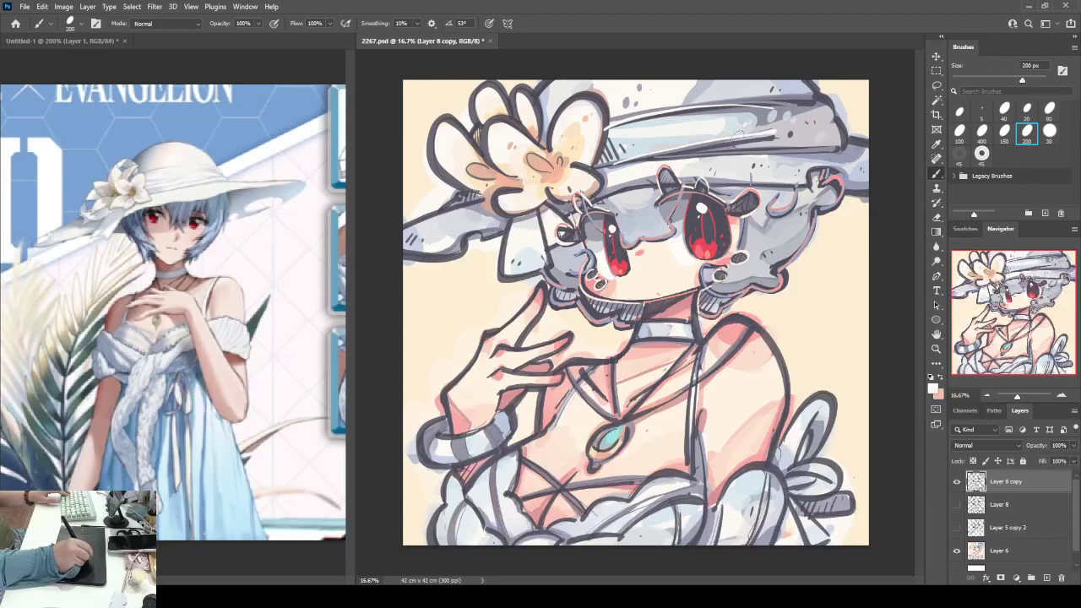
{"action": "left_click_drag", "start_coordinate": [699, 151], "coordinate": [765, 139]}
{"action": "left_click_drag", "start_coordinate": [688, 155], "coordinate": [838, 146]}
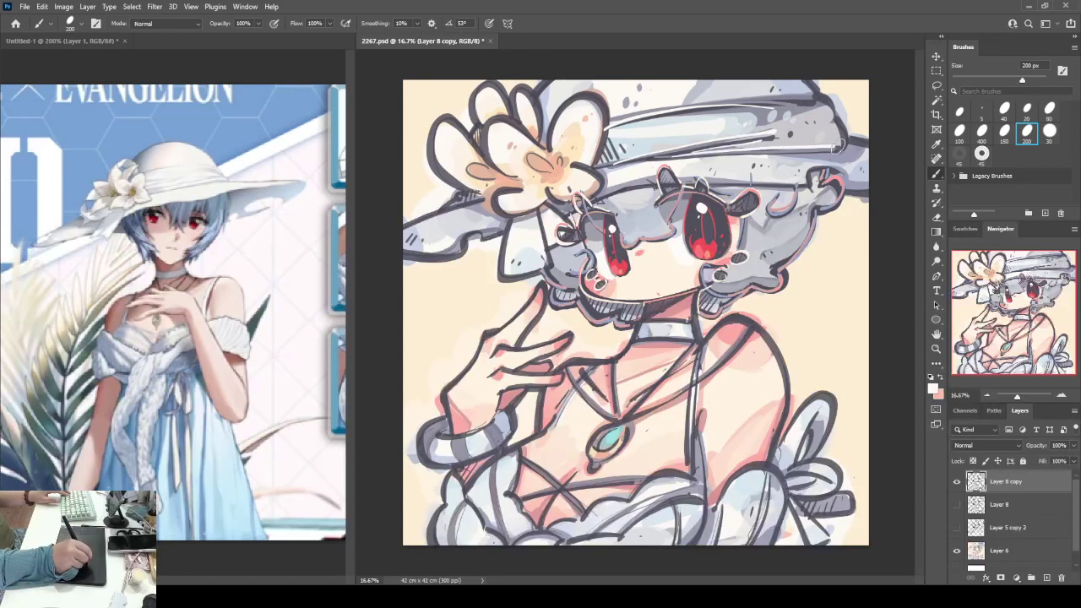
- Sample pink and add pink accents along the outline at the hat band's right end
{"action": "mouse_move", "coordinate": [819, 96]}
{"action": "left_mouse_down"}
{"action": "mouse_move", "coordinate": [843, 146]}
{"action": "mouse_move", "coordinate": [828, 140]}
{"action": "mouse_move", "coordinate": [875, 145]}
{"action": "left_mouse_up"}
{"action": "left_click", "coordinate": [841, 174], "text": "alt"}
{"action": "mouse_move", "coordinate": [817, 89]}
{"action": "left_mouse_down"}
{"action": "mouse_move", "coordinate": [836, 101]}
{"action": "mouse_move", "coordinate": [853, 145]}
{"action": "left_mouse_up"}
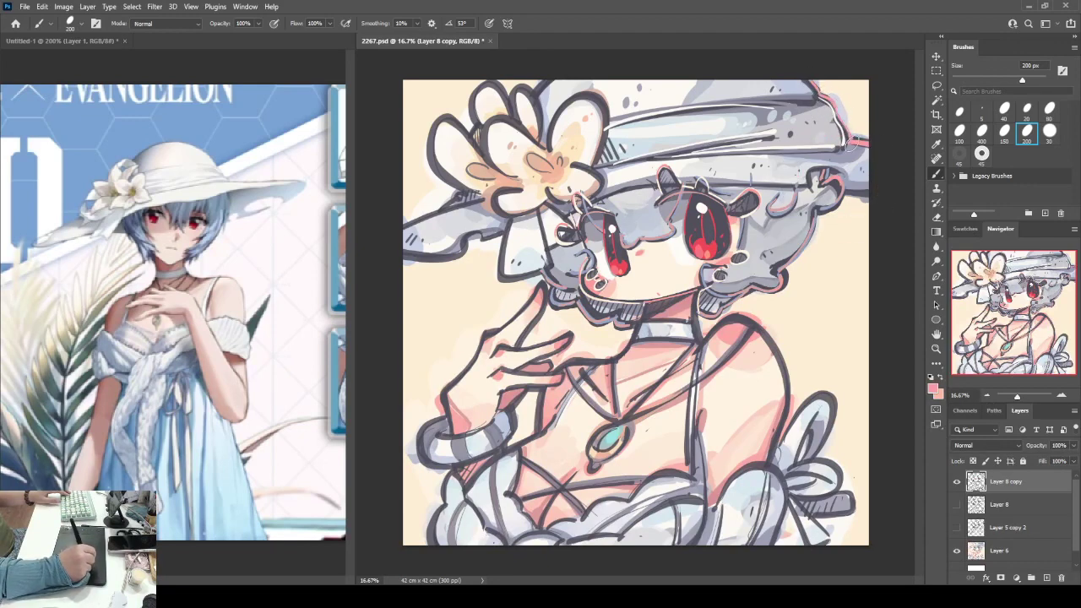
- Line the hat's left brim with pink and pale grey, and outline the white shape beneath the flower in pink
{"action": "mouse_move", "coordinate": [401, 255]}
{"action": "left_mouse_down"}
{"action": "mouse_move", "coordinate": [456, 250]}
{"action": "mouse_move", "coordinate": [462, 238]}
{"action": "left_mouse_up"}
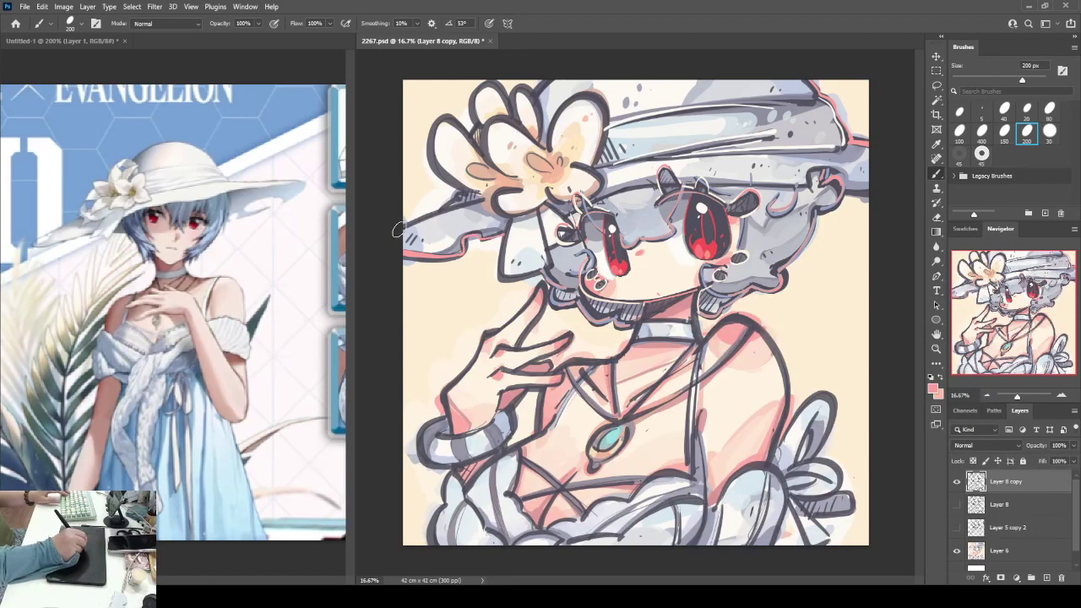
{"action": "left_click_drag", "start_coordinate": [398, 228], "coordinate": [478, 194]}
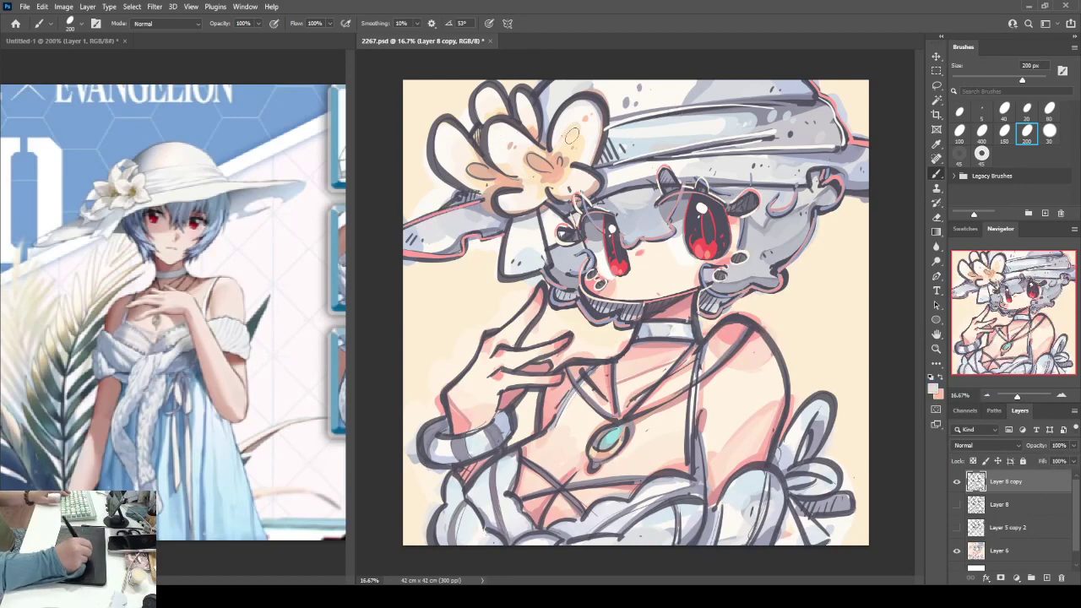
{"action": "mouse_move", "coordinate": [393, 259]}
{"action": "left_mouse_down"}
{"action": "mouse_move", "coordinate": [460, 256]}
{"action": "mouse_move", "coordinate": [469, 243]}
{"action": "mouse_move", "coordinate": [495, 241]}
{"action": "left_mouse_up"}
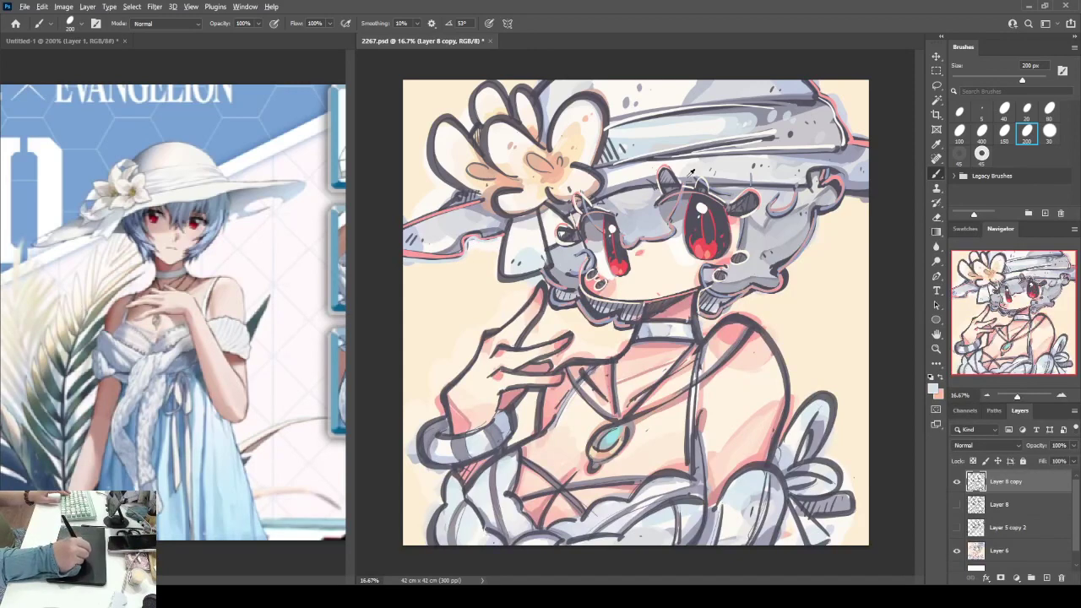
{"action": "left_click", "coordinate": [861, 137], "text": "alt"}
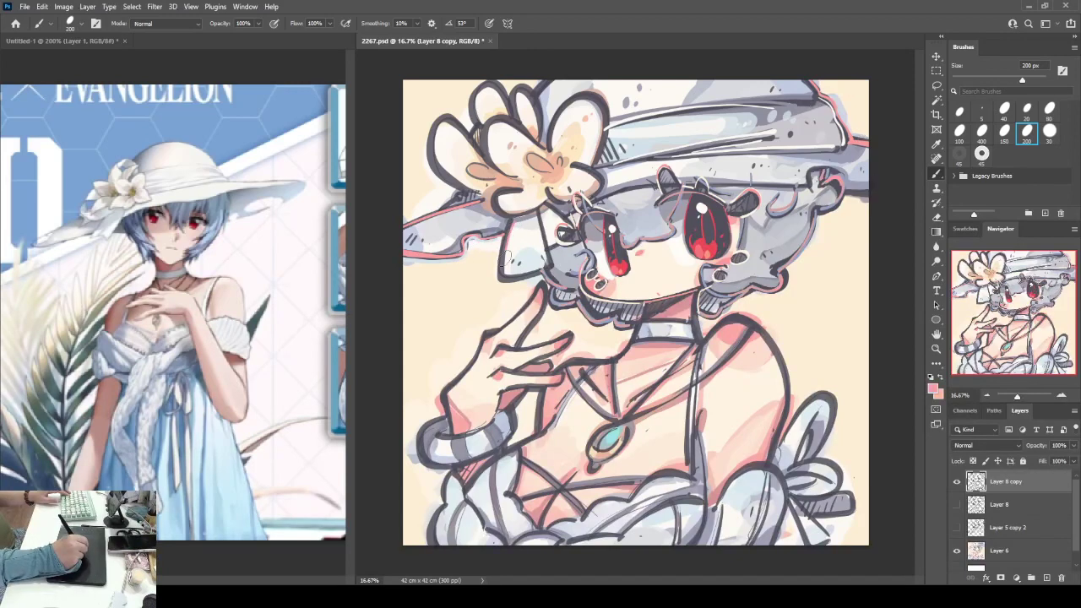
{"action": "mouse_move", "coordinate": [505, 254]}
{"action": "left_mouse_down"}
{"action": "mouse_move", "coordinate": [510, 276]}
{"action": "mouse_move", "coordinate": [545, 272]}
{"action": "mouse_move", "coordinate": [548, 220]}
{"action": "left_mouse_up"}
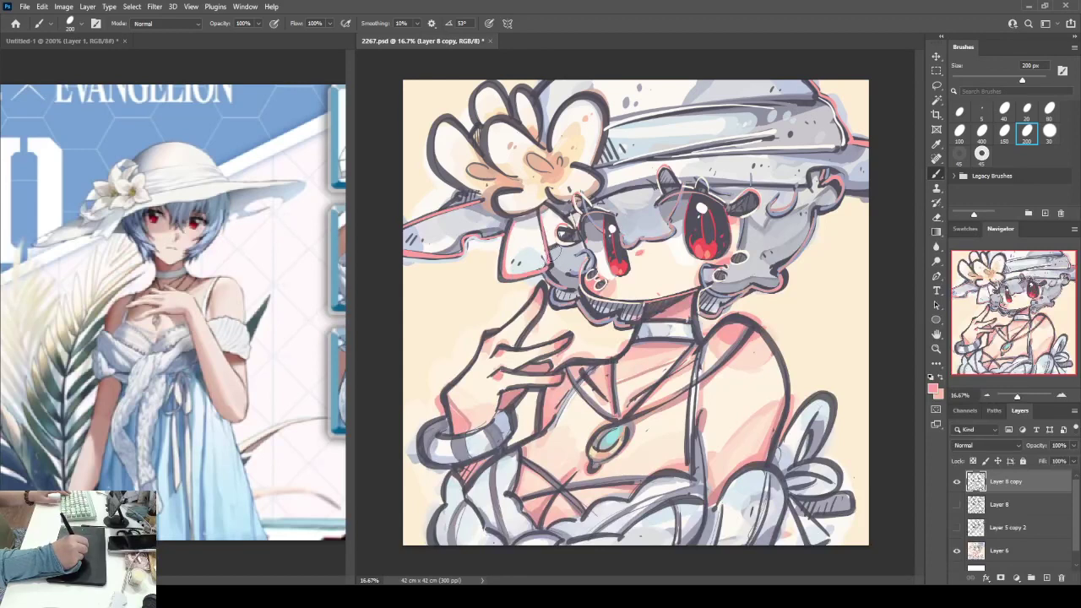
- Recolor the hat flower's petal outlines with pink accents and add white edging around the petals
{"action": "mouse_move", "coordinate": [544, 147]}
{"action": "left_mouse_down"}
{"action": "mouse_move", "coordinate": [507, 121]}
{"action": "mouse_move", "coordinate": [484, 133]}
{"action": "mouse_move", "coordinate": [507, 176]}
{"action": "mouse_move", "coordinate": [483, 107]}
{"action": "mouse_move", "coordinate": [477, 112]}
{"action": "mouse_move", "coordinate": [512, 108]}
{"action": "mouse_move", "coordinate": [521, 87]}
{"action": "mouse_move", "coordinate": [550, 145]}
{"action": "mouse_move", "coordinate": [569, 108]}
{"action": "mouse_move", "coordinate": [588, 127]}
{"action": "mouse_move", "coordinate": [591, 152]}
{"action": "mouse_move", "coordinate": [576, 168]}
{"action": "mouse_move", "coordinate": [594, 169]}
{"action": "mouse_move", "coordinate": [578, 199]}
{"action": "mouse_move", "coordinate": [501, 203]}
{"action": "mouse_move", "coordinate": [472, 167]}
{"action": "mouse_move", "coordinate": [475, 137]}
{"action": "mouse_move", "coordinate": [435, 125]}
{"action": "mouse_move", "coordinate": [460, 182]}
{"action": "left_mouse_up"}
{"action": "mouse_move", "coordinate": [511, 160]}
{"action": "left_mouse_down"}
{"action": "mouse_move", "coordinate": [519, 132]}
{"action": "mouse_move", "coordinate": [532, 171]}
{"action": "mouse_move", "coordinate": [560, 174]}
{"action": "left_mouse_up"}
{"action": "left_click", "coordinate": [517, 137], "text": "alt"}
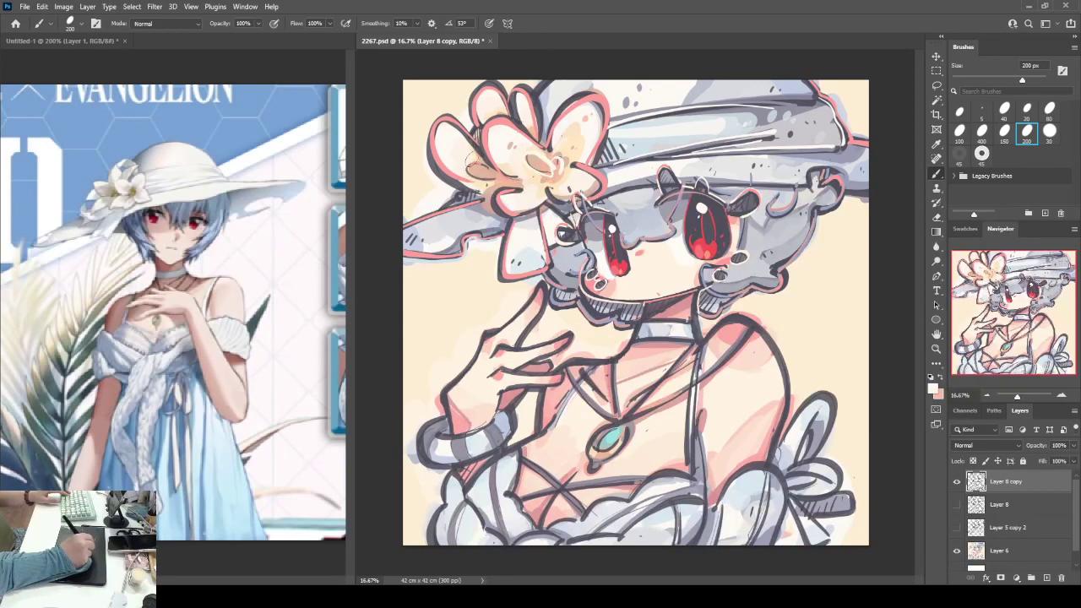
{"action": "mouse_move", "coordinate": [471, 158]}
{"action": "left_mouse_down"}
{"action": "mouse_move", "coordinate": [497, 184]}
{"action": "mouse_move", "coordinate": [484, 188]}
{"action": "mouse_move", "coordinate": [467, 157]}
{"action": "mouse_move", "coordinate": [514, 204]}
{"action": "mouse_move", "coordinate": [495, 206]}
{"action": "mouse_move", "coordinate": [575, 194]}
{"action": "left_mouse_up"}
{"action": "mouse_move", "coordinate": [500, 137]}
{"action": "left_mouse_down"}
{"action": "mouse_move", "coordinate": [460, 140]}
{"action": "mouse_move", "coordinate": [431, 173]}
{"action": "left_mouse_up"}
{"action": "left_click_drag", "start_coordinate": [456, 193], "coordinate": [473, 199]}
{"action": "mouse_move", "coordinate": [478, 122]}
{"action": "left_mouse_down"}
{"action": "mouse_move", "coordinate": [498, 96]}
{"action": "mouse_move", "coordinate": [511, 117]}
{"action": "mouse_move", "coordinate": [534, 101]}
{"action": "mouse_move", "coordinate": [543, 138]}
{"action": "mouse_move", "coordinate": [600, 114]}
{"action": "left_mouse_up"}
{"action": "left_click_drag", "start_coordinate": [597, 169], "coordinate": [572, 196]}
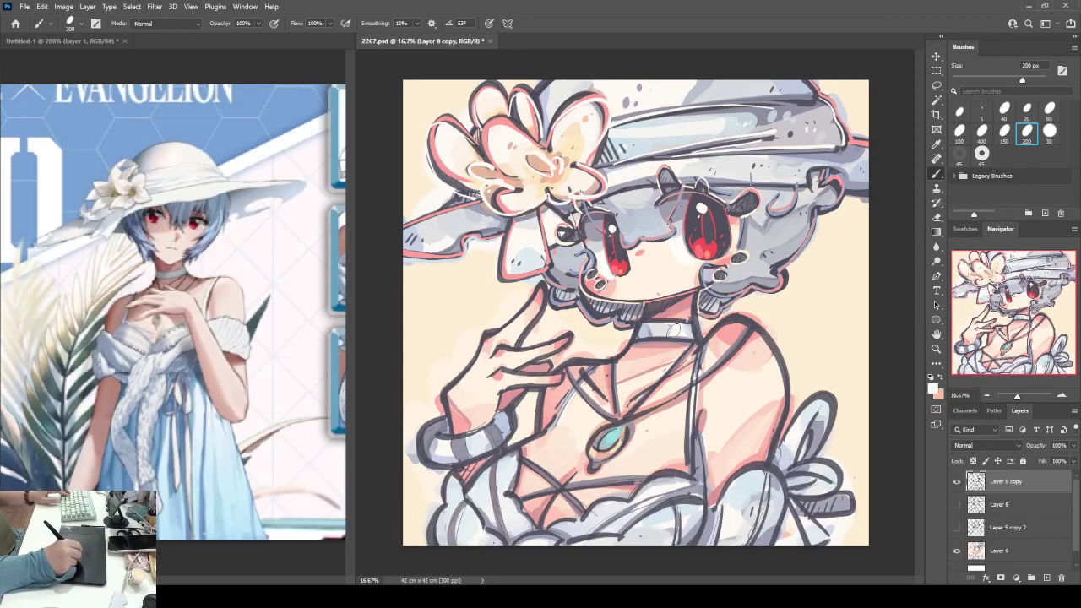
- Sample pink from the art, trace the choker and necklace cords with it, and add pale highlights to the pendant
{"action": "left_click", "coordinate": [511, 272], "text": "alt"}
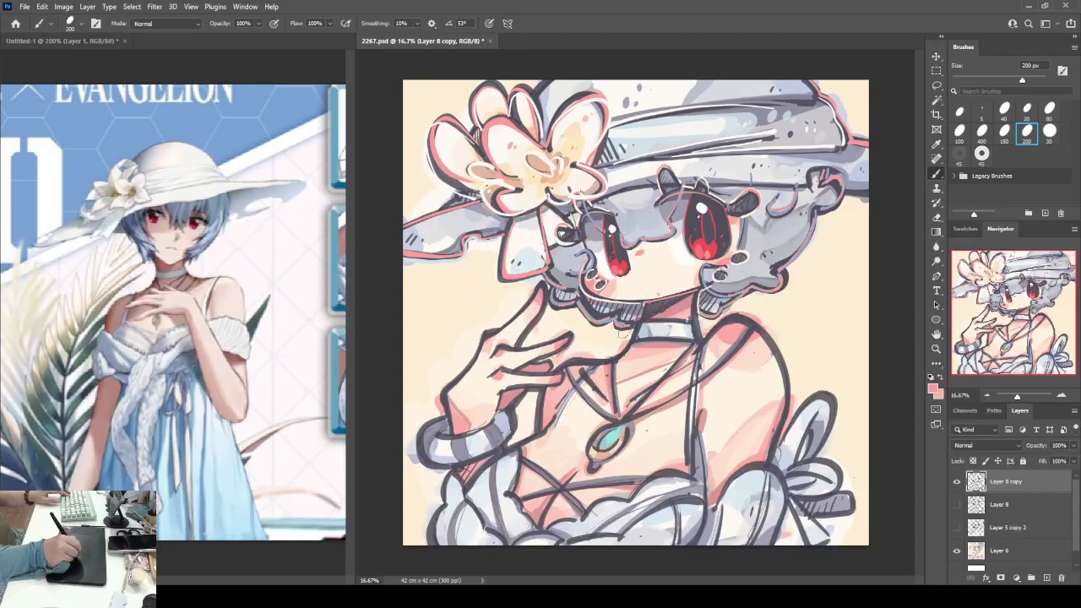
{"action": "left_click_drag", "start_coordinate": [634, 342], "coordinate": [705, 338]}
{"action": "left_click_drag", "start_coordinate": [626, 416], "coordinate": [688, 345]}
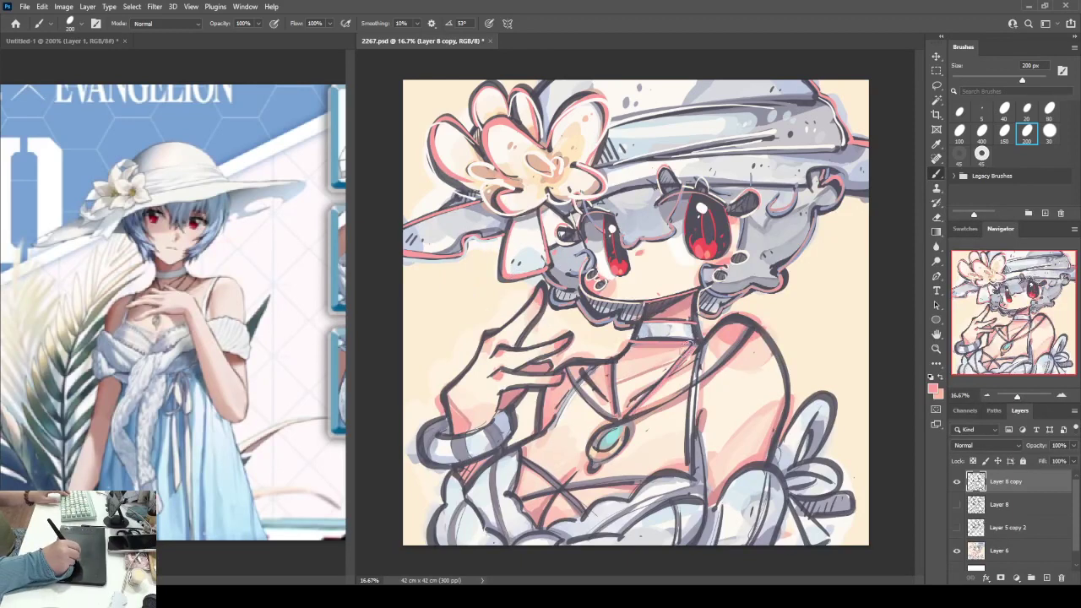
{"action": "left_click_drag", "start_coordinate": [616, 365], "coordinate": [615, 414]}
{"action": "mouse_move", "coordinate": [573, 373]}
{"action": "left_mouse_down"}
{"action": "mouse_move", "coordinate": [628, 406]}
{"action": "mouse_move", "coordinate": [673, 400]}
{"action": "mouse_move", "coordinate": [648, 415]}
{"action": "mouse_move", "coordinate": [751, 336]}
{"action": "left_mouse_up"}
{"action": "left_click", "coordinate": [678, 340], "text": "alt"}
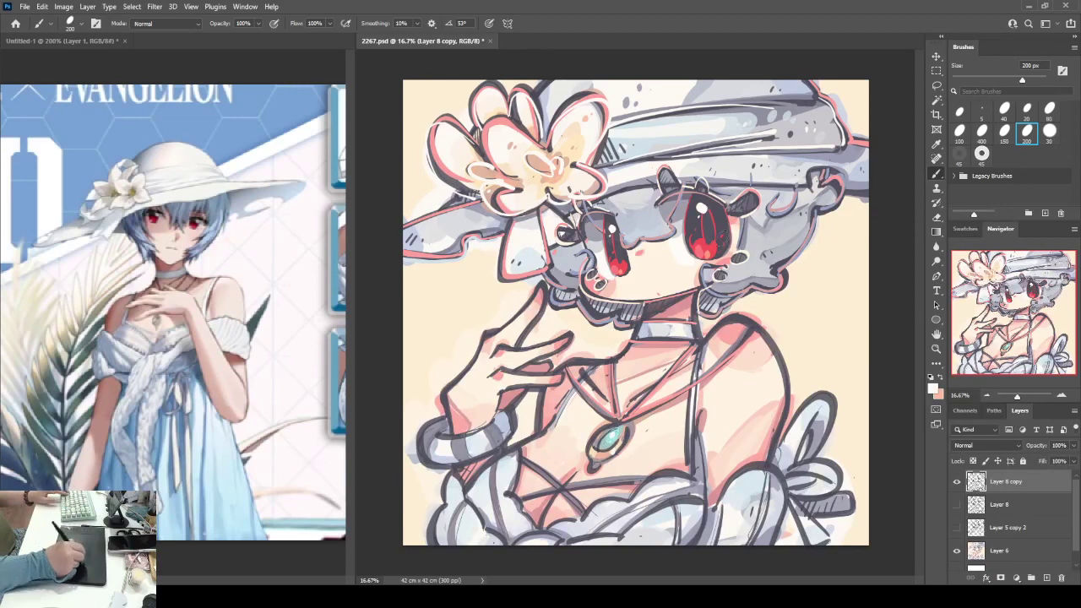
{"action": "left_click", "coordinate": [856, 138], "text": "alt"}
{"action": "left_click", "coordinate": [857, 138], "text": "alt"}
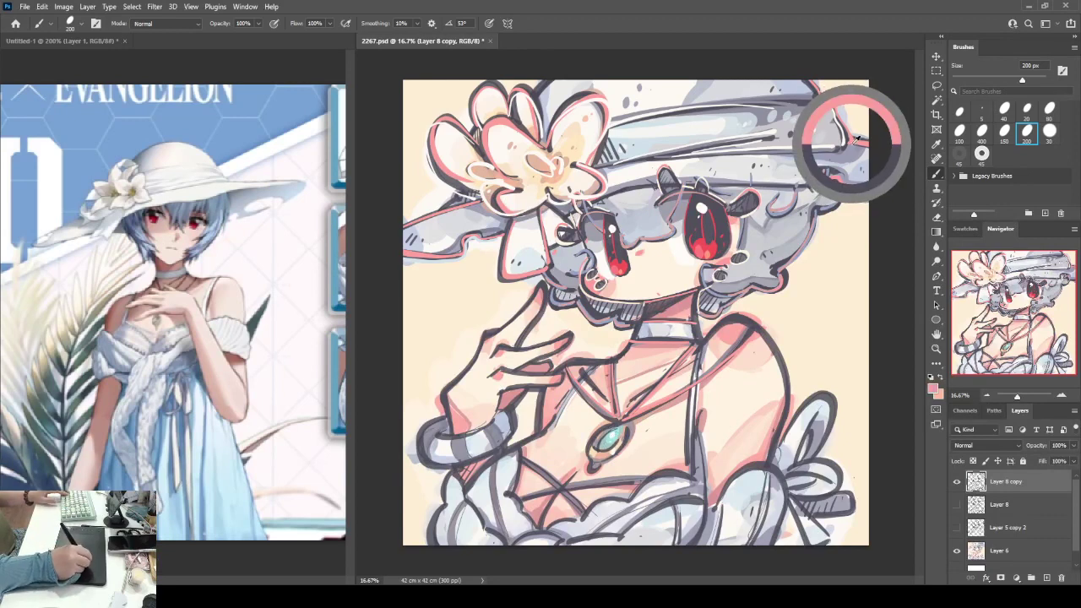
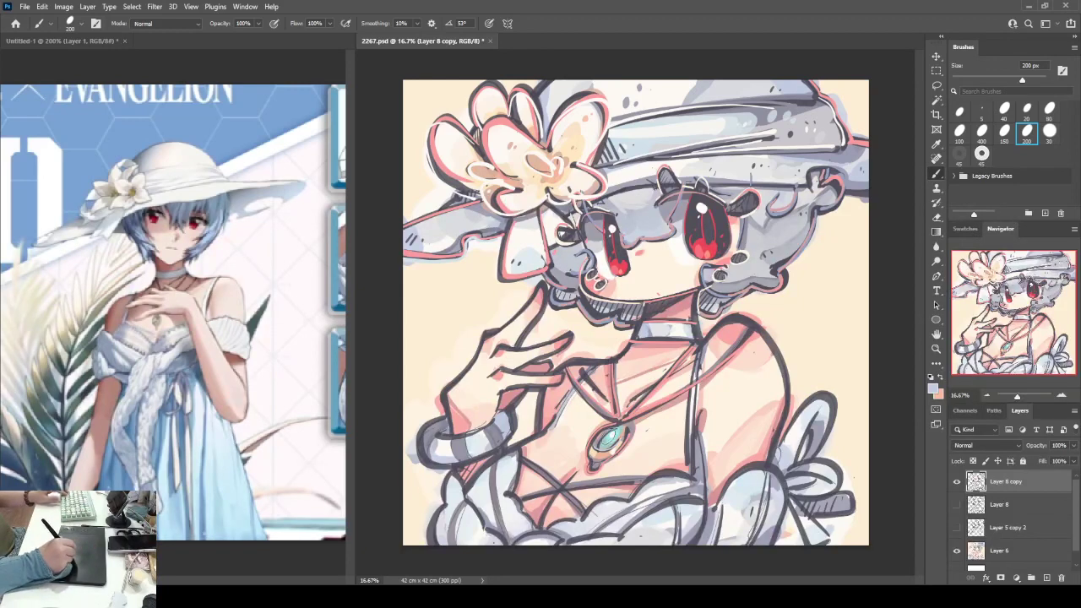
- Add pink accents along the hand and finger outlines, and line the bracelet's edges and bands with white
{"action": "left_click", "coordinate": [751, 325], "text": "alt"}
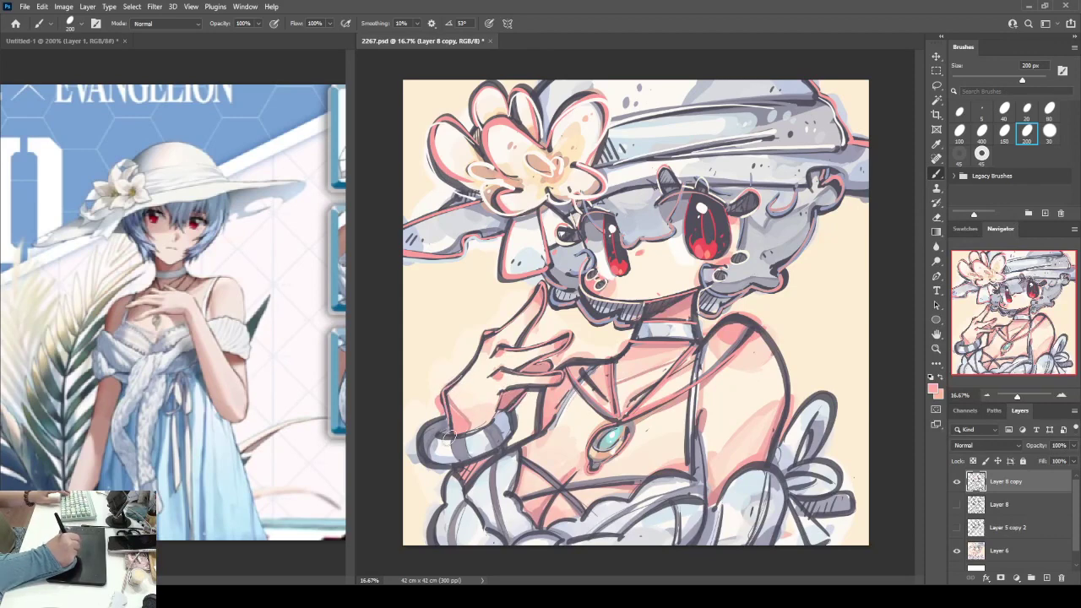
{"action": "key", "text": "x"}
{"action": "mouse_move", "coordinate": [446, 413]}
{"action": "left_mouse_down"}
{"action": "mouse_move", "coordinate": [422, 430]}
{"action": "mouse_move", "coordinate": [426, 462]}
{"action": "mouse_move", "coordinate": [442, 469]}
{"action": "left_mouse_up"}
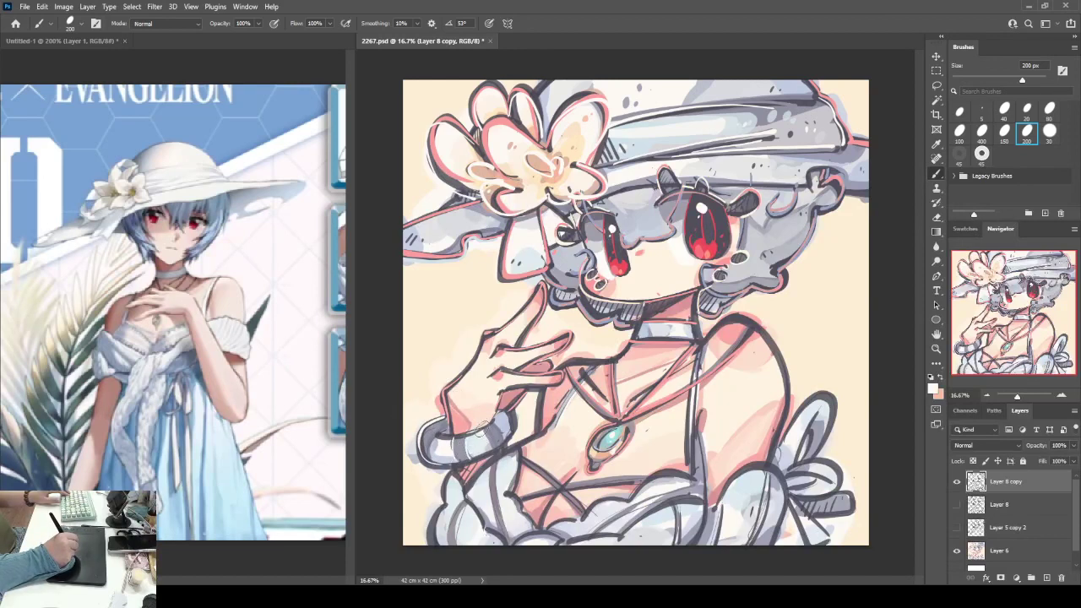
{"action": "left_click_drag", "start_coordinate": [428, 460], "coordinate": [432, 442]}
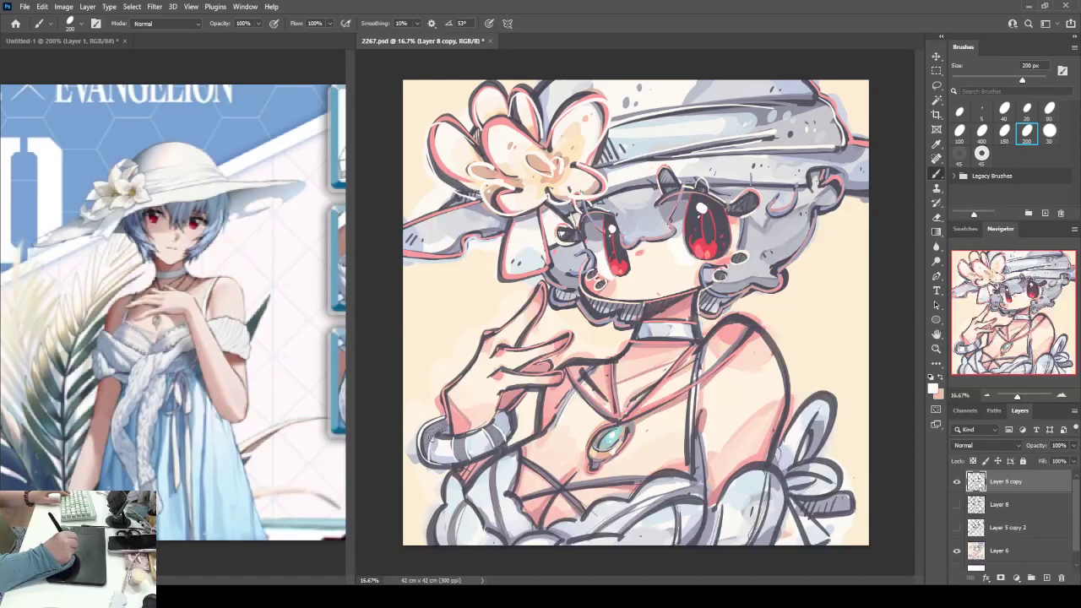
{"action": "left_click", "coordinate": [484, 432], "text": "alt"}
{"action": "mouse_move", "coordinate": [509, 413]}
{"action": "left_mouse_down"}
{"action": "mouse_move", "coordinate": [504, 444]}
{"action": "mouse_move", "coordinate": [448, 467]}
{"action": "mouse_move", "coordinate": [478, 483]}
{"action": "mouse_move", "coordinate": [527, 439]}
{"action": "left_mouse_up"}
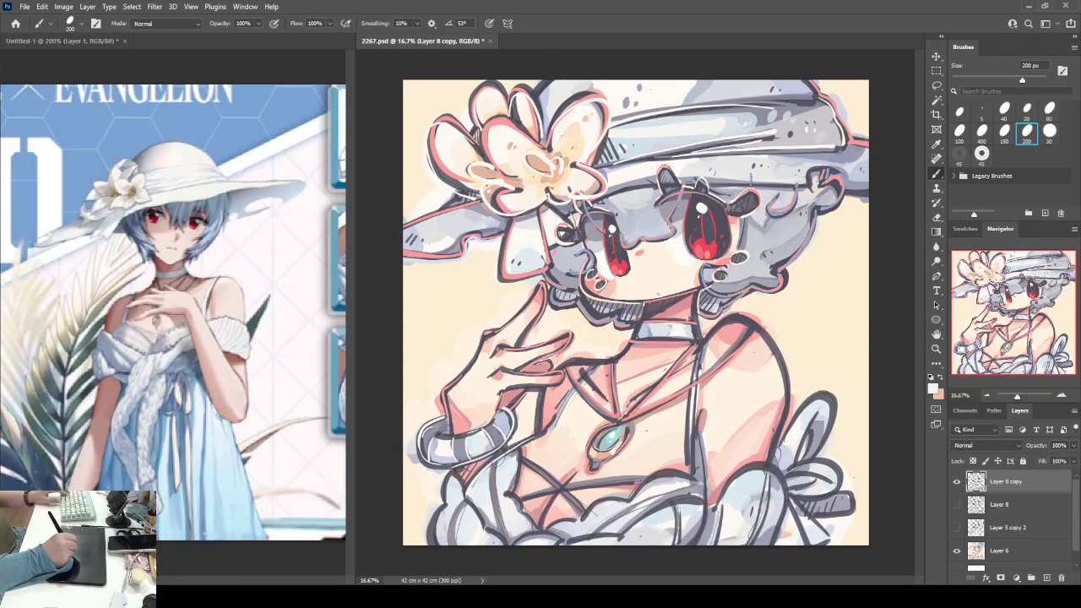
{"action": "key", "text": "ctrl+z"}
- Paint white highlights with sampled grey touches along the dress ruffles and up the shoulder strap
{"action": "mouse_move", "coordinate": [468, 490]}
{"action": "left_mouse_down"}
{"action": "mouse_move", "coordinate": [537, 431]}
{"action": "mouse_move", "coordinate": [518, 450]}
{"action": "mouse_move", "coordinate": [525, 525]}
{"action": "left_mouse_up"}
{"action": "left_click", "coordinate": [492, 482], "text": "alt"}
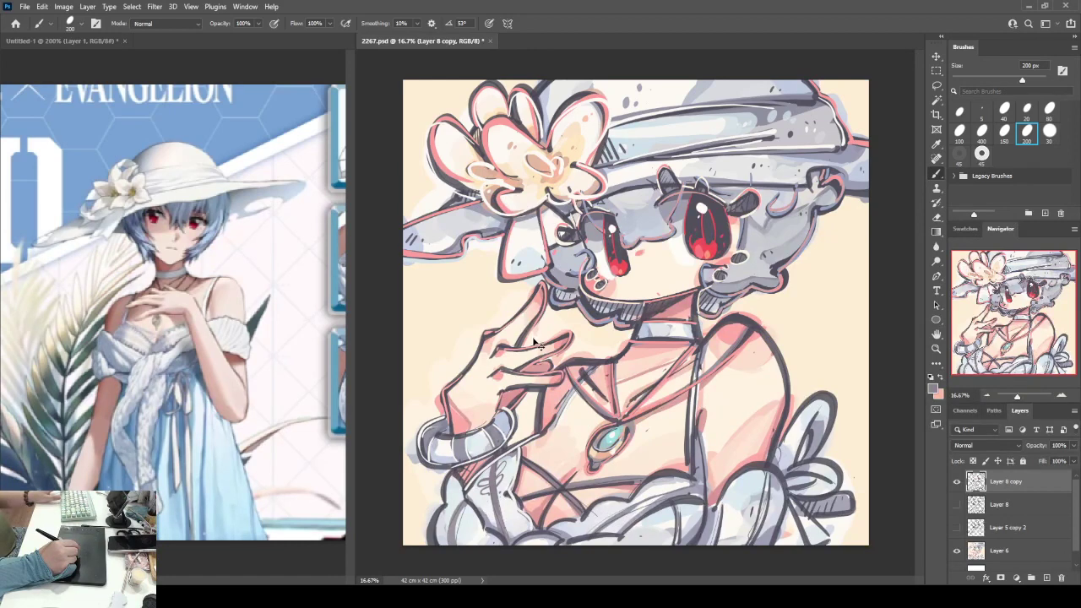
{"action": "left_click", "coordinate": [445, 451], "text": "alt"}
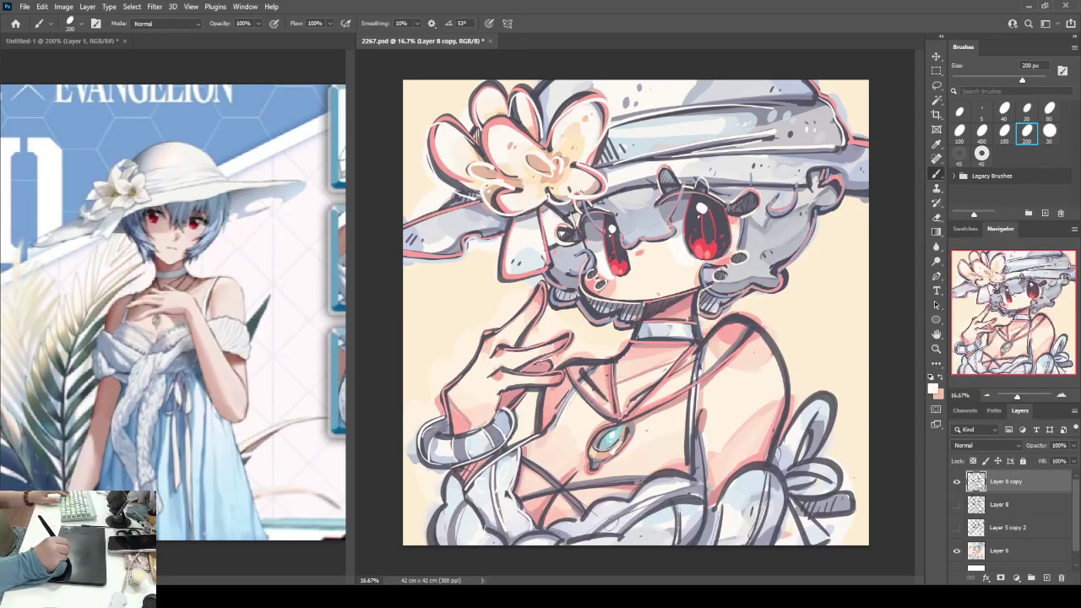
{"action": "left_click_drag", "start_coordinate": [613, 524], "coordinate": [661, 495]}
{"action": "mouse_move", "coordinate": [553, 525]}
{"action": "left_mouse_down"}
{"action": "mouse_move", "coordinate": [595, 504]}
{"action": "mouse_move", "coordinate": [629, 501]}
{"action": "mouse_move", "coordinate": [642, 481]}
{"action": "mouse_move", "coordinate": [688, 473]}
{"action": "left_mouse_up"}
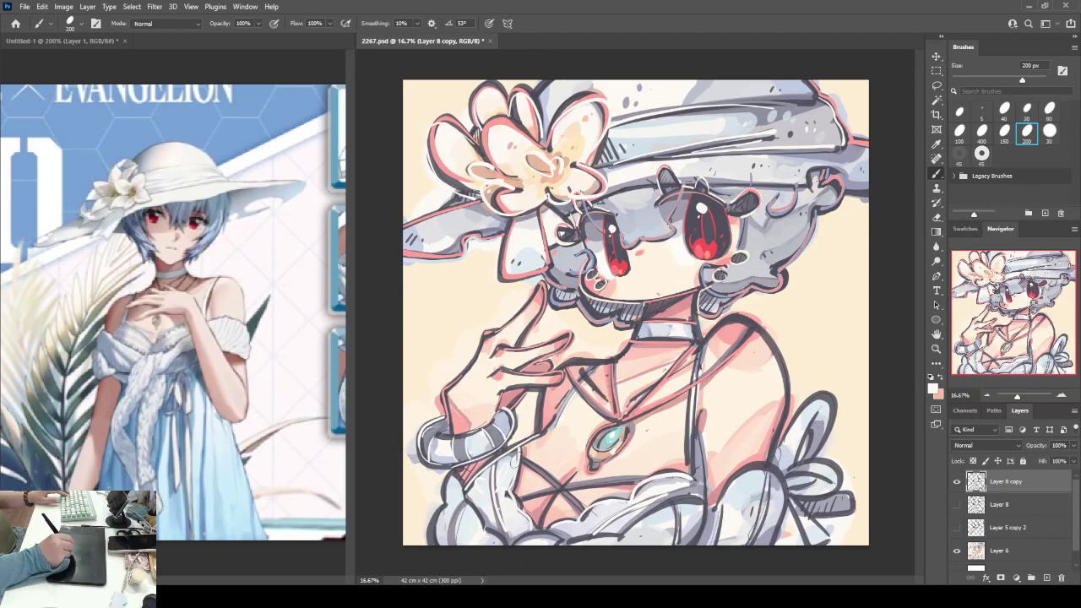
{"action": "mouse_move", "coordinate": [470, 505]}
{"action": "left_mouse_down"}
{"action": "mouse_move", "coordinate": [507, 552]}
{"action": "mouse_move", "coordinate": [618, 543]}
{"action": "mouse_move", "coordinate": [655, 512]}
{"action": "mouse_move", "coordinate": [696, 505]}
{"action": "mouse_move", "coordinate": [696, 547]}
{"action": "left_mouse_up"}
{"action": "mouse_move", "coordinate": [701, 429]}
{"action": "left_mouse_down"}
{"action": "mouse_move", "coordinate": [729, 503]}
{"action": "mouse_move", "coordinate": [726, 485]}
{"action": "mouse_move", "coordinate": [781, 496]}
{"action": "mouse_move", "coordinate": [723, 504]}
{"action": "mouse_move", "coordinate": [711, 539]}
{"action": "left_mouse_up"}
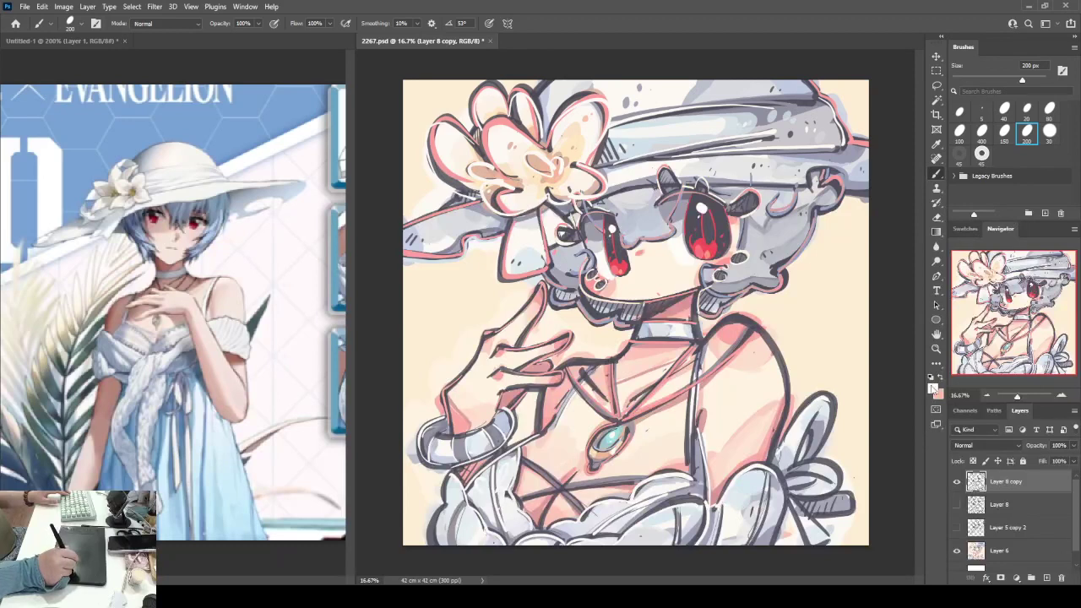
{"action": "key", "text": "i"}
{"action": "key", "text": "b"}
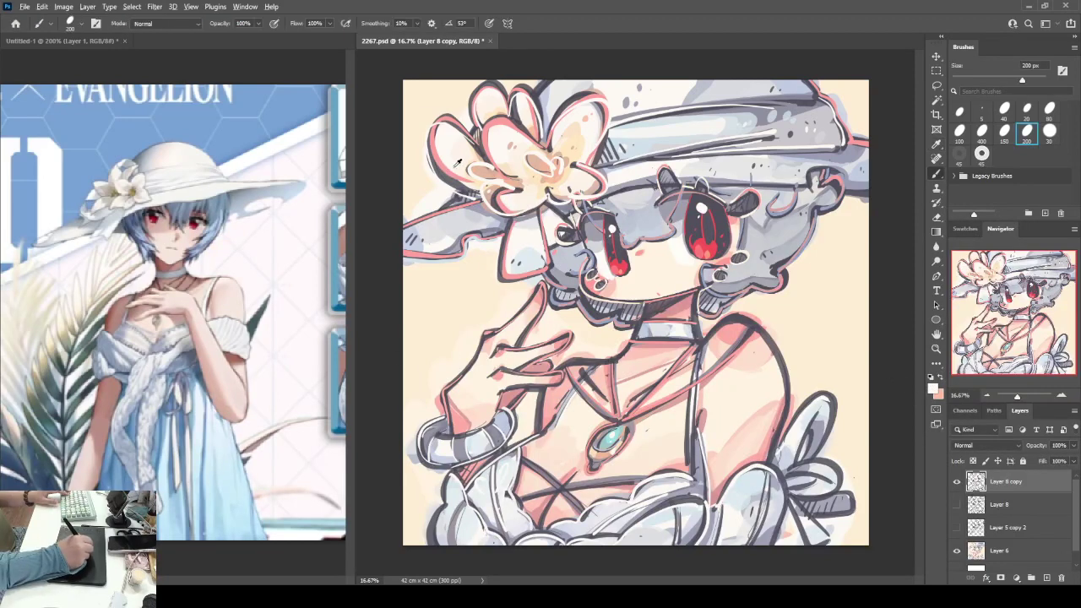
{"action": "mouse_move", "coordinate": [783, 449]}
{"action": "left_mouse_down"}
{"action": "mouse_move", "coordinate": [822, 392]}
{"action": "mouse_move", "coordinate": [832, 410]}
{"action": "mouse_move", "coordinate": [782, 437]}
{"action": "mouse_move", "coordinate": [779, 453]}
{"action": "mouse_move", "coordinate": [822, 395]}
{"action": "mouse_move", "coordinate": [834, 407]}
{"action": "mouse_move", "coordinate": [814, 451]}
{"action": "left_mouse_up"}
{"action": "key", "text": "ctrl+z"}
- Sample pink and trace the outlines of the sleeve bow and the outer edge of the opposite sleeve's ruffle
{"action": "left_click", "coordinate": [777, 376], "text": "alt"}
{"action": "mouse_move", "coordinate": [819, 408]}
{"action": "left_mouse_down"}
{"action": "mouse_move", "coordinate": [803, 451]}
{"action": "mouse_move", "coordinate": [831, 489]}
{"action": "mouse_move", "coordinate": [825, 540]}
{"action": "mouse_move", "coordinate": [806, 549]}
{"action": "left_mouse_up"}
{"action": "mouse_move", "coordinate": [794, 496]}
{"action": "left_mouse_down"}
{"action": "mouse_move", "coordinate": [823, 539]}
{"action": "mouse_move", "coordinate": [812, 551]}
{"action": "mouse_move", "coordinate": [851, 489]}
{"action": "mouse_move", "coordinate": [777, 492]}
{"action": "mouse_move", "coordinate": [759, 472]}
{"action": "mouse_move", "coordinate": [780, 464]}
{"action": "mouse_move", "coordinate": [785, 545]}
{"action": "left_mouse_up"}
{"action": "left_click_drag", "start_coordinate": [781, 486], "coordinate": [767, 550]}
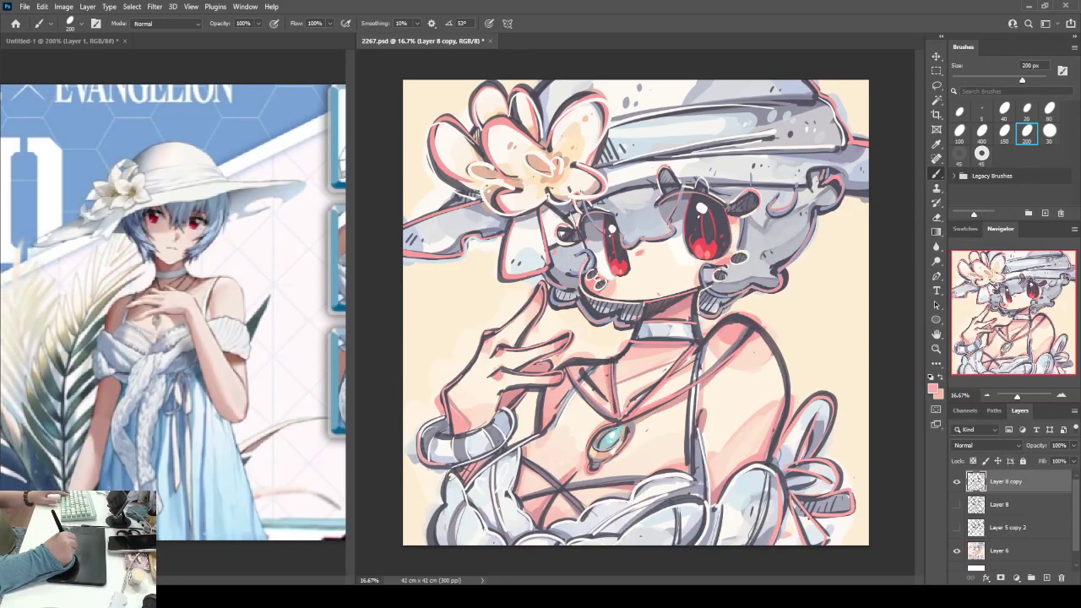
{"action": "left_click_drag", "start_coordinate": [451, 477], "coordinate": [437, 552]}
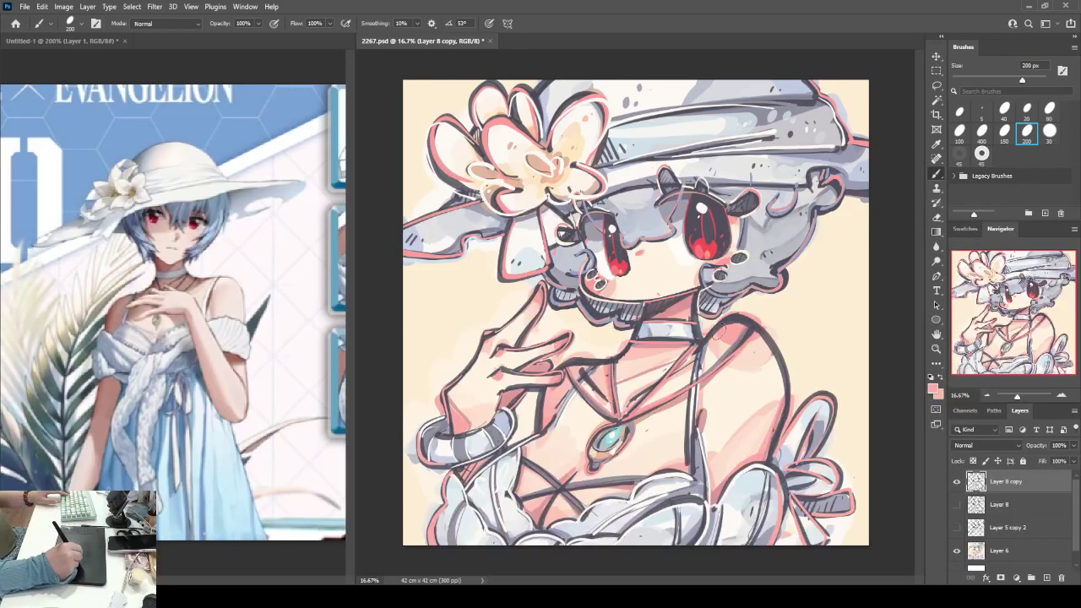
- Add pink accents along the shoulder, neckline, neck and the lower edge of the hat brim
{"action": "mouse_move", "coordinate": [725, 315]}
{"action": "left_mouse_down"}
{"action": "mouse_move", "coordinate": [764, 334]}
{"action": "mouse_move", "coordinate": [783, 394]}
{"action": "mouse_move", "coordinate": [773, 448]}
{"action": "left_mouse_up"}
{"action": "mouse_move", "coordinate": [614, 362]}
{"action": "left_mouse_down"}
{"action": "mouse_move", "coordinate": [542, 395]}
{"action": "mouse_move", "coordinate": [537, 432]}
{"action": "left_mouse_up"}
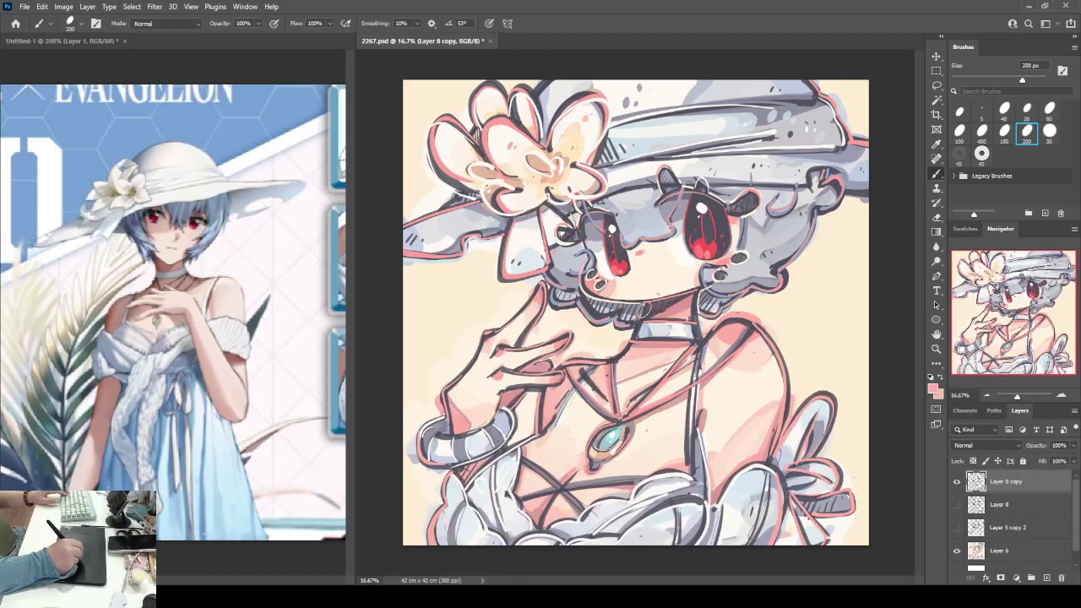
{"action": "left_click_drag", "start_coordinate": [640, 319], "coordinate": [619, 360]}
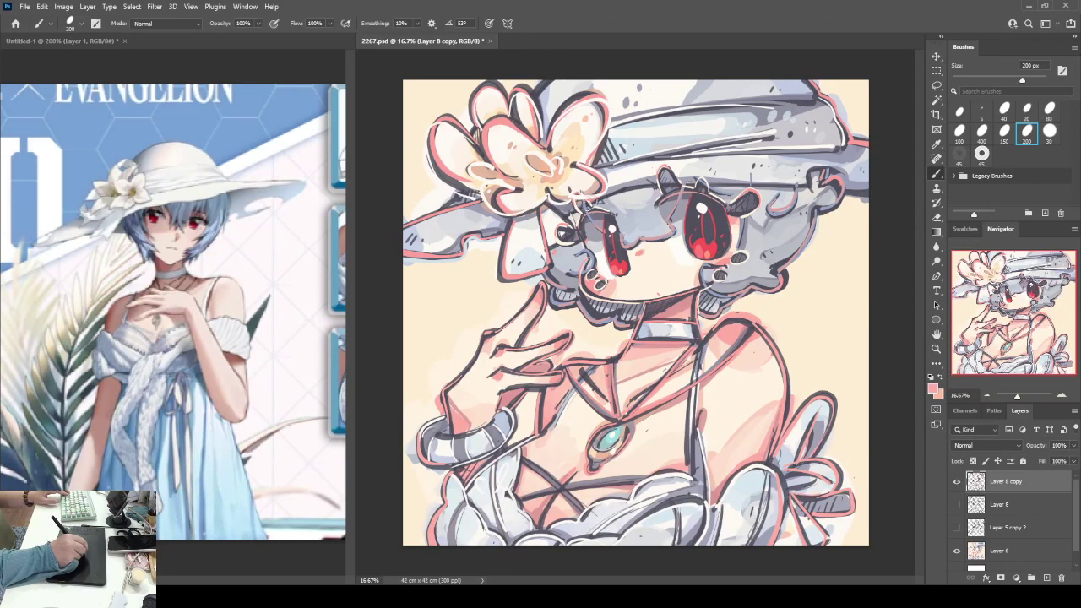
{"action": "mouse_move", "coordinate": [587, 206]}
{"action": "left_mouse_down"}
{"action": "mouse_move", "coordinate": [658, 187]}
{"action": "mouse_move", "coordinate": [872, 193]}
{"action": "left_mouse_up"}
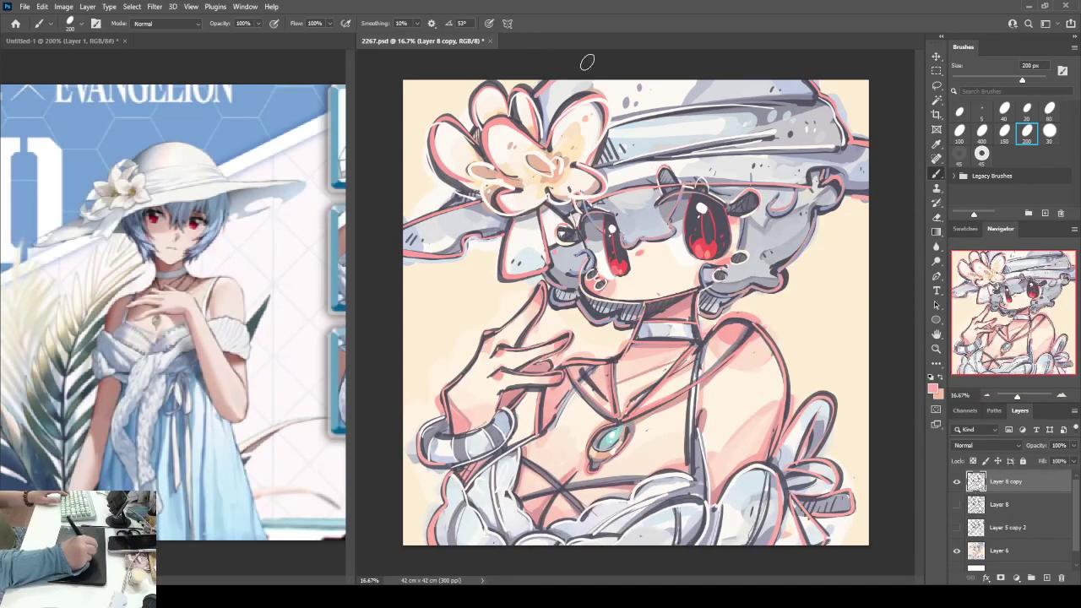
- Select all background areas around the character on Layer 8 copy with the Magic Wand, and invert the selection
{"action": "key", "text": "w"}
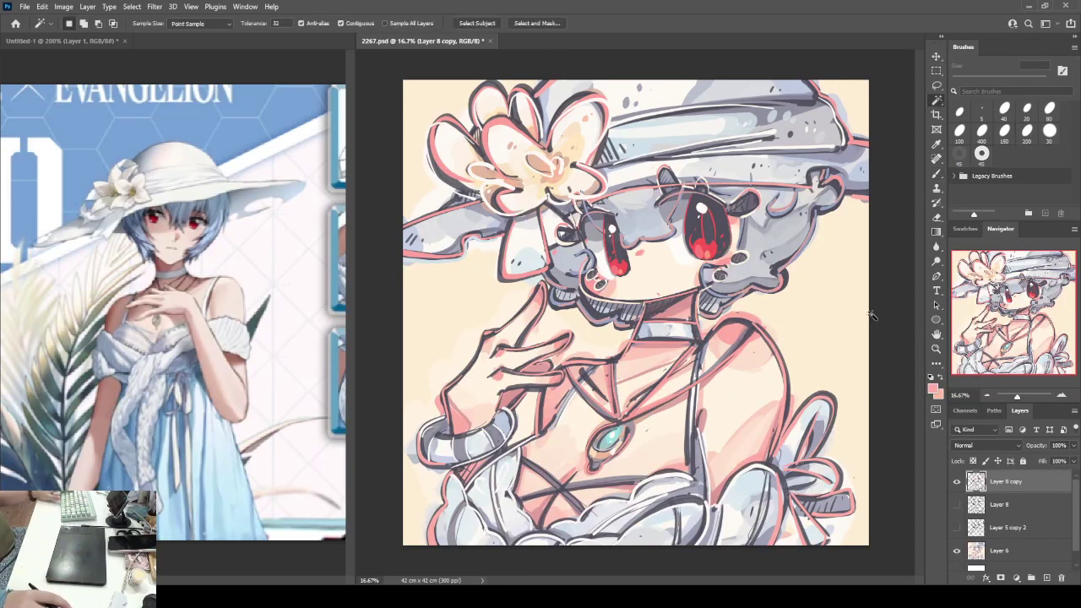
{"action": "left_click", "coordinate": [808, 295]}
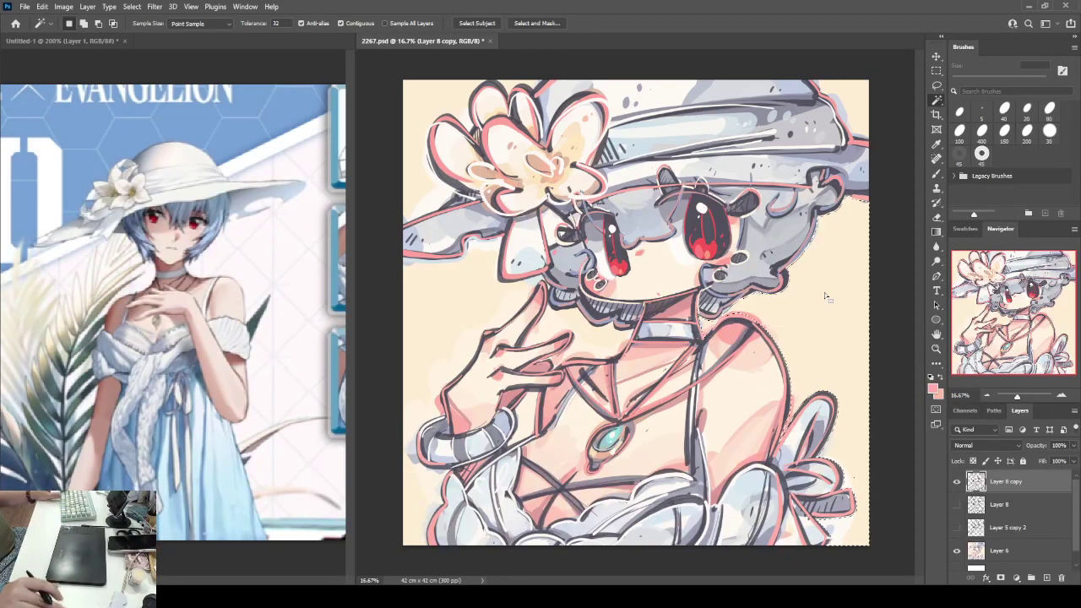
{"action": "left_click", "coordinate": [571, 329], "text": "shift"}
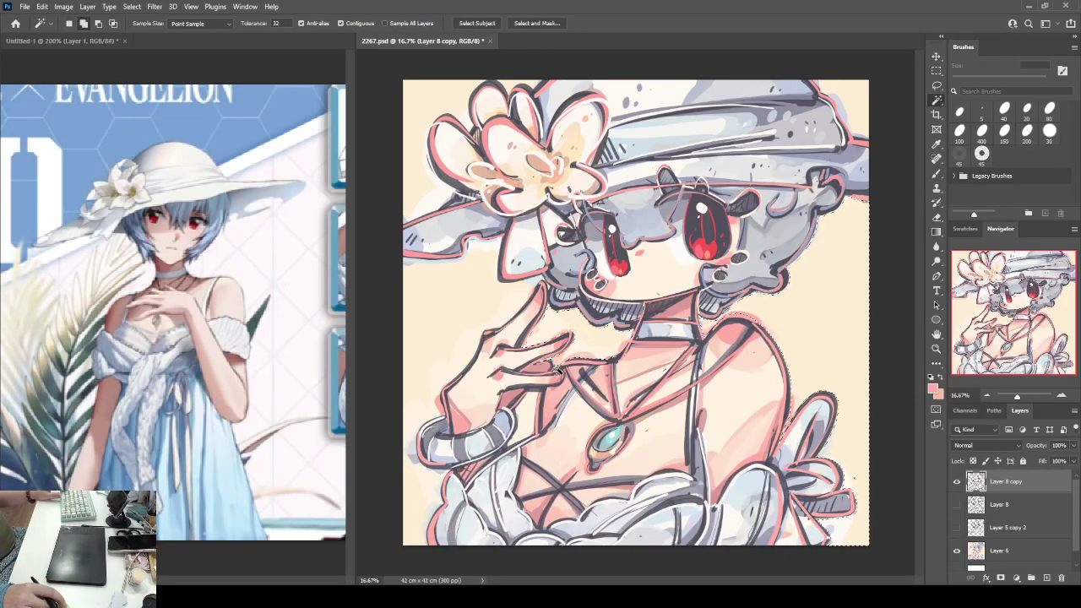
{"action": "left_click", "coordinate": [468, 321], "text": "shift"}
{"action": "left_click", "coordinate": [523, 89], "text": "shift"}
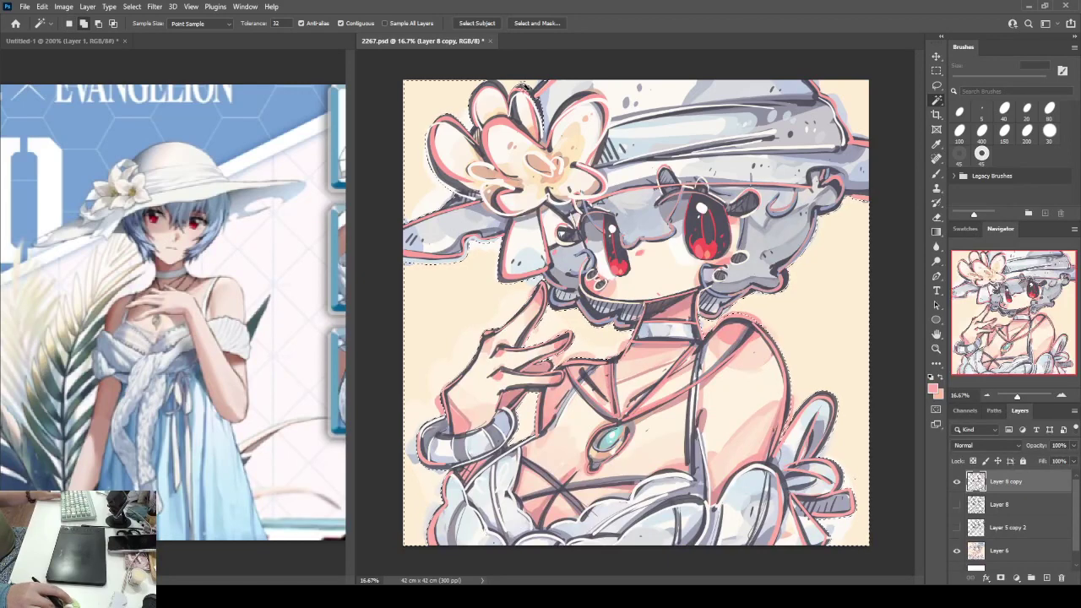
{"action": "left_click", "coordinate": [524, 88], "text": "shift"}
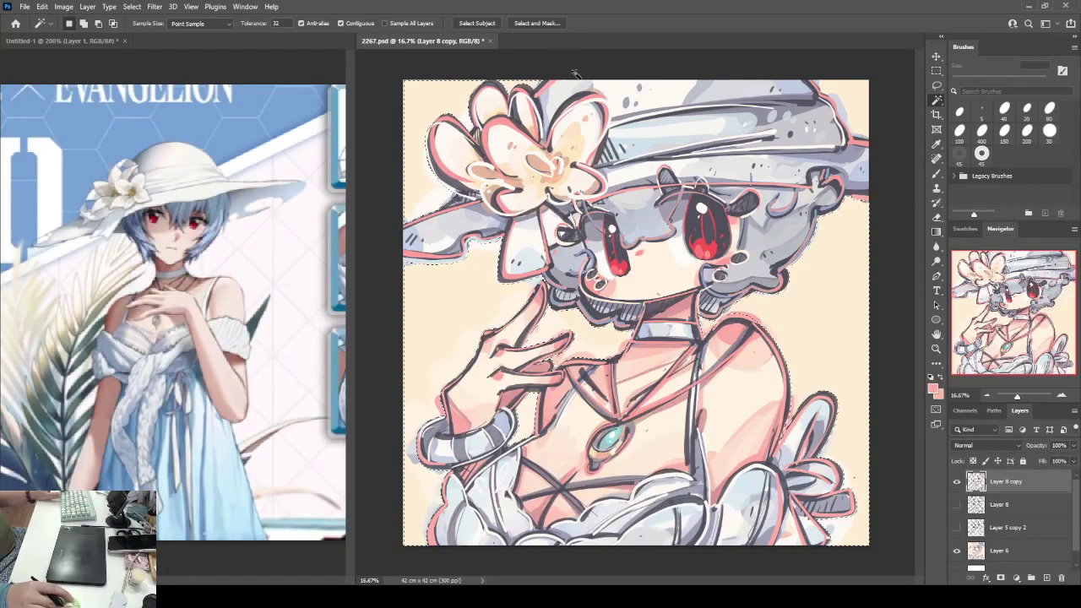
{"action": "left_click", "coordinate": [844, 93], "text": "shift"}
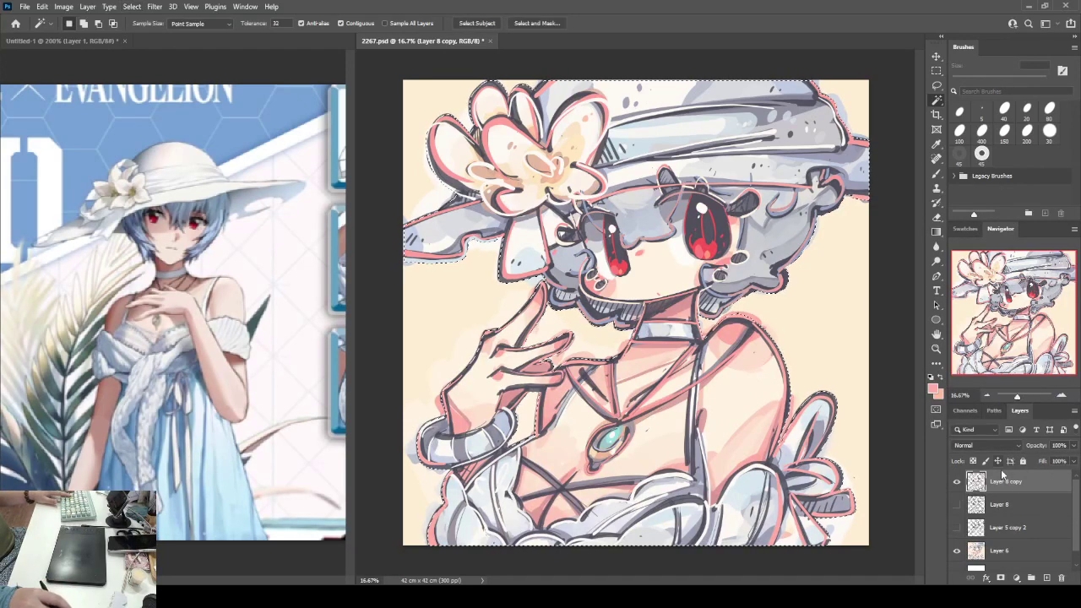
- Copy the selected character colors from Layer 6 to a new layer and hide Layer 6
{"action": "left_click", "coordinate": [984, 552]}
{"action": "key", "text": "ctrl+j"}
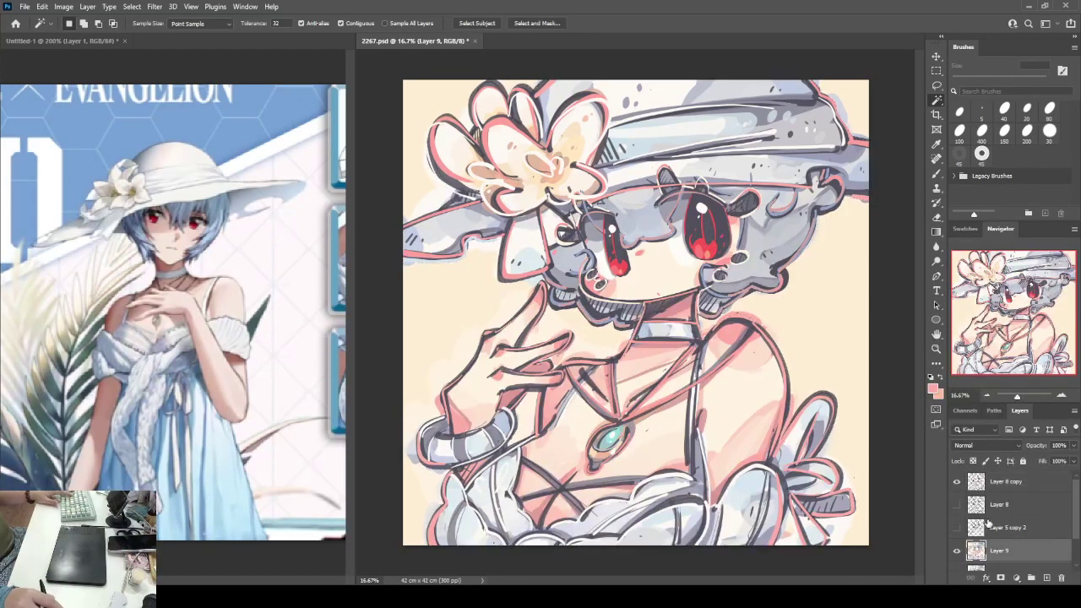
{"action": "scroll", "coordinate": [997, 518], "scroll_direction": "down", "scroll_amount": 1}
{"action": "left_click", "coordinate": [957, 552]}
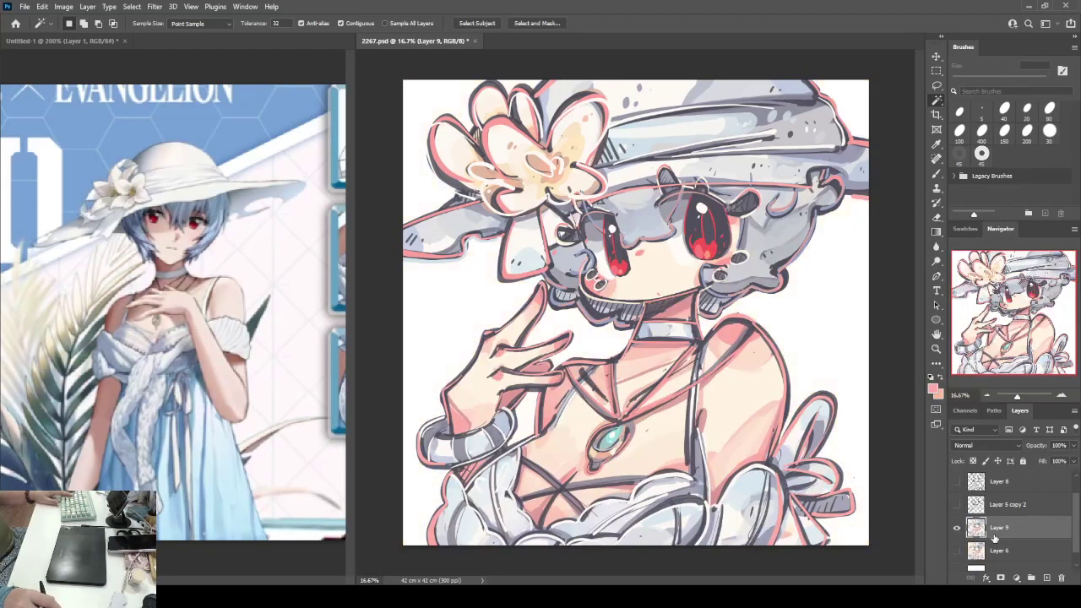
{"action": "scroll", "coordinate": [995, 534], "scroll_direction": "up", "scroll_amount": 1}
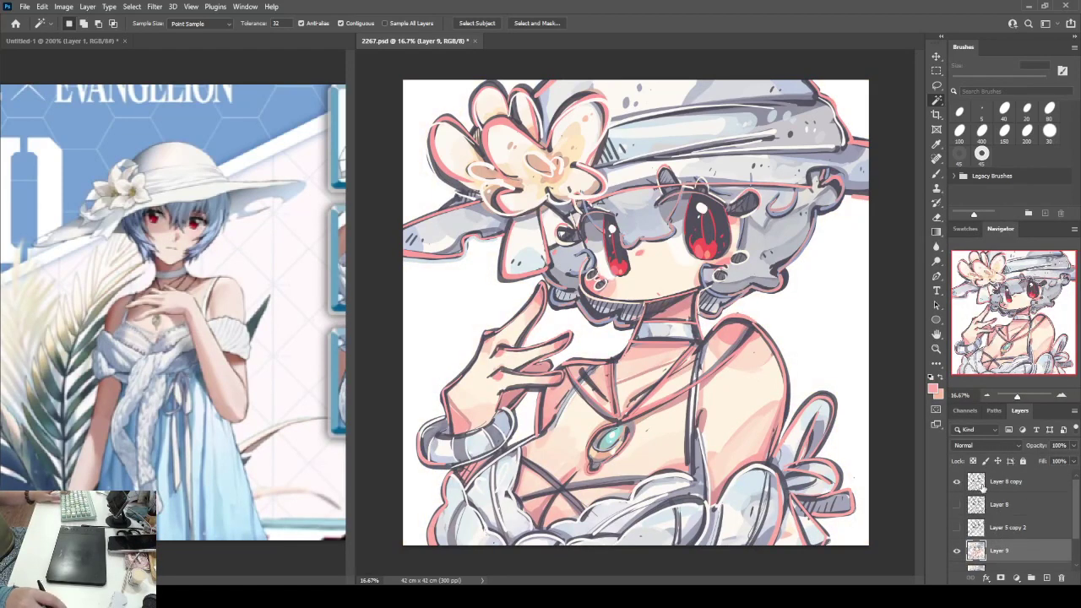
- Duplicate the layers from Layer 9 up to Layer 8 copy and merge the duplicates into one layer
{"action": "key", "text": "e"}
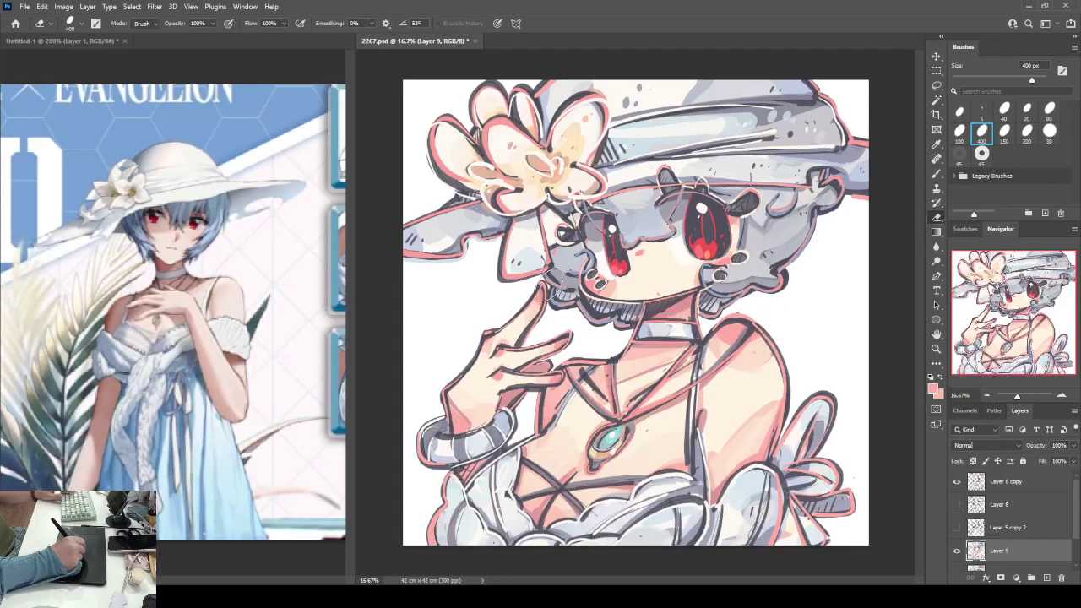
{"action": "left_click", "coordinate": [1013, 478], "text": "shift"}
{"action": "key", "text": "ctrl+j"}
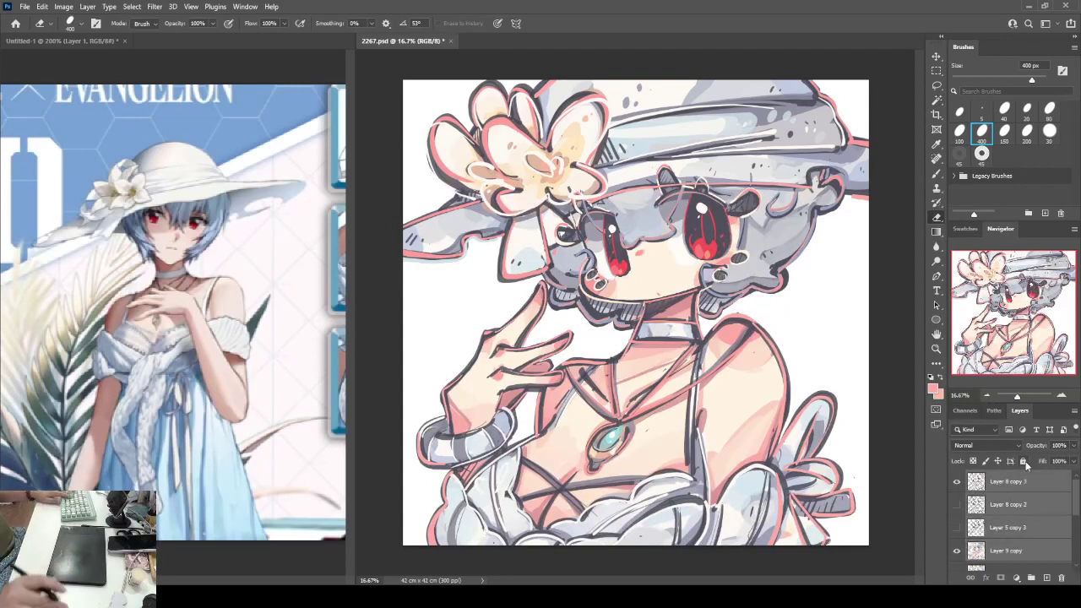
{"action": "key", "text": "ctrl+e"}
- Create a new layer directly beneath the merged character layer, Layer 8 copy 3
{"action": "scroll", "coordinate": [963, 517], "scroll_direction": "down", "scroll_amount": 3}
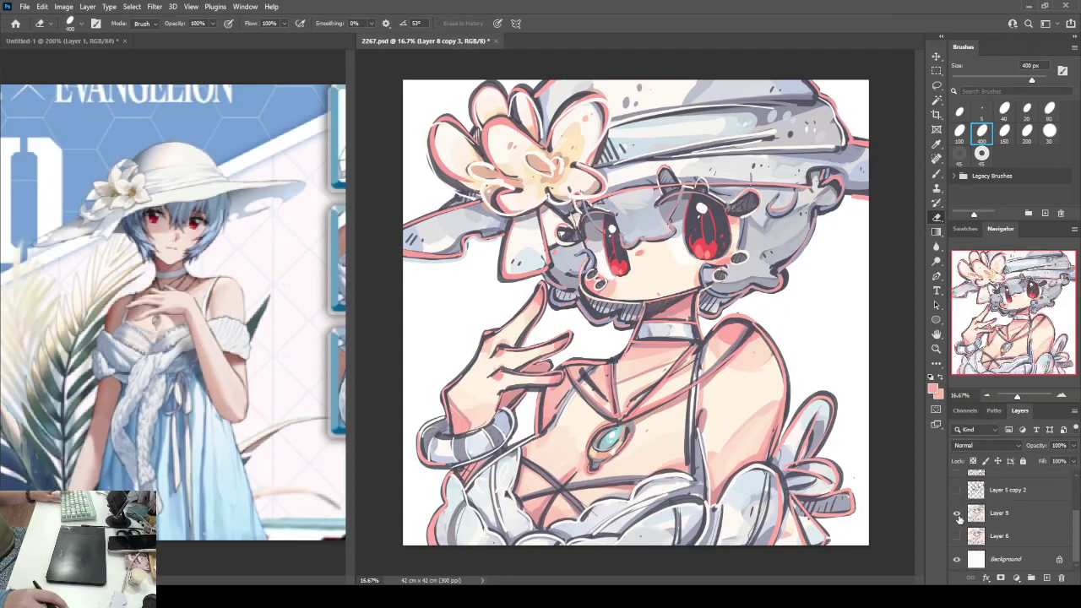
{"action": "scroll", "coordinate": [974, 515], "scroll_direction": "up", "scroll_amount": 3}
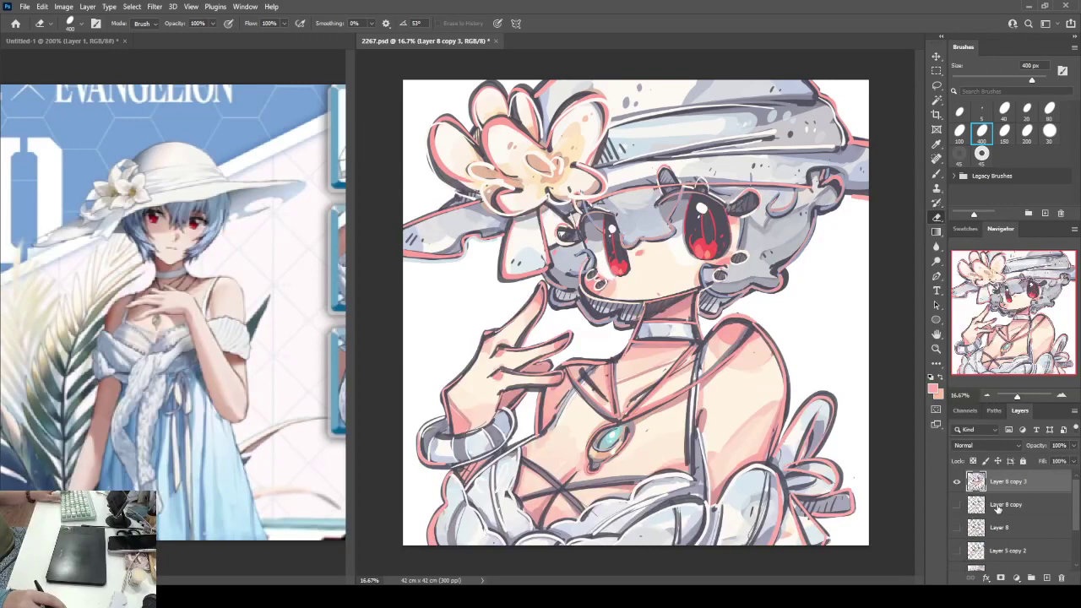
{"action": "left_click", "coordinate": [1004, 506]}
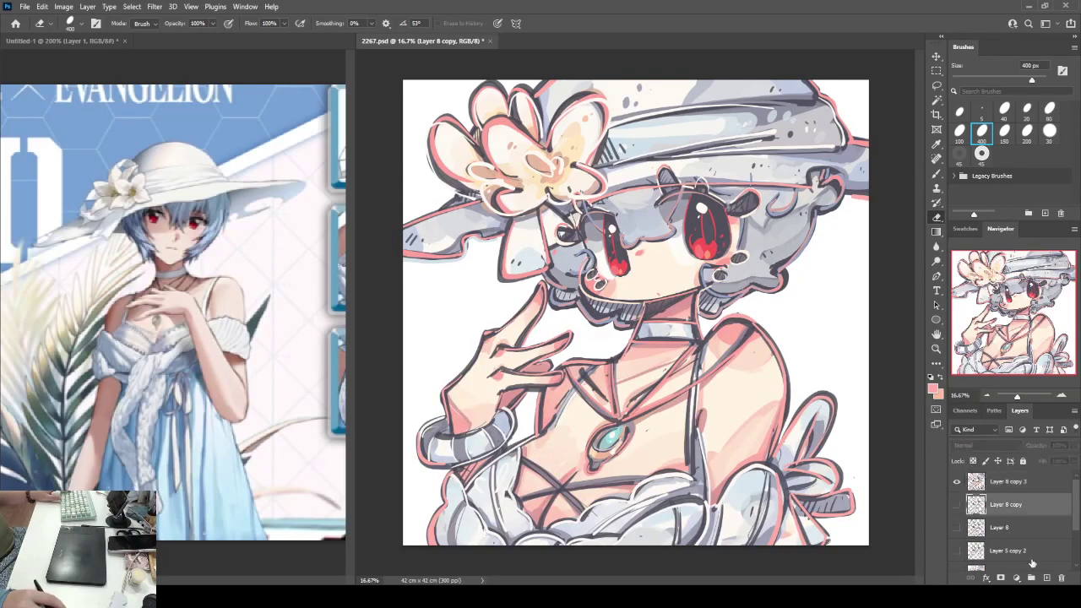
{"action": "left_click", "coordinate": [1048, 578]}
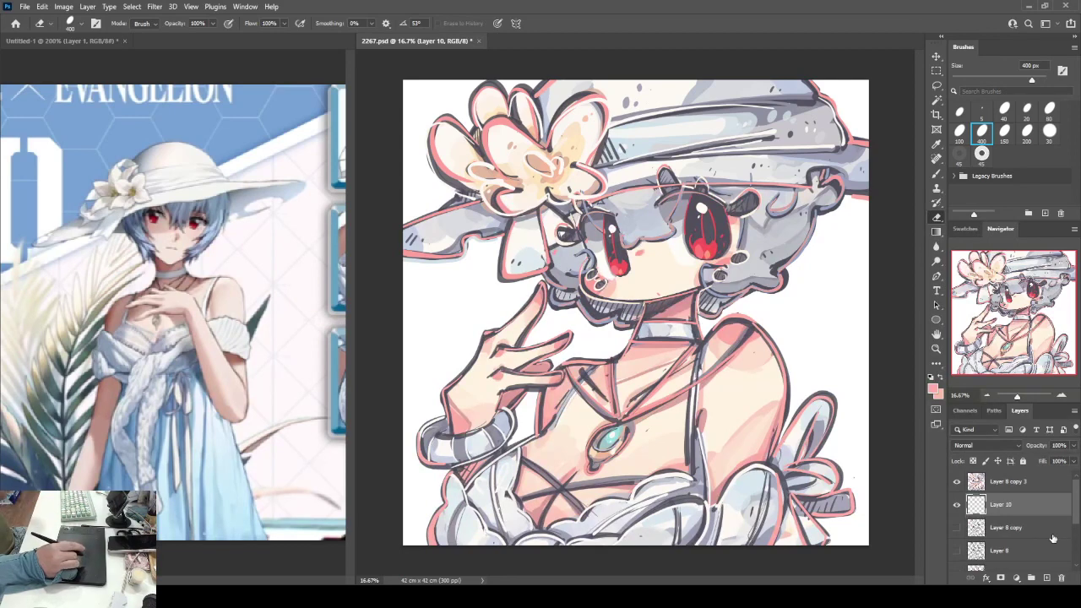
- Paint dark grey-green leafy fronds behind the character, left of the raised hand and right of the hair, with a 400 px brush
{"action": "key", "text": "b"}
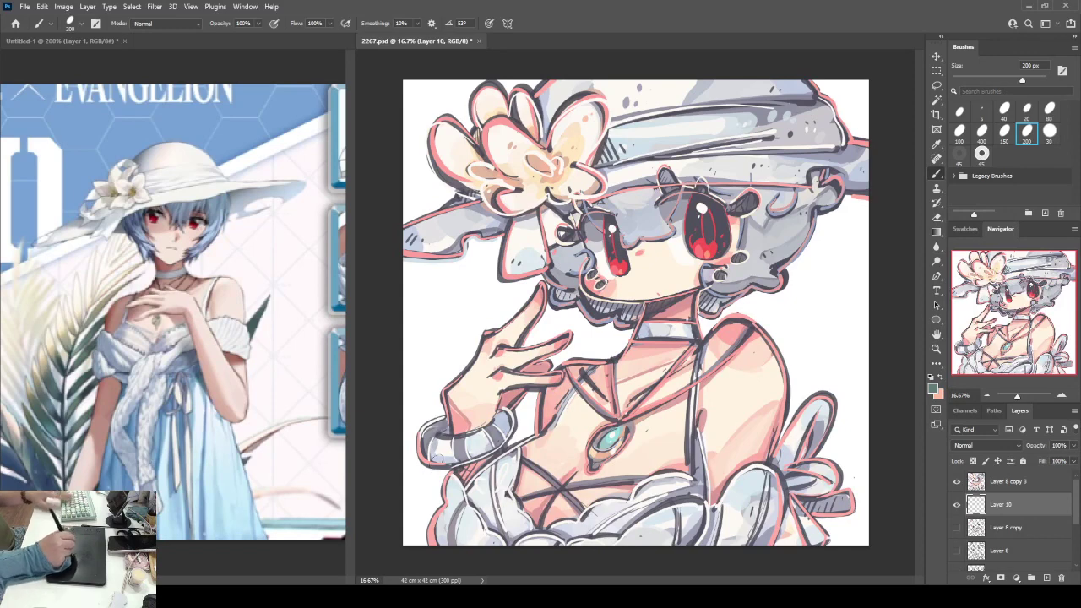
{"action": "key", "text": "bracketright"}
{"action": "key", "text": "bracketright"}
{"action": "key", "text": "bracketright"}
{"action": "mouse_move", "coordinate": [432, 547]}
{"action": "left_mouse_down"}
{"action": "mouse_move", "coordinate": [412, 350]}
{"action": "mouse_move", "coordinate": [540, 283]}
{"action": "left_mouse_up"}
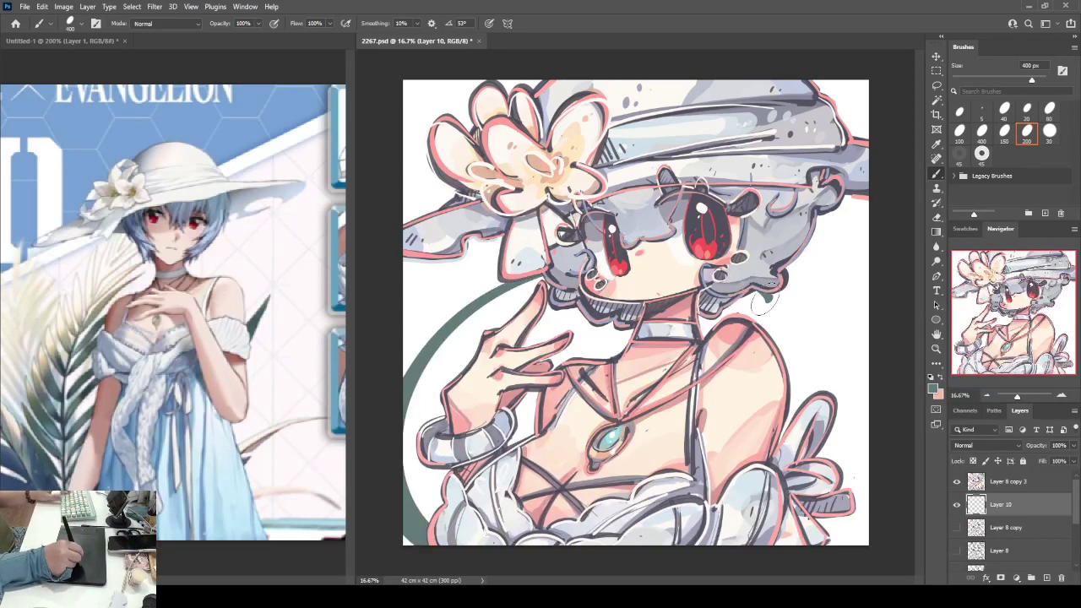
{"action": "mouse_move", "coordinate": [409, 361]}
{"action": "left_mouse_down"}
{"action": "mouse_move", "coordinate": [401, 302]}
{"action": "mouse_move", "coordinate": [415, 343]}
{"action": "mouse_move", "coordinate": [435, 286]}
{"action": "mouse_move", "coordinate": [434, 331]}
{"action": "left_mouse_up"}
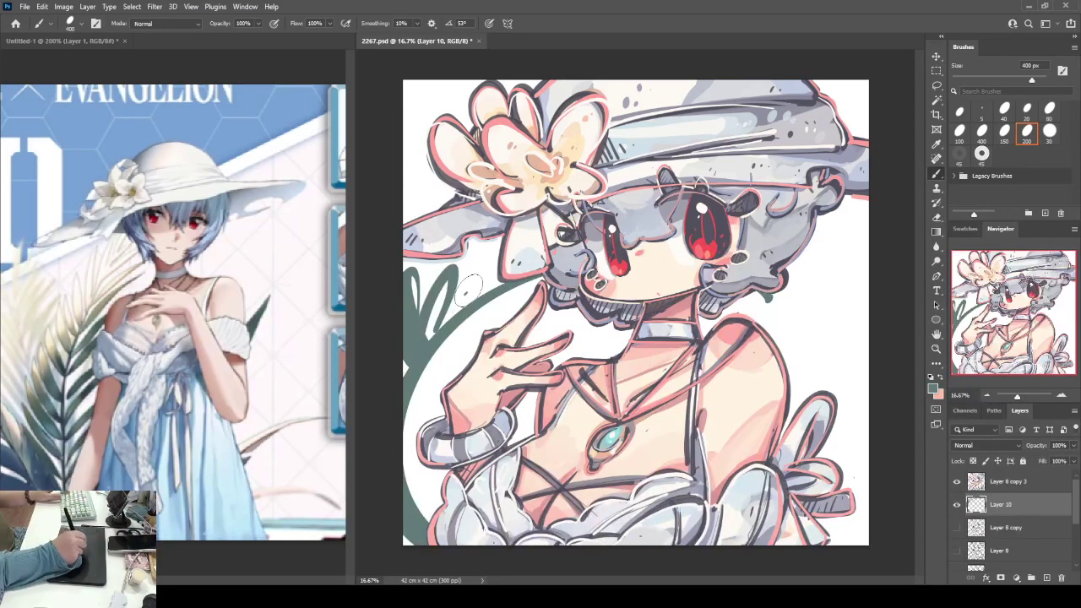
{"action": "mouse_move", "coordinate": [468, 291]}
{"action": "left_mouse_down"}
{"action": "mouse_move", "coordinate": [472, 279]}
{"action": "mouse_move", "coordinate": [448, 342]}
{"action": "mouse_move", "coordinate": [461, 317]}
{"action": "mouse_move", "coordinate": [515, 291]}
{"action": "left_mouse_up"}
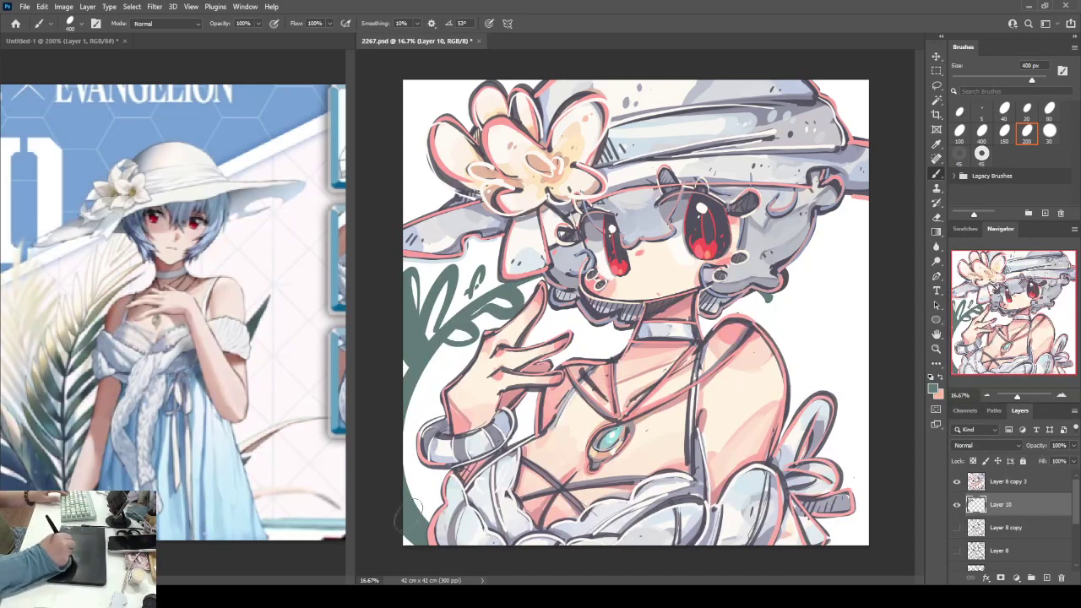
{"action": "mouse_move", "coordinate": [411, 515]}
{"action": "left_mouse_down"}
{"action": "mouse_move", "coordinate": [548, 336]}
{"action": "mouse_move", "coordinate": [868, 277]}
{"action": "left_mouse_up"}
{"action": "mouse_move", "coordinate": [783, 279]}
{"action": "left_mouse_down"}
{"action": "mouse_move", "coordinate": [870, 269]}
{"action": "mouse_move", "coordinate": [786, 312]}
{"action": "mouse_move", "coordinate": [870, 296]}
{"action": "left_mouse_up"}
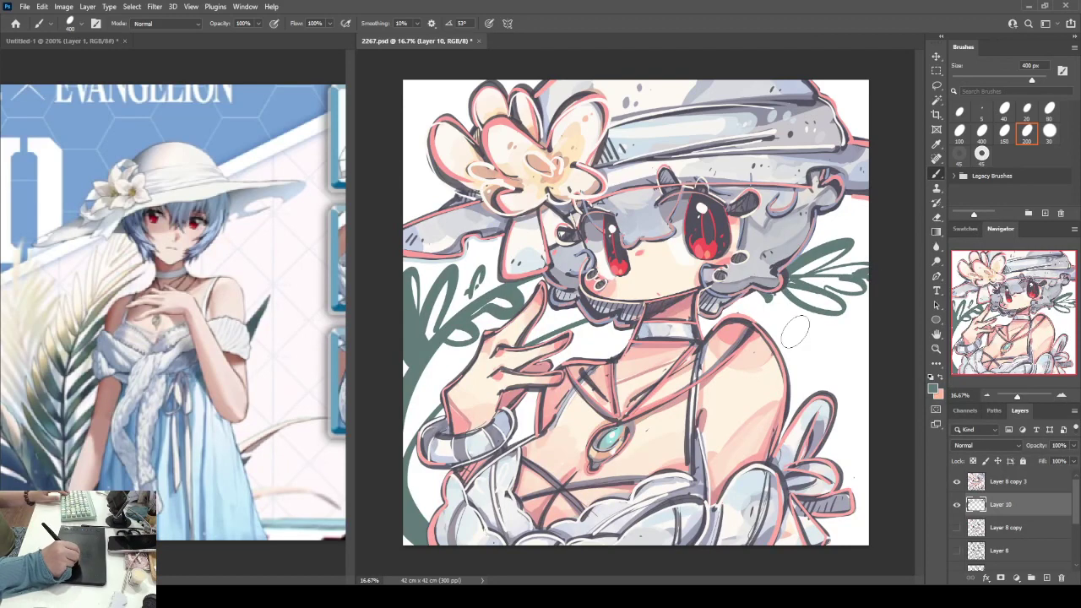
{"action": "left_click_drag", "start_coordinate": [777, 347], "coordinate": [878, 357]}
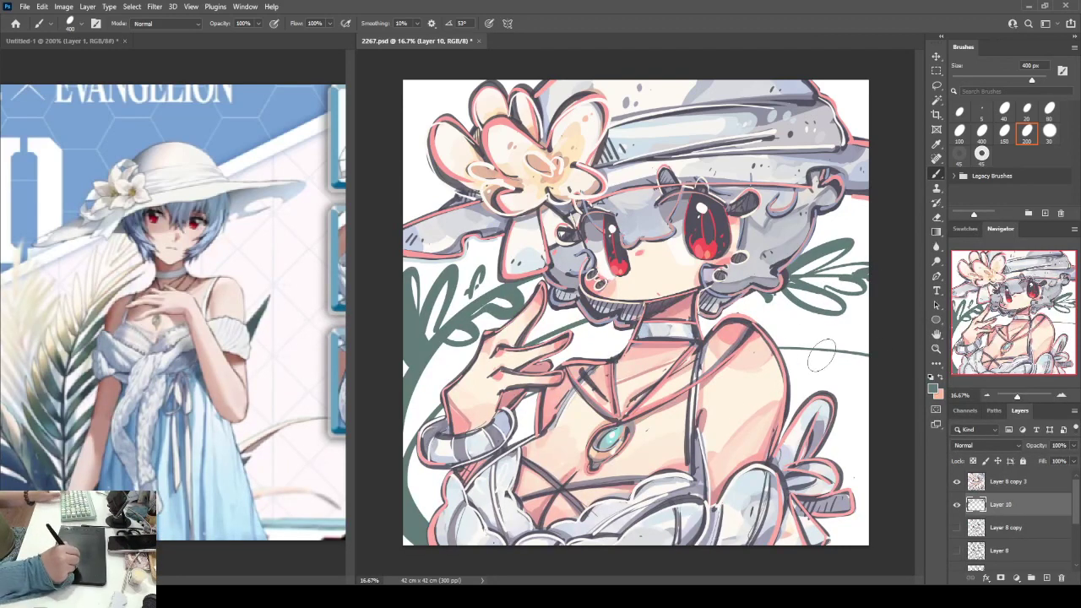
{"action": "key", "text": "ctrl+z"}
{"action": "left_click_drag", "start_coordinate": [743, 524], "coordinate": [873, 319]}
{"action": "left_click_drag", "start_coordinate": [869, 358], "coordinate": [833, 397]}
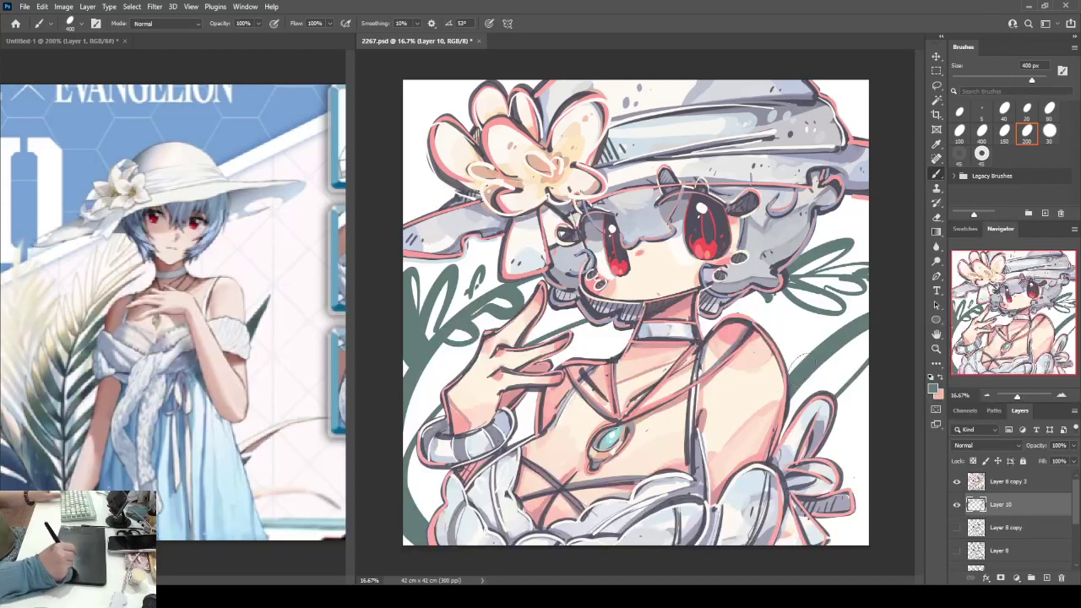
{"action": "key", "text": "ctrl+z"}
- Paint a dark green leaf sprig beside the bare shoulder and more leaves down the lower right edge of the canvas
{"action": "left_click_drag", "start_coordinate": [758, 540], "coordinate": [859, 337]}
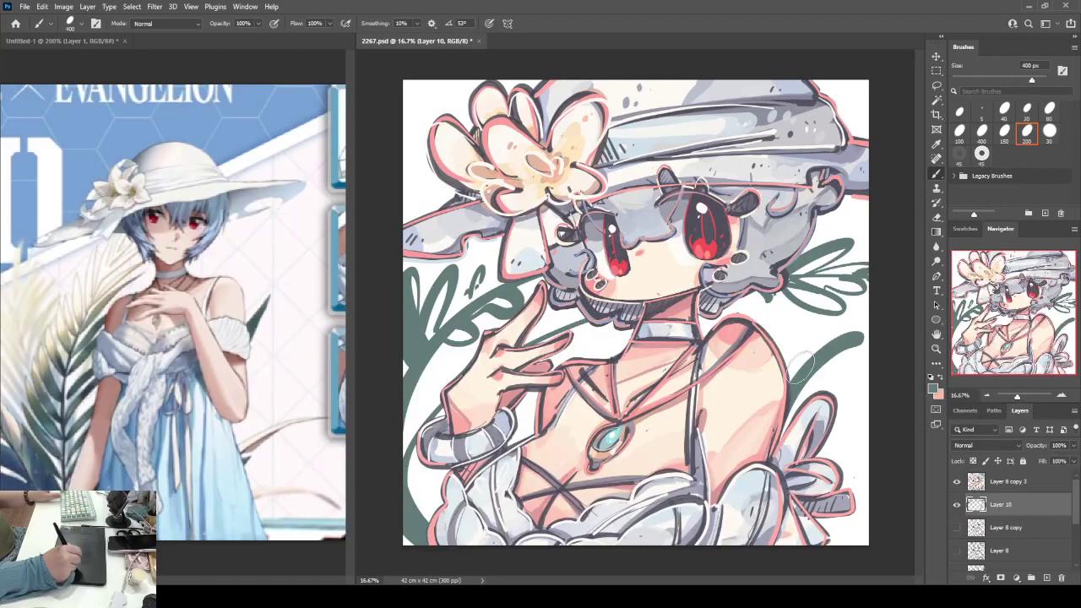
{"action": "mouse_move", "coordinate": [785, 373]}
{"action": "left_mouse_down"}
{"action": "mouse_move", "coordinate": [825, 326]}
{"action": "mouse_move", "coordinate": [832, 355]}
{"action": "mouse_move", "coordinate": [816, 377]}
{"action": "left_mouse_up"}
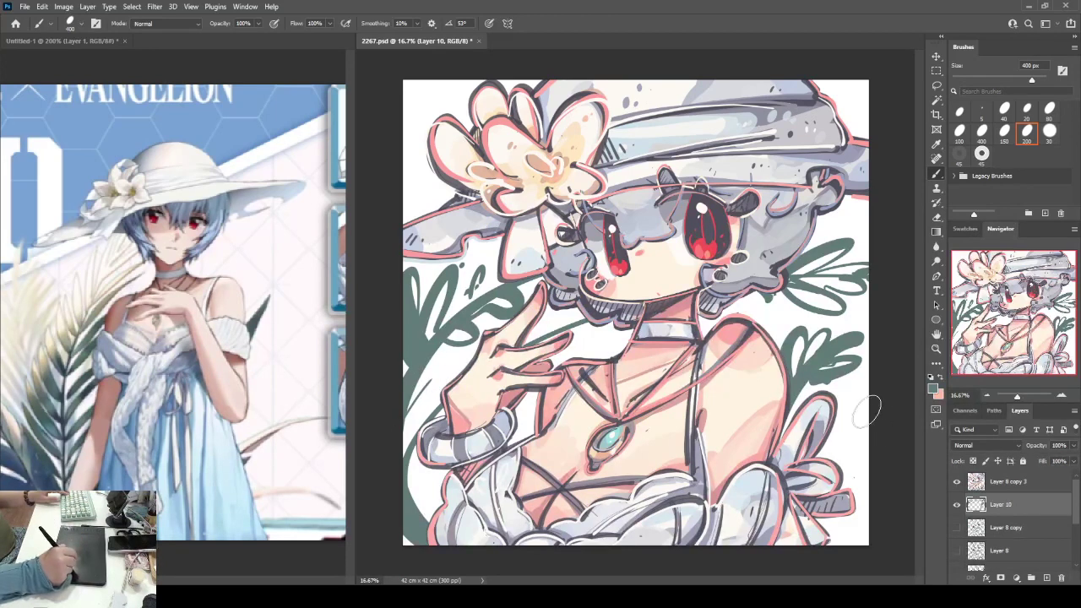
{"action": "mouse_move", "coordinate": [847, 484]}
{"action": "left_mouse_down"}
{"action": "mouse_move", "coordinate": [863, 384]}
{"action": "mouse_move", "coordinate": [840, 449]}
{"action": "left_mouse_up"}
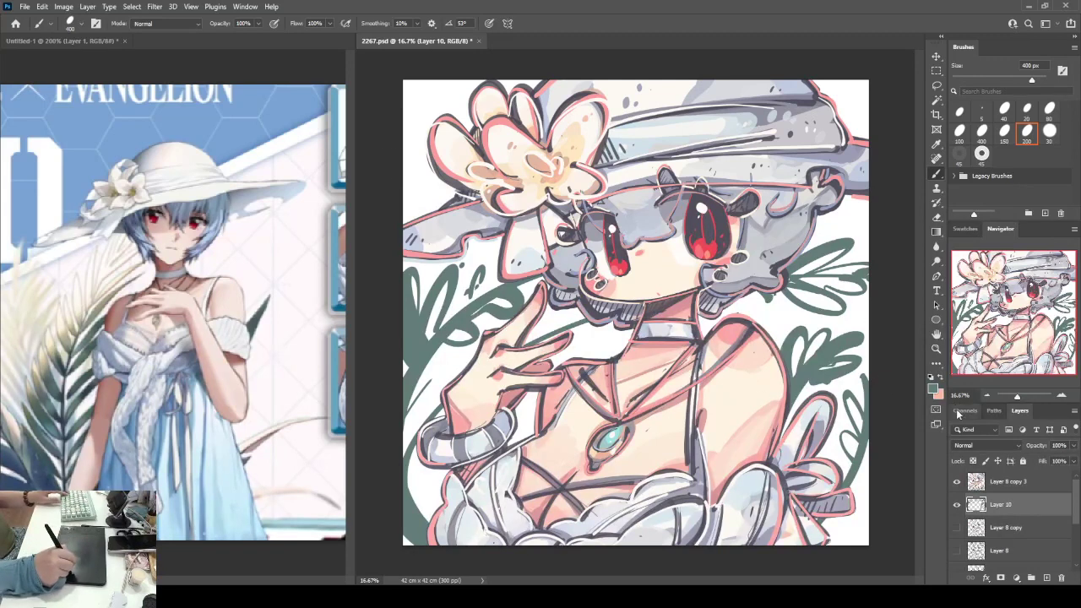
- Switch to a lighter green and paint it over the leaves left of the raised hand
{"action": "key", "text": "i"}
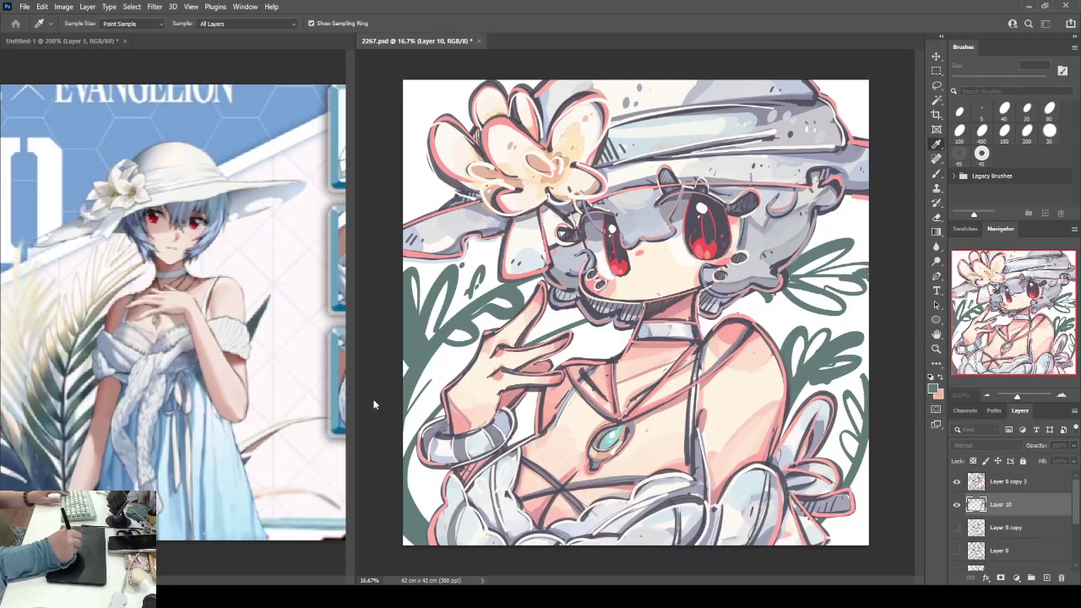
{"action": "left_click", "coordinate": [478, 330]}
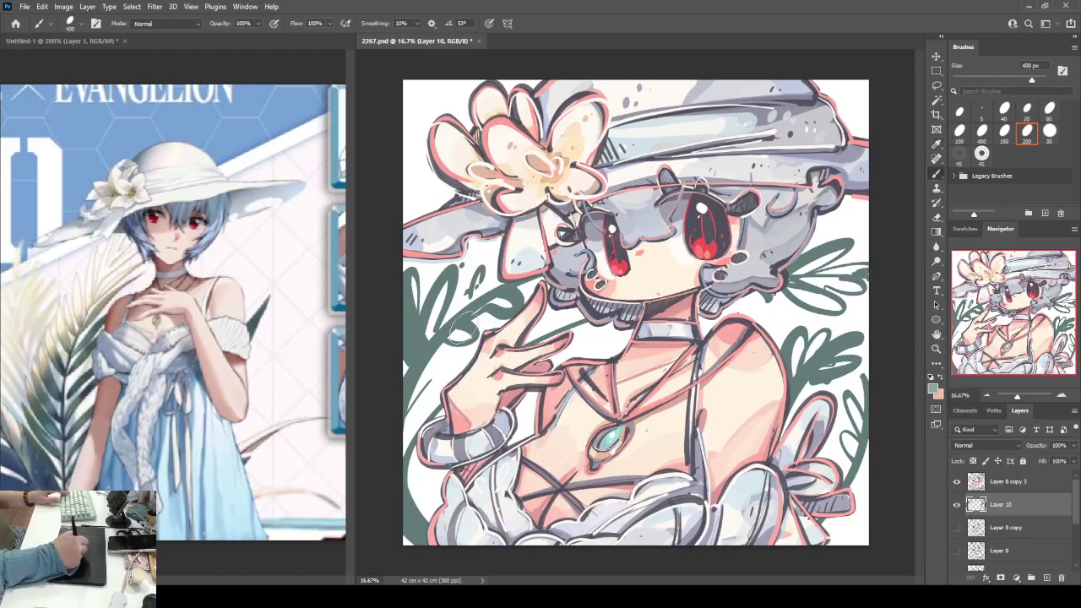
{"action": "mouse_move", "coordinate": [415, 342]}
{"action": "left_mouse_down"}
{"action": "mouse_move", "coordinate": [409, 284]}
{"action": "mouse_move", "coordinate": [409, 348]}
{"action": "left_mouse_up"}
{"action": "left_click_drag", "start_coordinate": [428, 271], "coordinate": [403, 387]}
{"action": "left_click_drag", "start_coordinate": [470, 295], "coordinate": [479, 278]}
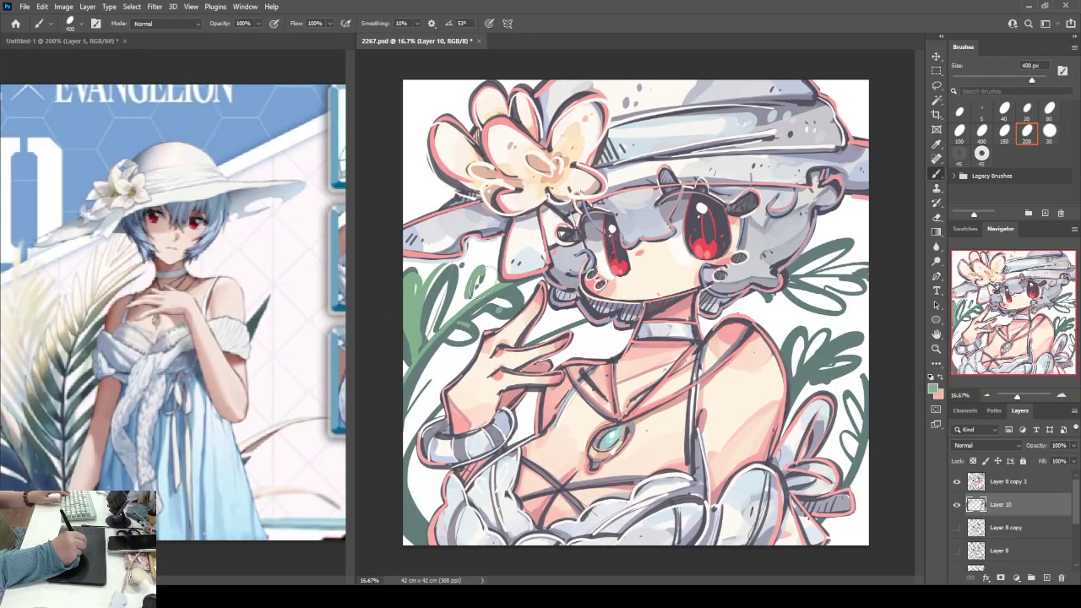
- Layer the lighter green over the leaves on the right, from beside the hair down to the dress bow
{"action": "mouse_move", "coordinate": [823, 251]}
{"action": "left_mouse_down"}
{"action": "mouse_move", "coordinate": [824, 277]}
{"action": "mouse_move", "coordinate": [849, 274]}
{"action": "mouse_move", "coordinate": [795, 287]}
{"action": "mouse_move", "coordinate": [777, 278]}
{"action": "mouse_move", "coordinate": [871, 282]}
{"action": "left_mouse_up"}
{"action": "left_click_drag", "start_coordinate": [788, 293], "coordinate": [851, 299]}
{"action": "mouse_move", "coordinate": [819, 336]}
{"action": "left_mouse_down"}
{"action": "mouse_move", "coordinate": [791, 364]}
{"action": "mouse_move", "coordinate": [798, 393]}
{"action": "left_mouse_up"}
{"action": "mouse_move", "coordinate": [861, 333]}
{"action": "left_mouse_down"}
{"action": "mouse_move", "coordinate": [802, 401]}
{"action": "mouse_move", "coordinate": [831, 351]}
{"action": "left_mouse_up"}
{"action": "left_click_drag", "start_coordinate": [869, 401], "coordinate": [849, 452]}
{"action": "left_click_drag", "start_coordinate": [854, 358], "coordinate": [863, 473]}
{"action": "mouse_move", "coordinate": [874, 426]}
{"action": "left_mouse_down"}
{"action": "mouse_move", "coordinate": [845, 456]}
{"action": "mouse_move", "coordinate": [840, 530]}
{"action": "left_mouse_up"}
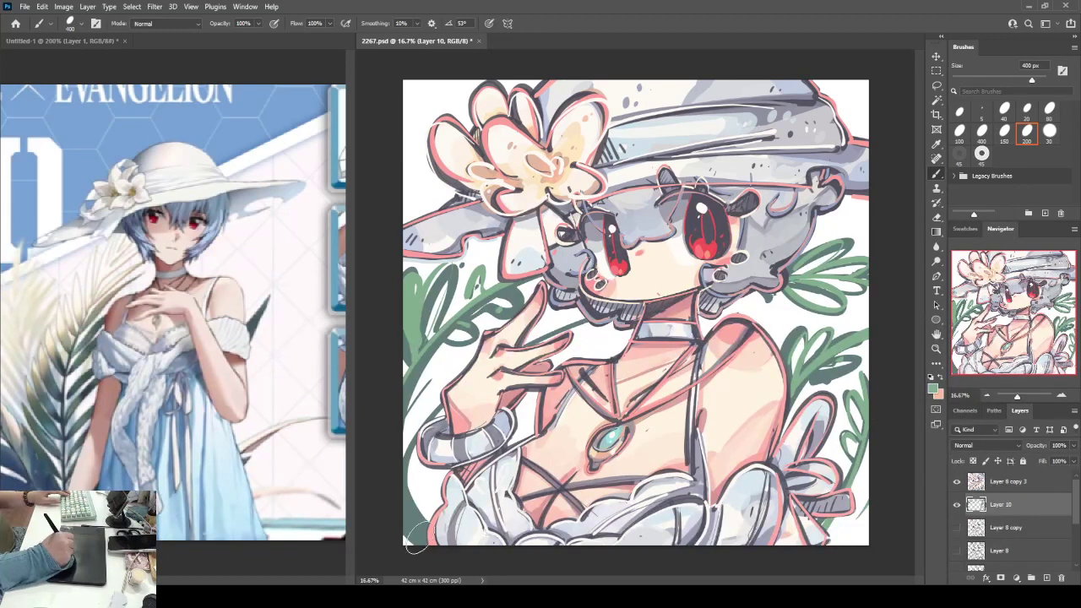
- Paint the lighter green along the lower left stem and add small green dots above the leaves right of the hair
{"action": "left_click_drag", "start_coordinate": [415, 537], "coordinate": [505, 336]}
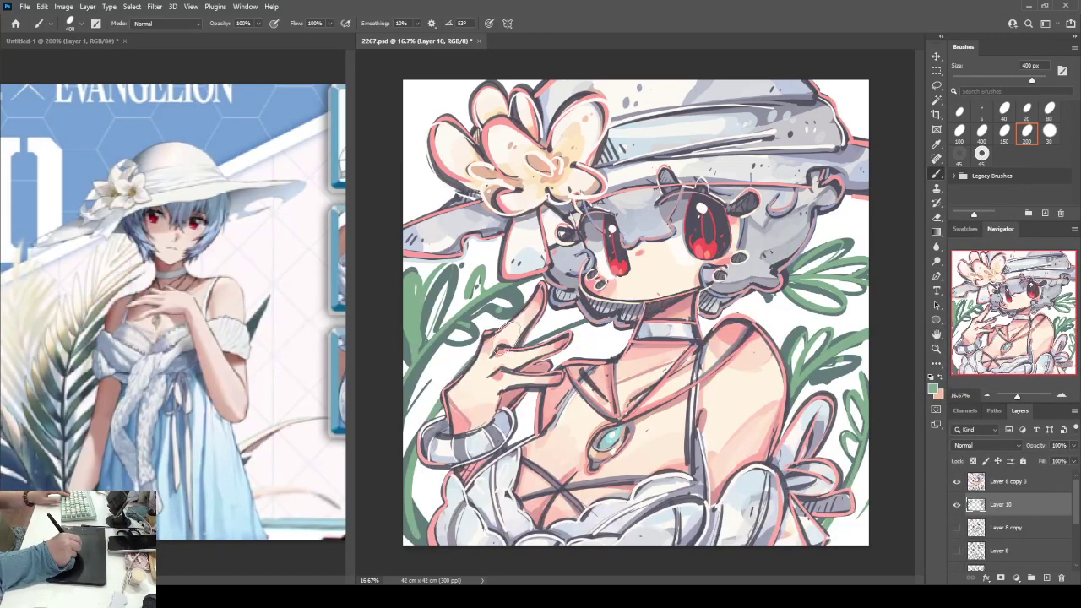
{"action": "left_click", "coordinate": [841, 224]}
{"action": "left_click", "coordinate": [849, 220]}
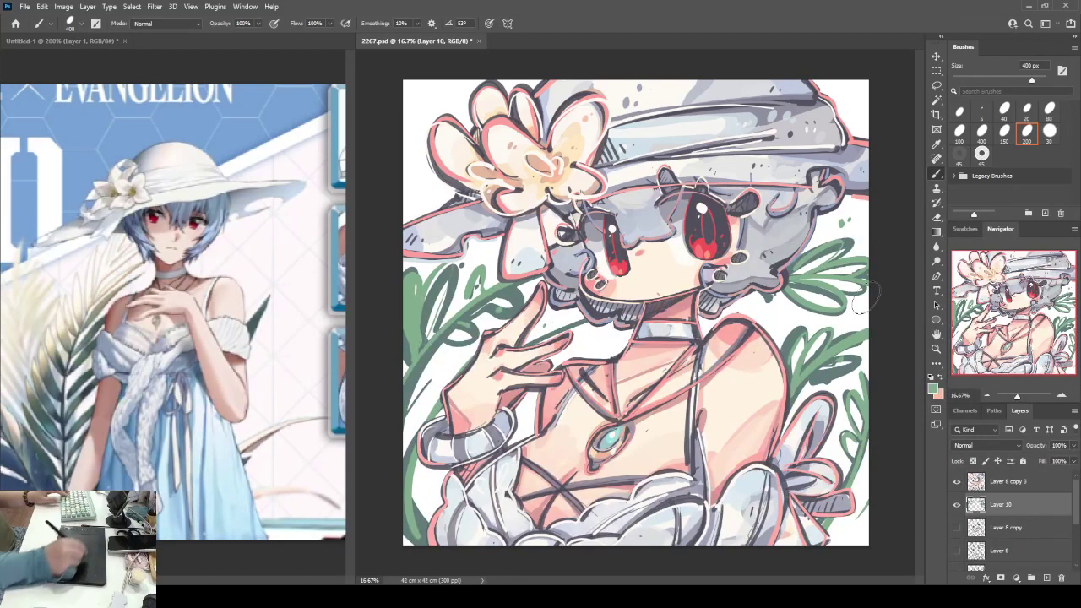
- Choose a brighter green and add highlights to the left fronds, the right leaves and the gap between hand and neck
{"action": "key", "text": "i"}
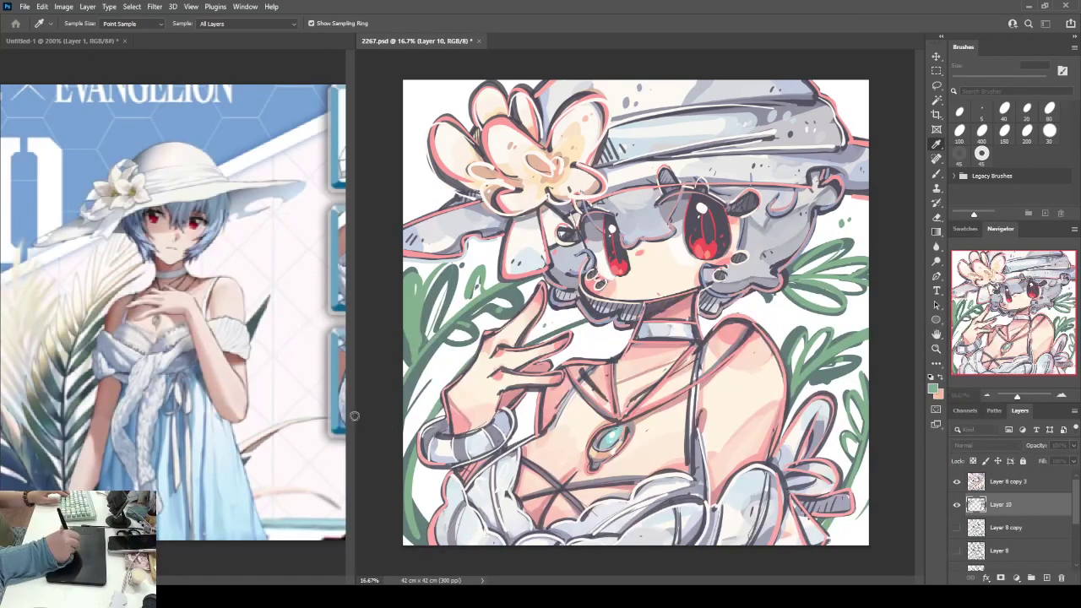
{"action": "key", "text": "b"}
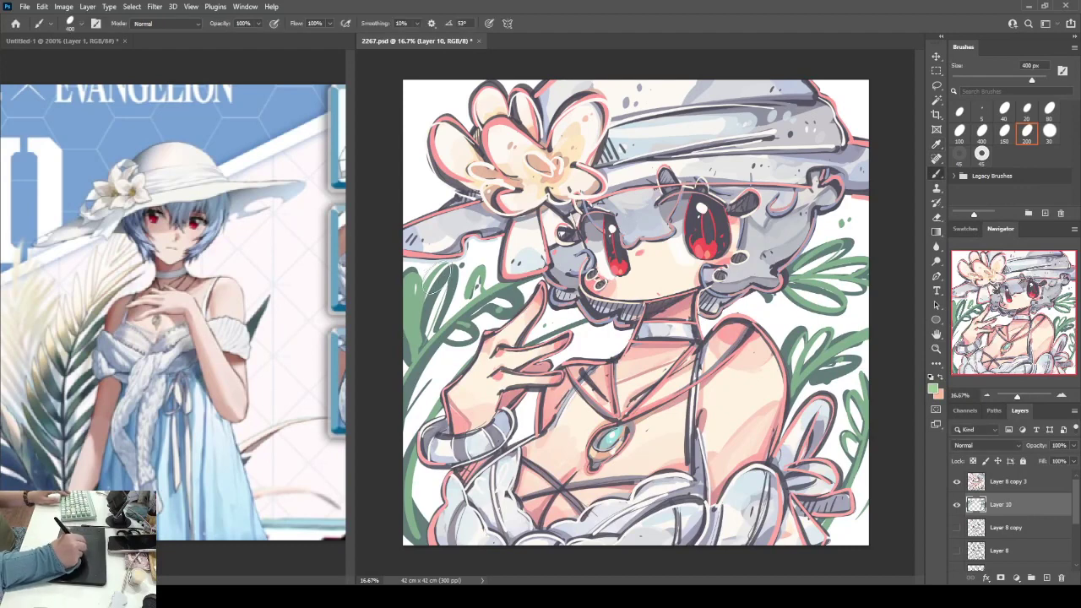
{"action": "mouse_move", "coordinate": [416, 272]}
{"action": "left_mouse_down"}
{"action": "mouse_move", "coordinate": [408, 320]}
{"action": "mouse_move", "coordinate": [432, 270]}
{"action": "left_mouse_up"}
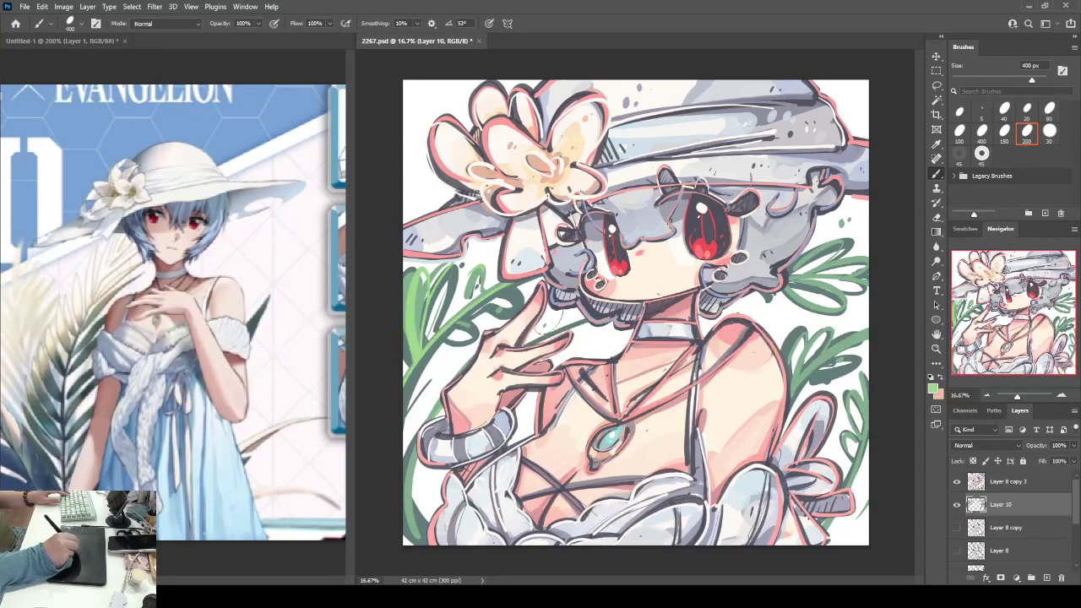
{"action": "left_click_drag", "start_coordinate": [540, 328], "coordinate": [573, 312]}
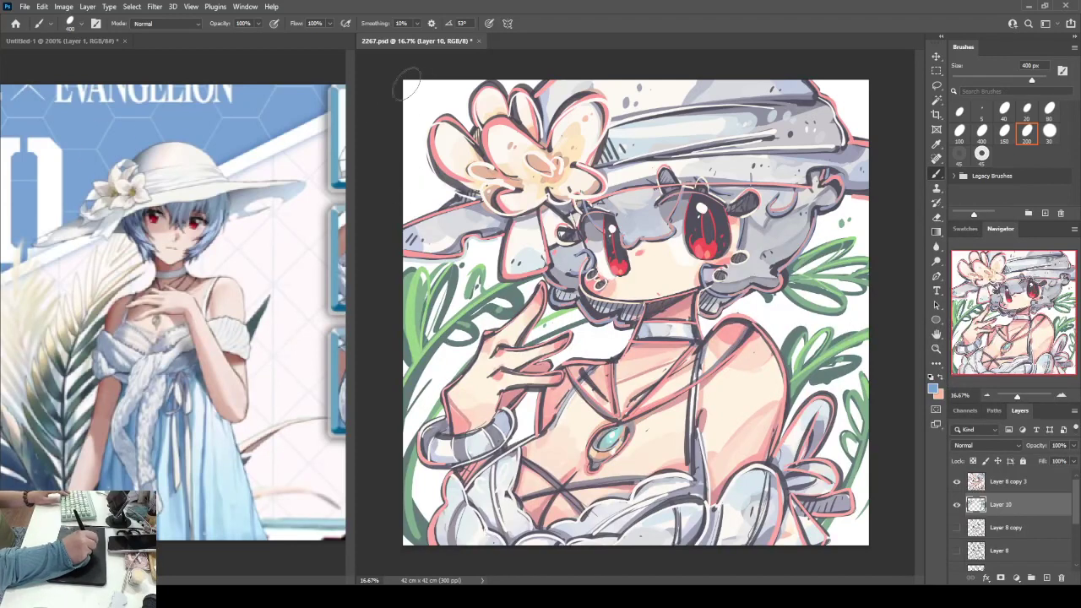
- Paint a blue band across the top edge behind the character and erase diagonal stripes from its left part
{"action": "mouse_move", "coordinate": [407, 84]}
{"action": "left_mouse_down"}
{"action": "mouse_move", "coordinate": [473, 70]}
{"action": "mouse_move", "coordinate": [376, 126]}
{"action": "left_mouse_up"}
{"action": "key", "text": "ctrl+z"}
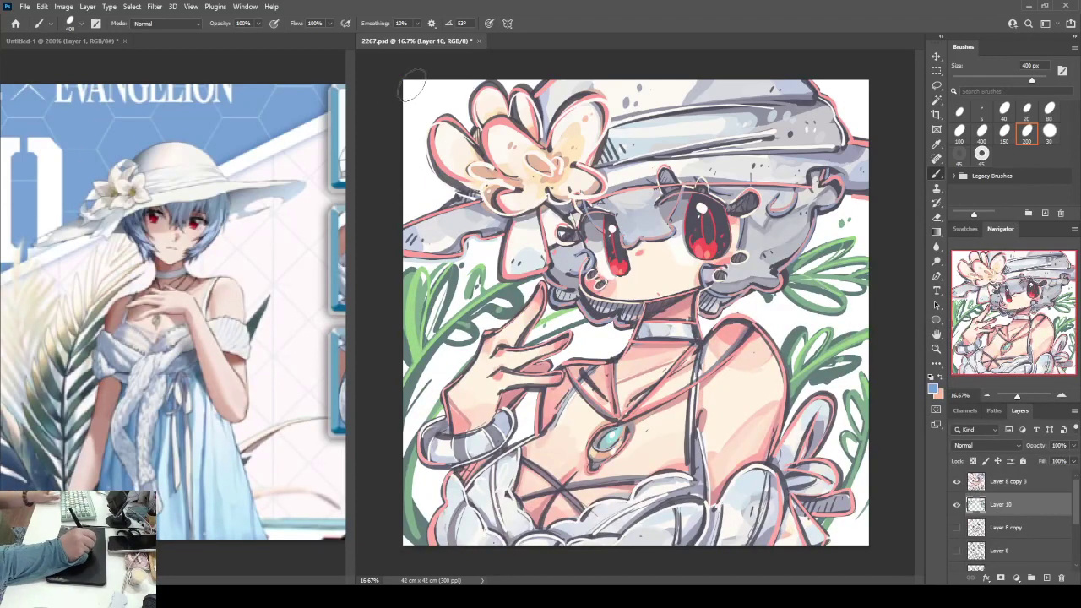
{"action": "left_click_drag", "start_coordinate": [410, 86], "coordinate": [895, 81]}
{"action": "key", "text": "e"}
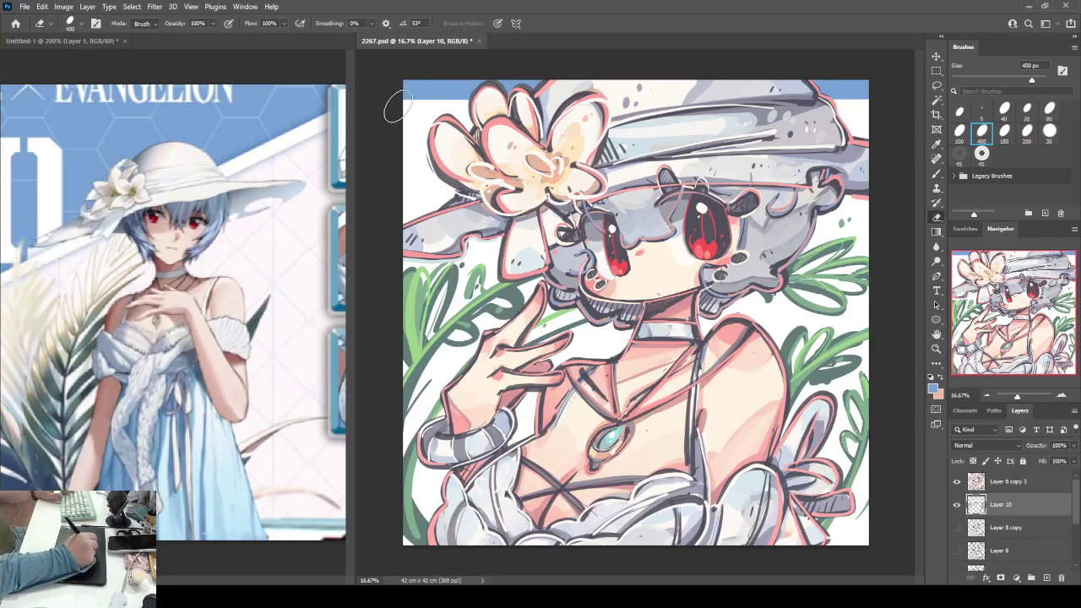
{"action": "mouse_move", "coordinate": [412, 84]}
{"action": "left_mouse_down"}
{"action": "mouse_move", "coordinate": [434, 97]}
{"action": "mouse_move", "coordinate": [459, 83]}
{"action": "mouse_move", "coordinate": [448, 82]}
{"action": "mouse_move", "coordinate": [474, 94]}
{"action": "mouse_move", "coordinate": [499, 89]}
{"action": "mouse_move", "coordinate": [484, 72]}
{"action": "mouse_move", "coordinate": [519, 84]}
{"action": "left_mouse_up"}
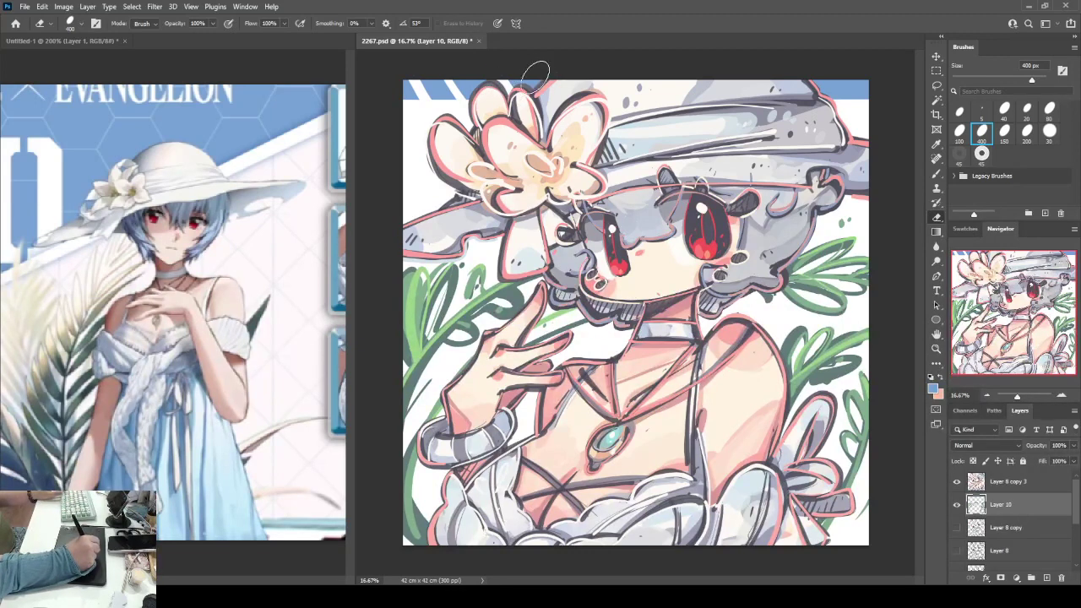
- Replace the blue lettering left of the flower with a small "XX" and paint a green stroke in the lower right corner
{"action": "key", "text": "b"}
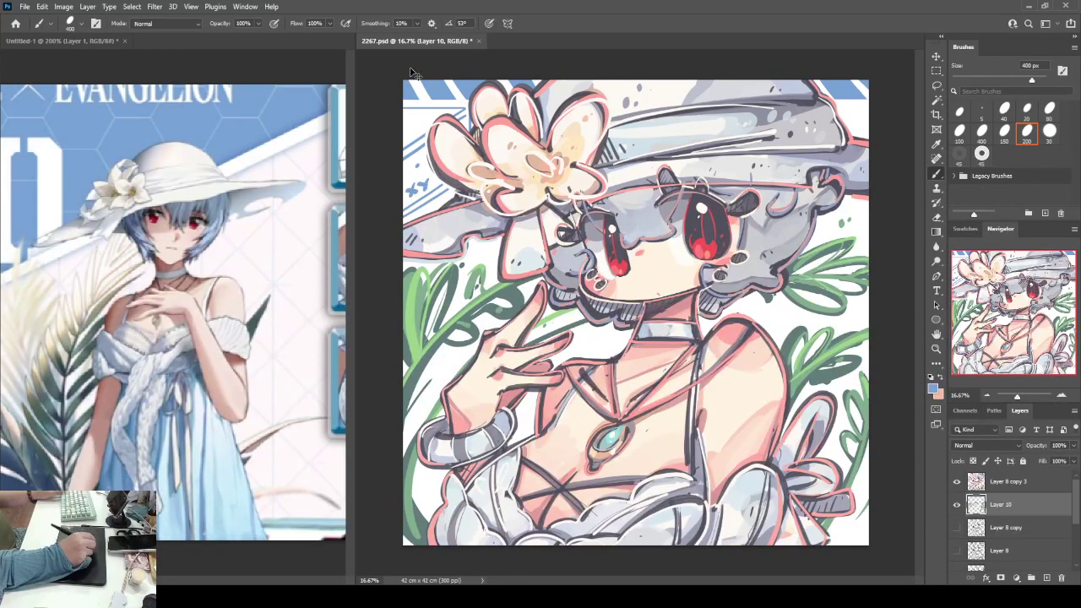
{"action": "key", "text": "ctrl+z"}
{"action": "mouse_move", "coordinate": [420, 179]}
{"action": "left_mouse_down"}
{"action": "mouse_move", "coordinate": [430, 188]}
{"action": "mouse_move", "coordinate": [421, 188]}
{"action": "left_mouse_up"}
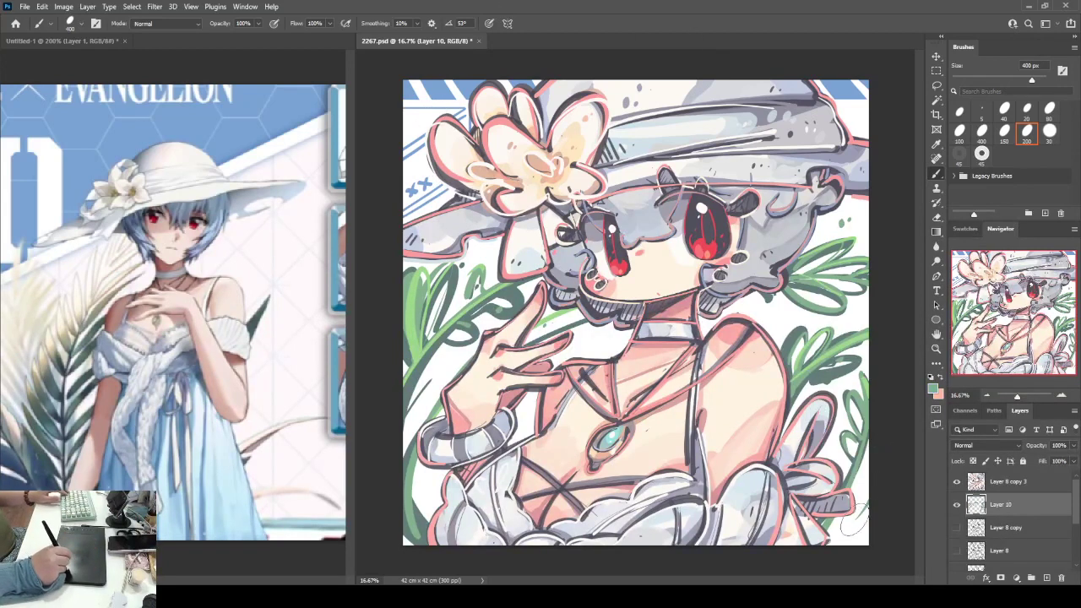
{"action": "left_click_drag", "start_coordinate": [882, 477], "coordinate": [820, 579]}
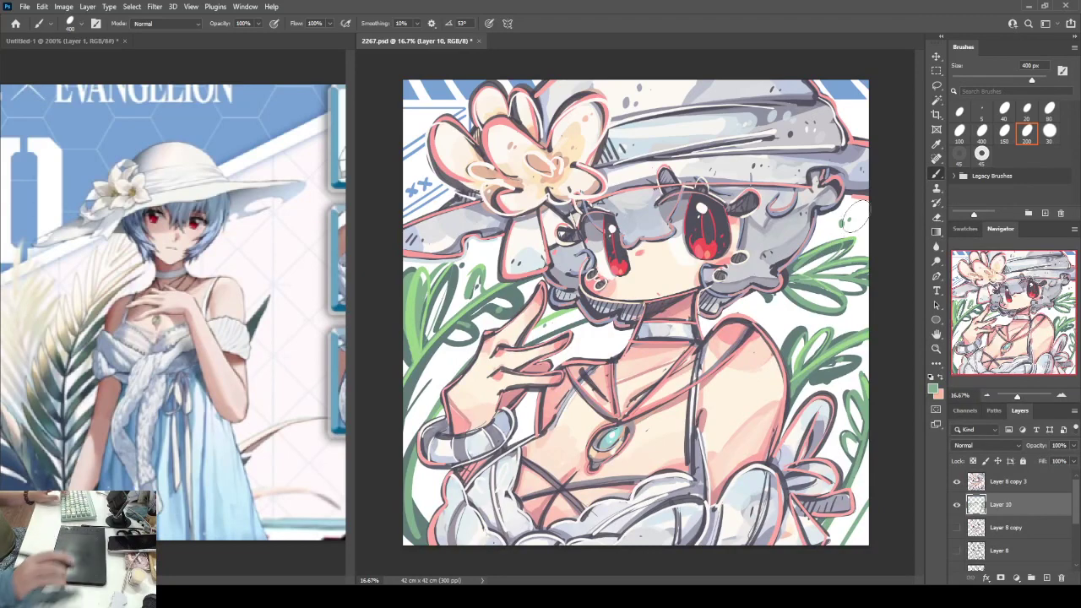
{"action": "left_click", "coordinate": [978, 489], "text": "shift"}
{"action": "left_click", "coordinate": [979, 503]}
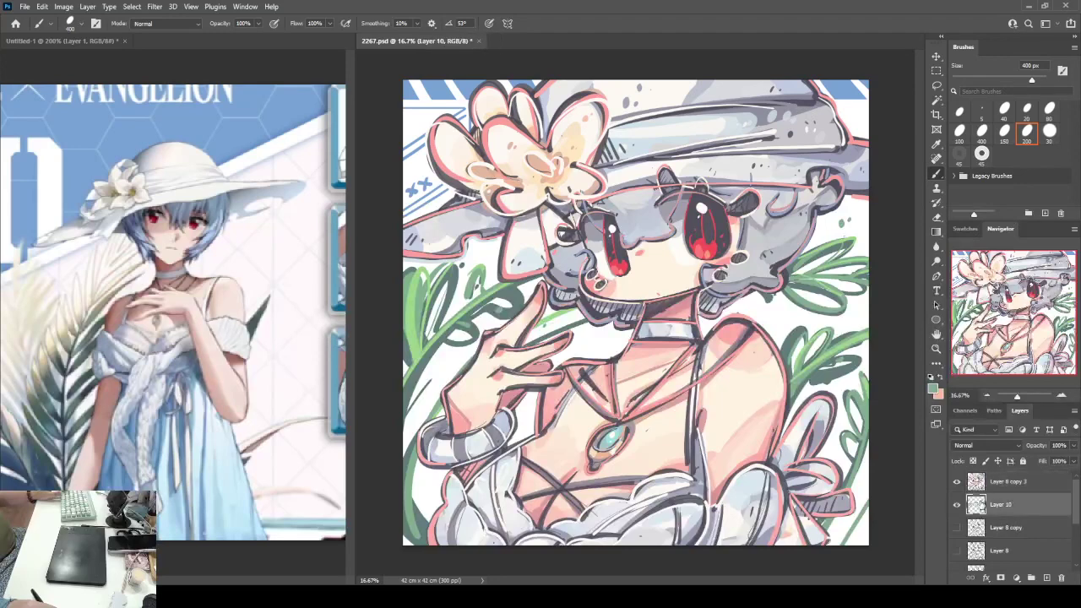
{"action": "left_click", "coordinate": [976, 483], "text": "ctrl"}
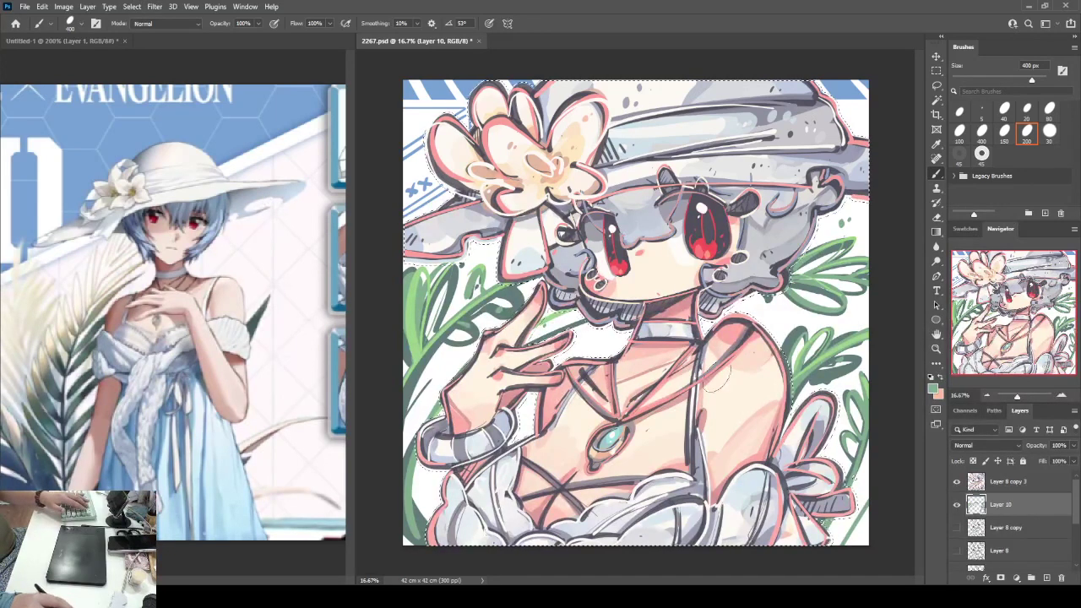
{"action": "key", "text": "ctrl+d"}
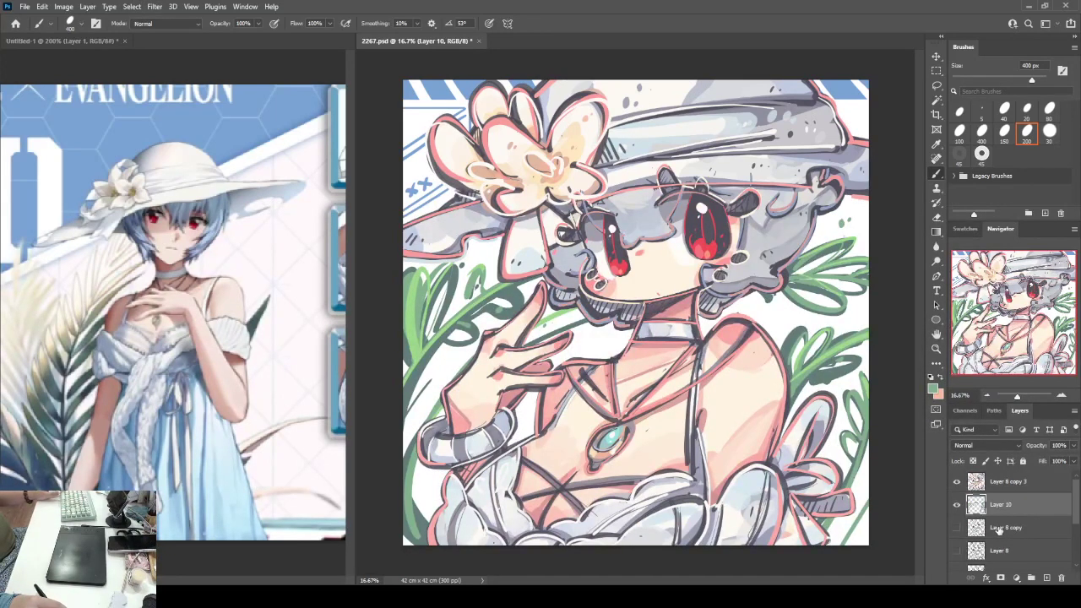
{"action": "left_click", "coordinate": [976, 483]}
{"action": "left_click", "coordinate": [976, 481], "text": "ctrl"}
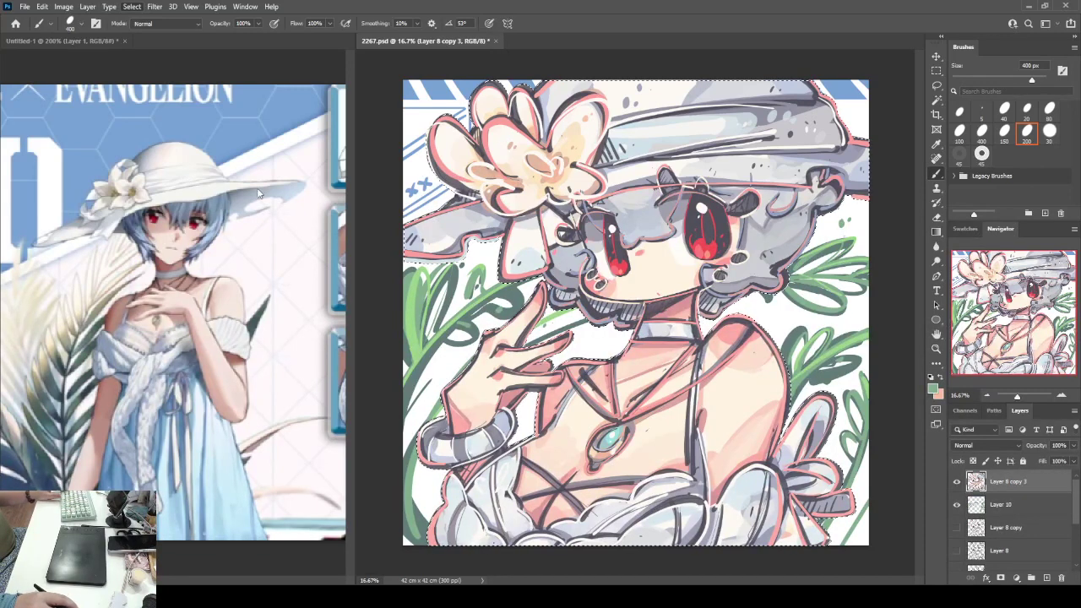
{"action": "left_click", "coordinate": [1000, 508]}
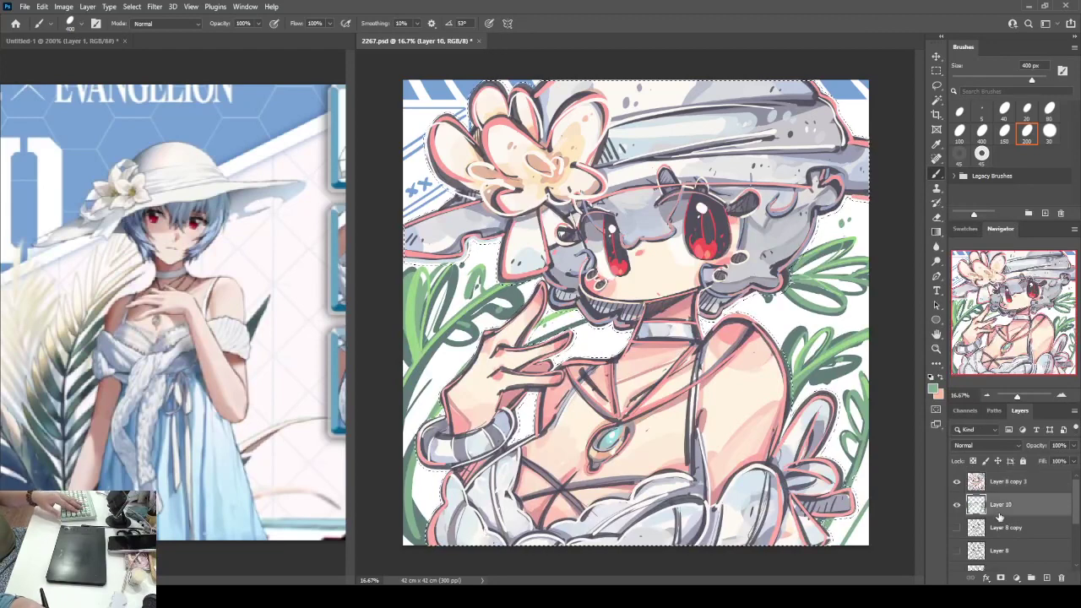
{"action": "key", "text": "ctrl+d"}
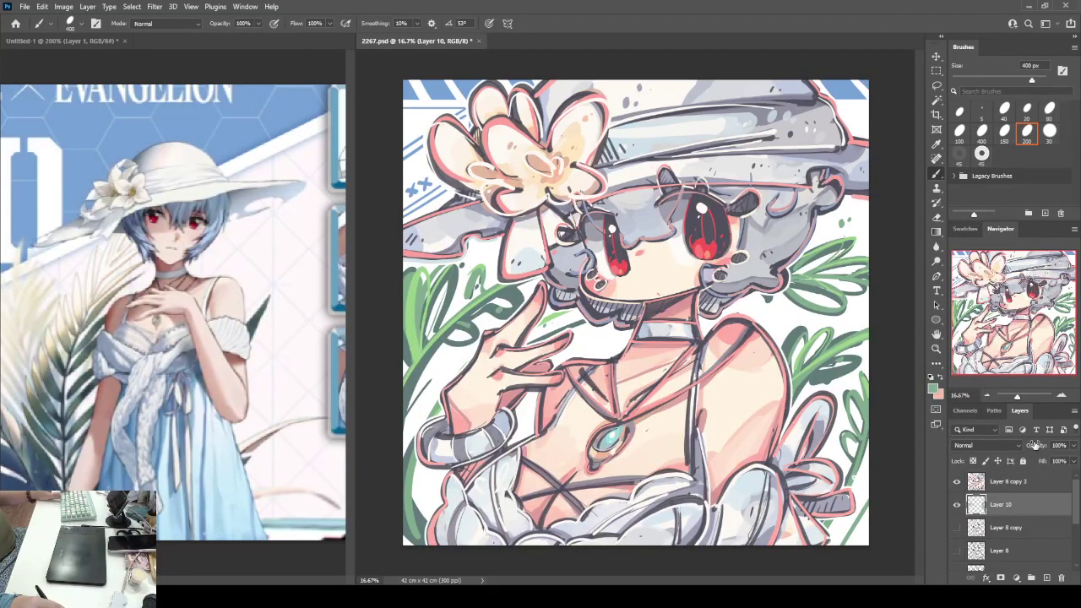
- Add a new layer above the character and hand-letter a large dark "2267" over the bow at the lower right with a 300 px brush
{"action": "left_click", "coordinate": [1013, 480]}
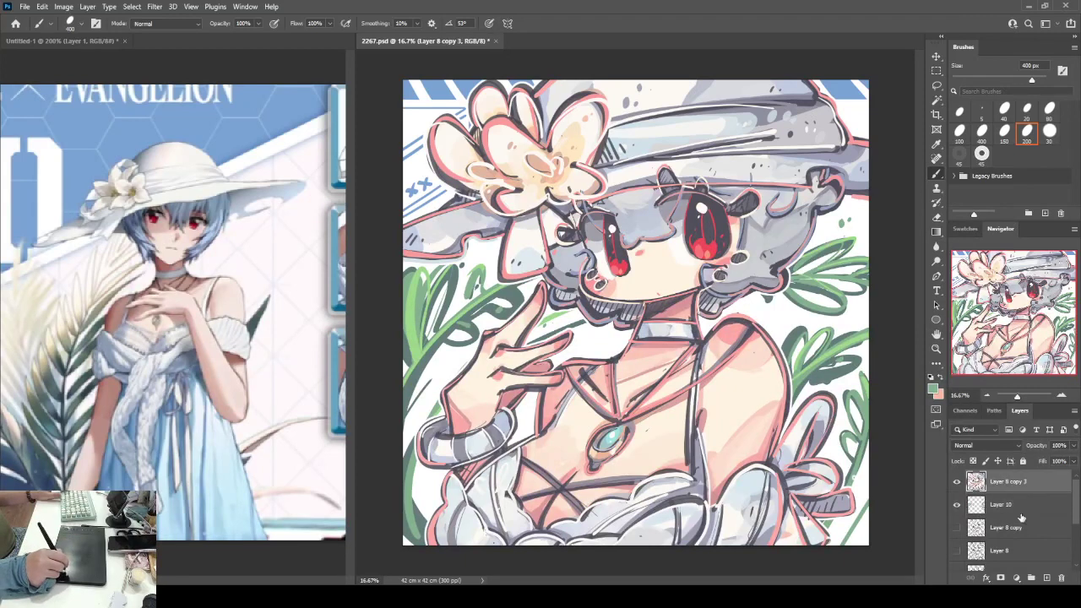
{"action": "left_click", "coordinate": [1047, 578]}
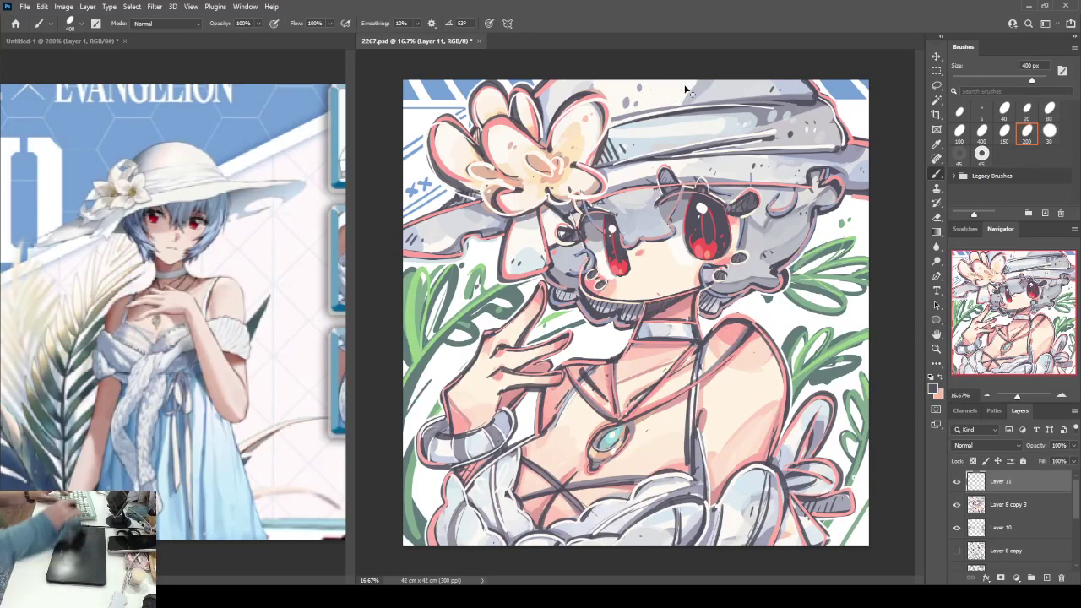
{"action": "key", "text": "ctrl+plus"}
{"action": "key", "text": "ctrl+plus"}
{"action": "left_click_drag", "start_coordinate": [815, 507], "coordinate": [610, 297]}
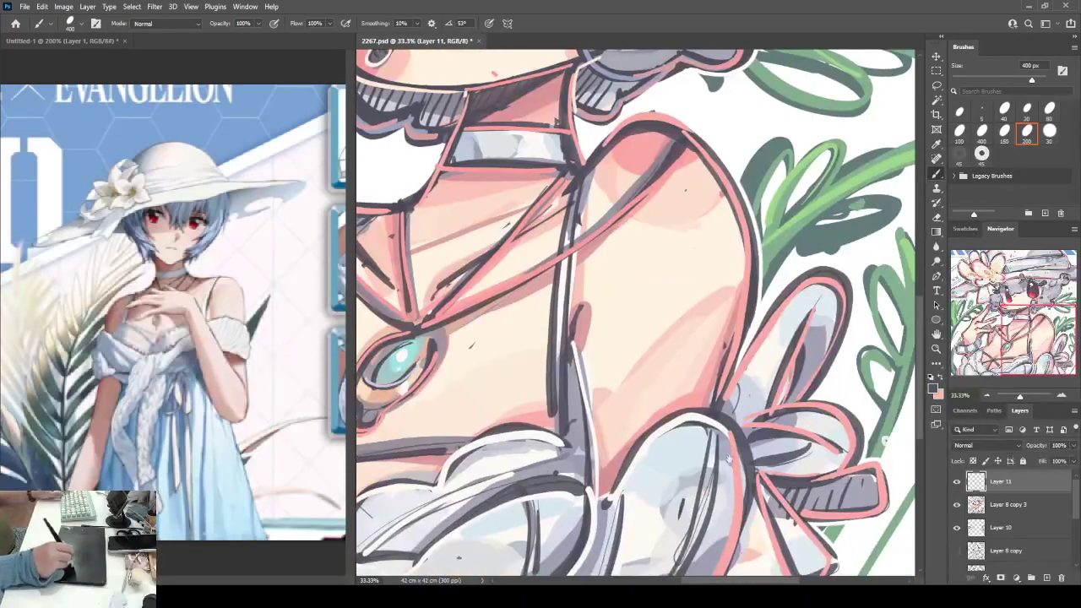
{"action": "left_click_drag", "start_coordinate": [721, 418], "coordinate": [610, 383]}
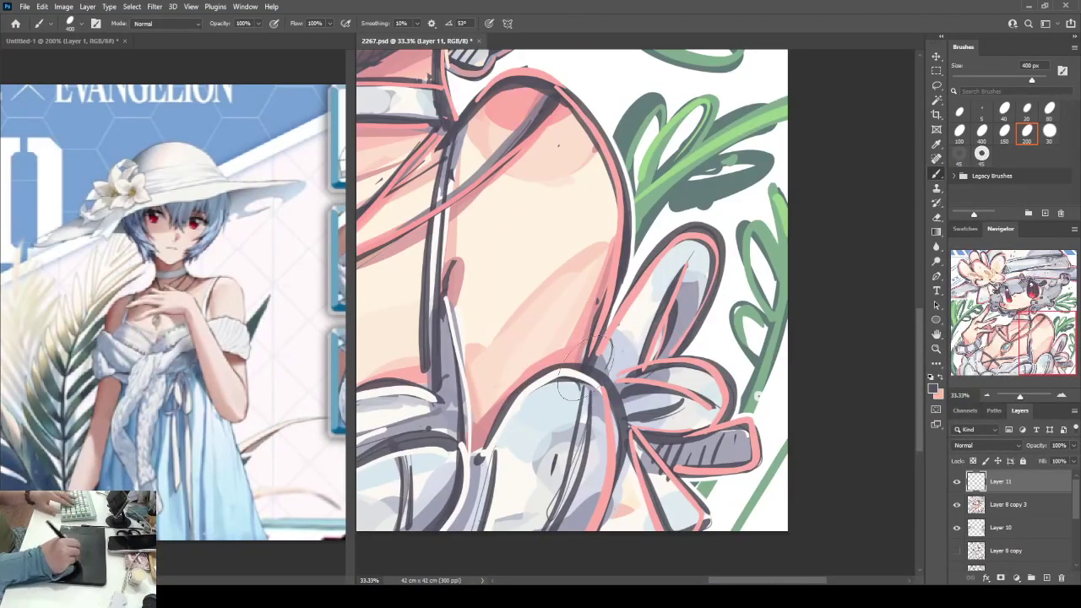
{"action": "key", "text": "bracketleft"}
{"action": "mouse_move", "coordinate": [549, 359]}
{"action": "left_mouse_down"}
{"action": "mouse_move", "coordinate": [532, 412]}
{"action": "mouse_move", "coordinate": [586, 410]}
{"action": "mouse_move", "coordinate": [576, 412]}
{"action": "left_mouse_up"}
{"action": "key", "text": "ctrl+z"}
{"action": "left_click_drag", "start_coordinate": [587, 363], "coordinate": [626, 414]}
{"action": "mouse_move", "coordinate": [663, 295]}
{"action": "left_mouse_down"}
{"action": "mouse_move", "coordinate": [670, 372]}
{"action": "mouse_move", "coordinate": [699, 384]}
{"action": "mouse_move", "coordinate": [720, 315]}
{"action": "mouse_move", "coordinate": [701, 427]}
{"action": "left_mouse_up"}
{"action": "left_click_drag", "start_coordinate": [692, 372], "coordinate": [743, 359]}
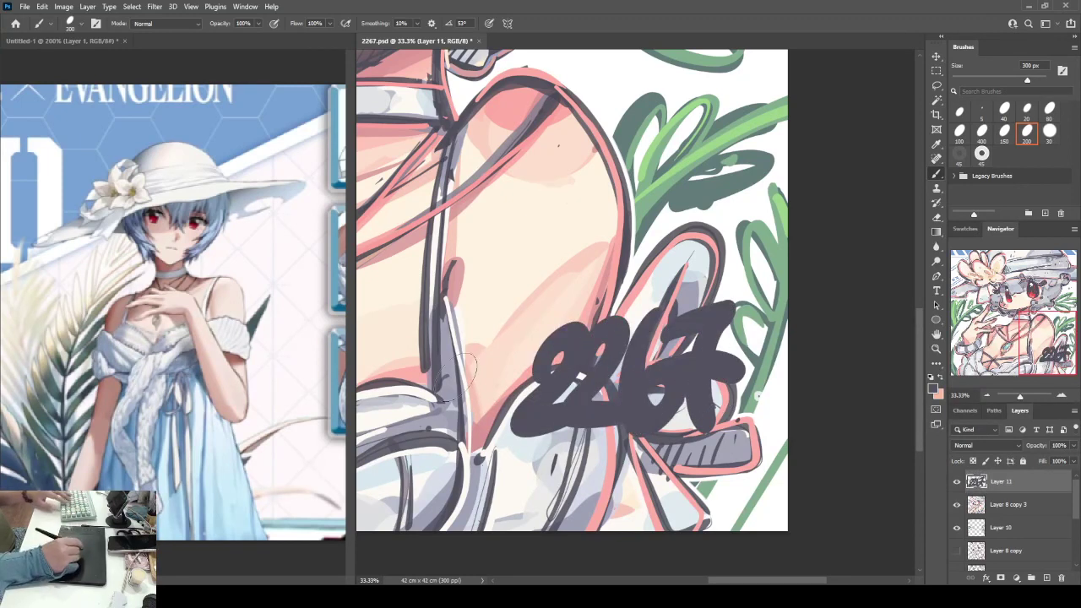
- Reduce the brush to 150 px and hand-letter a small line above the "2267", undoing the unwanted strokes
{"action": "key", "text": "bracketleft"}
{"action": "key", "text": "bracketleft"}
{"action": "key", "text": "bracketleft"}
{"action": "key", "text": "bracketleft"}
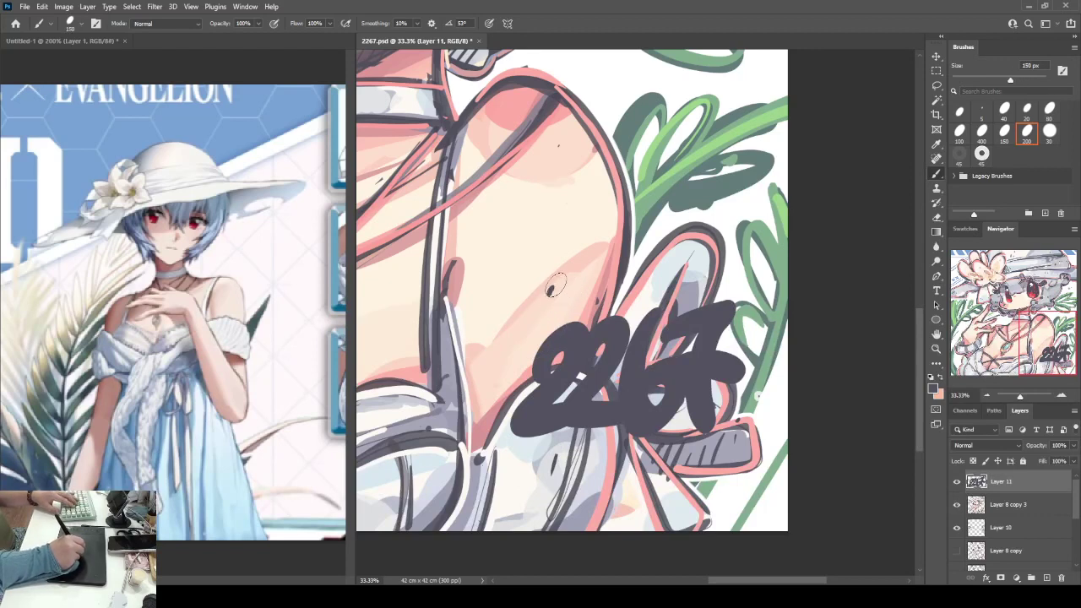
{"action": "mouse_move", "coordinate": [550, 293]}
{"action": "left_mouse_down"}
{"action": "mouse_move", "coordinate": [577, 308]}
{"action": "mouse_move", "coordinate": [566, 273]}
{"action": "mouse_move", "coordinate": [570, 307]}
{"action": "mouse_move", "coordinate": [583, 281]}
{"action": "mouse_move", "coordinate": [597, 301]}
{"action": "mouse_move", "coordinate": [607, 271]}
{"action": "mouse_move", "coordinate": [611, 291]}
{"action": "mouse_move", "coordinate": [640, 299]}
{"action": "mouse_move", "coordinate": [667, 276]}
{"action": "mouse_move", "coordinate": [682, 296]}
{"action": "mouse_move", "coordinate": [711, 302]}
{"action": "left_mouse_up"}
{"action": "key", "text": "ctrl+z"}
{"action": "key", "text": "ctrl+z"}
{"action": "key", "text": "v"}
{"action": "key", "text": "b"}
- Hand-letter two small dark lines of text below the "2267" to complete the signature block
{"action": "mouse_move", "coordinate": [545, 425]}
{"action": "left_mouse_down"}
{"action": "mouse_move", "coordinate": [548, 459]}
{"action": "mouse_move", "coordinate": [561, 431]}
{"action": "mouse_move", "coordinate": [597, 438]}
{"action": "mouse_move", "coordinate": [624, 459]}
{"action": "left_mouse_up"}
{"action": "mouse_move", "coordinate": [613, 416]}
{"action": "left_mouse_down"}
{"action": "mouse_move", "coordinate": [666, 451]}
{"action": "mouse_move", "coordinate": [734, 459]}
{"action": "left_mouse_up"}
{"action": "mouse_move", "coordinate": [555, 459]}
{"action": "left_mouse_down"}
{"action": "mouse_move", "coordinate": [555, 489]}
{"action": "mouse_move", "coordinate": [587, 476]}
{"action": "mouse_move", "coordinate": [599, 488]}
{"action": "mouse_move", "coordinate": [629, 480]}
{"action": "mouse_move", "coordinate": [647, 500]}
{"action": "left_mouse_up"}
{"action": "mouse_move", "coordinate": [633, 462]}
{"action": "left_mouse_down"}
{"action": "mouse_move", "coordinate": [681, 495]}
{"action": "mouse_move", "coordinate": [731, 457]}
{"action": "mouse_move", "coordinate": [763, 505]}
{"action": "left_mouse_up"}
{"action": "key", "text": "ctrl+minus"}
{"action": "key", "text": "ctrl+minus"}
{"action": "key", "text": "ctrl+minus"}
{"action": "key", "text": "ctrl+minus"}
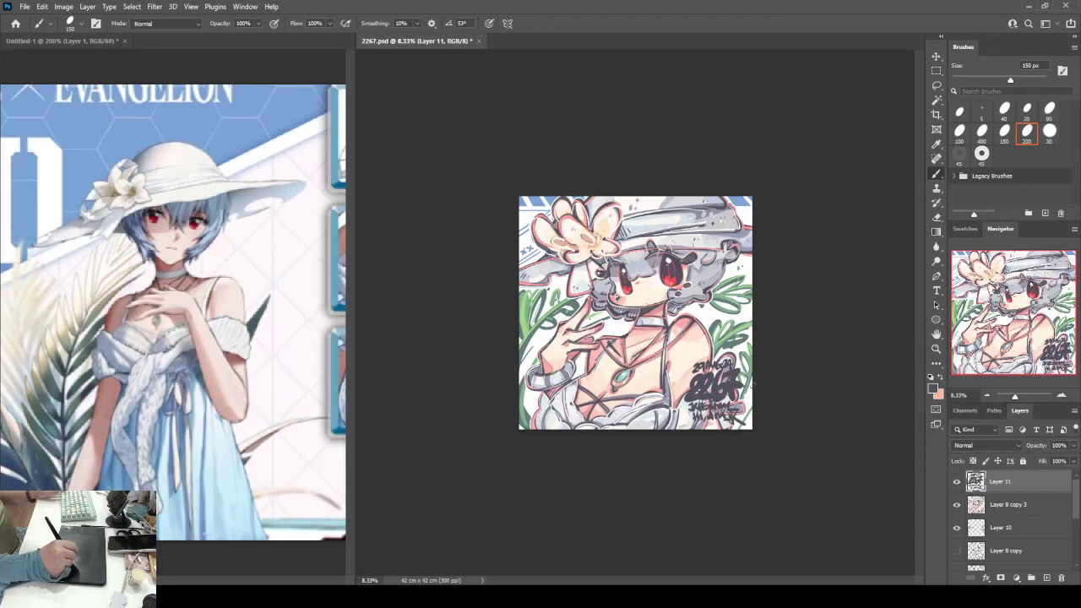
- Scale the signature lettering down to about 97% and fit it into the lower right corner of the artwork
{"action": "key", "text": "v"}
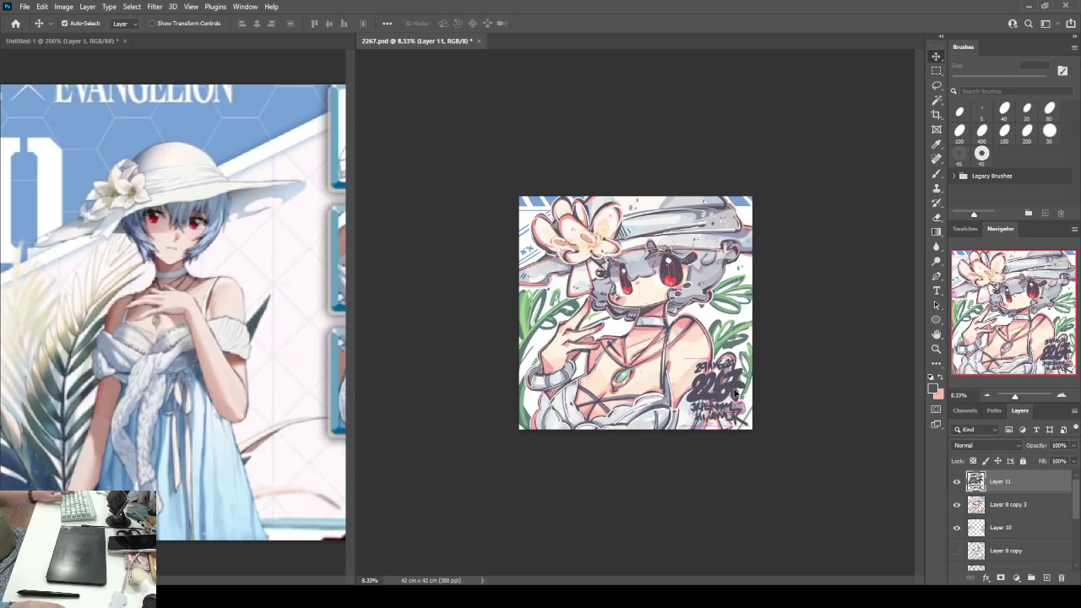
{"action": "key", "text": "ctrl+t"}
{"action": "left_click_drag", "start_coordinate": [687, 361], "coordinate": [690, 363]}
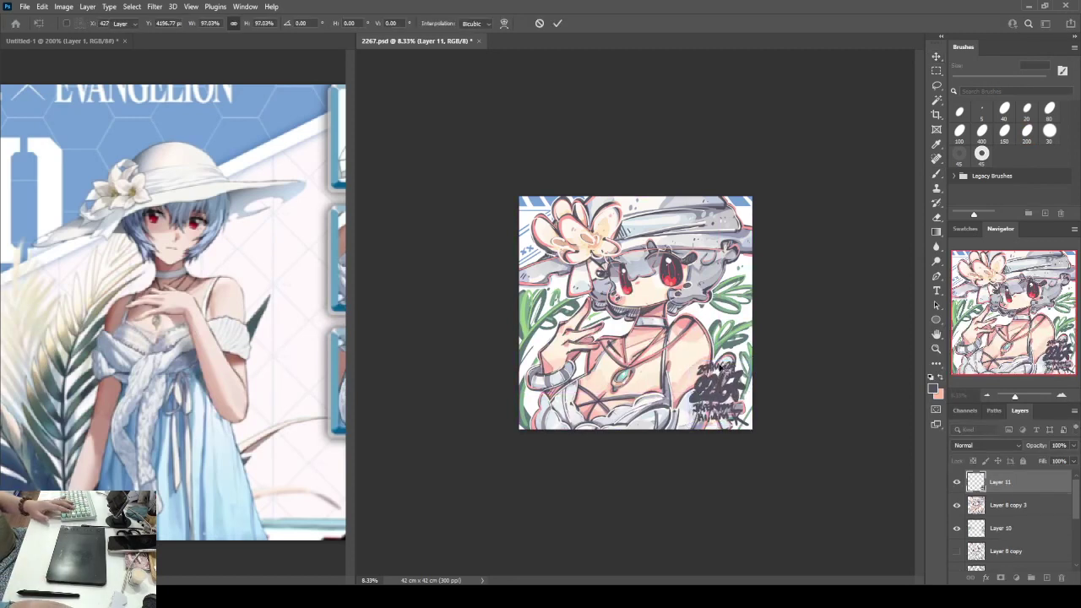
{"action": "key", "text": "Return"}
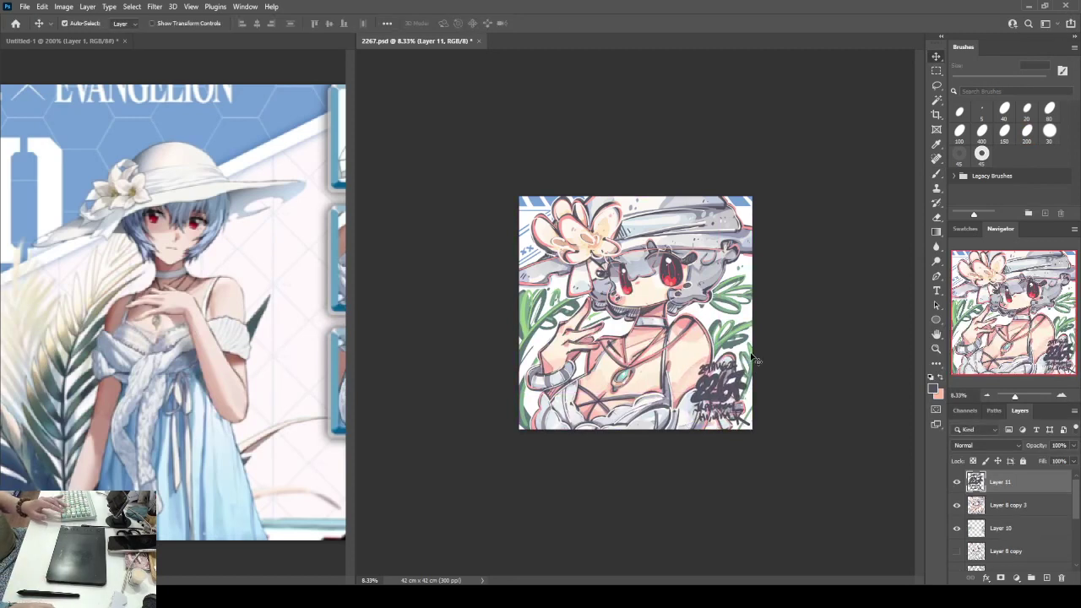
- Duplicate the signature layer and lock the transparent pixels of the upper copy
{"action": "key", "text": "ctrl+j"}
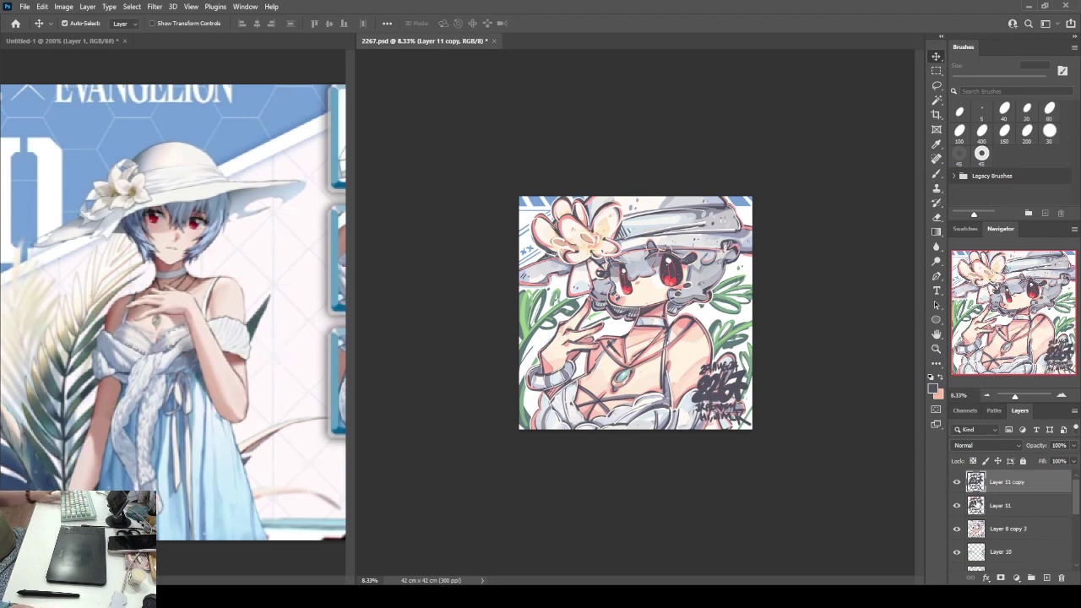
{"action": "key", "text": "alt+bracketleft"}
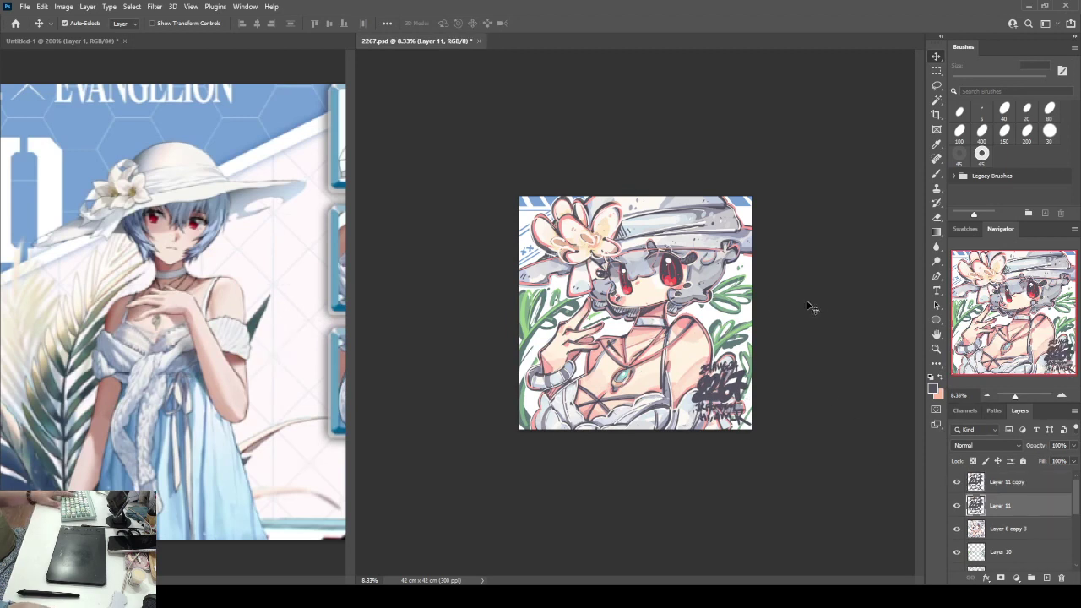
{"action": "key", "text": "i"}
{"action": "key", "text": "Escape"}
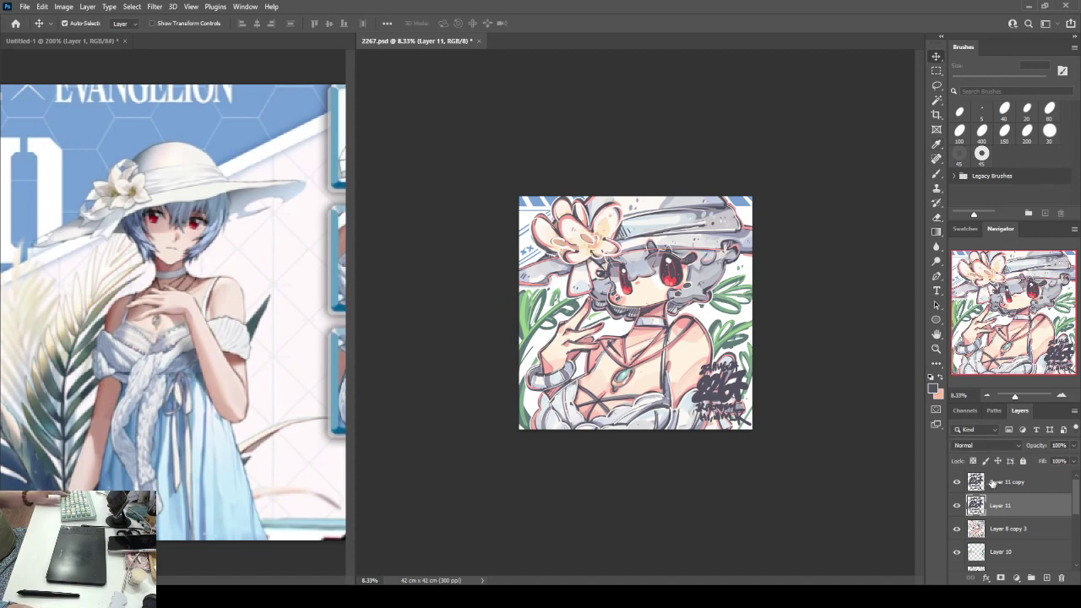
{"action": "left_click", "coordinate": [992, 482]}
{"action": "left_click", "coordinate": [974, 461]}
- Recolor the upper signature copy blue by painting over all its lettering with a 700 px brush
{"action": "key", "text": "b"}
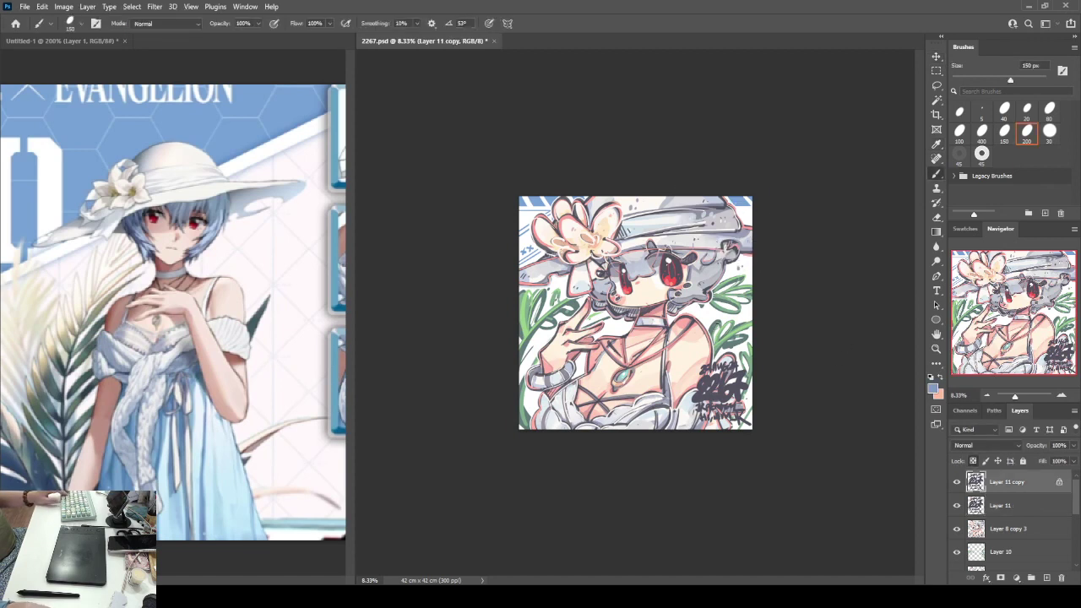
{"action": "key", "text": "]"}
{"action": "key", "text": "]"}
{"action": "key", "text": "]"}
{"action": "key", "text": "]"}
{"action": "key", "text": "]"}
{"action": "key", "text": "]"}
{"action": "key", "text": "]"}
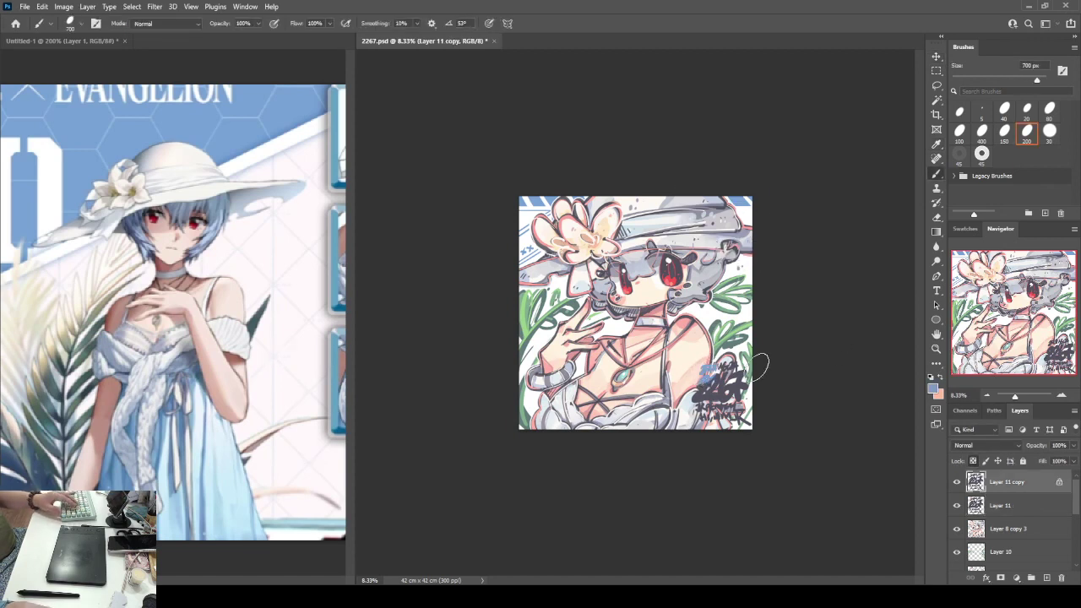
{"action": "left_click_drag", "start_coordinate": [758, 368], "coordinate": [765, 416]}
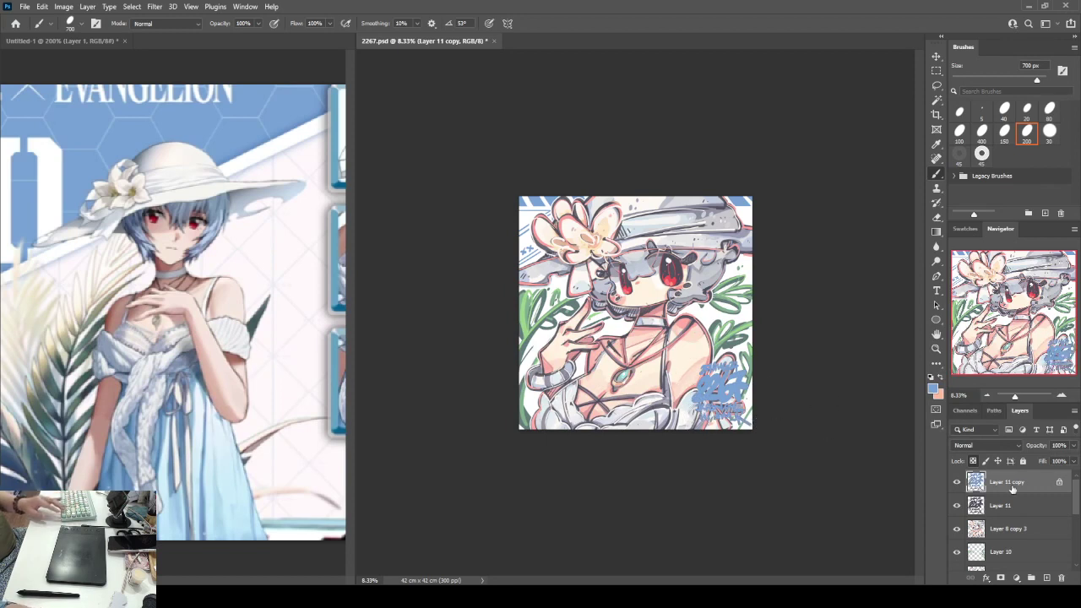
- Nudge the dark signature layer beneath the blue copy downward to form an offset shadow
{"action": "key", "text": "alt+bracketleft"}
{"action": "left_click", "coordinate": [935, 57]}
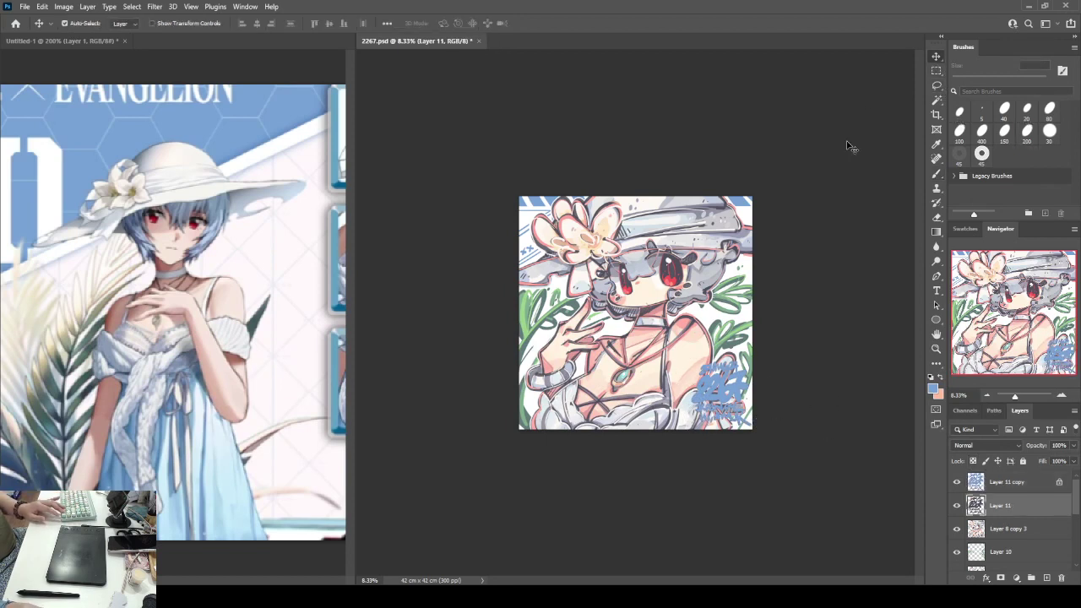
{"action": "key", "text": "shift+Down"}
{"action": "key", "text": "shift+Down"}
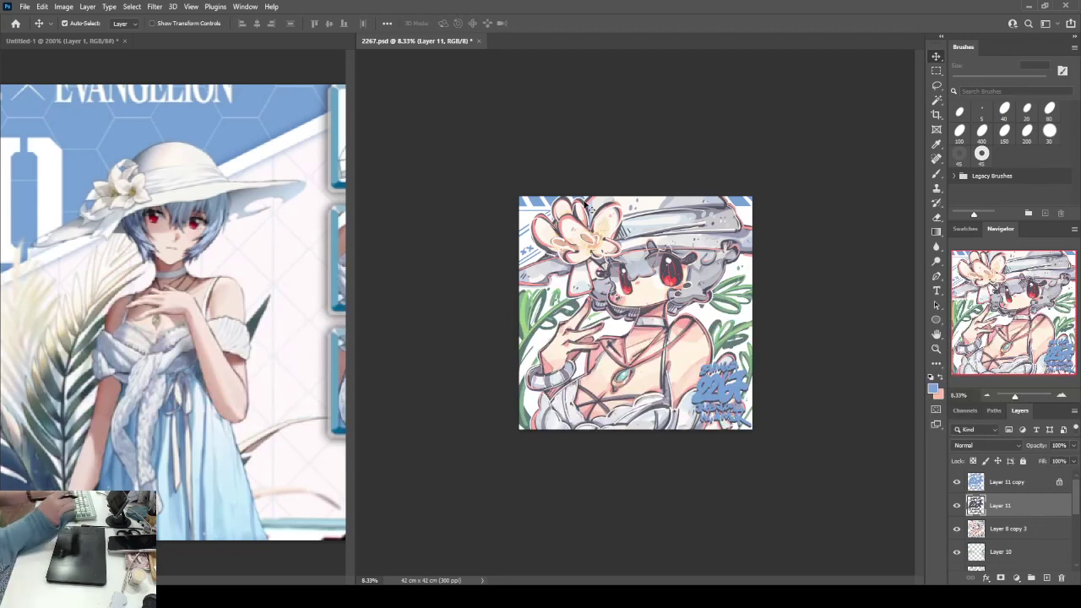
- Save the finished artwork to the existing file 2267.psd
{"action": "key", "text": "ctrl"}
{"action": "key", "text": "ctrl+plus"}
{"action": "key", "text": "ctrl+plus"}
{"action": "key", "text": "ctrl+minus"}
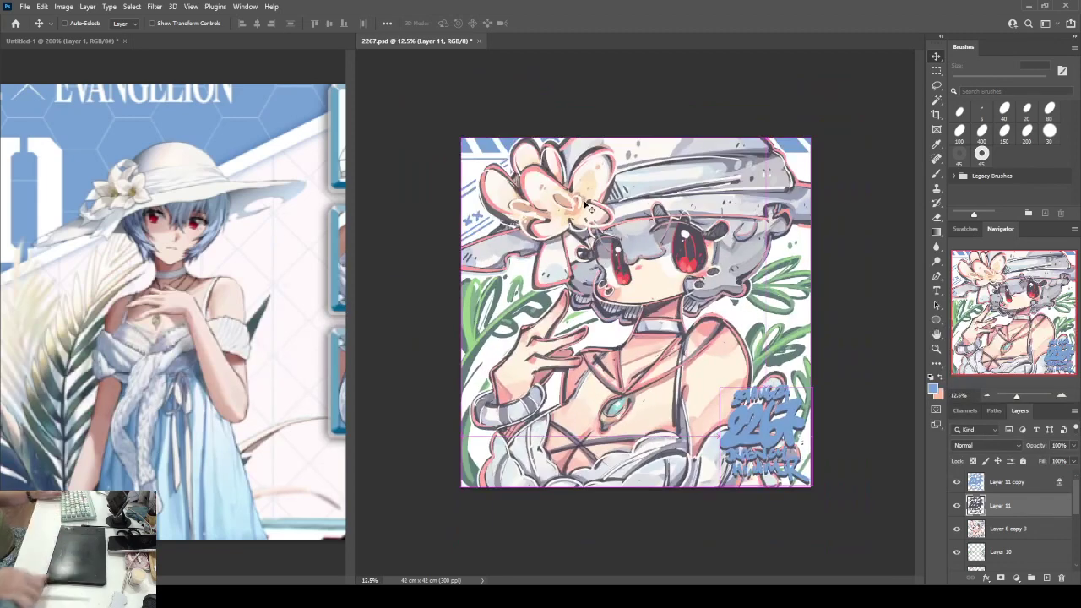
{"action": "key", "text": "ctrl+s"}
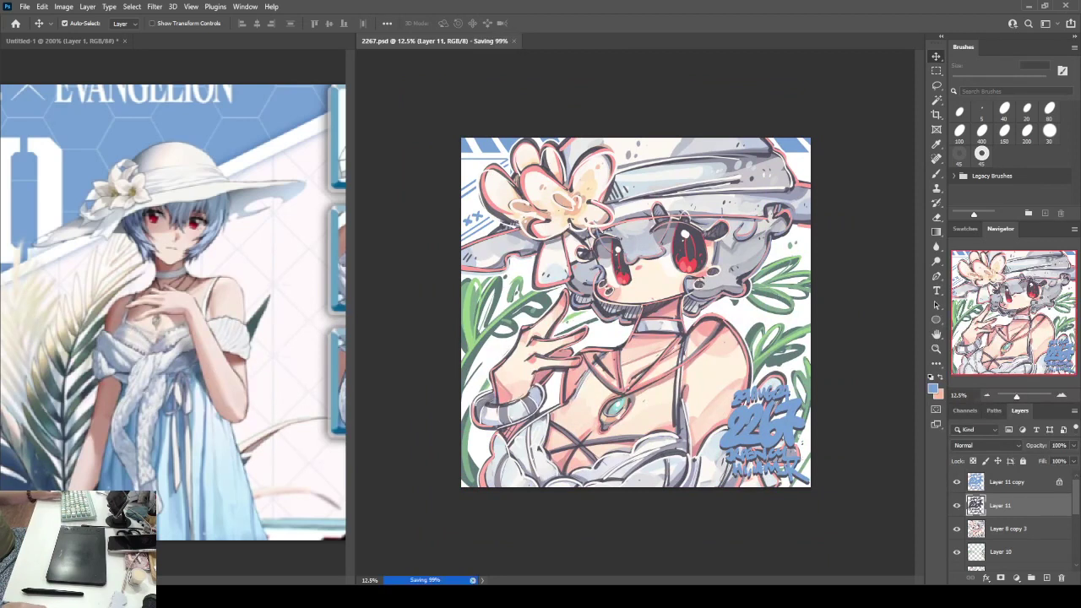